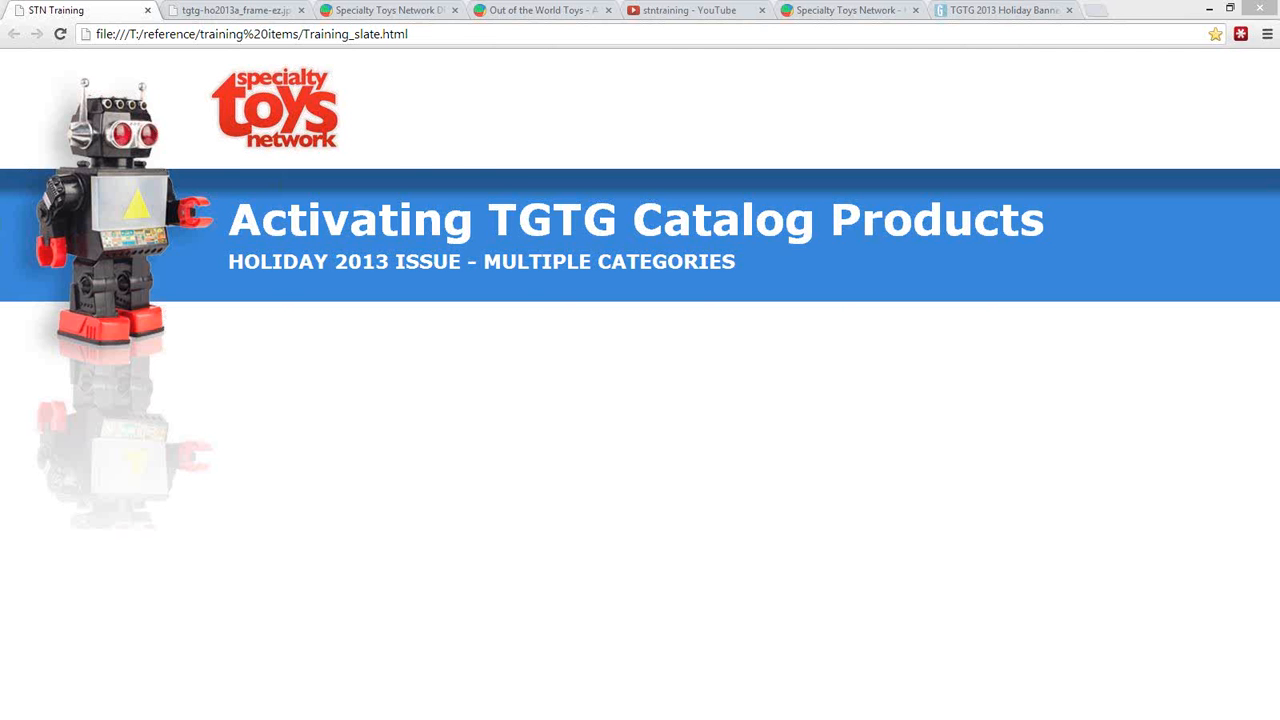
View the holiday catalog banner and the demo store's home page, and switch to the store's administration control panel.
{"action": "left_click", "coordinate": [281, 14]}
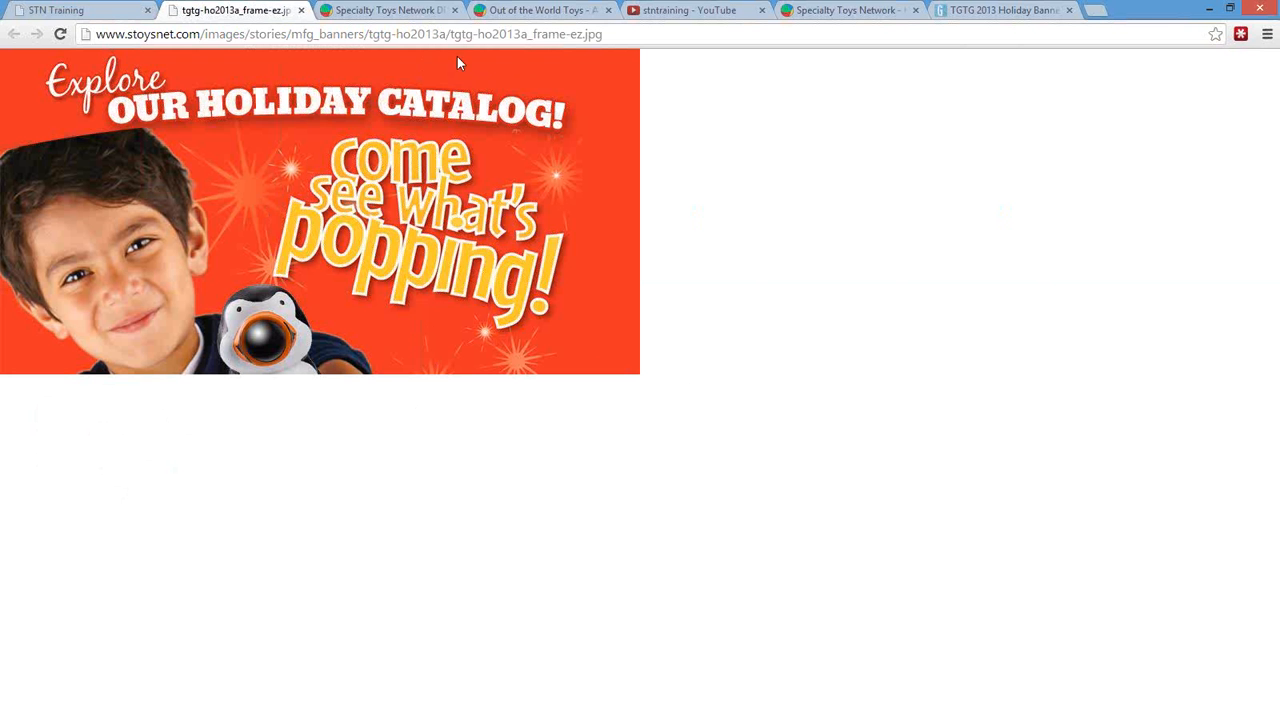
{"action": "left_click", "coordinate": [407, 9]}
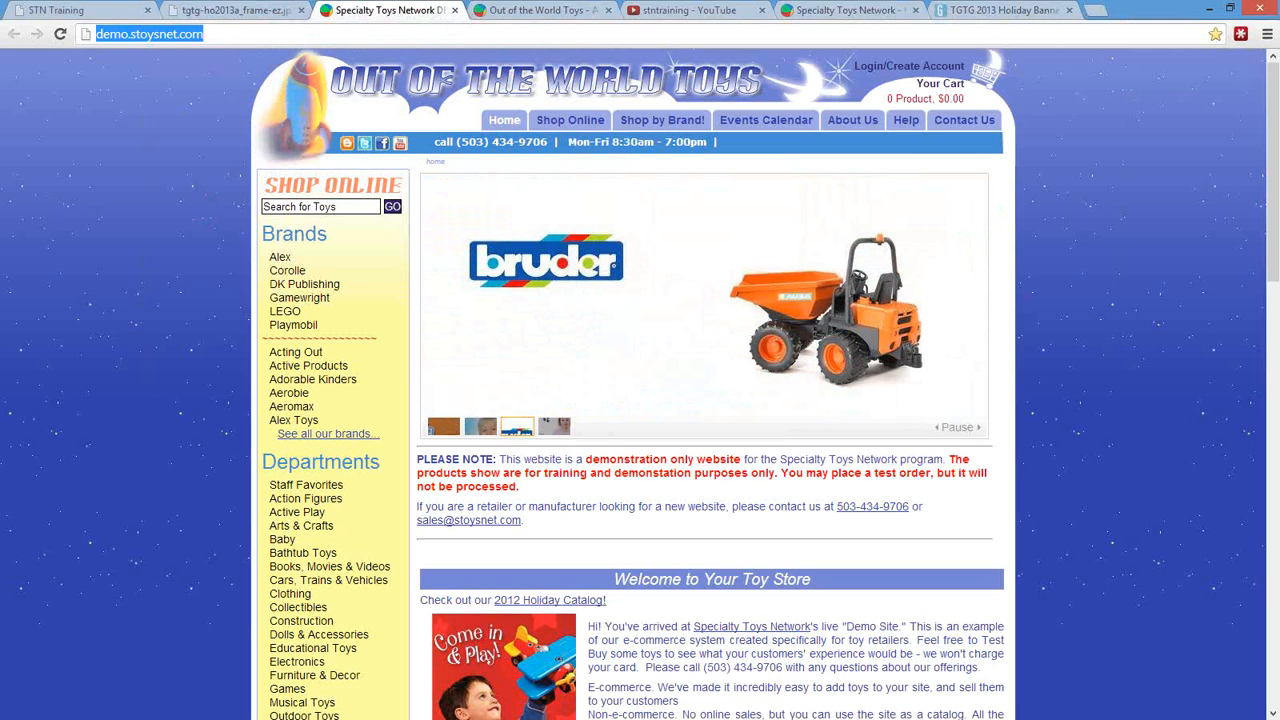
{"action": "left_click_drag", "start_coordinate": [1279, 90], "coordinate": [1279, 64]}
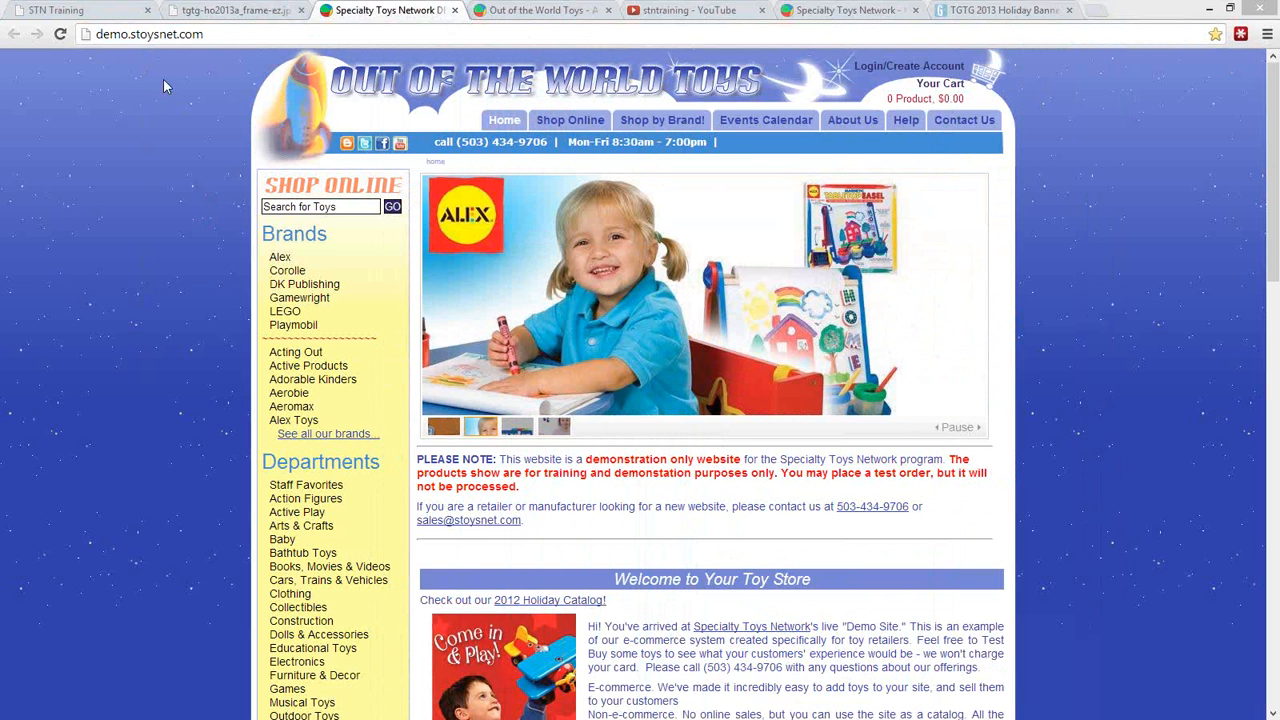
{"action": "left_click", "coordinate": [542, 10]}
{"action": "left_click", "coordinate": [218, 34]}
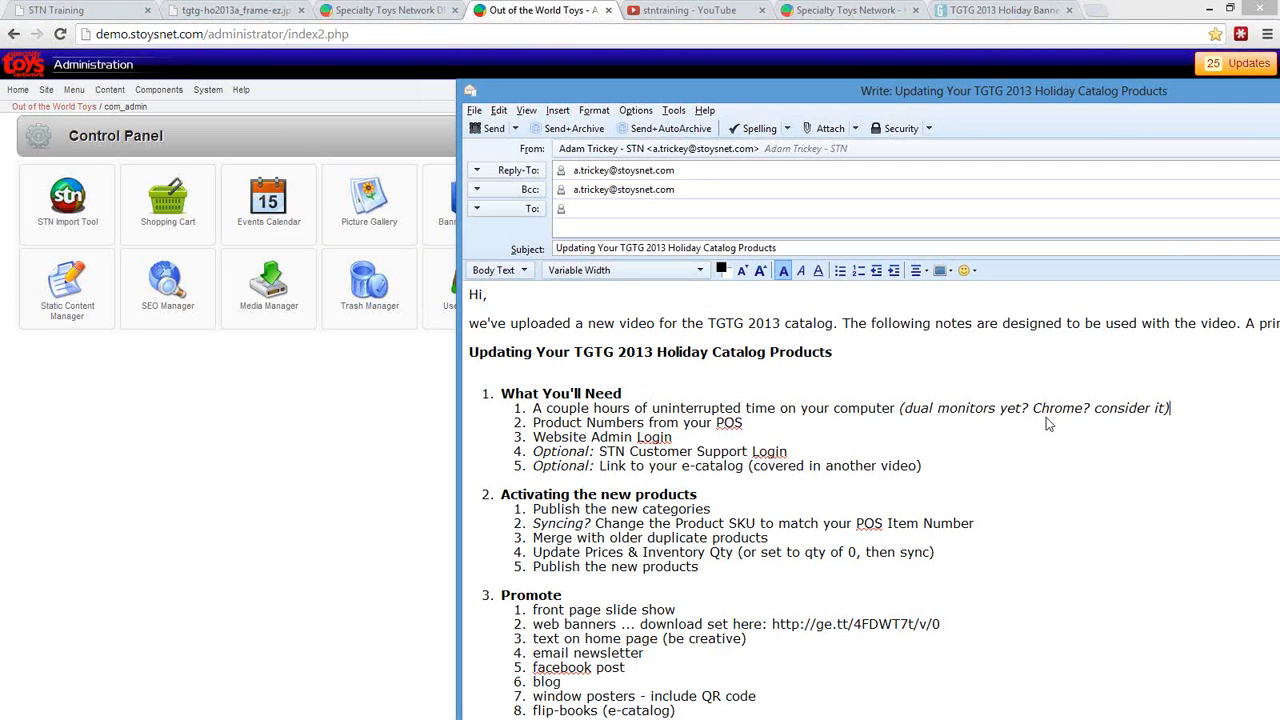
Read the What You'll Need list in the email draft and the first task under Activating the new products.
{"action": "key", "text": "shift+Home"}
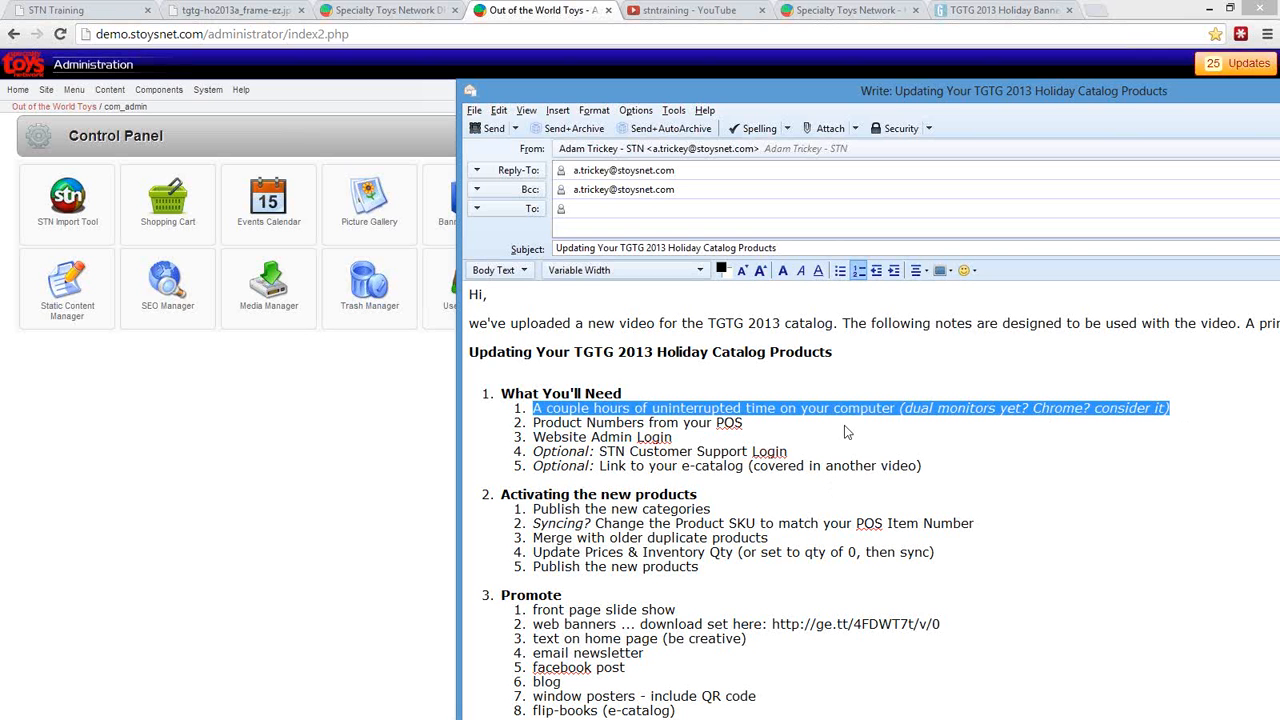
{"action": "left_click_drag", "start_coordinate": [743, 423], "coordinate": [532, 423]}
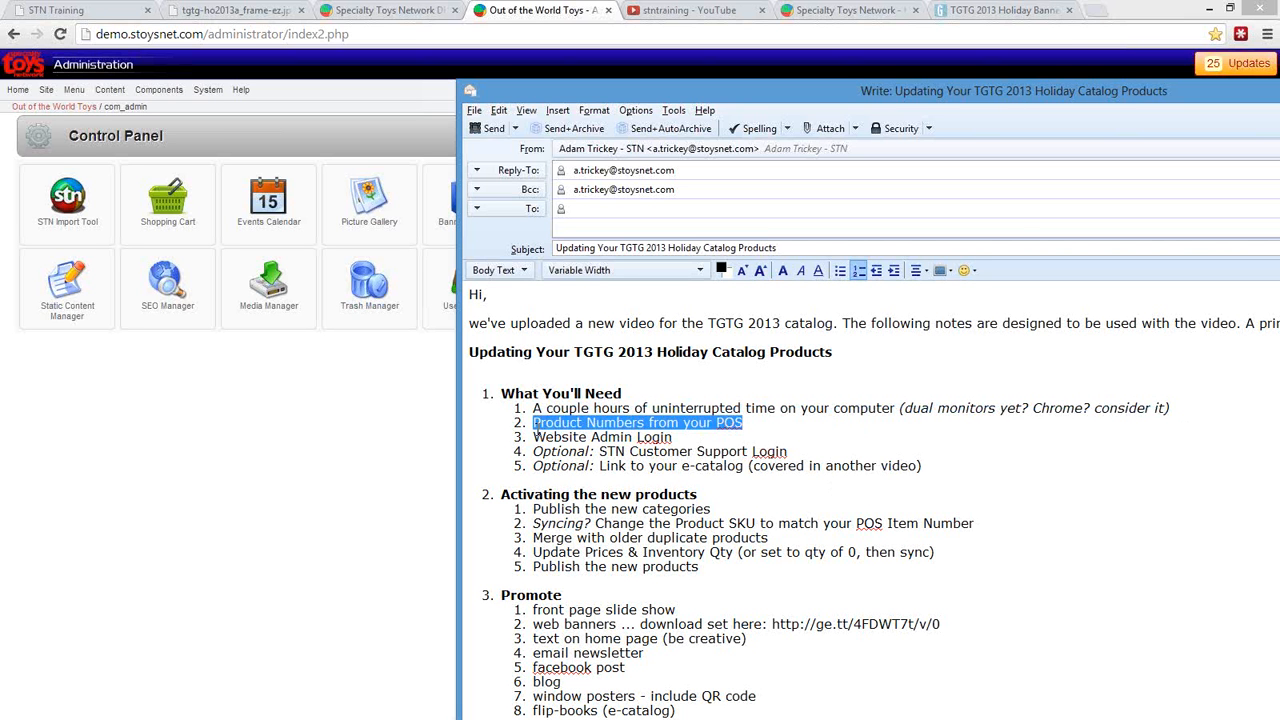
{"action": "left_click", "coordinate": [533, 425]}
{"action": "key", "text": "shift+End"}
{"action": "left_click_drag", "start_coordinate": [678, 440], "coordinate": [508, 438]}
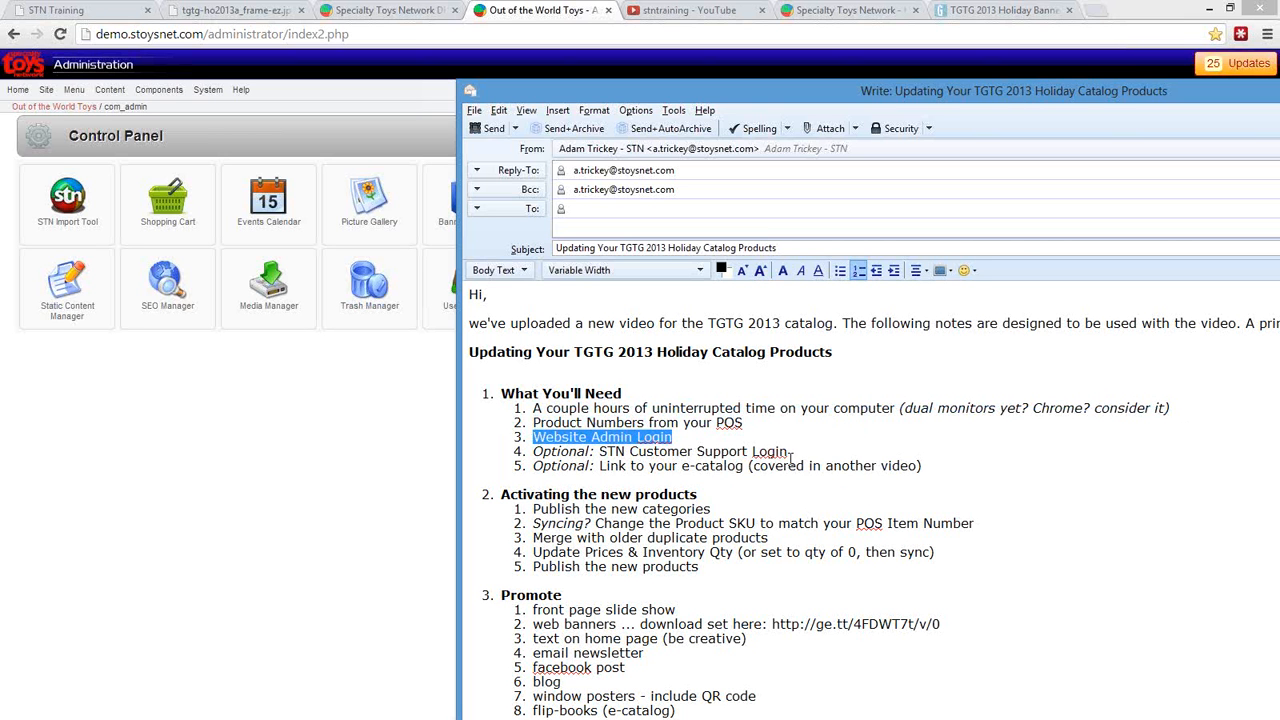
{"action": "left_click_drag", "start_coordinate": [805, 459], "coordinate": [598, 458]}
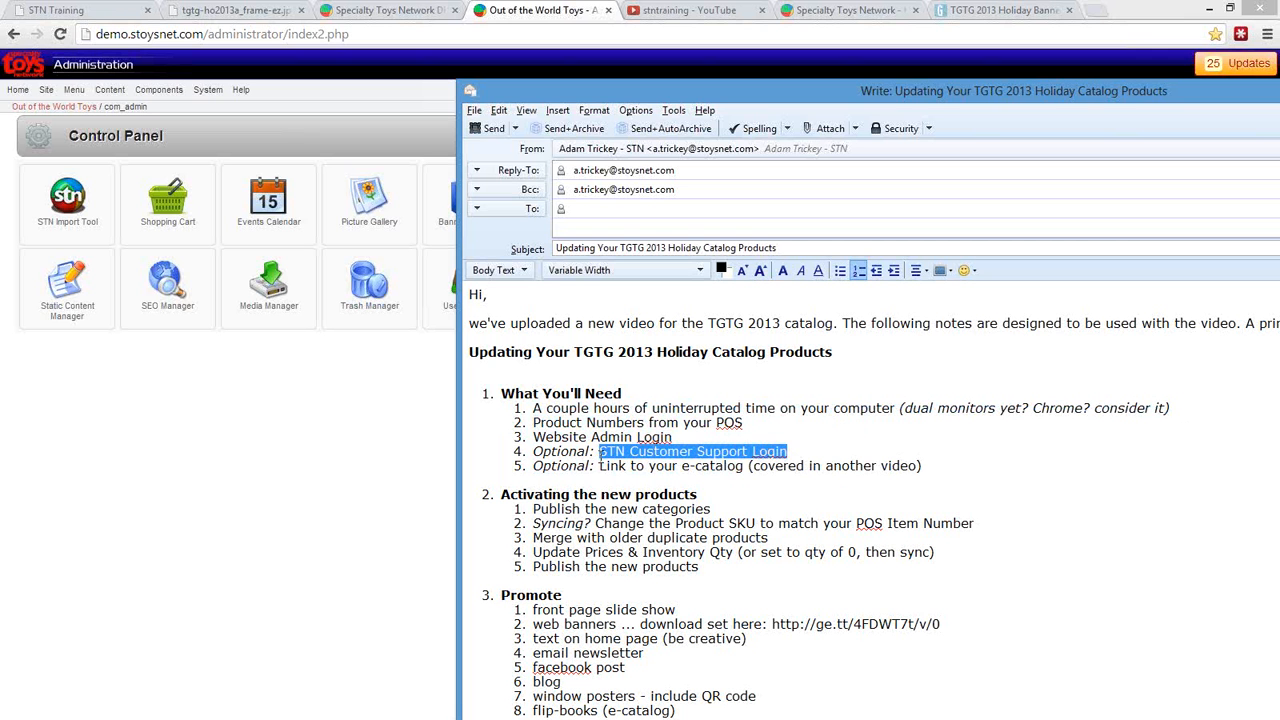
{"action": "left_click", "coordinate": [745, 466], "text": "shift"}
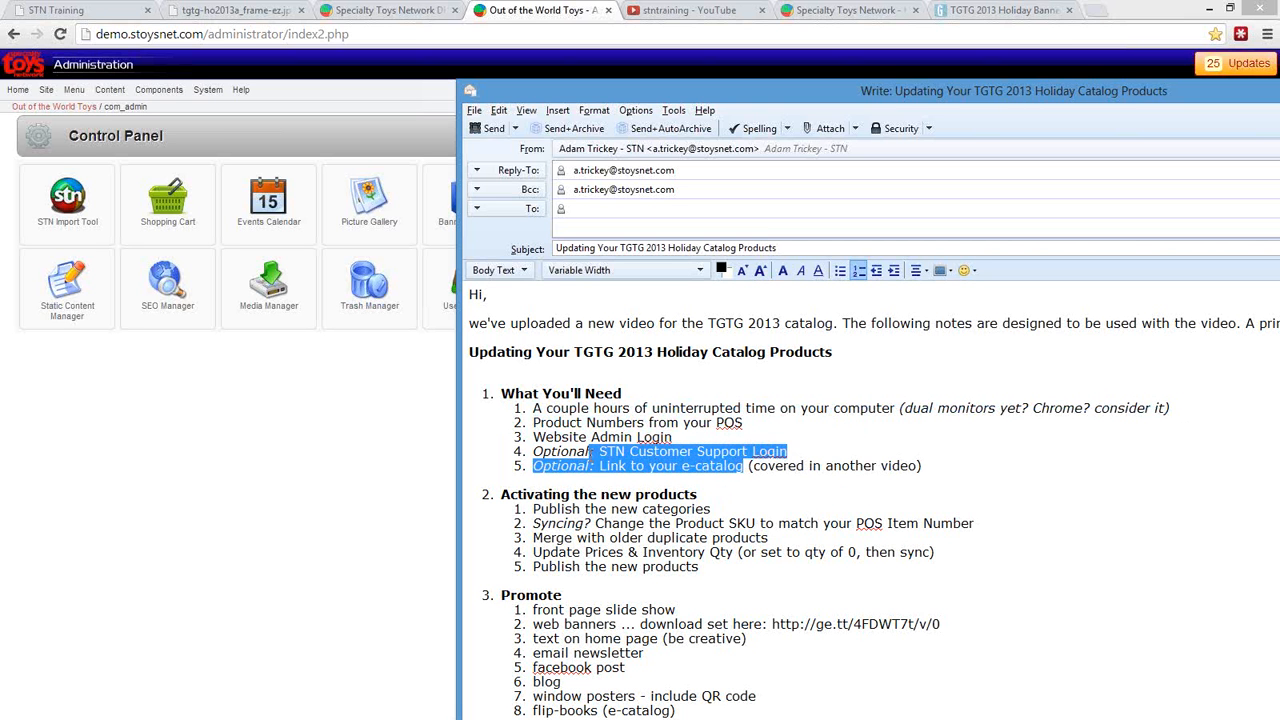
{"action": "left_click_drag", "start_coordinate": [745, 466], "coordinate": [598, 466]}
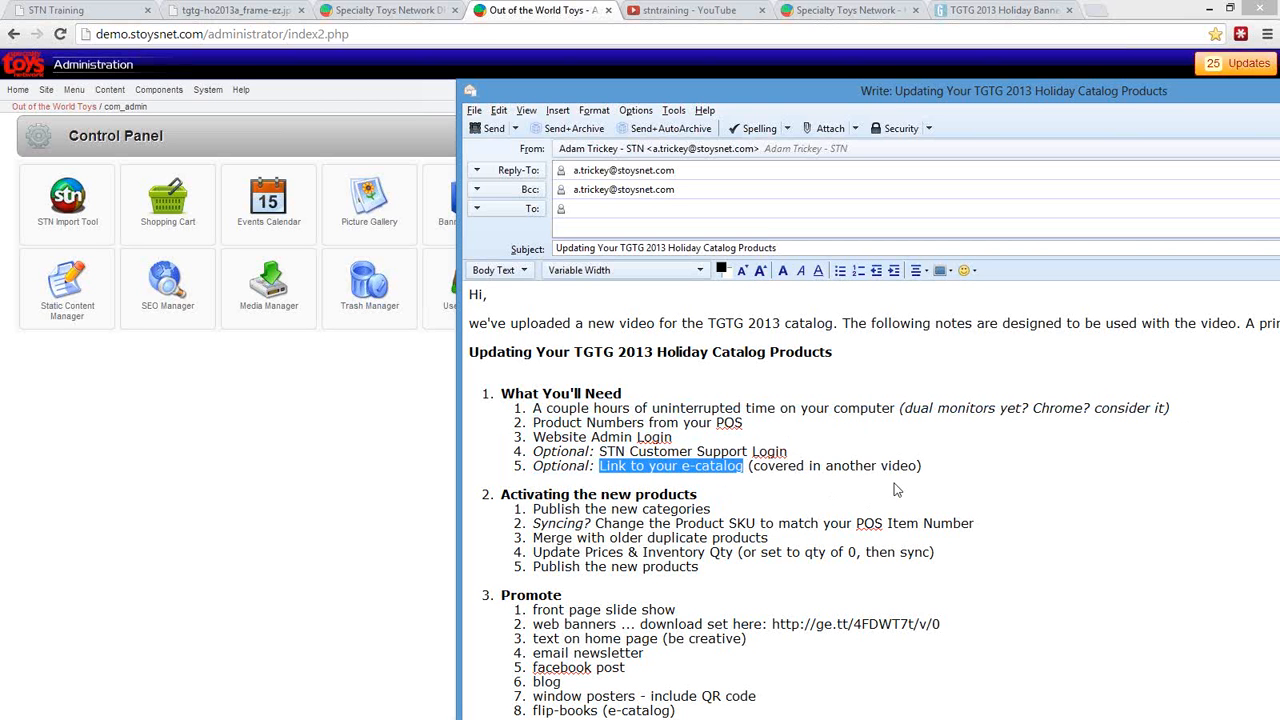
{"action": "left_click_drag", "start_coordinate": [917, 466], "coordinate": [753, 466]}
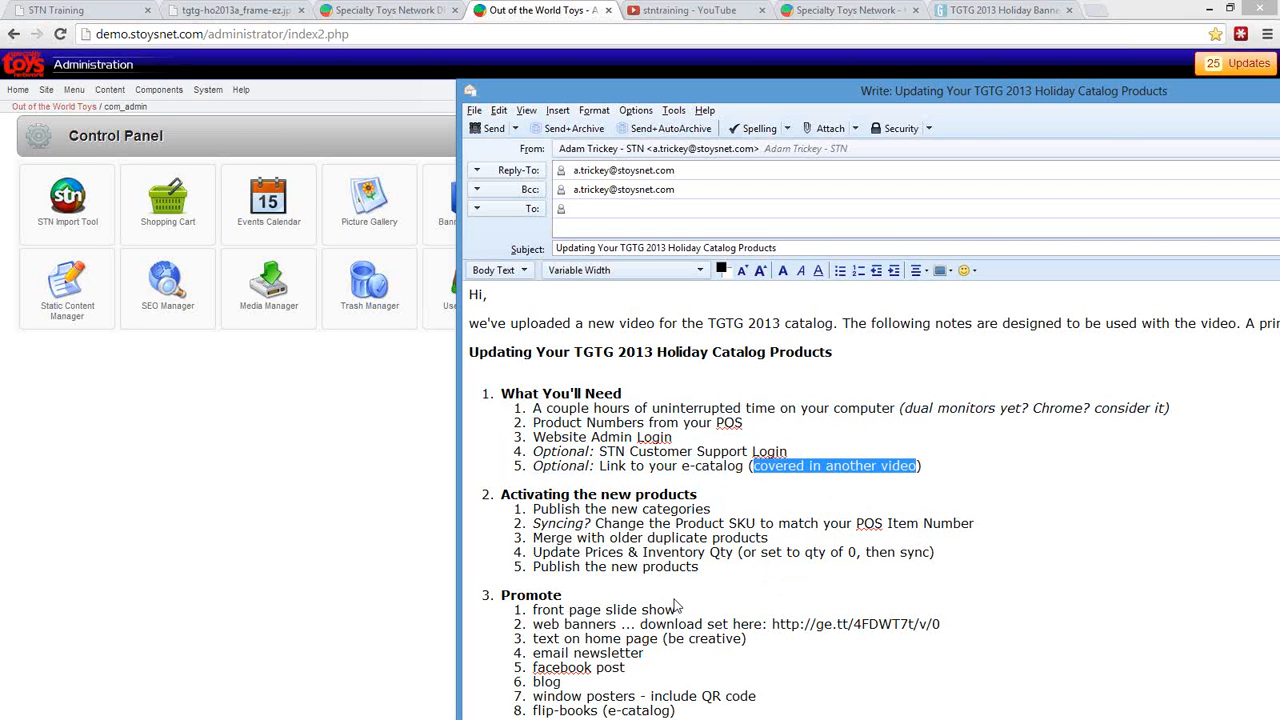
{"action": "left_click_drag", "start_coordinate": [712, 510], "coordinate": [520, 513]}
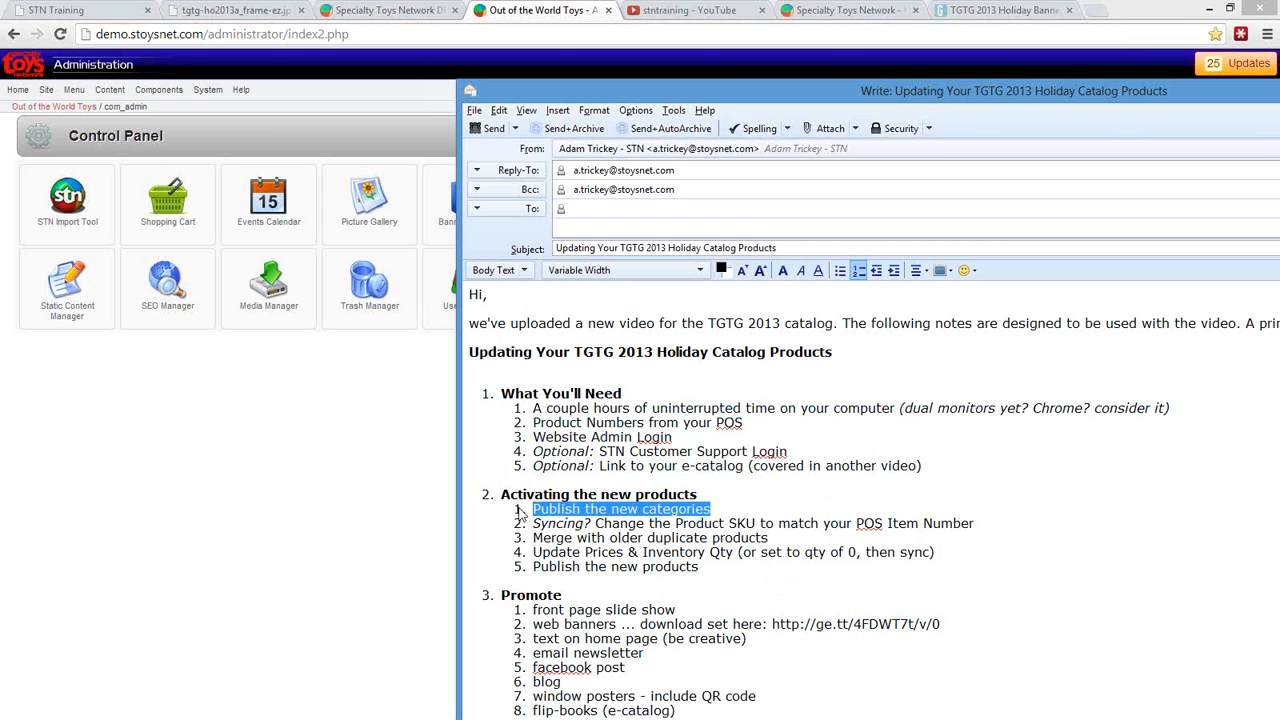
Return to the store administration and open the shopping cart's Category Tree.
{"action": "left_click", "coordinate": [302, 516]}
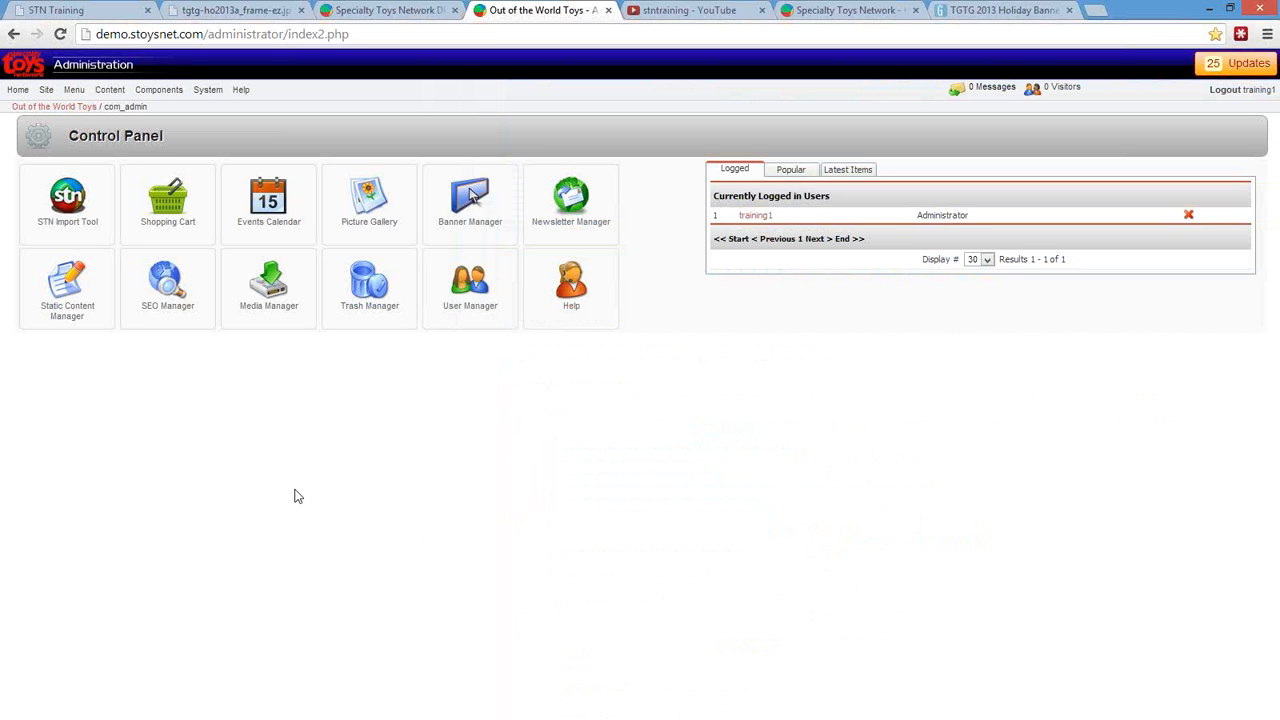
{"action": "left_click", "coordinate": [180, 222]}
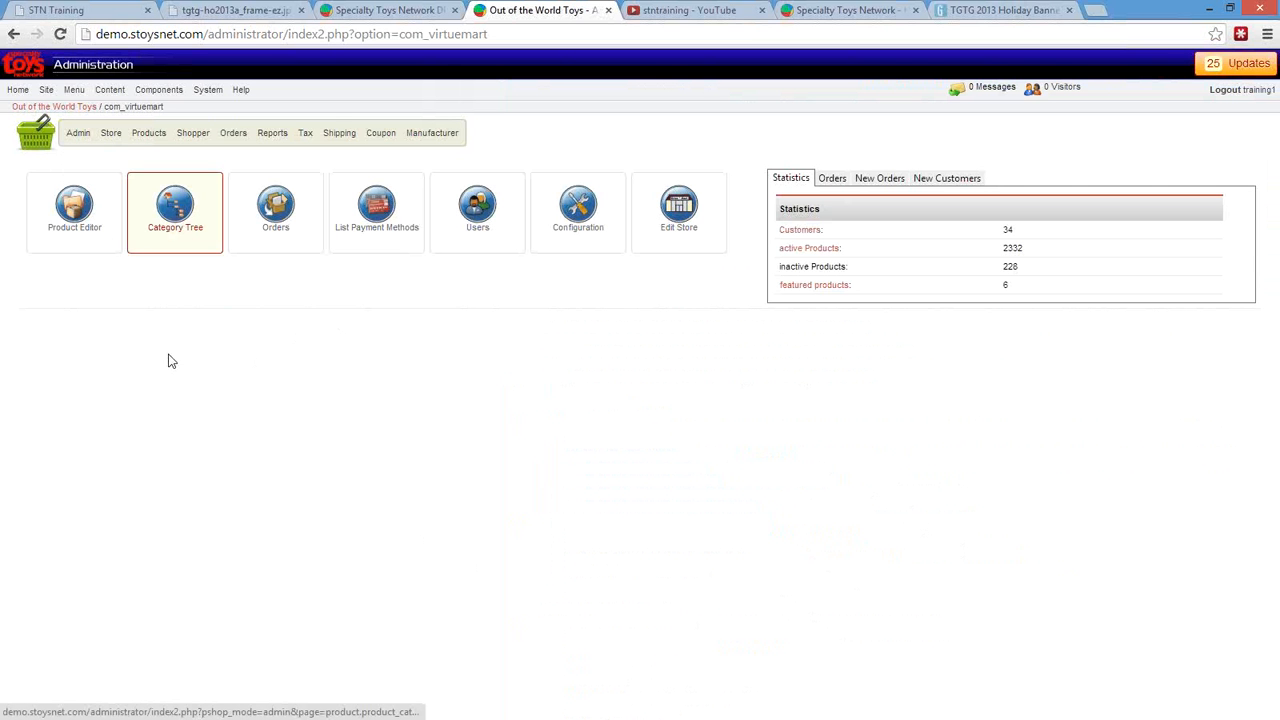
{"action": "left_click", "coordinate": [181, 222]}
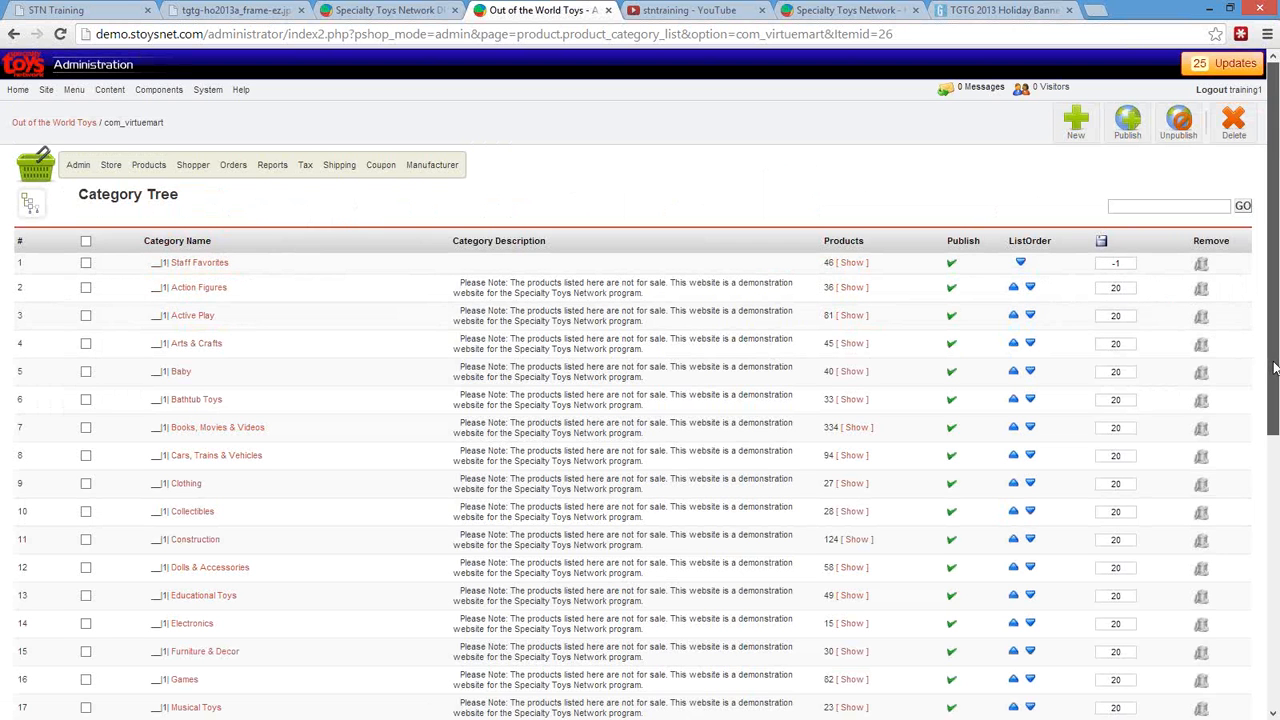
Set the category list to display 50 entries per page.
{"action": "left_click_drag", "start_coordinate": [1274, 369], "coordinate": [1258, 638]}
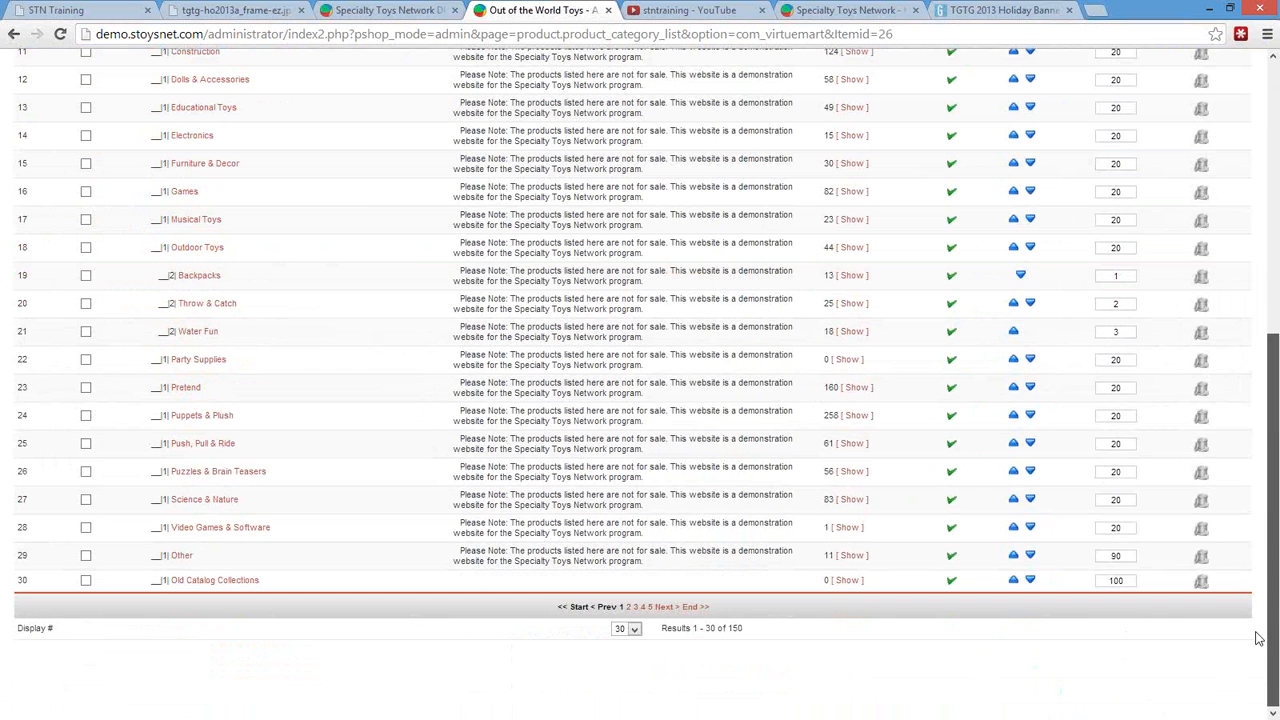
{"action": "left_click", "coordinate": [632, 632]}
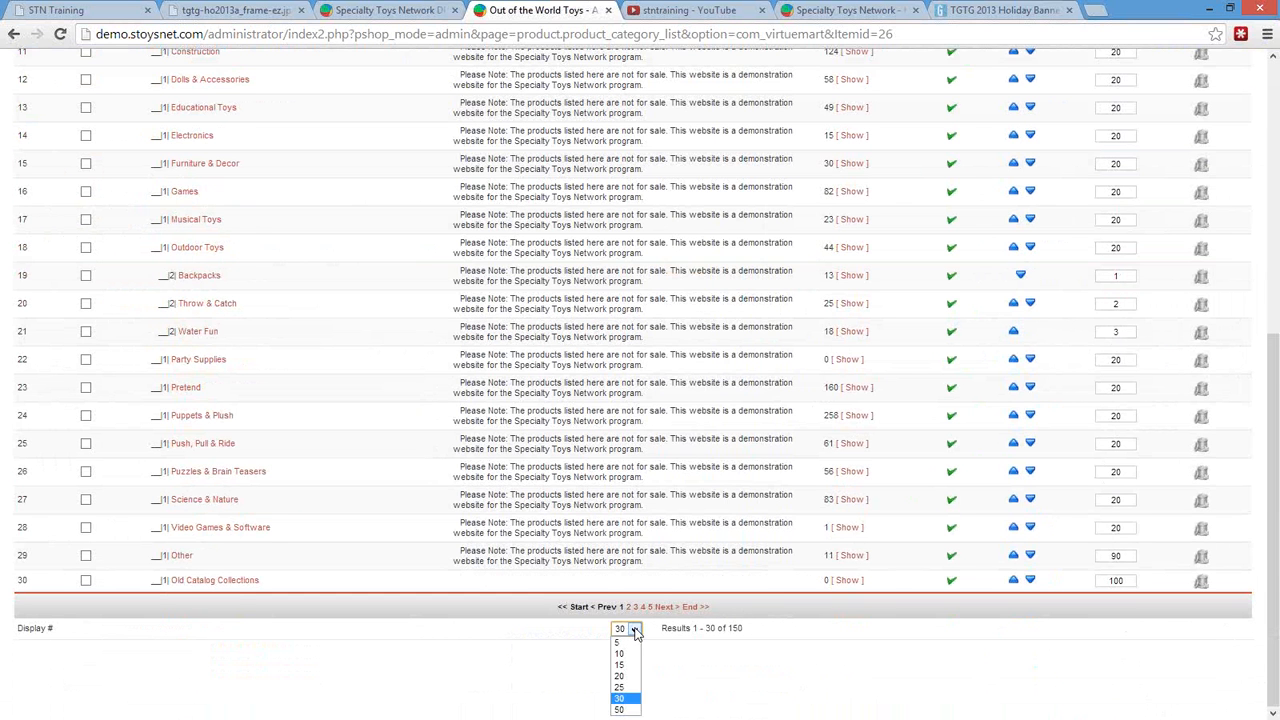
{"action": "left_click", "coordinate": [621, 710]}
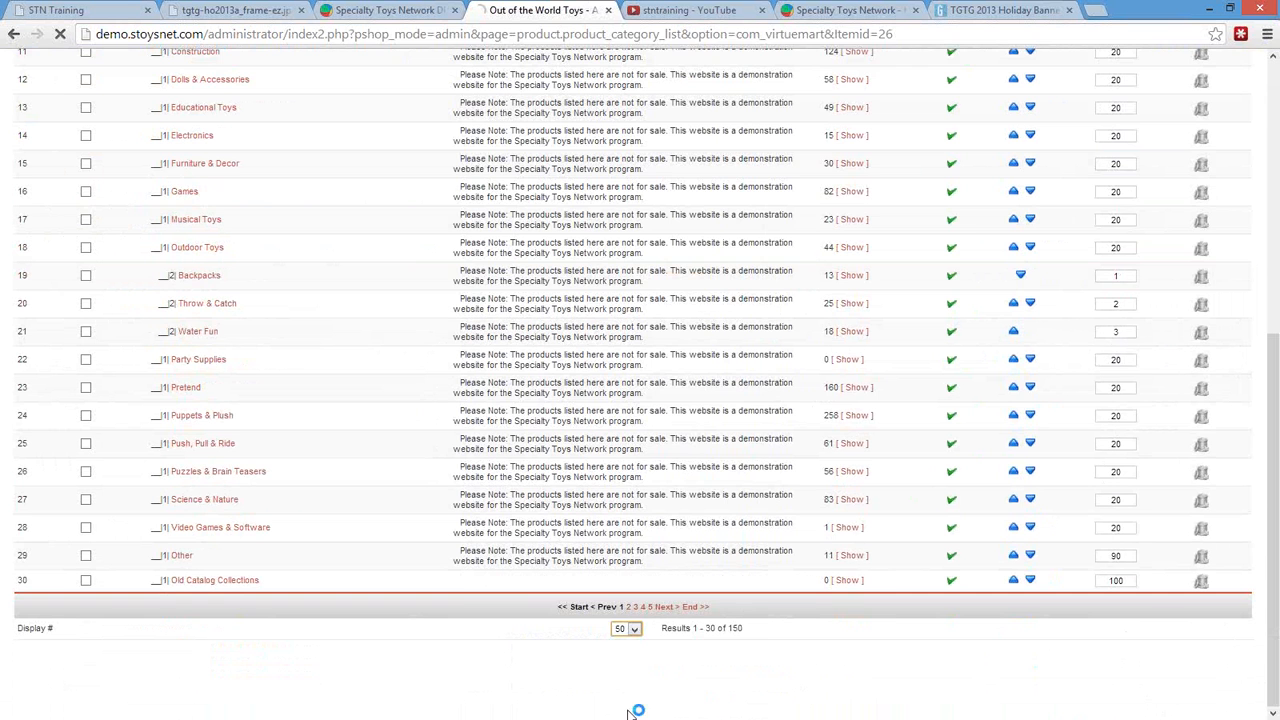
Go to the last page of the category list and locate the 2013 Holiday Toy Catalog with its subcategories.
{"action": "scroll", "coordinate": [486, 598], "scroll_direction": "down", "scroll_amount": 8}
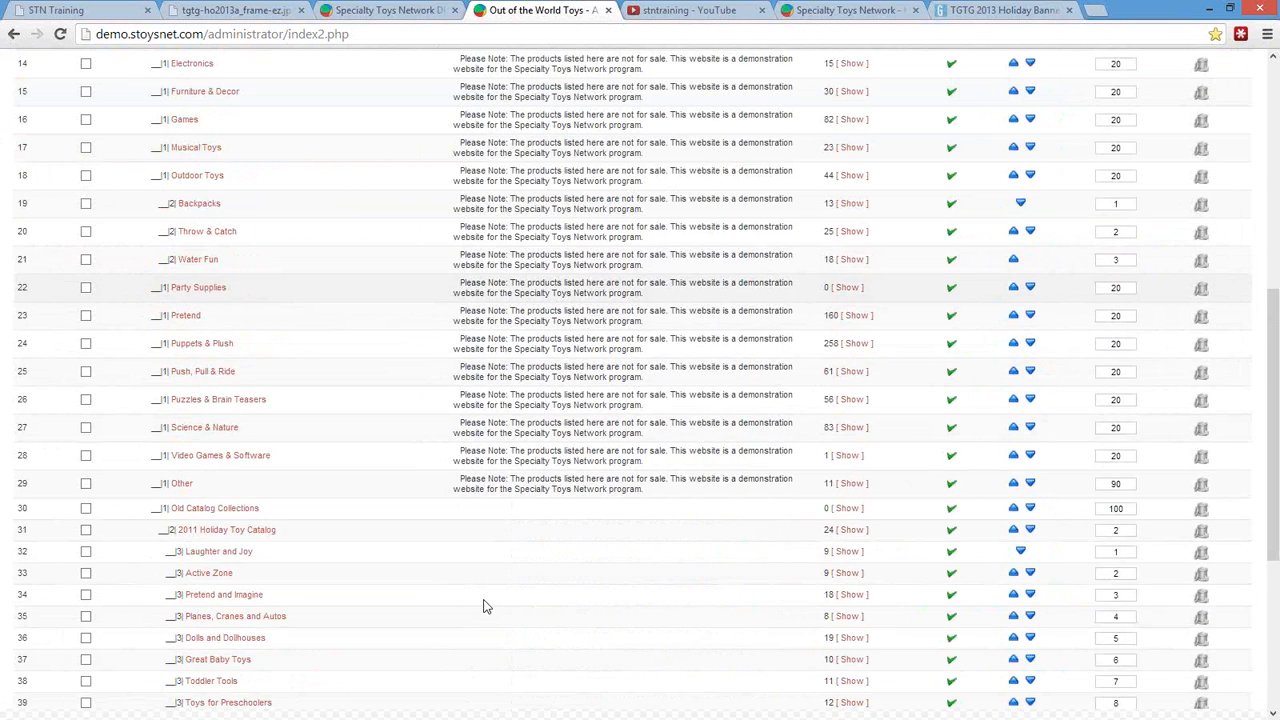
{"action": "scroll", "coordinate": [482, 604], "scroll_direction": "down", "scroll_amount": 2}
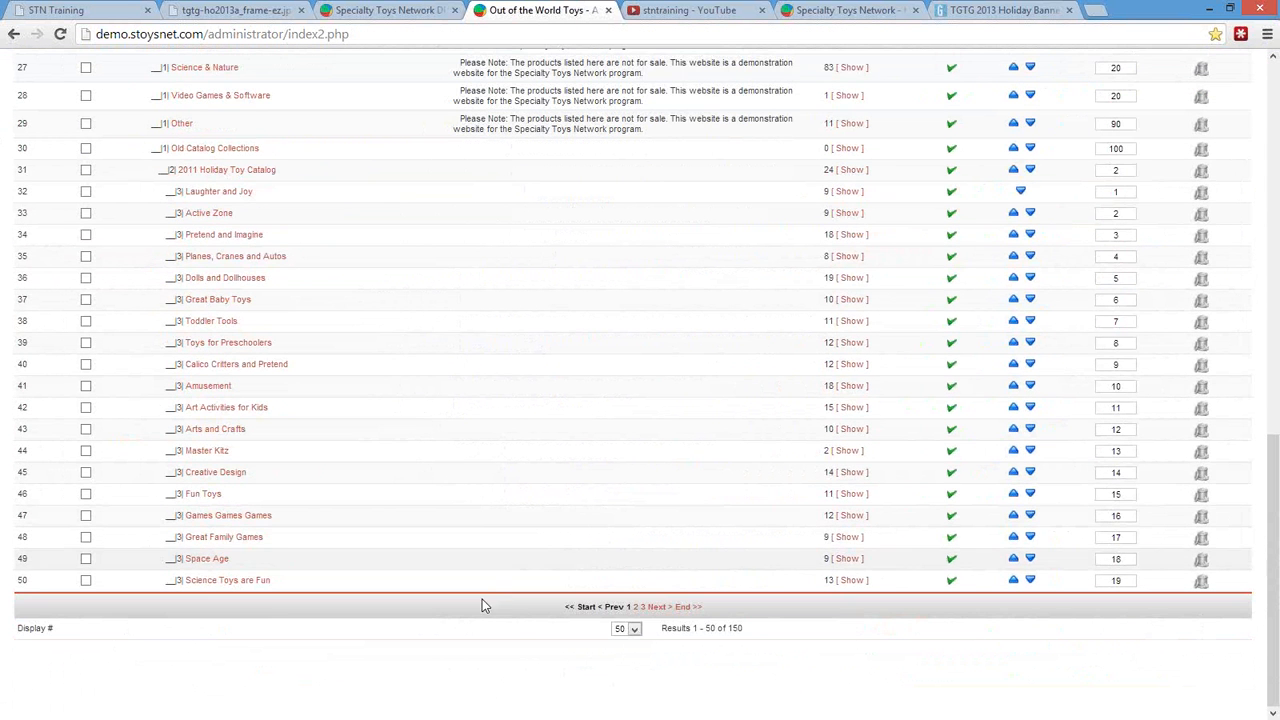
{"action": "left_click", "coordinate": [688, 609]}
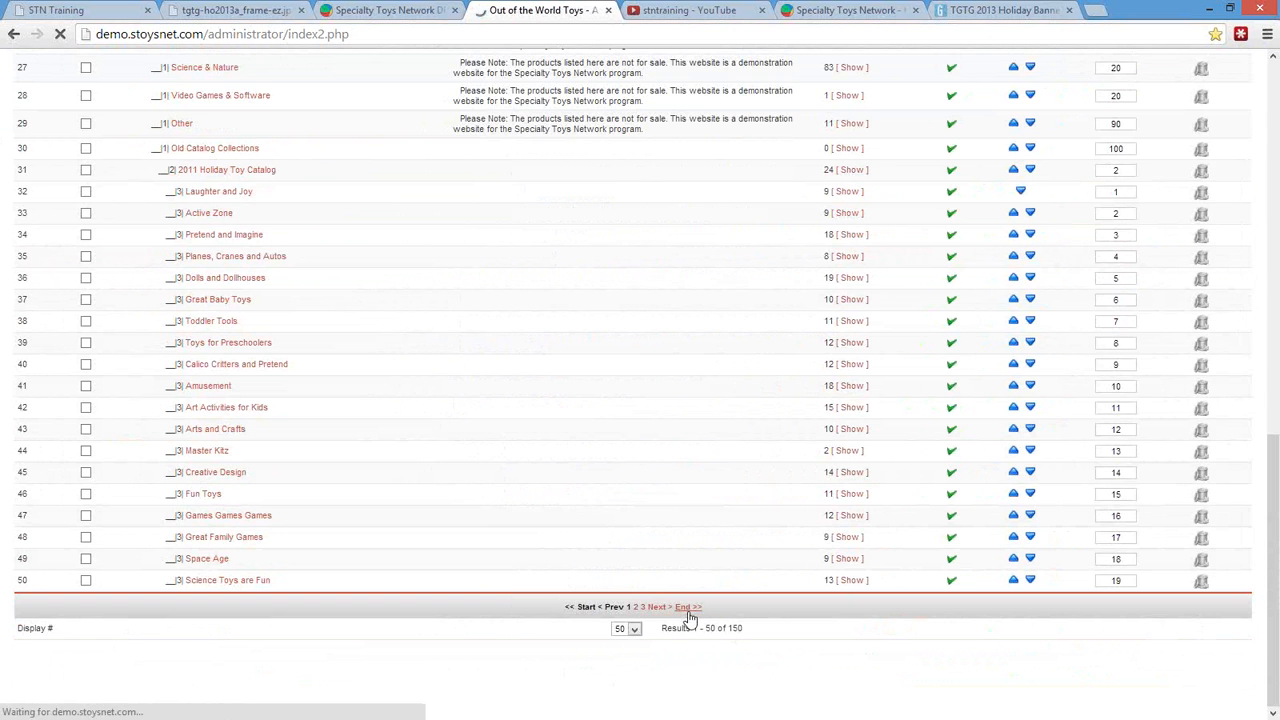
{"action": "scroll", "coordinate": [775, 635], "scroll_direction": "down", "scroll_amount": 7}
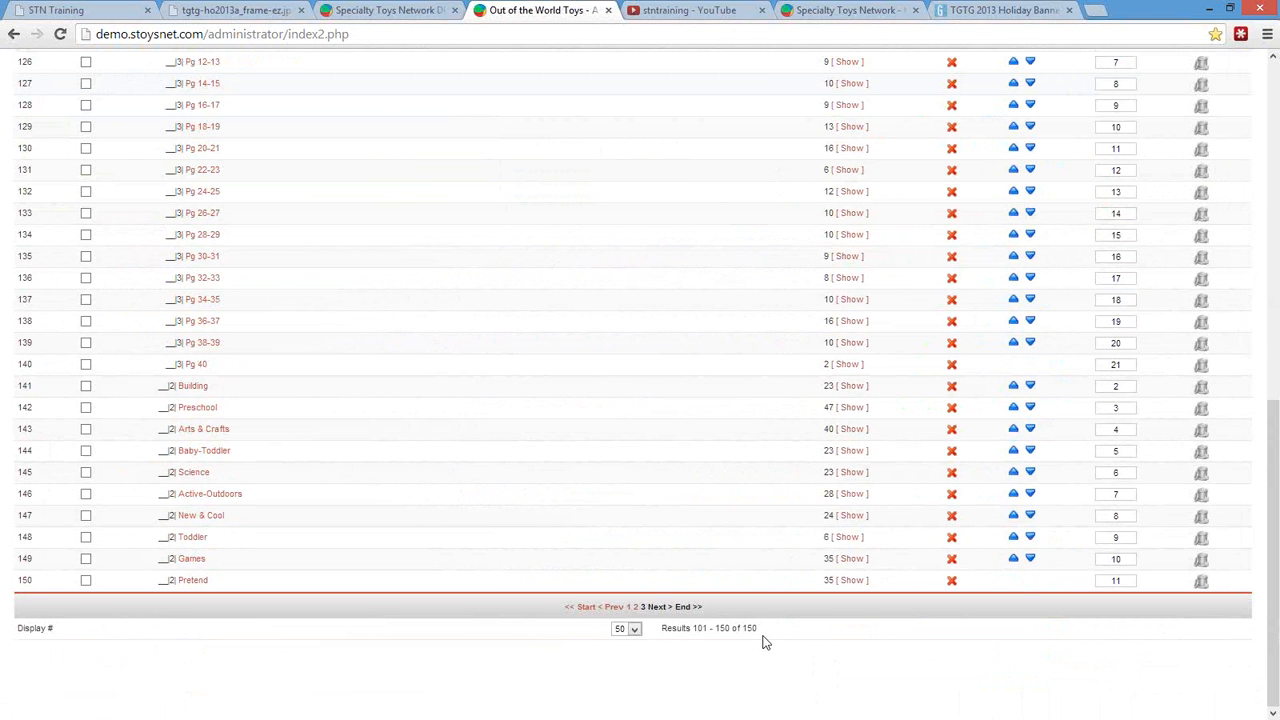
{"action": "scroll", "coordinate": [762, 641], "scroll_direction": "up", "scroll_amount": 3}
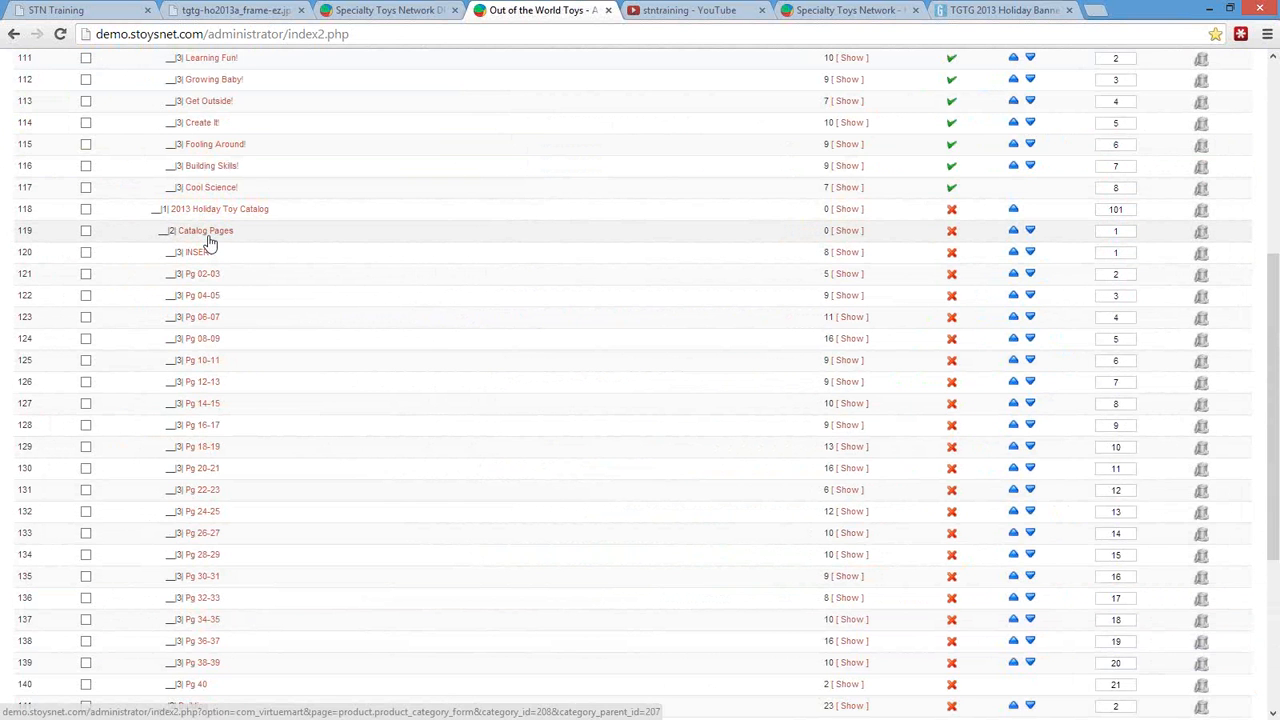
{"action": "scroll", "coordinate": [200, 240], "scroll_direction": "down", "scroll_amount": 3}
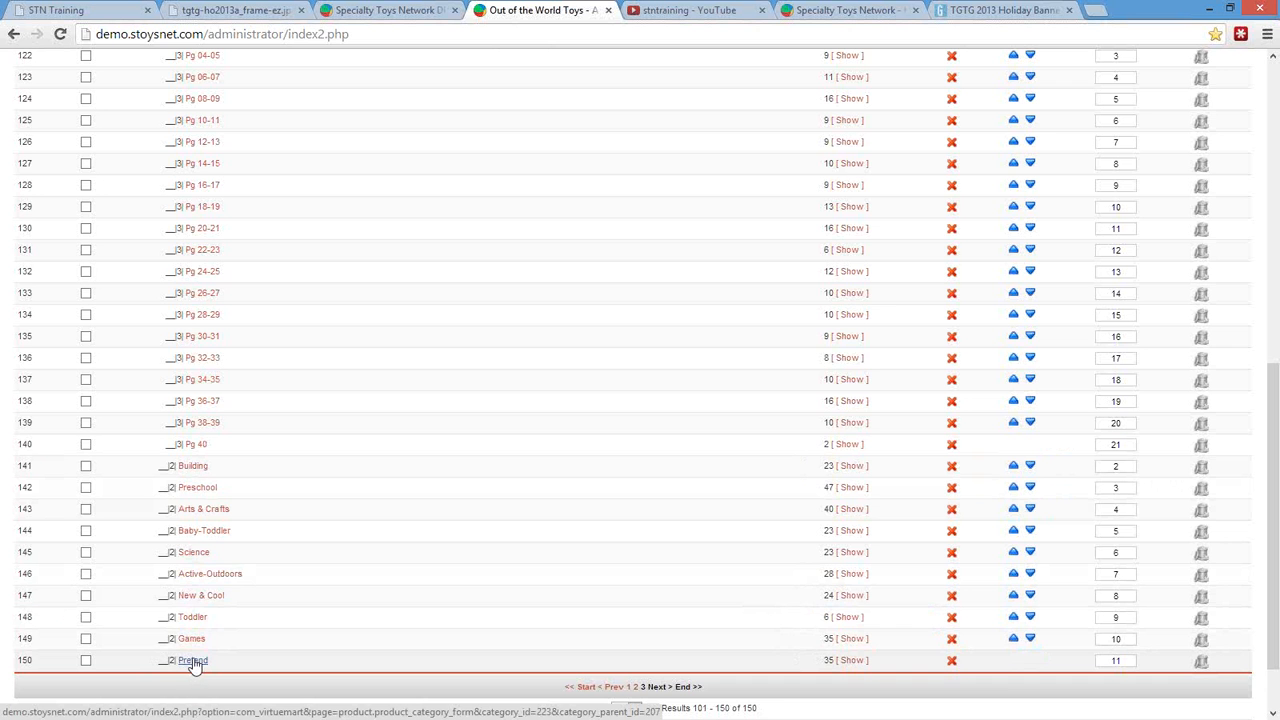
{"action": "scroll", "coordinate": [199, 646], "scroll_direction": "up", "scroll_amount": 3}
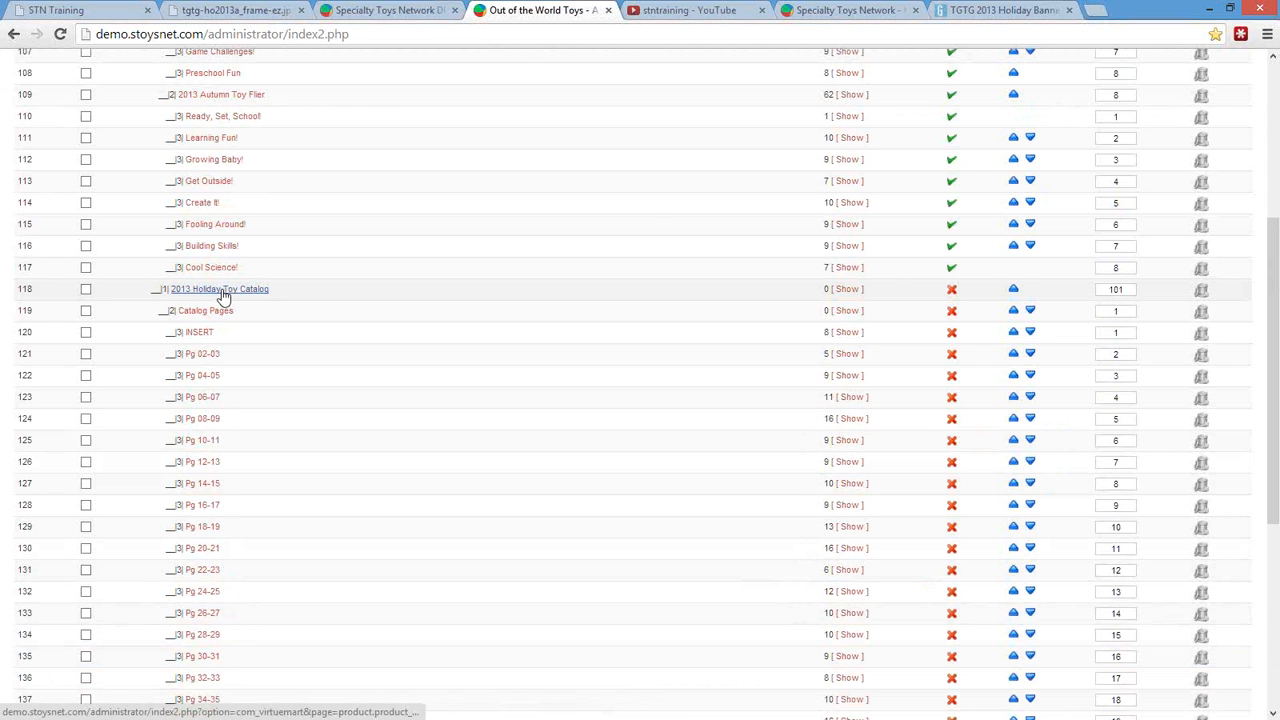
Set the list order of the 2013 Holiday Toy Catalog category to -20 and save the ordering.
{"action": "left_click_drag", "start_coordinate": [1129, 290], "coordinate": [1088, 290]}
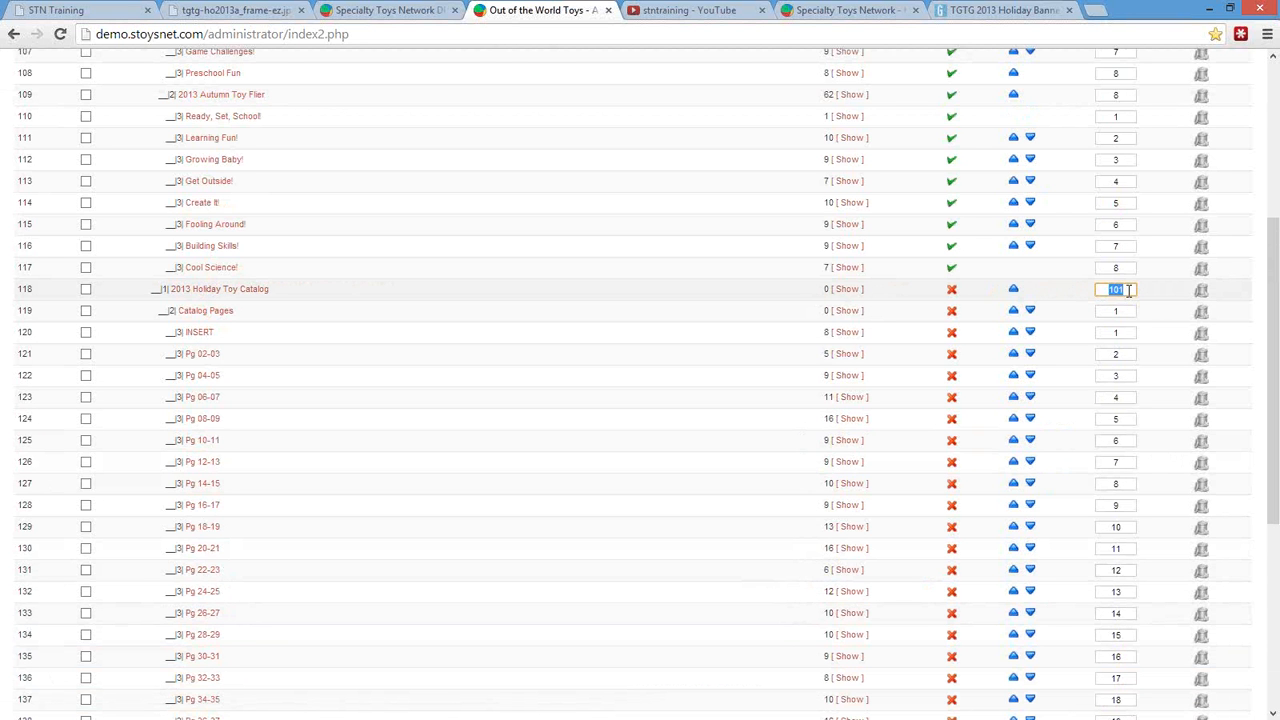
{"action": "type", "text": "-20"}
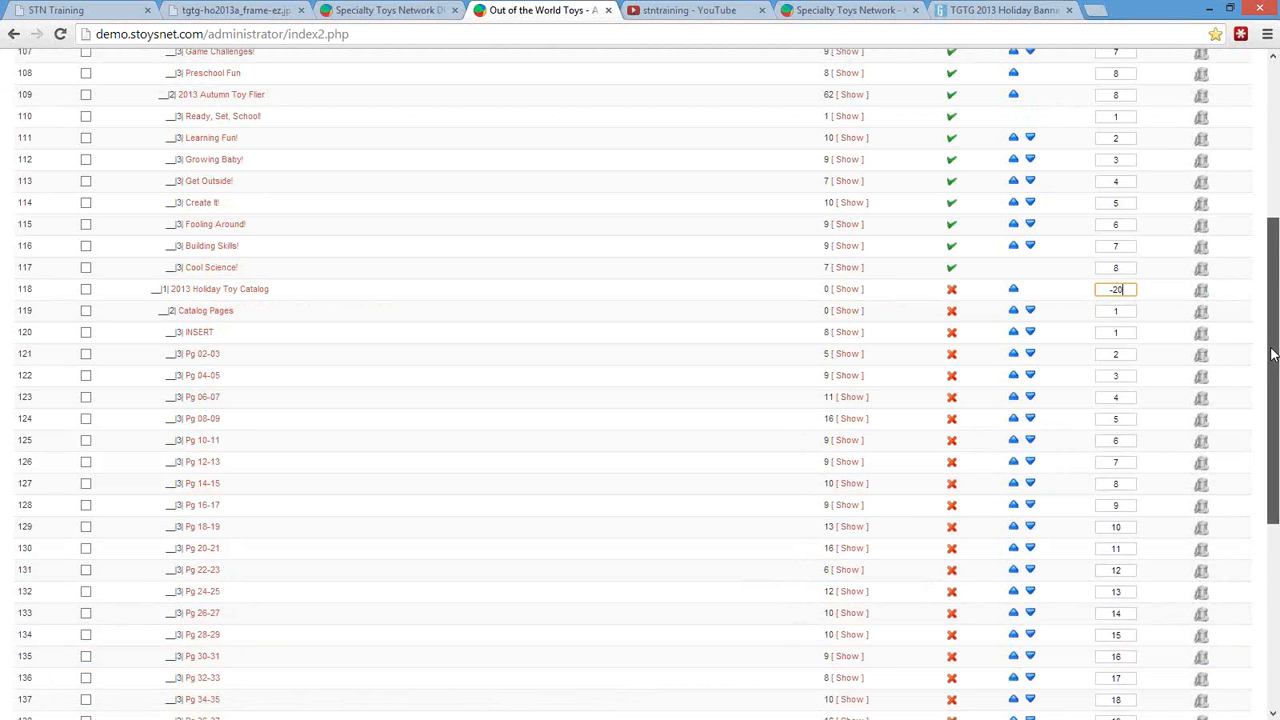
{"action": "scroll", "coordinate": [1126, 320], "scroll_direction": "up", "scroll_amount": 2}
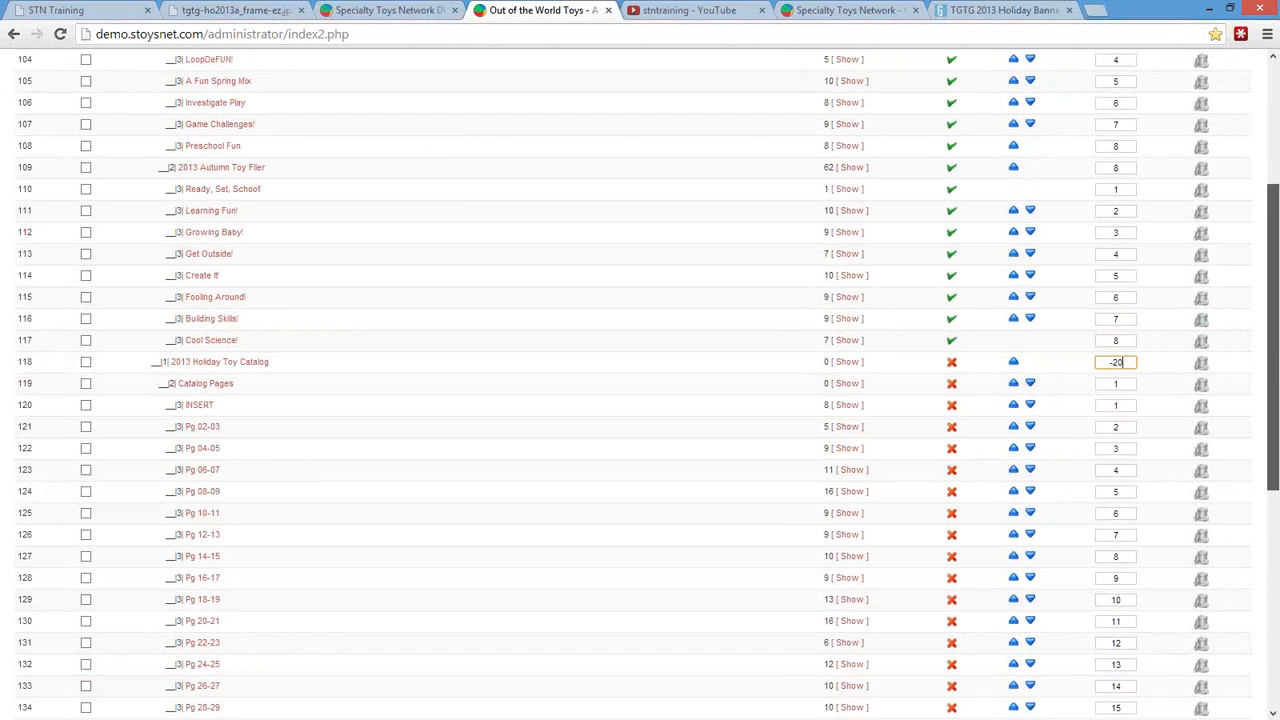
{"action": "scroll", "coordinate": [1122, 356], "scroll_direction": "up", "scroll_amount": 5}
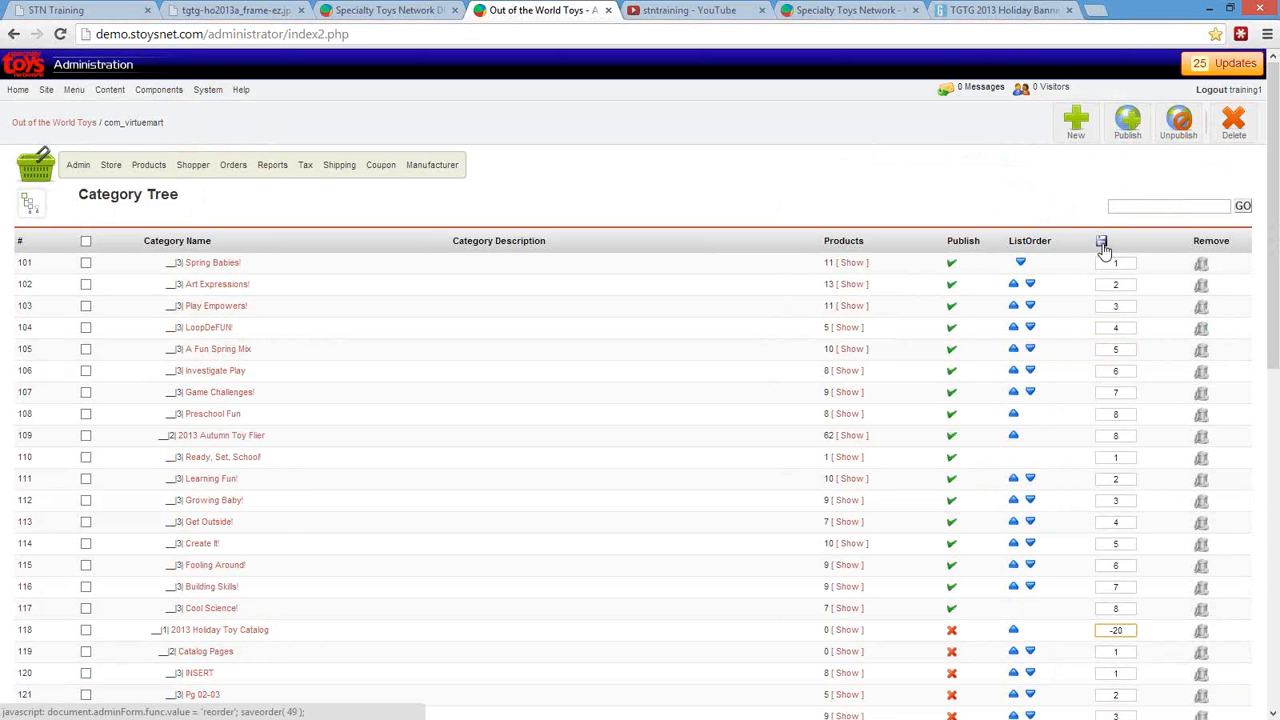
{"action": "left_click", "coordinate": [1102, 246]}
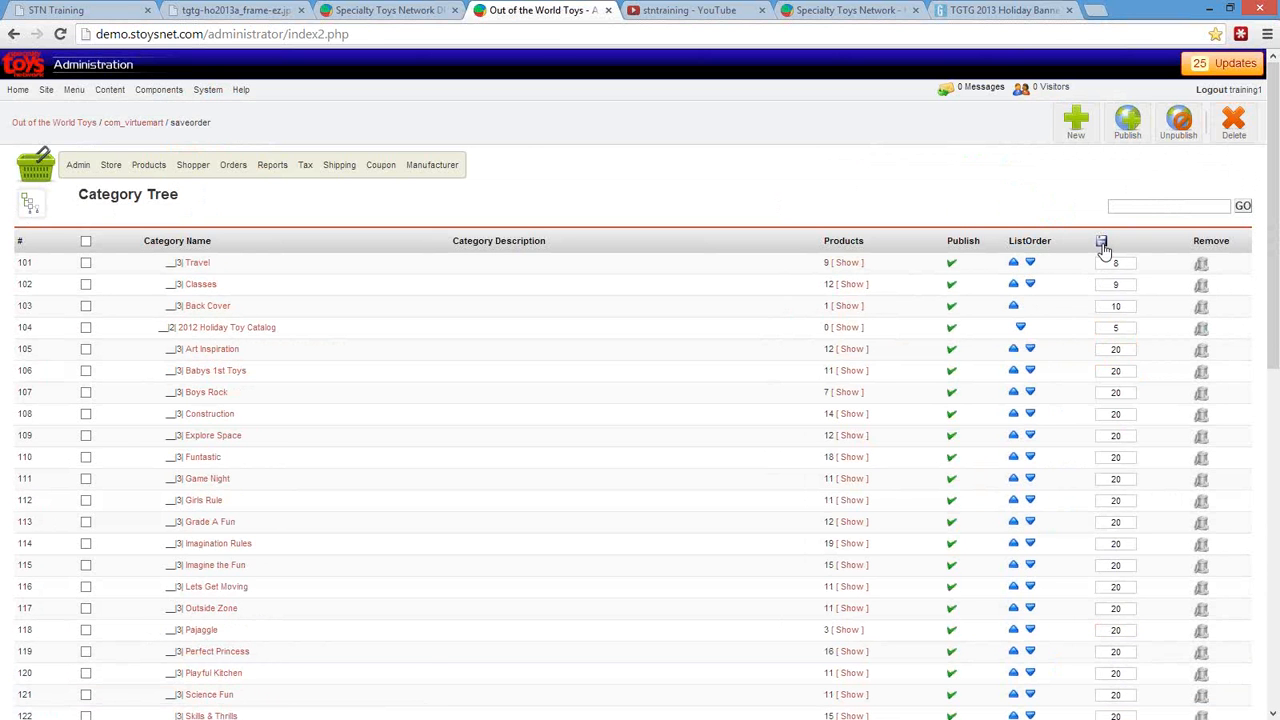
Return to the first page of the category list and review the 2013 Holiday Toy Catalog's position and subcategories.
{"action": "left_click_drag", "start_coordinate": [1275, 310], "coordinate": [1274, 650]}
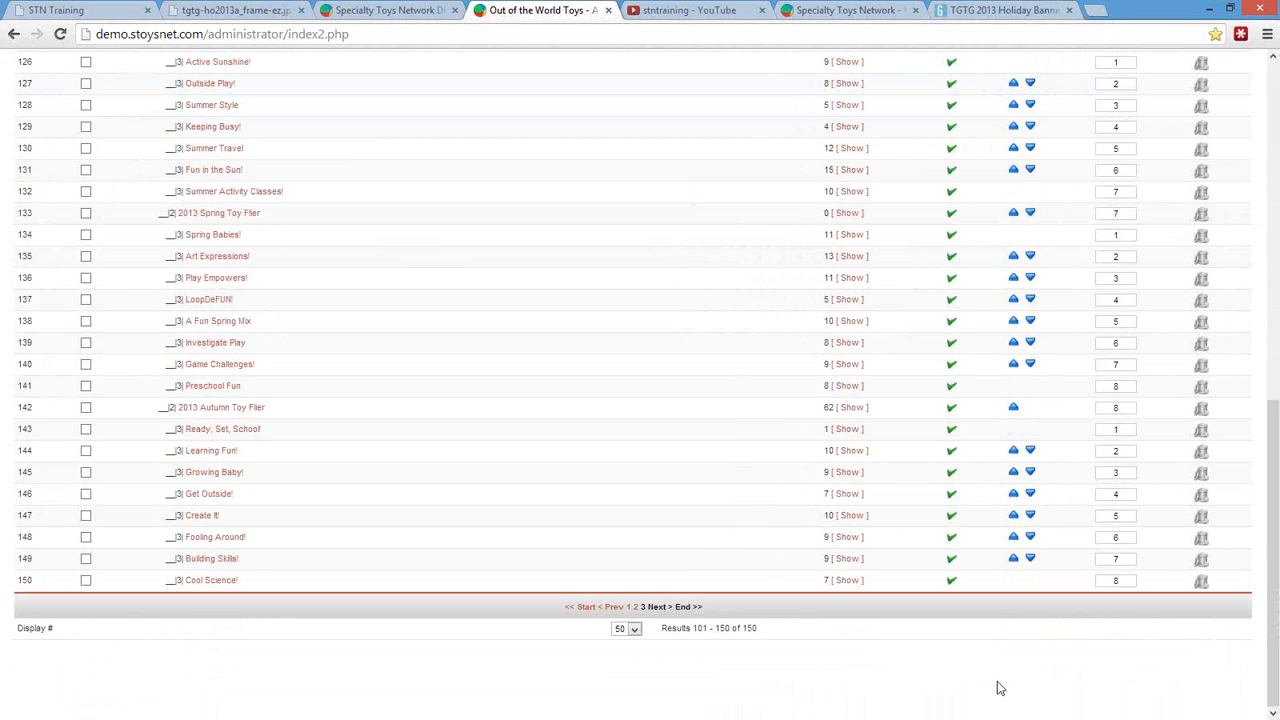
{"action": "left_click", "coordinate": [586, 608]}
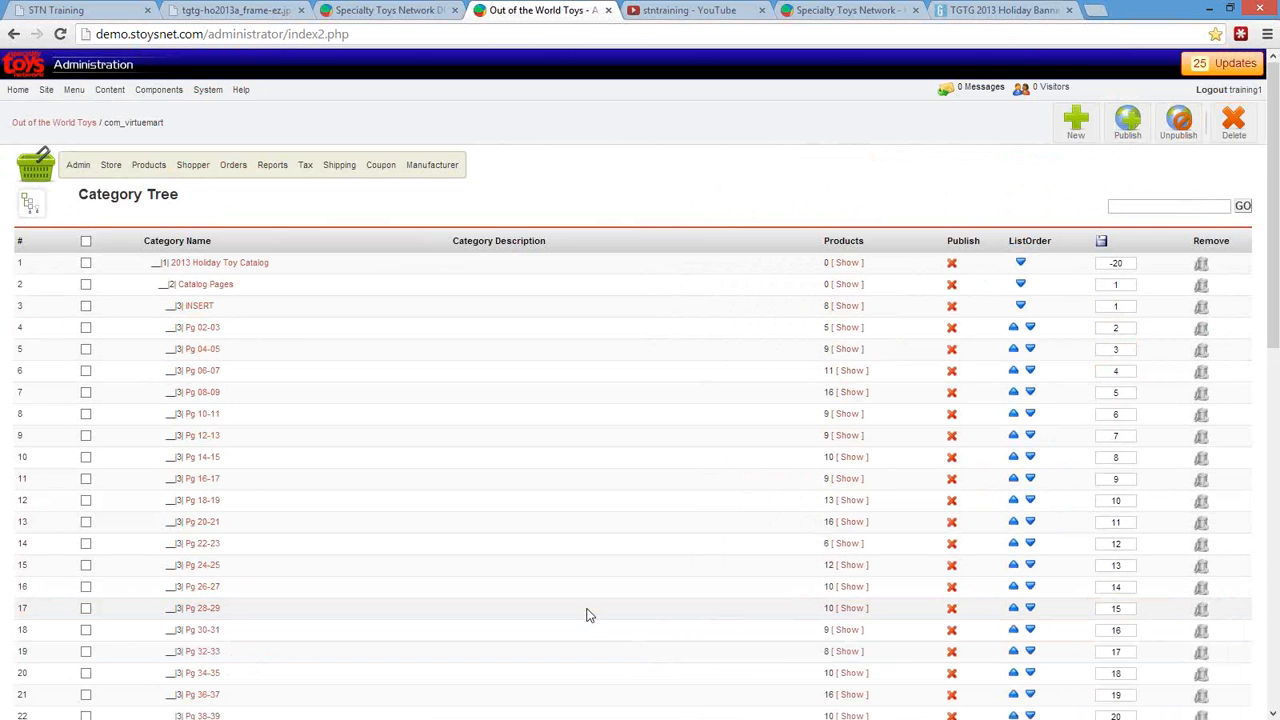
{"action": "double_click", "coordinate": [1132, 264]}
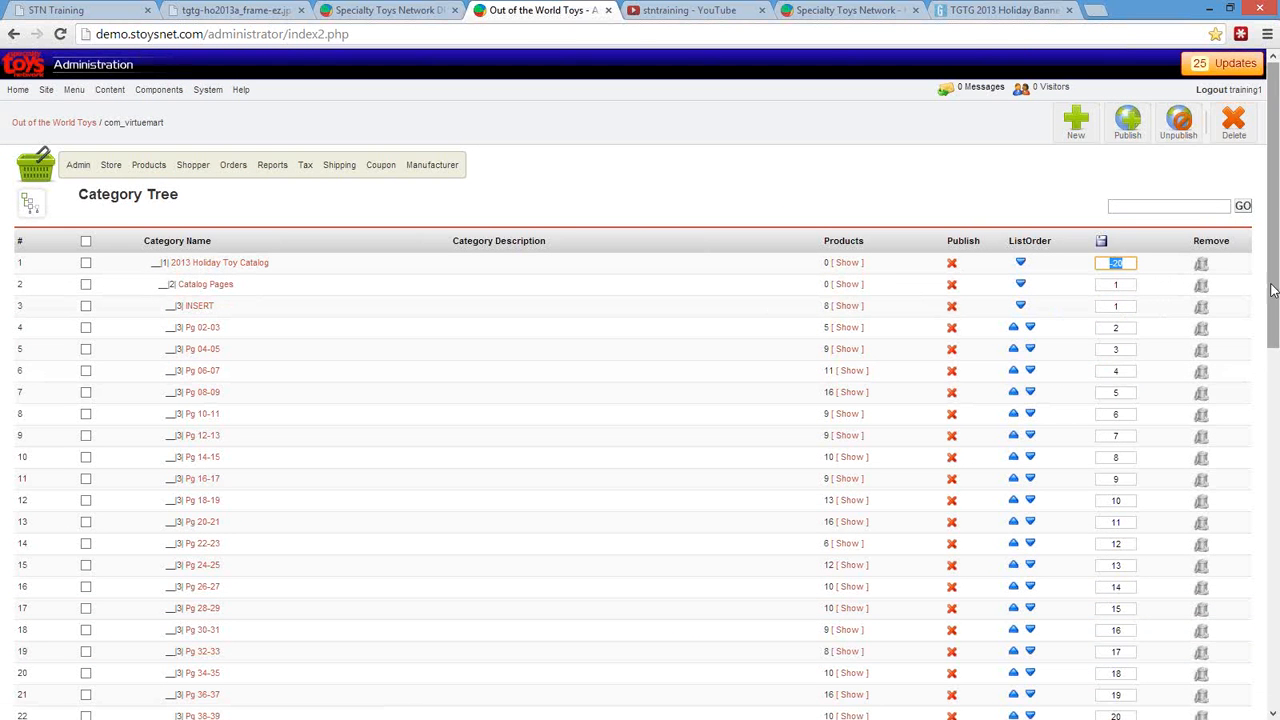
{"action": "left_click_drag", "start_coordinate": [1274, 317], "coordinate": [1271, 369]}
{"action": "left_click_drag", "start_coordinate": [1270, 397], "coordinate": [1271, 607]}
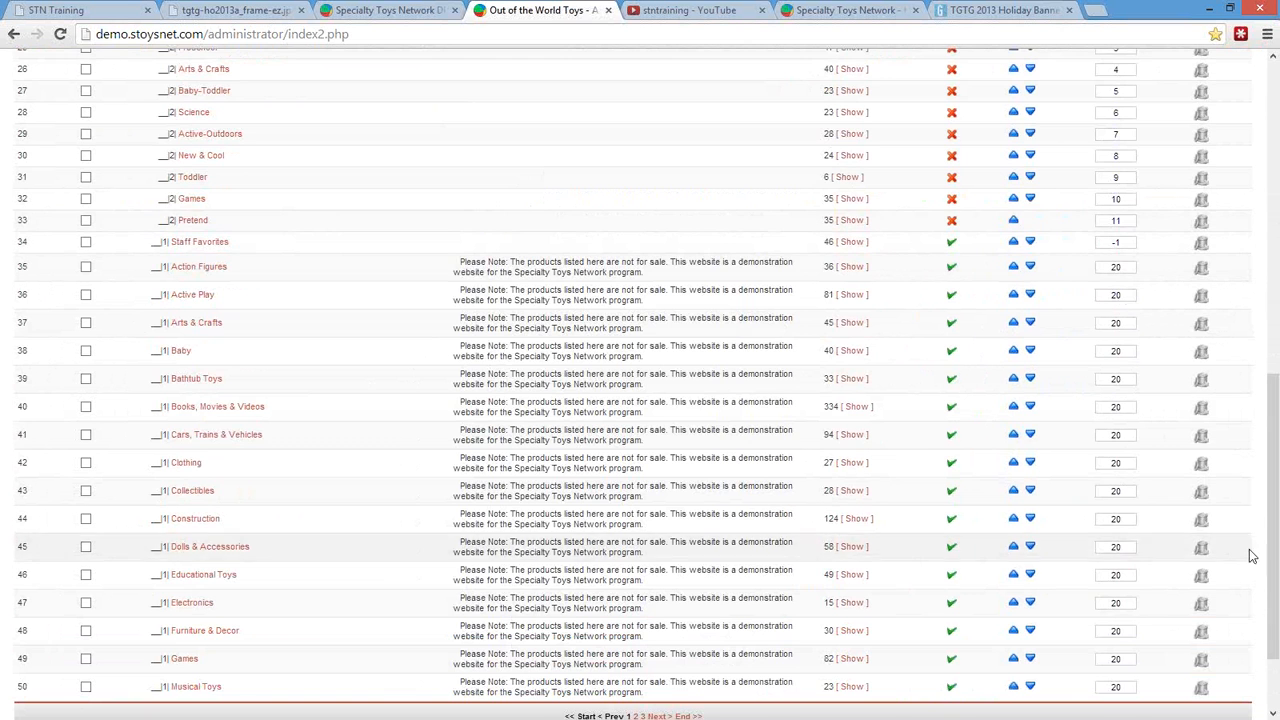
{"action": "left_click_drag", "start_coordinate": [1272, 534], "coordinate": [1272, 260]}
{"action": "scroll", "coordinate": [92, 178], "scroll_direction": "up", "scroll_amount": 1}
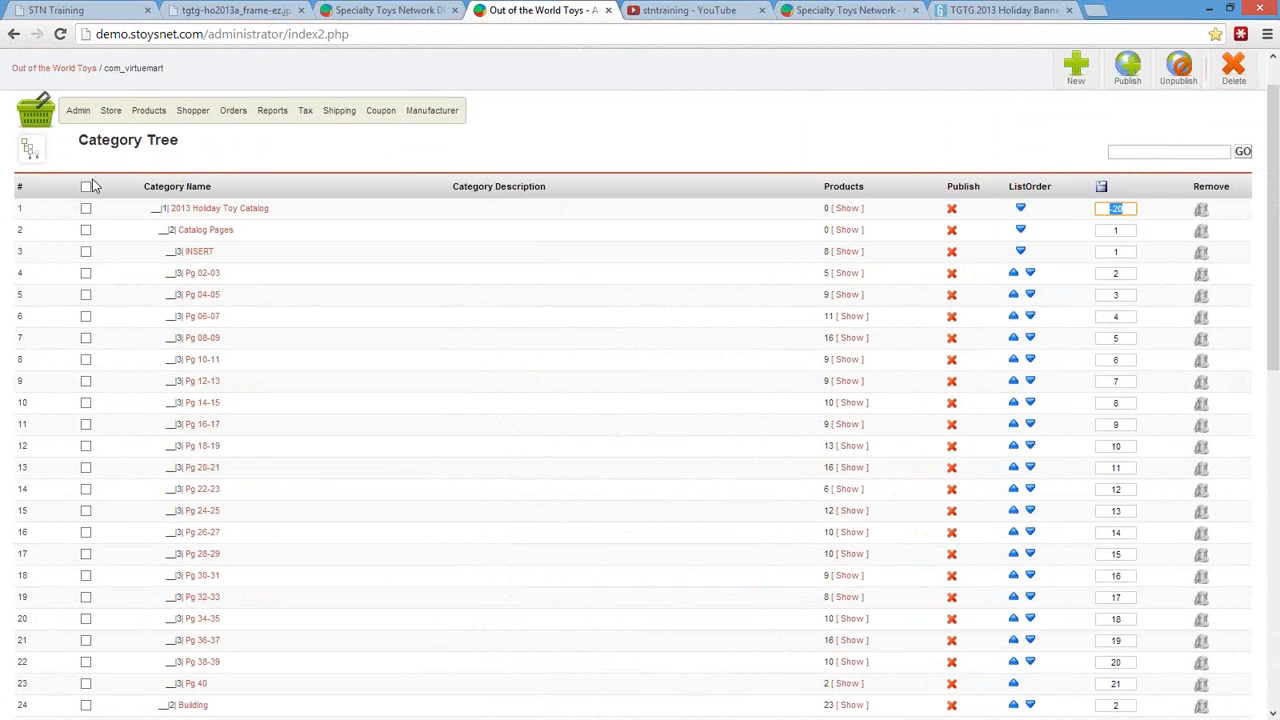
Publish all the categories listed on this page of the category tree, including the 2013 Holiday Toy Catalog and its subcategories.
{"action": "left_click", "coordinate": [86, 188]}
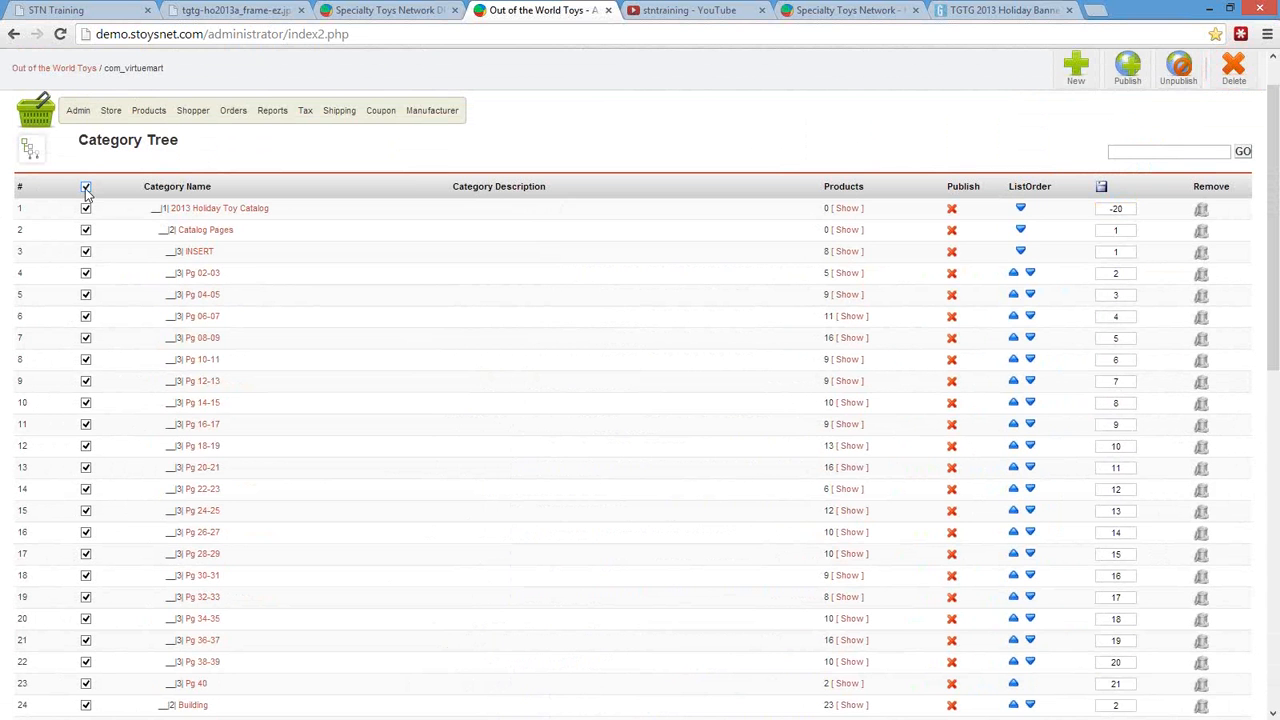
{"action": "left_click", "coordinate": [1129, 76]}
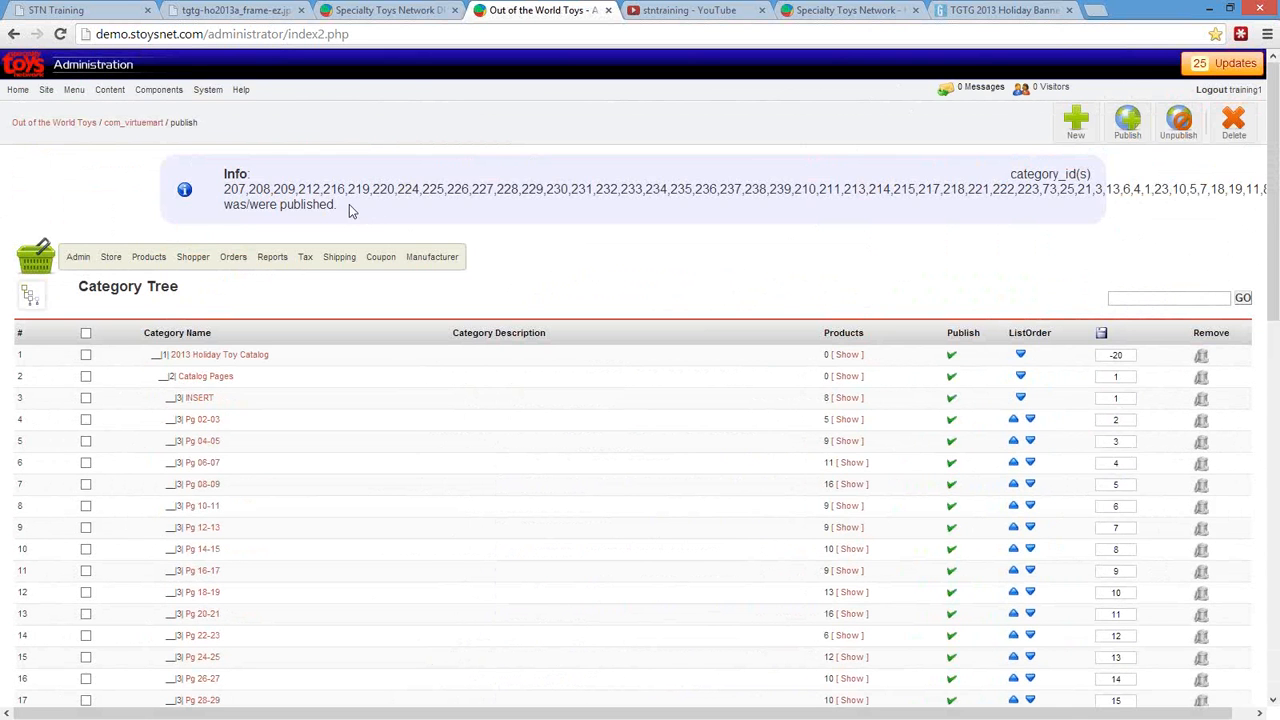
{"action": "left_click_drag", "start_coordinate": [349, 204], "coordinate": [229, 189]}
{"action": "left_click", "coordinate": [632, 287]}
Switch to the storefront and examine the 2013 Holiday Toy Catalog's departments and its Catalog Pages subcategory in the online shop.
{"action": "left_click", "coordinate": [402, 9]}
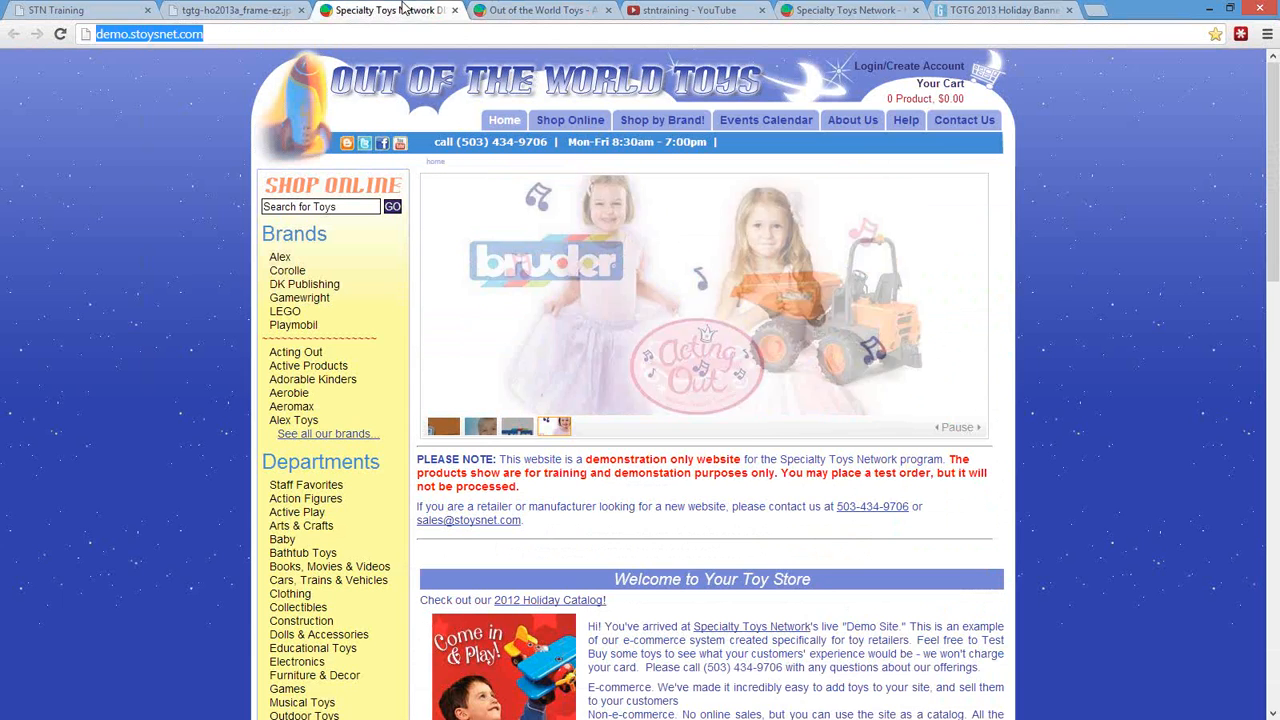
{"action": "mouse_move", "coordinate": [585, 124]}
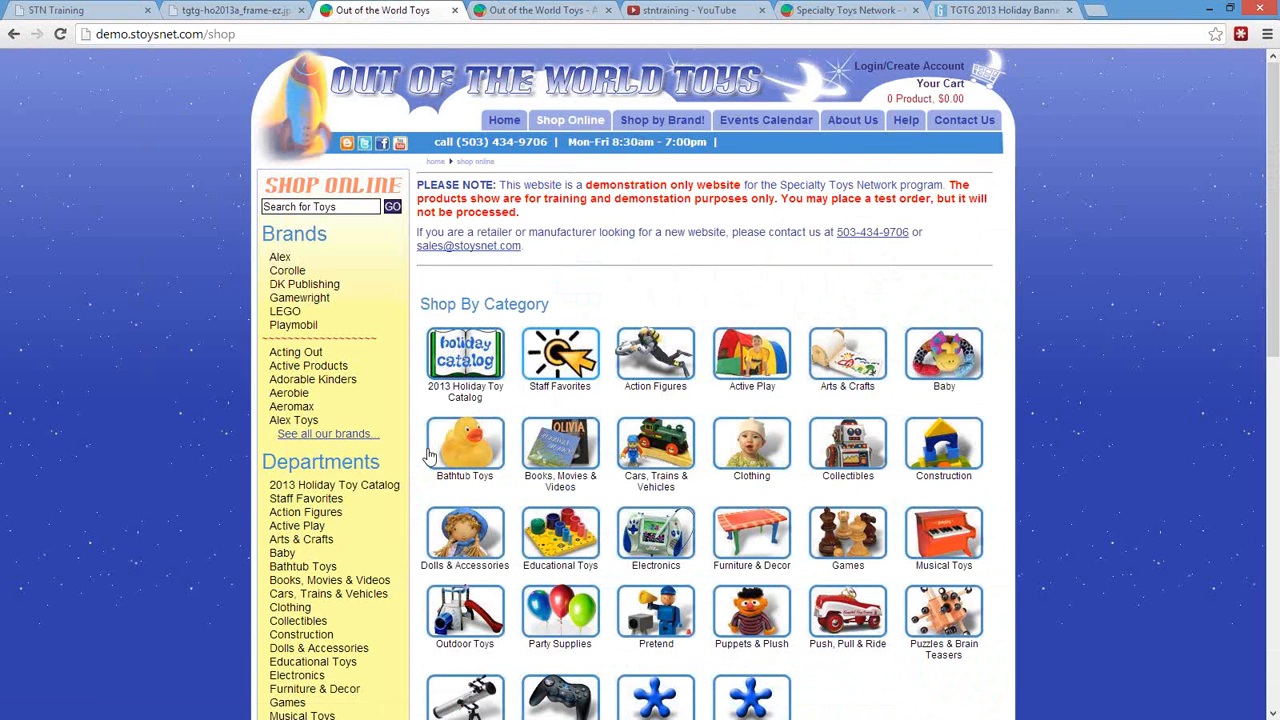
{"action": "left_click", "coordinate": [470, 400]}
{"action": "scroll", "coordinate": [912, 456], "scroll_direction": "down", "scroll_amount": 2}
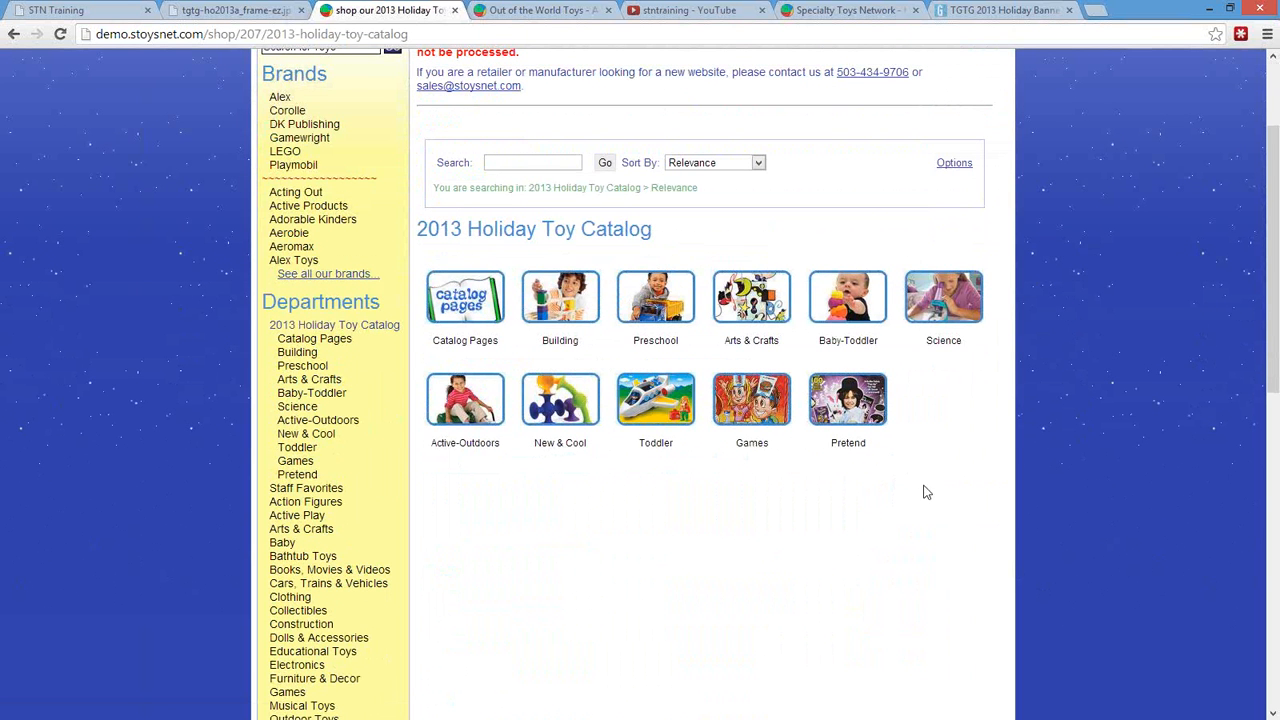
{"action": "left_click", "coordinate": [465, 347]}
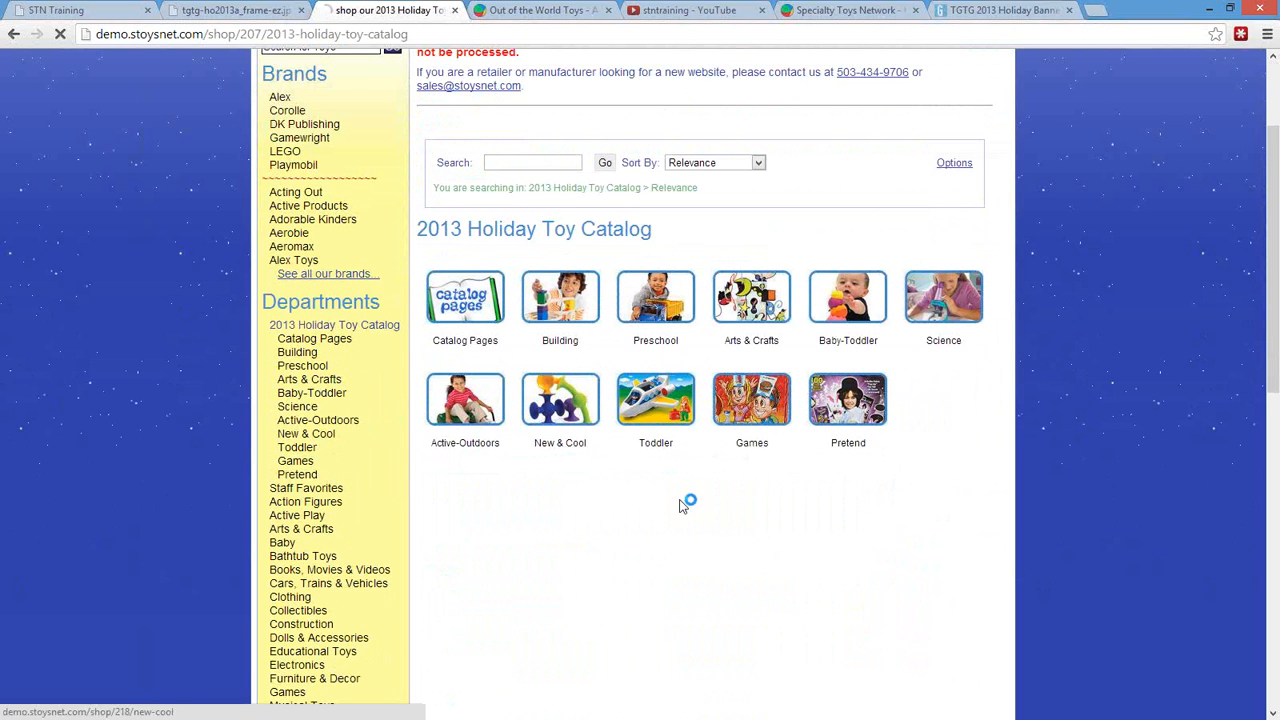
{"action": "scroll", "coordinate": [756, 545], "scroll_direction": "down", "scroll_amount": 4}
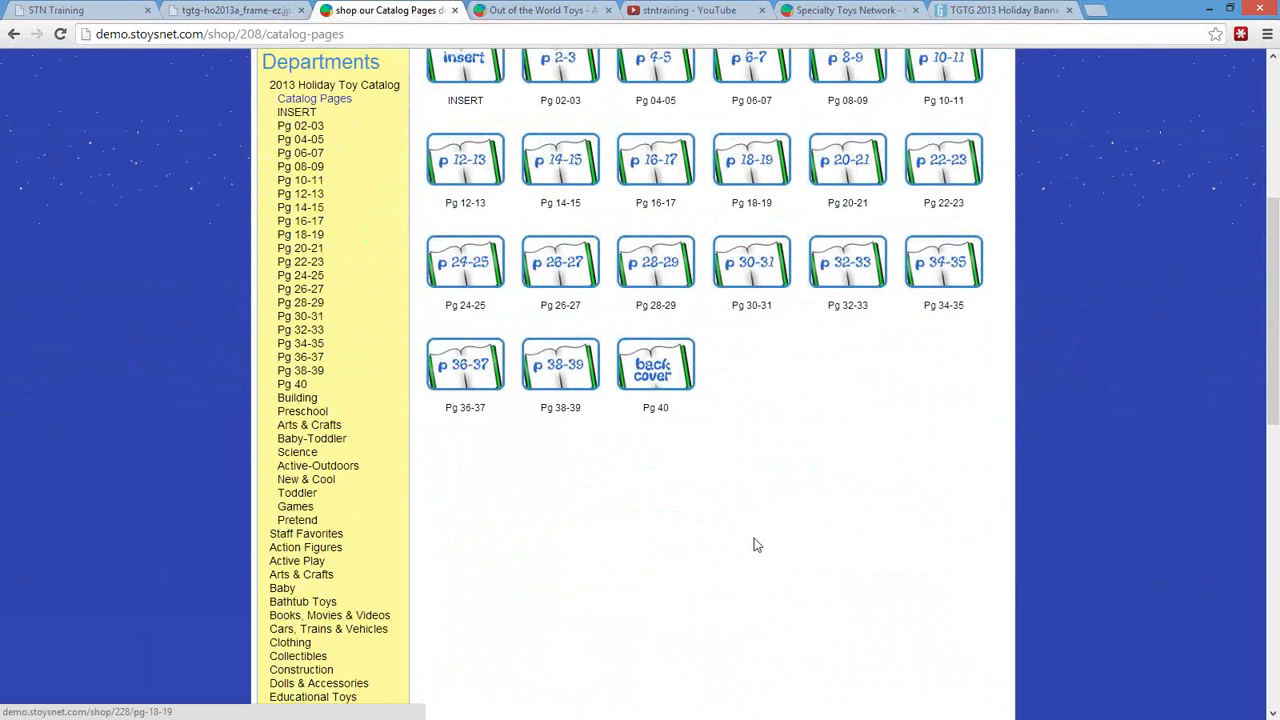
{"action": "scroll", "coordinate": [791, 466], "scroll_direction": "up", "scroll_amount": 2}
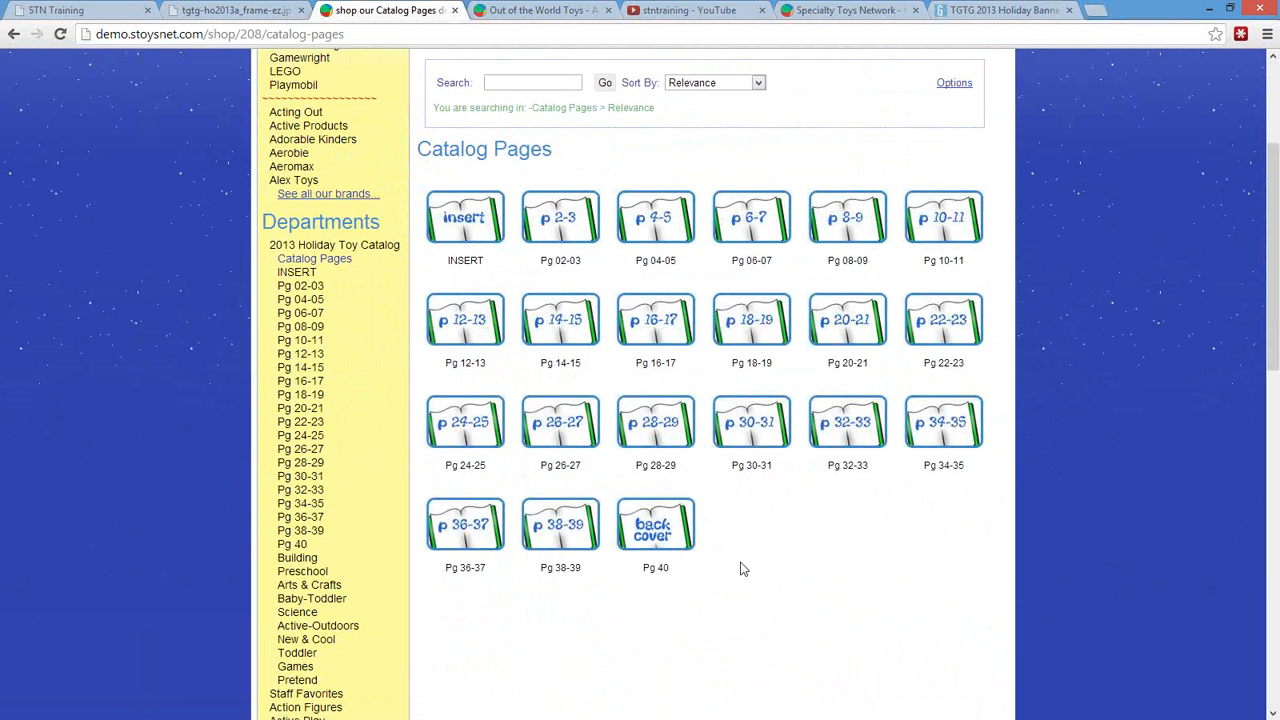
{"action": "left_click", "coordinate": [355, 246]}
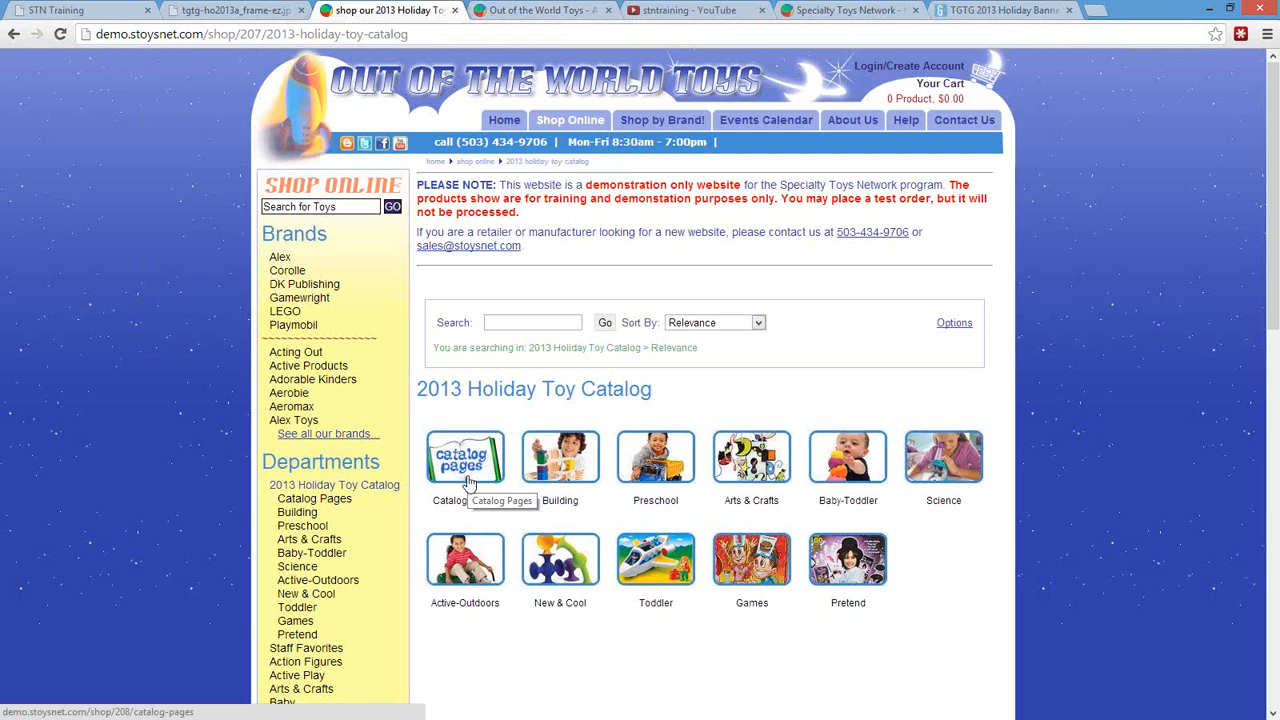
Back in the store administration, set the list order of the Catalog Pages subcategory to 12 and save the ordering.
{"action": "left_click", "coordinate": [540, 10]}
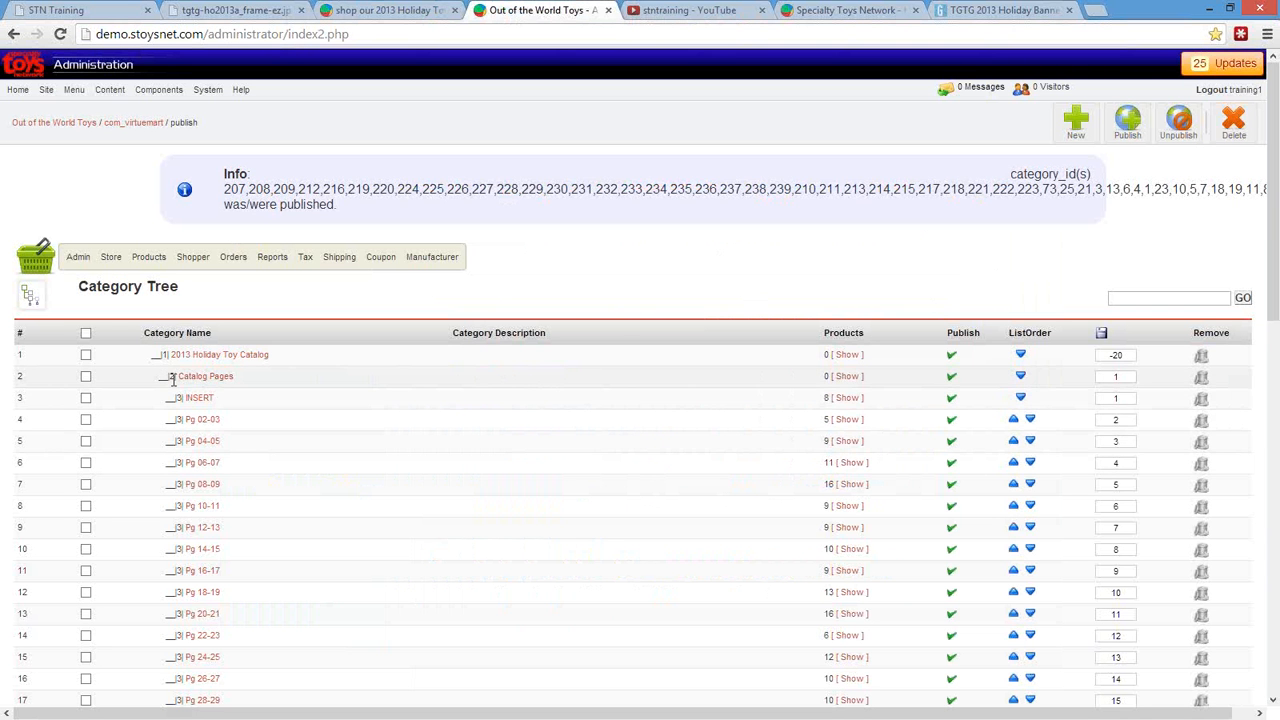
{"action": "left_click", "coordinate": [1116, 376]}
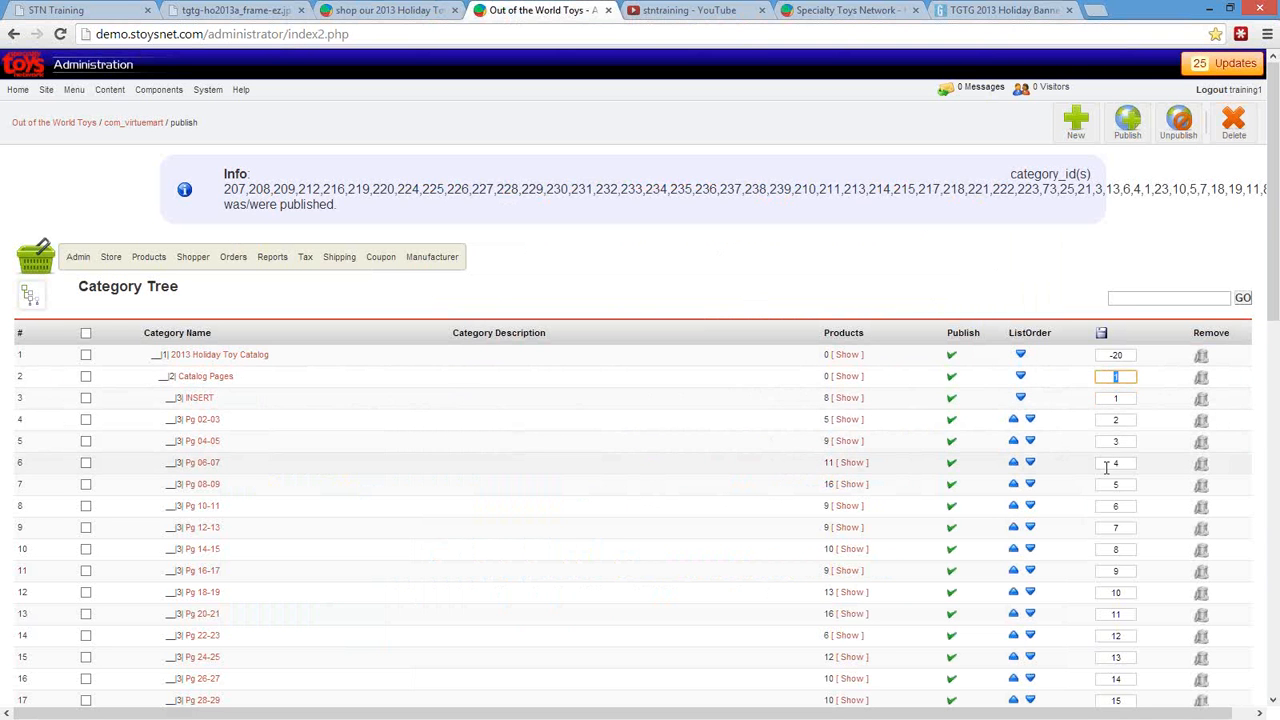
{"action": "scroll", "coordinate": [249, 380], "scroll_direction": "down", "scroll_amount": 5}
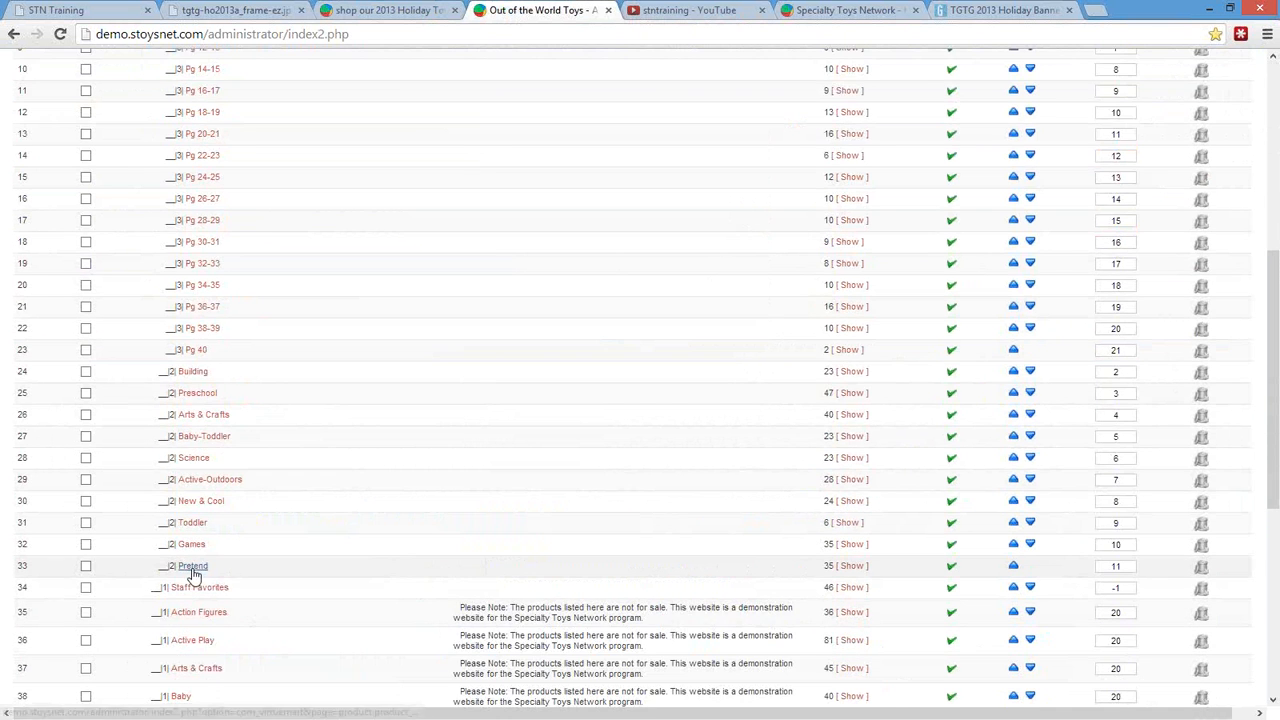
{"action": "scroll", "coordinate": [1150, 500], "scroll_direction": "up", "scroll_amount": 5}
{"action": "left_click", "coordinate": [1126, 377]}
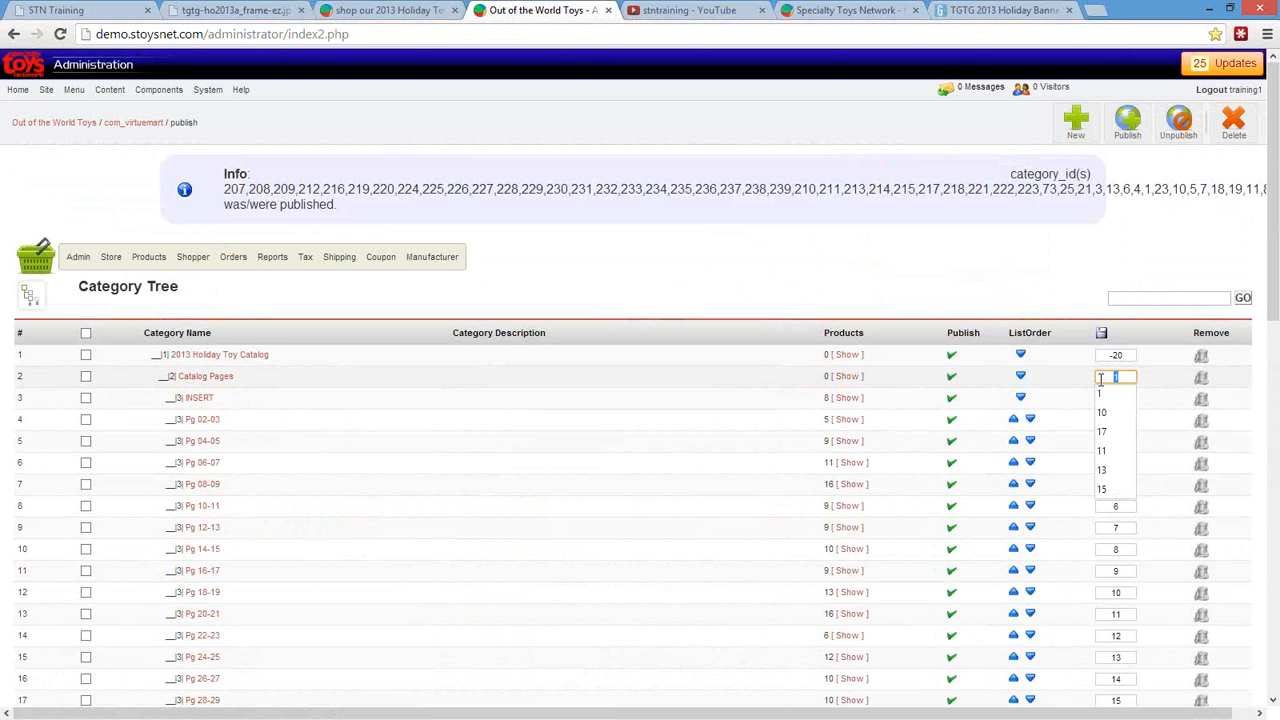
{"action": "type", "text": "12"}
{"action": "left_click", "coordinate": [1103, 336]}
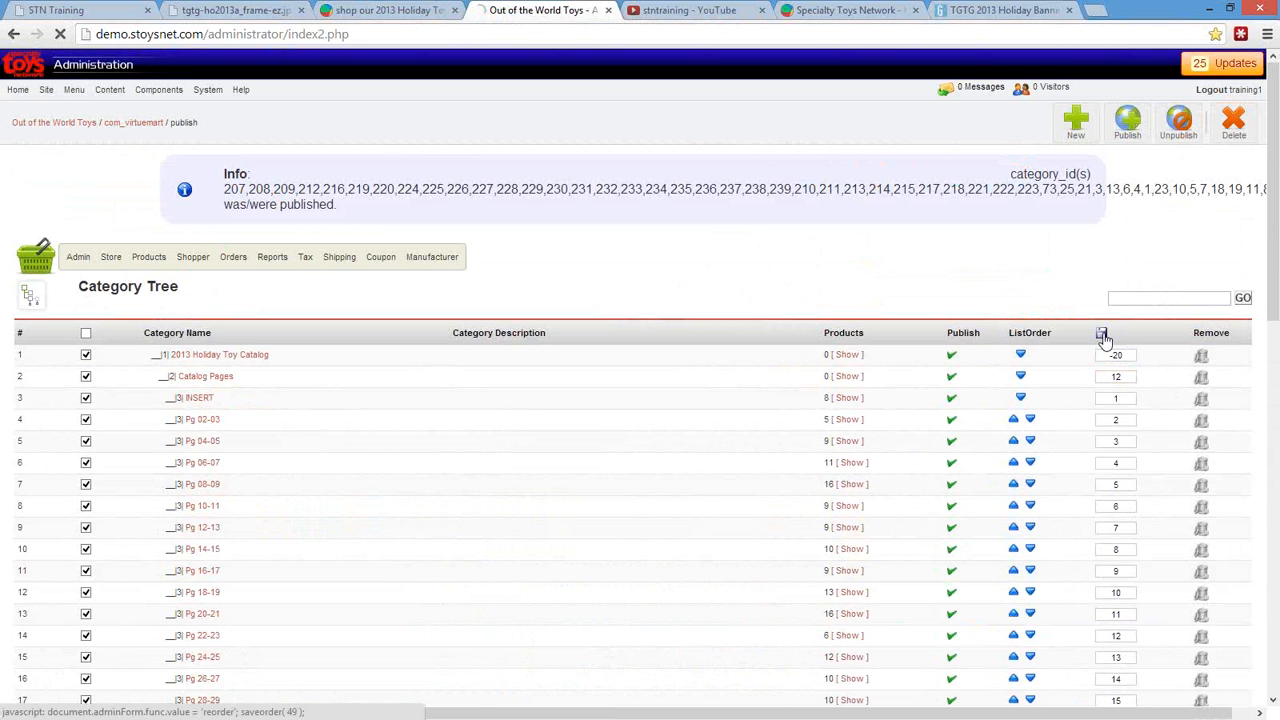
{"action": "scroll", "coordinate": [343, 586], "scroll_direction": "down", "scroll_amount": 4}
{"action": "scroll", "coordinate": [196, 210], "scroll_direction": "up", "scroll_amount": 3}
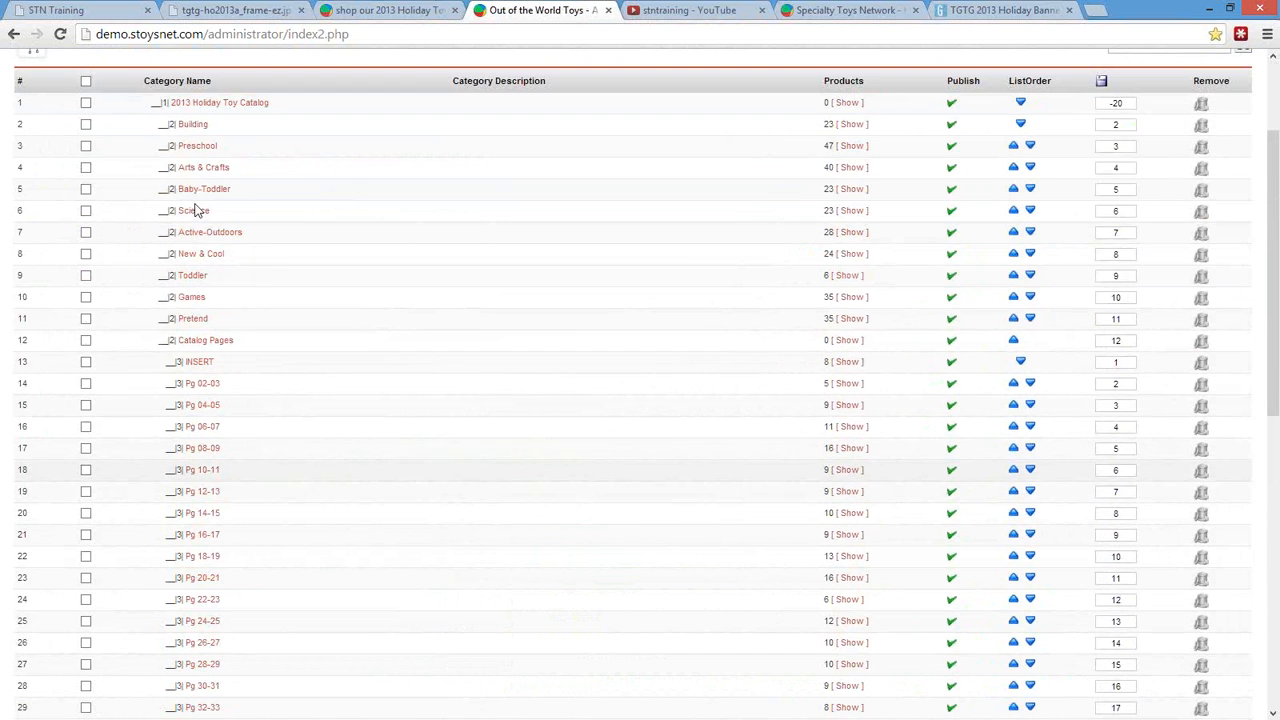
{"action": "scroll", "coordinate": [477, 418], "scroll_direction": "up", "scroll_amount": 1}
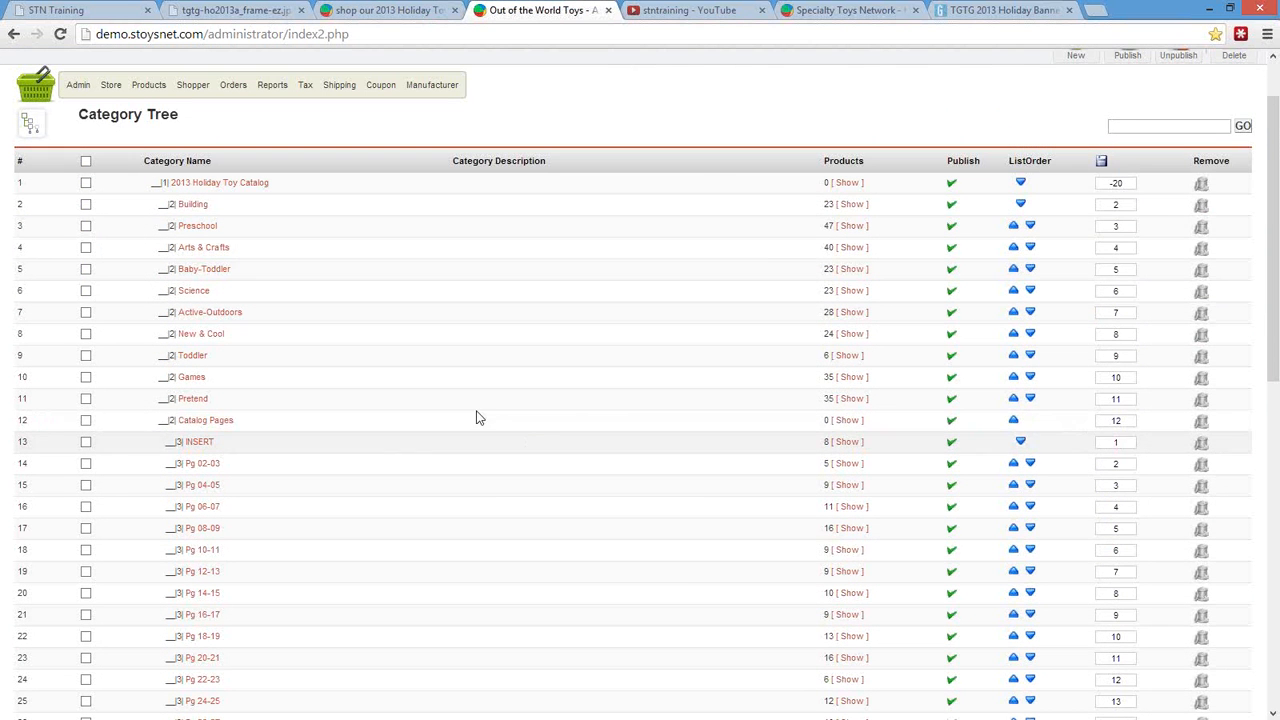
Switch to the e-mail draft with the catalog notes and review the item on matching the Product SKU to the POS Item Number.
{"action": "key", "text": "alt+Tab"}
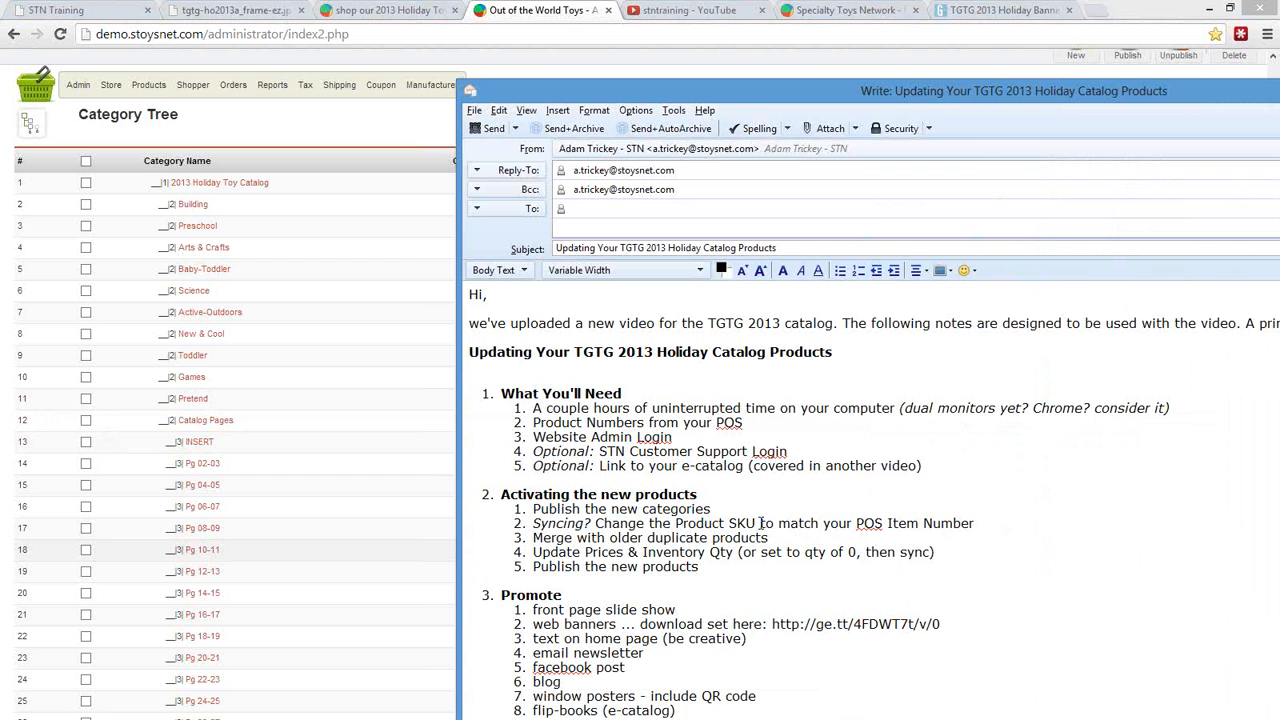
{"action": "left_click_drag", "start_coordinate": [757, 523], "coordinate": [672, 525]}
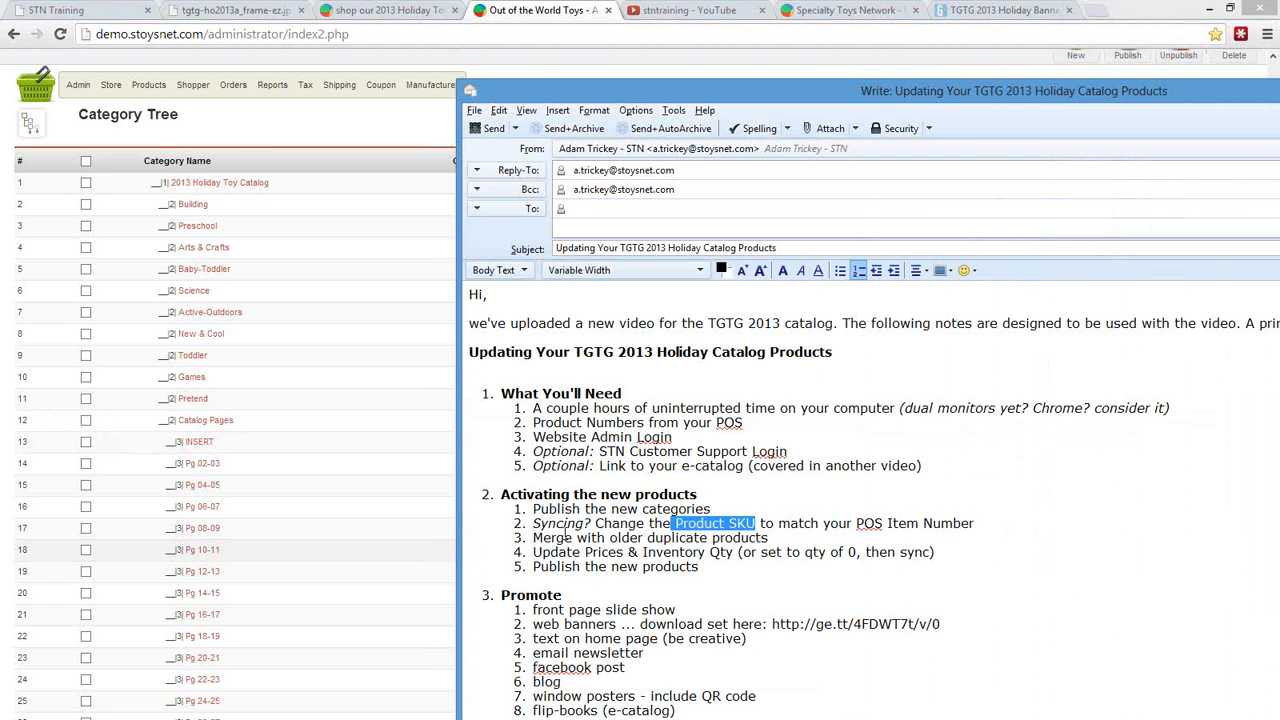
{"action": "left_click_drag", "start_coordinate": [597, 524], "coordinate": [534, 530]}
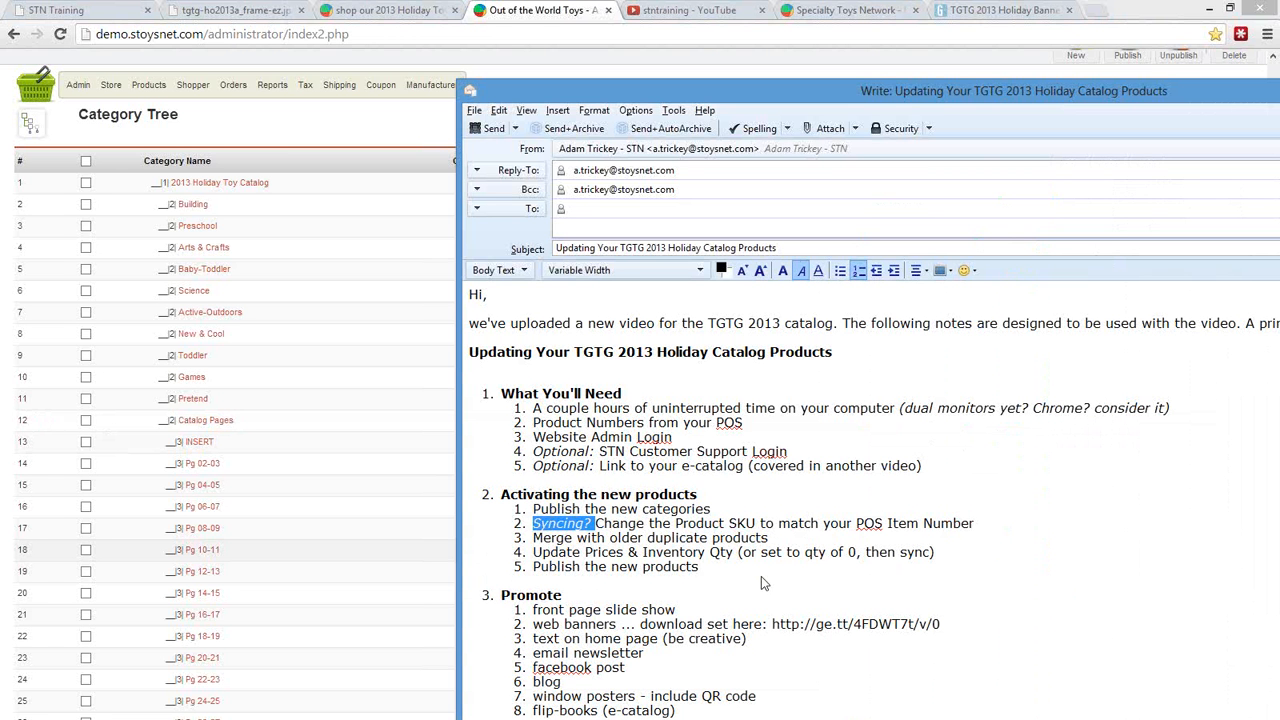
{"action": "left_click_drag", "start_coordinate": [673, 523], "coordinate": [761, 523]}
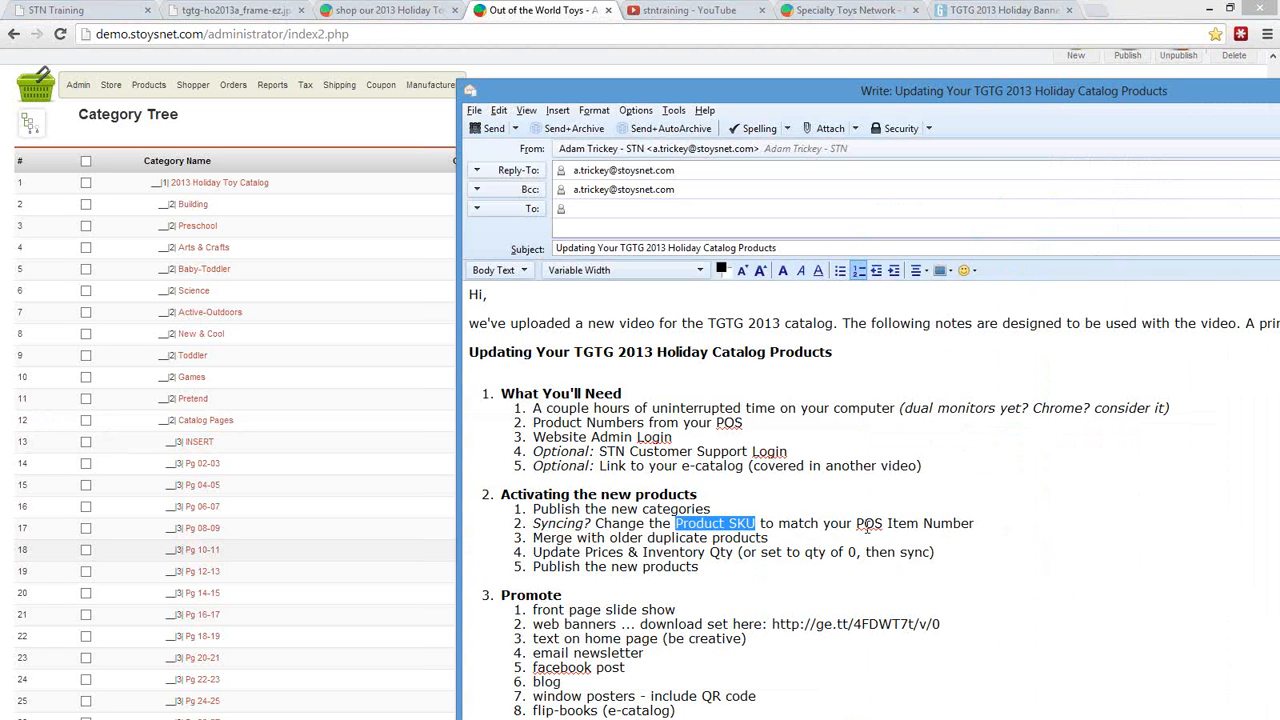
{"action": "left_click_drag", "start_coordinate": [853, 523], "coordinate": [977, 523]}
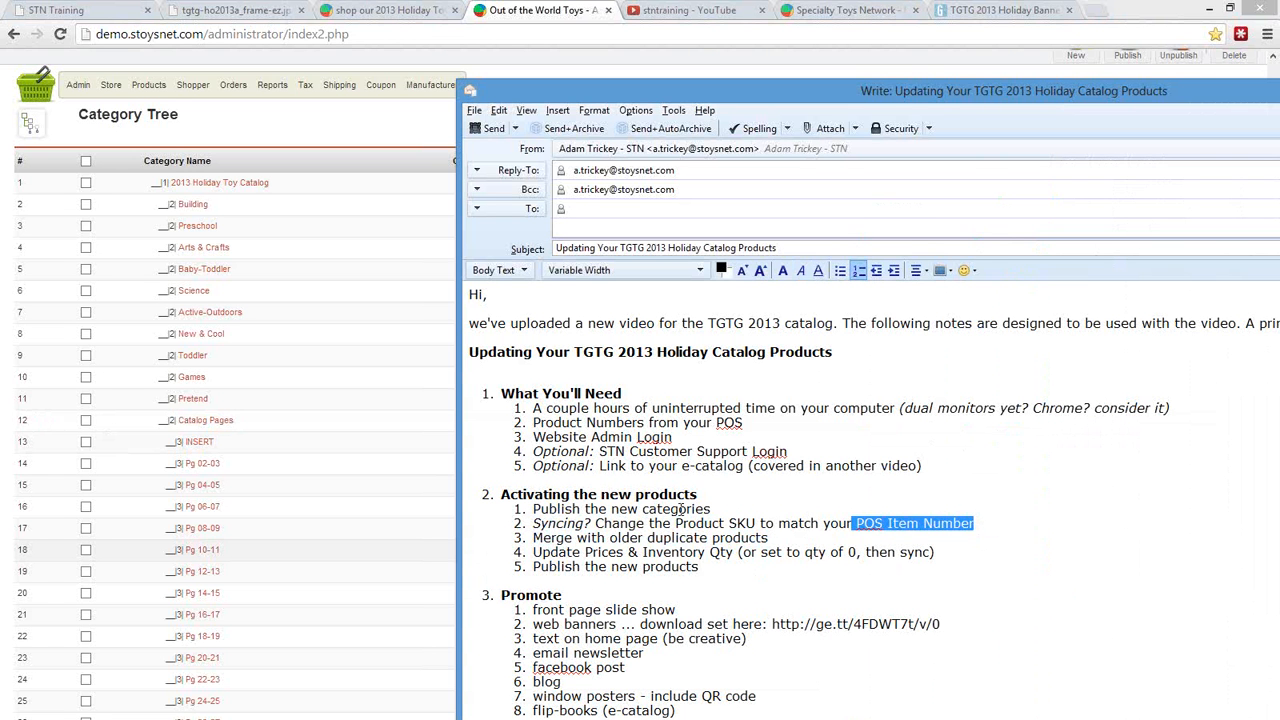
{"action": "left_click_drag", "start_coordinate": [747, 523], "coordinate": [676, 523]}
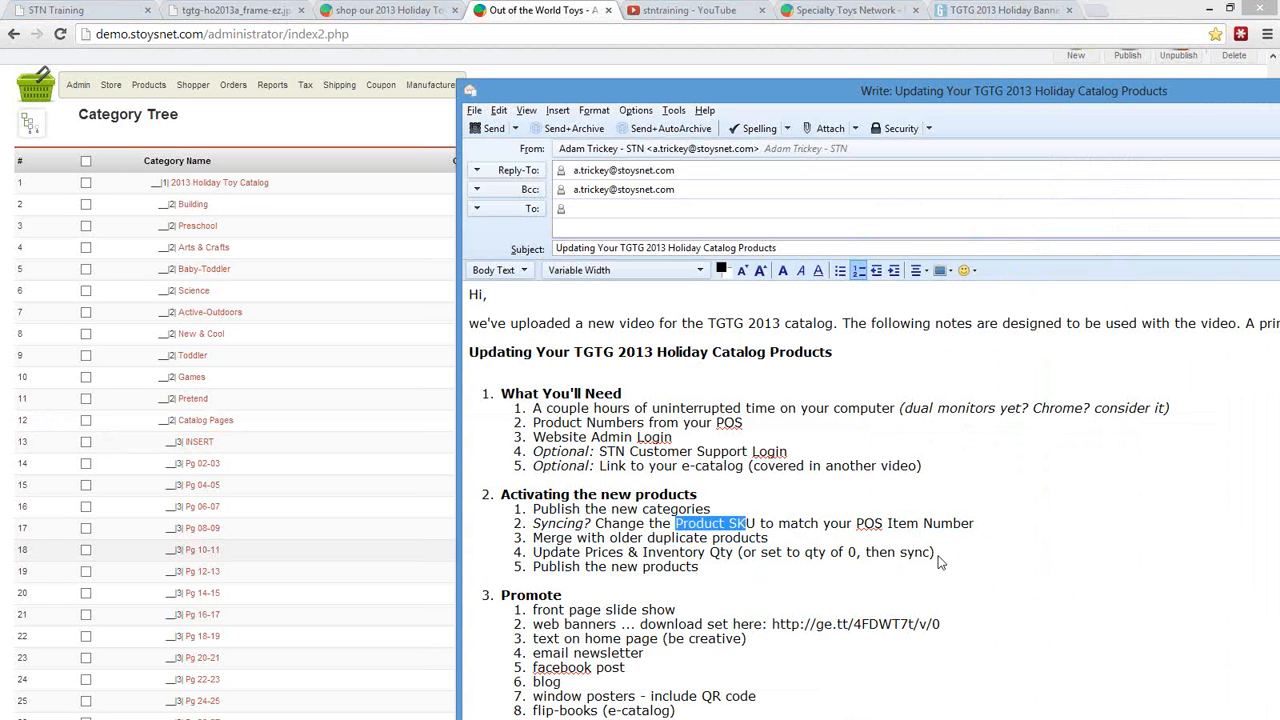
Return to the store administration in the browser and open the Product Editor, first directly and again from the store summary.
{"action": "left_click", "coordinate": [256, 133]}
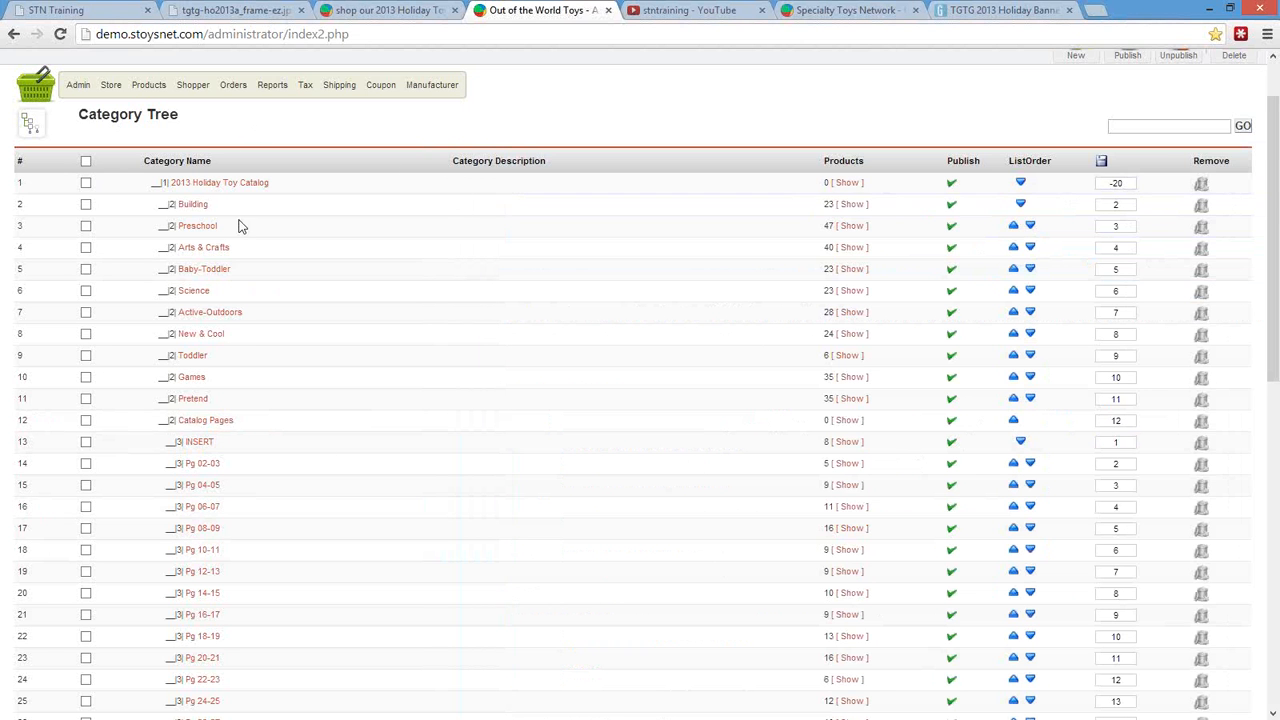
{"action": "scroll", "coordinate": [265, 260], "scroll_direction": "up", "scroll_amount": 1}
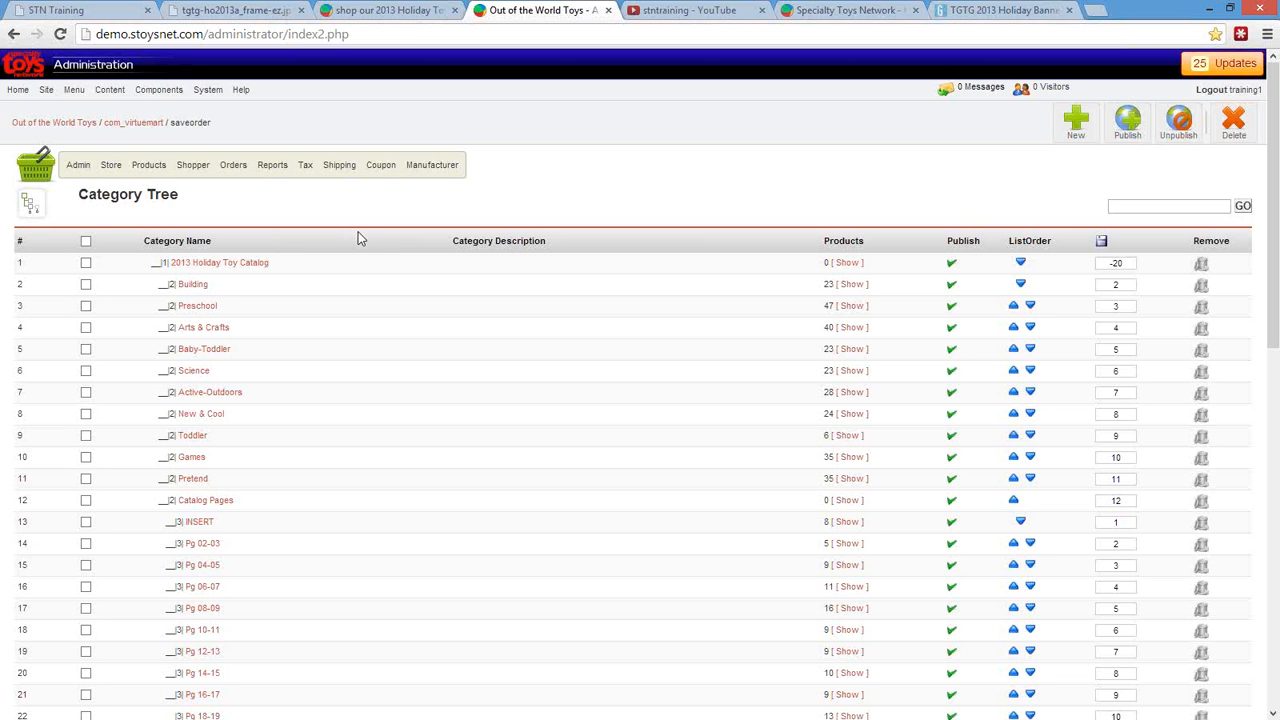
{"action": "left_click", "coordinate": [152, 168]}
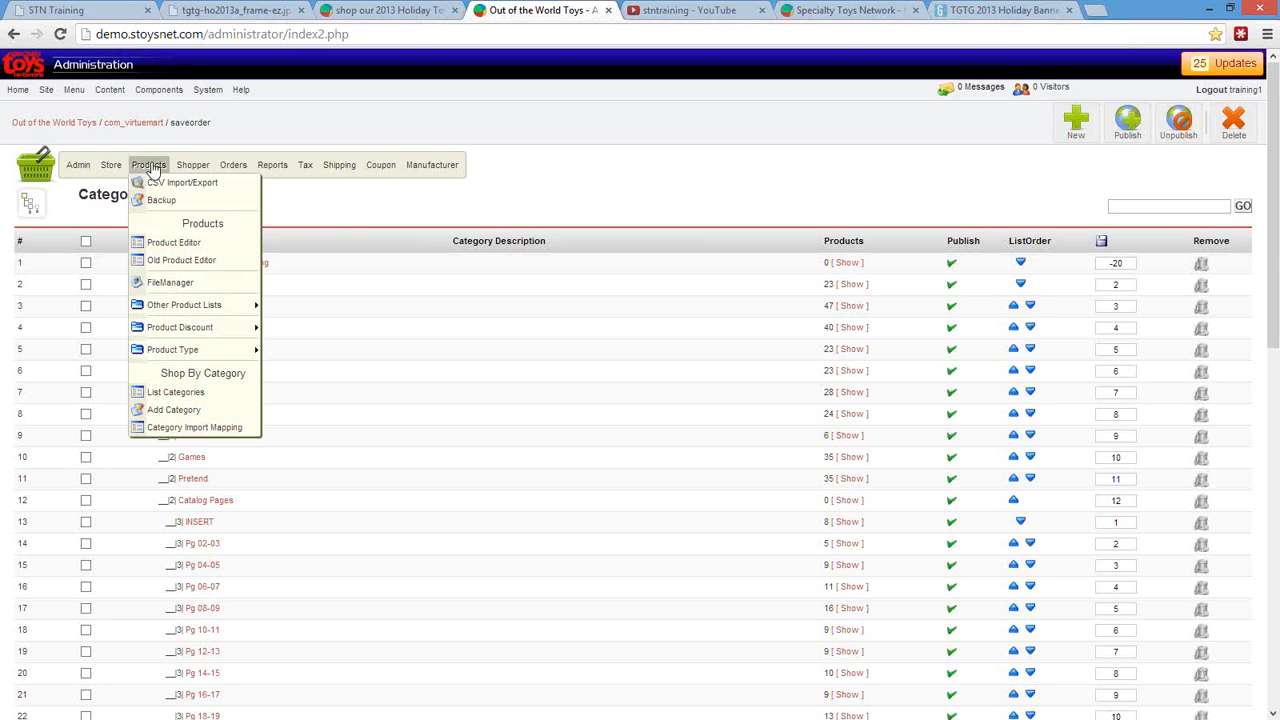
{"action": "left_click", "coordinate": [168, 244]}
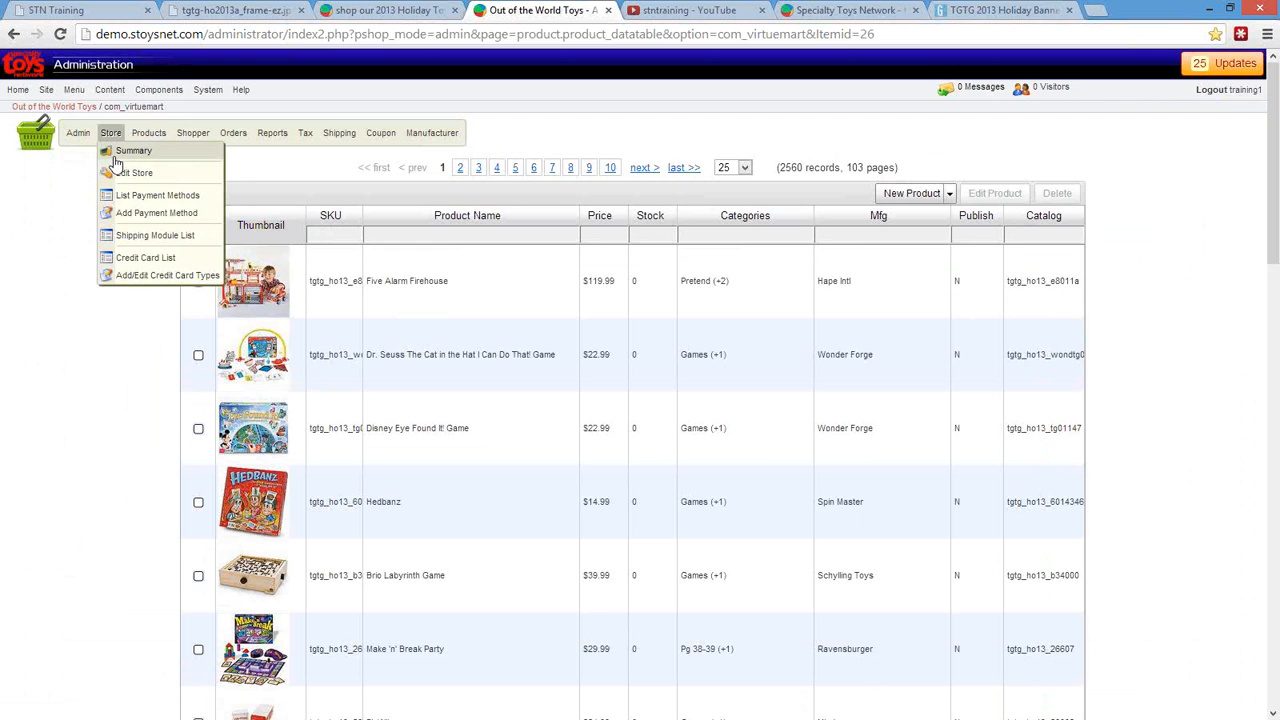
{"action": "left_click", "coordinate": [118, 152]}
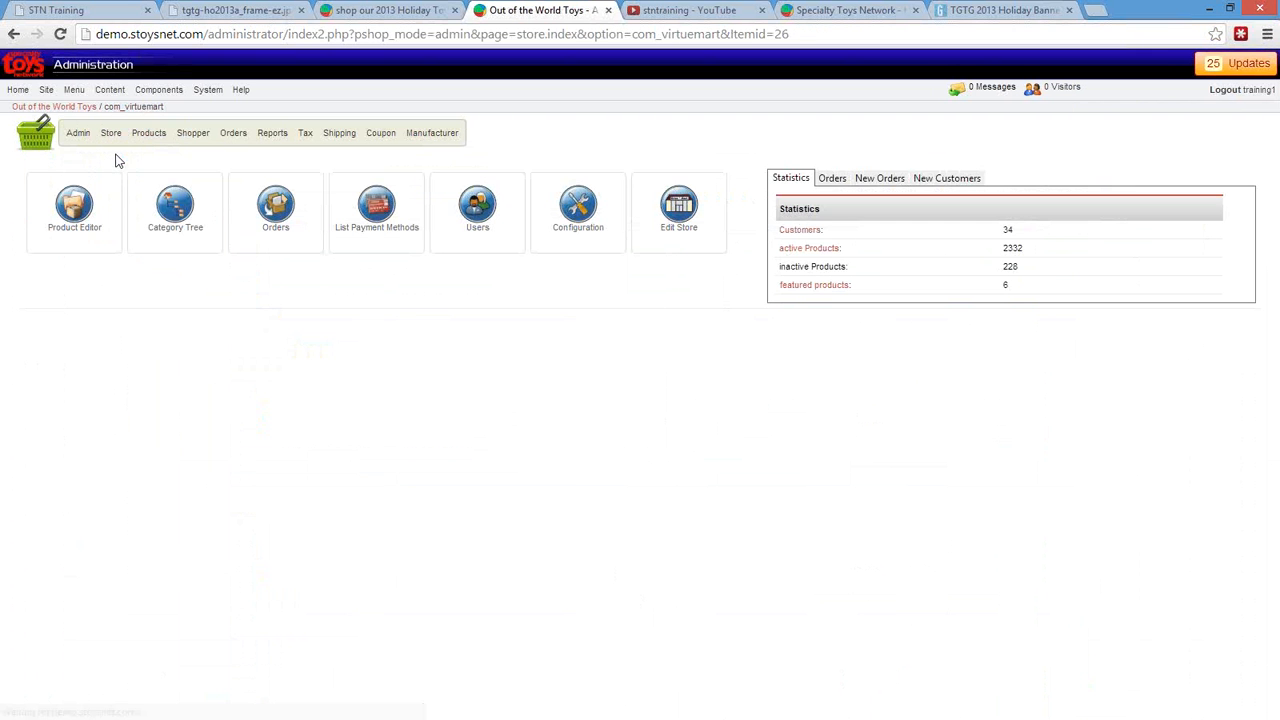
{"action": "left_click", "coordinate": [78, 228]}
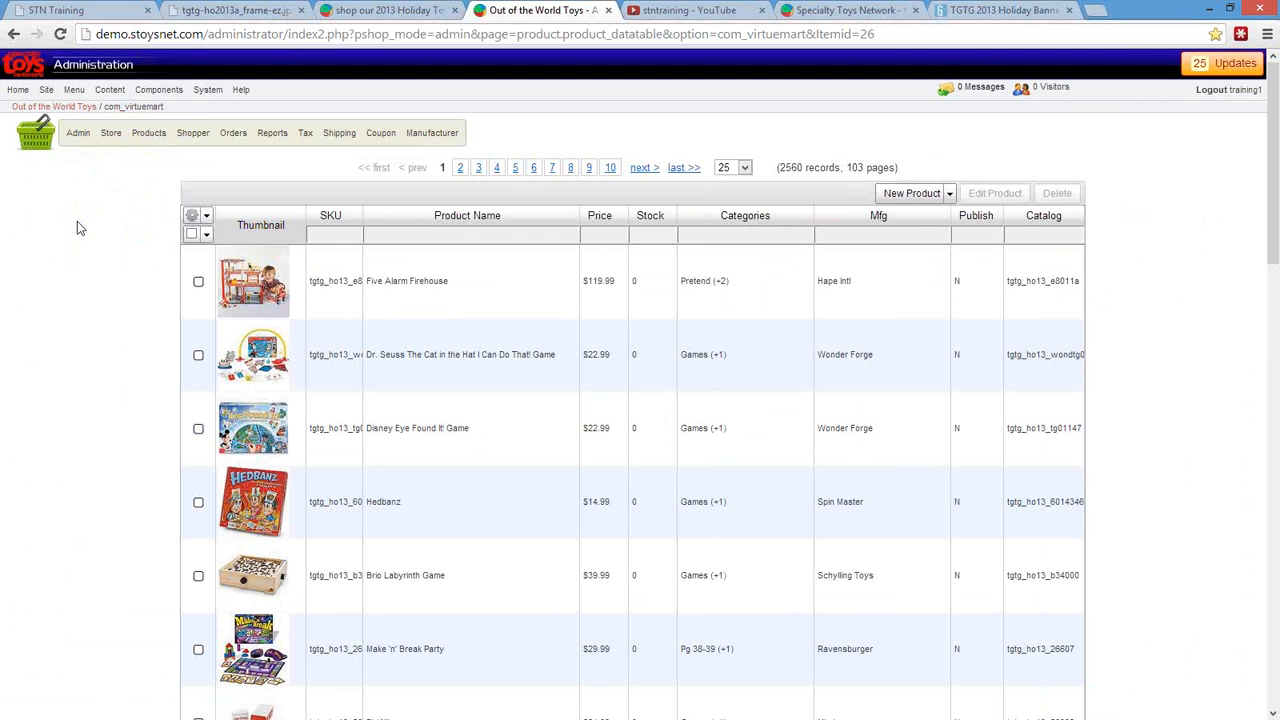
Filter the product list by the SKU text tgtg_ho13 and look through the matching products.
{"action": "left_click", "coordinate": [342, 290]}
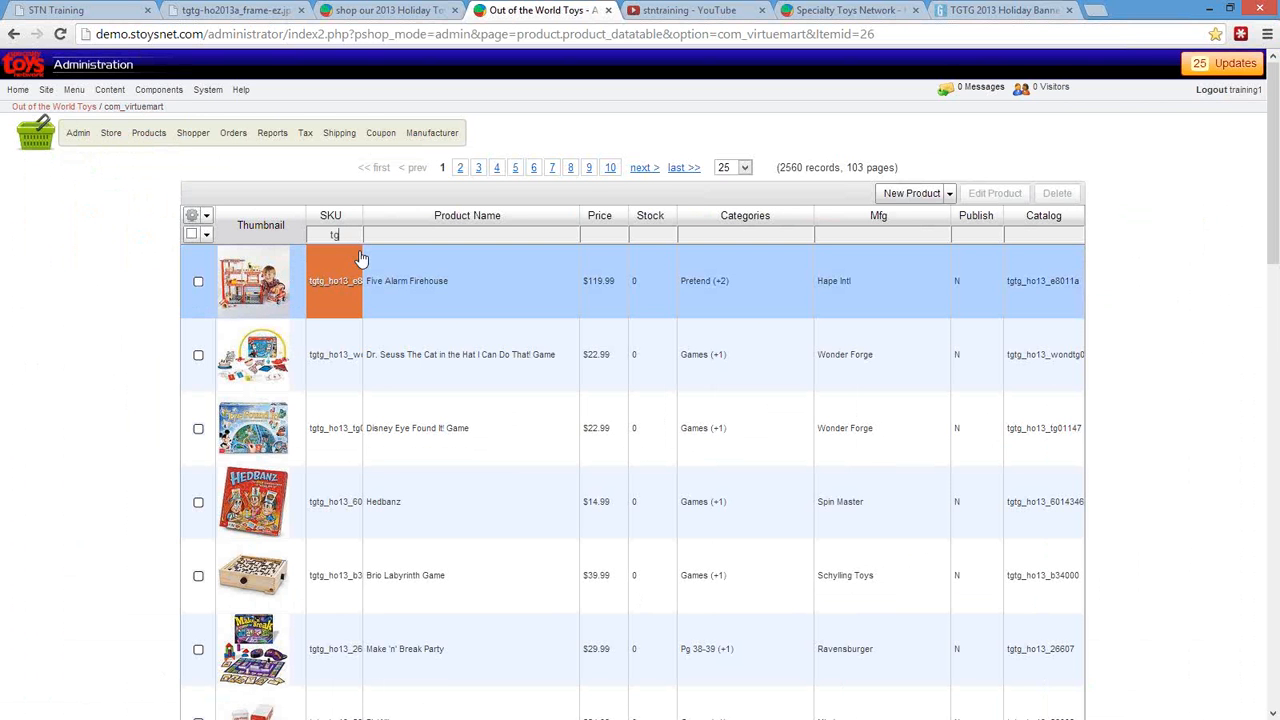
{"action": "type", "text": "tgtg_ho13"}
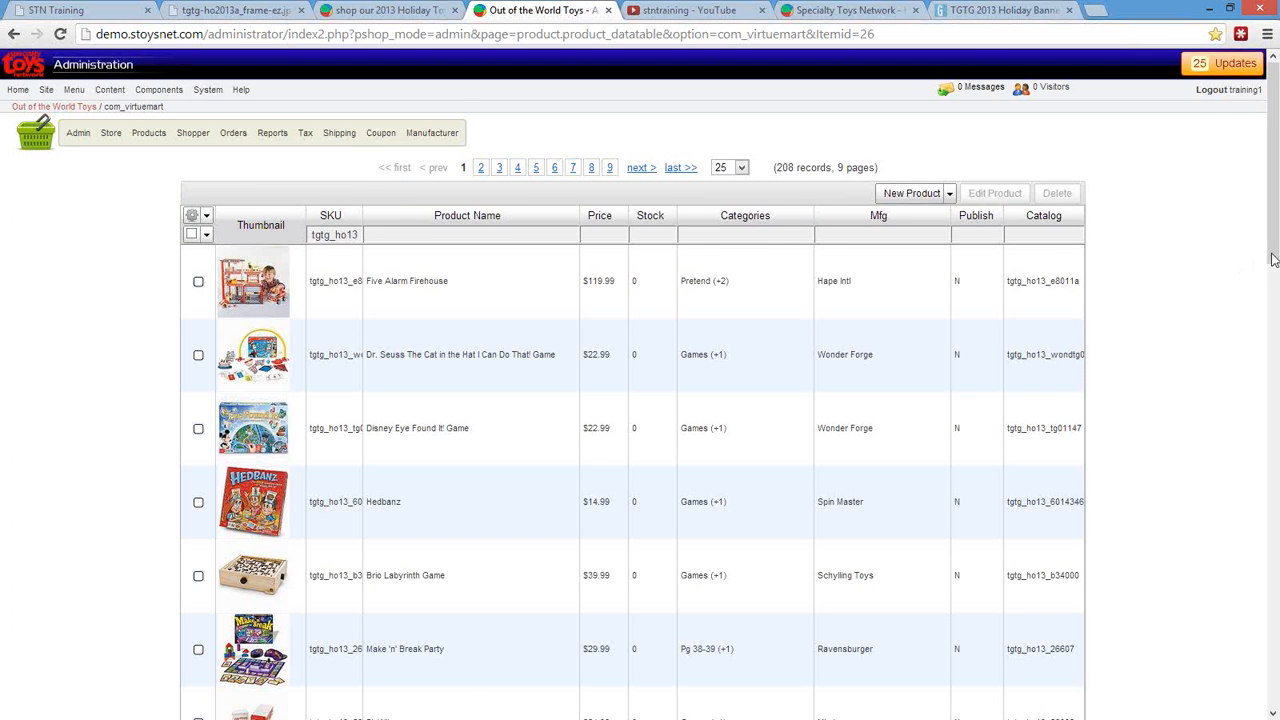
{"action": "scroll", "coordinate": [1274, 258], "scroll_direction": "down", "scroll_amount": 1}
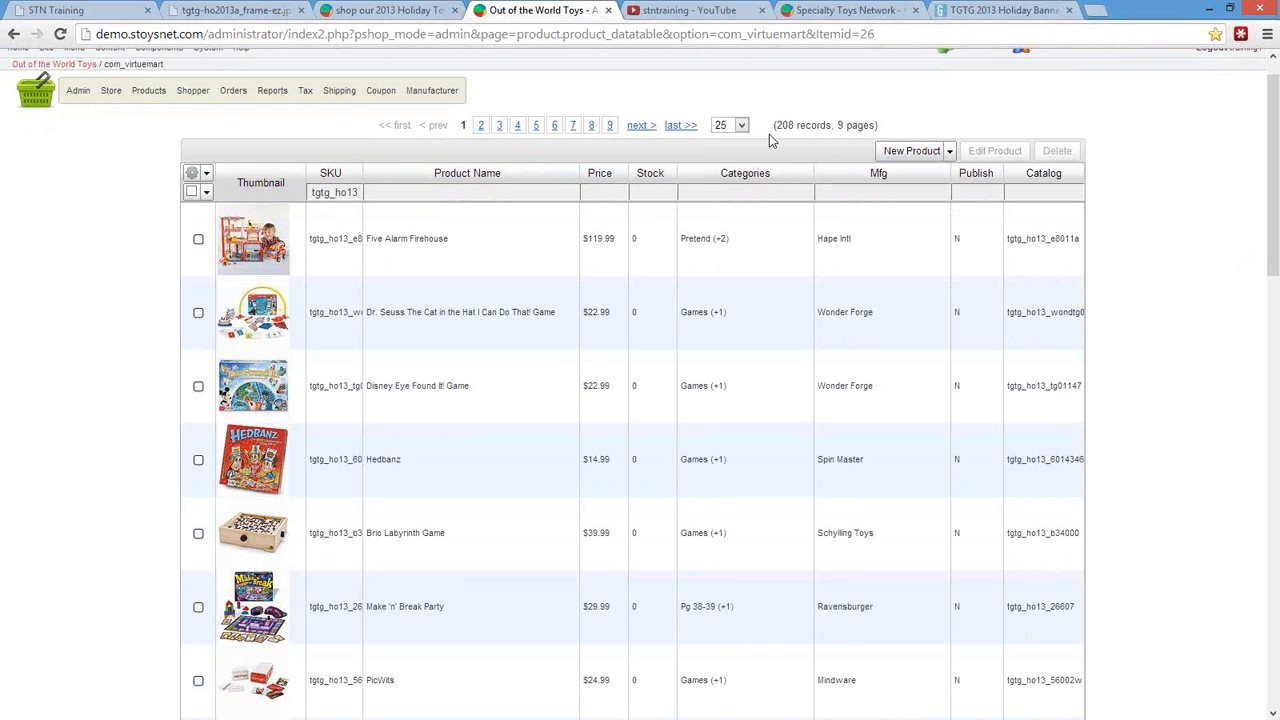
{"action": "key", "text": "Print"}
{"action": "left_click_drag", "start_coordinate": [765, 115], "coordinate": [914, 179]}
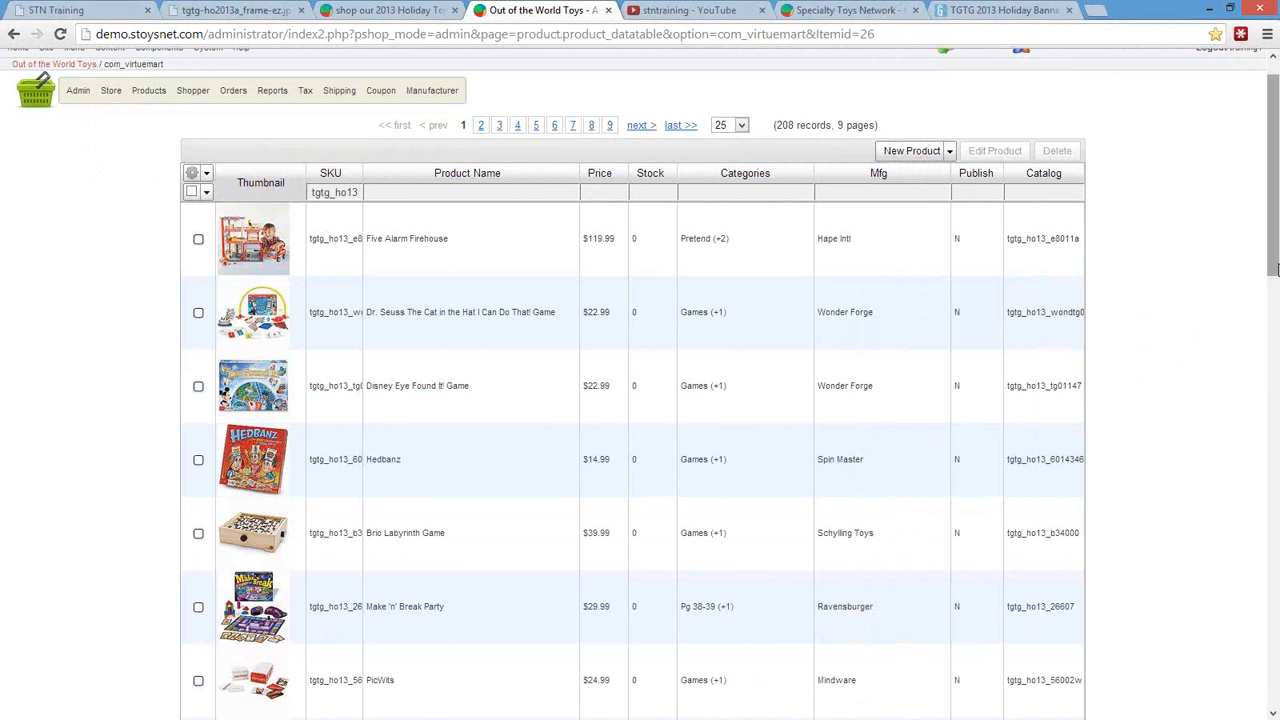
{"action": "left_click_drag", "start_coordinate": [1275, 268], "coordinate": [1275, 703]}
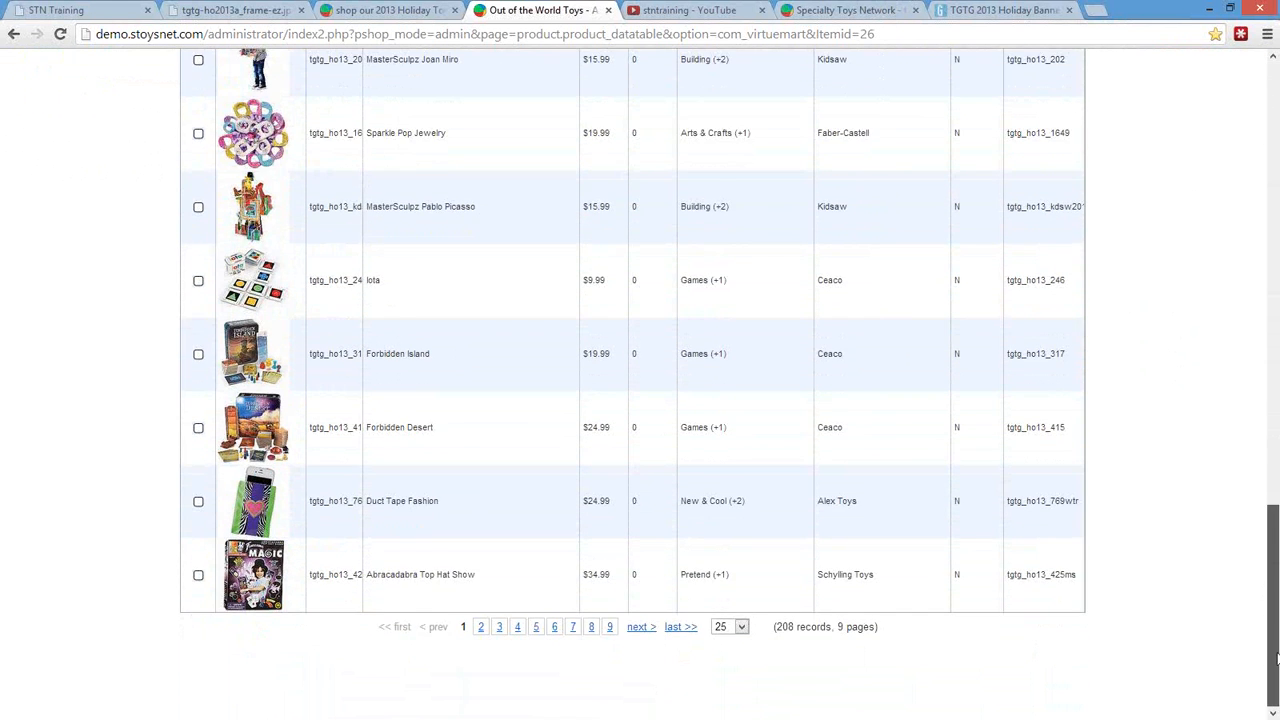
{"action": "left_click_drag", "start_coordinate": [1275, 657], "coordinate": [1273, 209]}
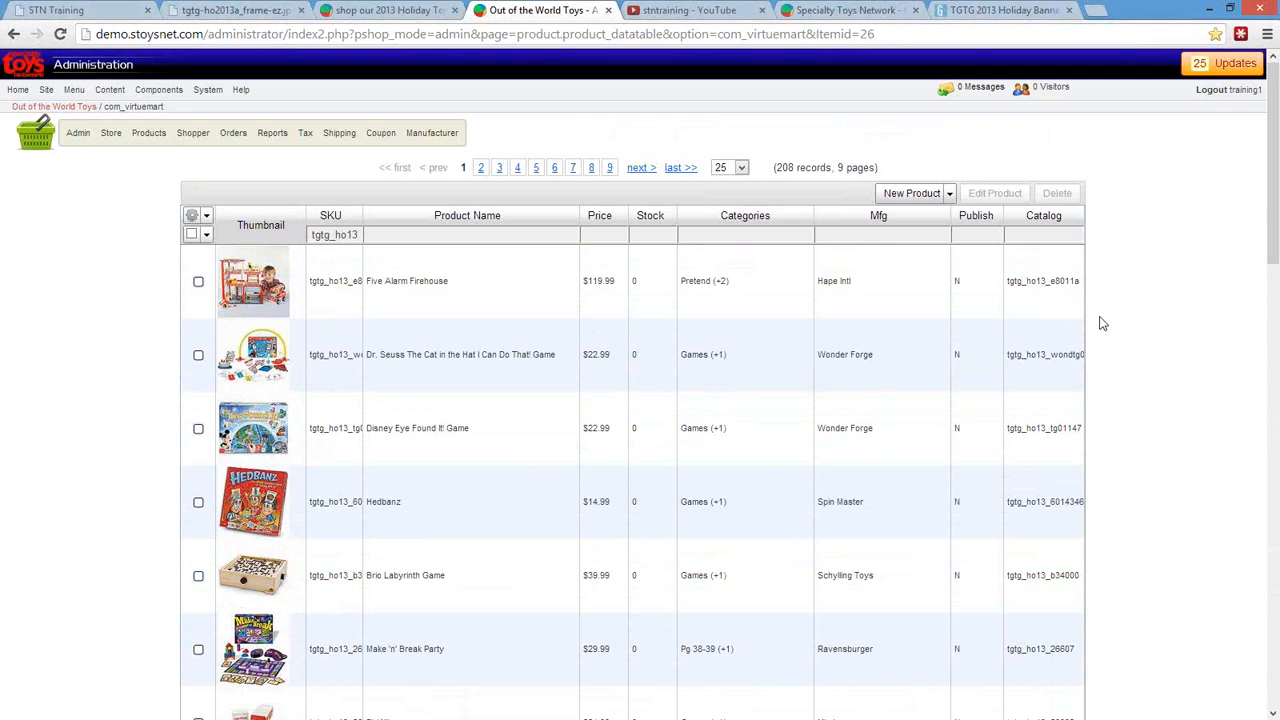
Show 200 products per page in the filtered product list.
{"action": "left_click", "coordinate": [742, 168]}
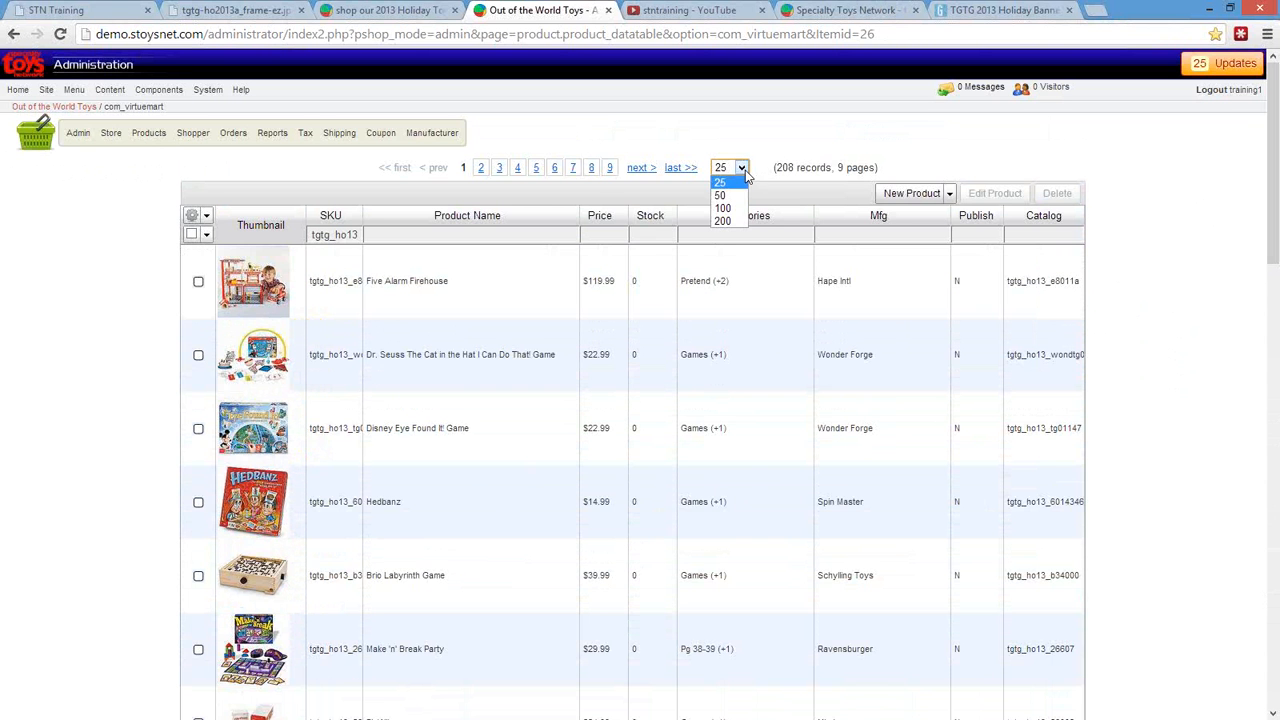
{"action": "left_click", "coordinate": [735, 221]}
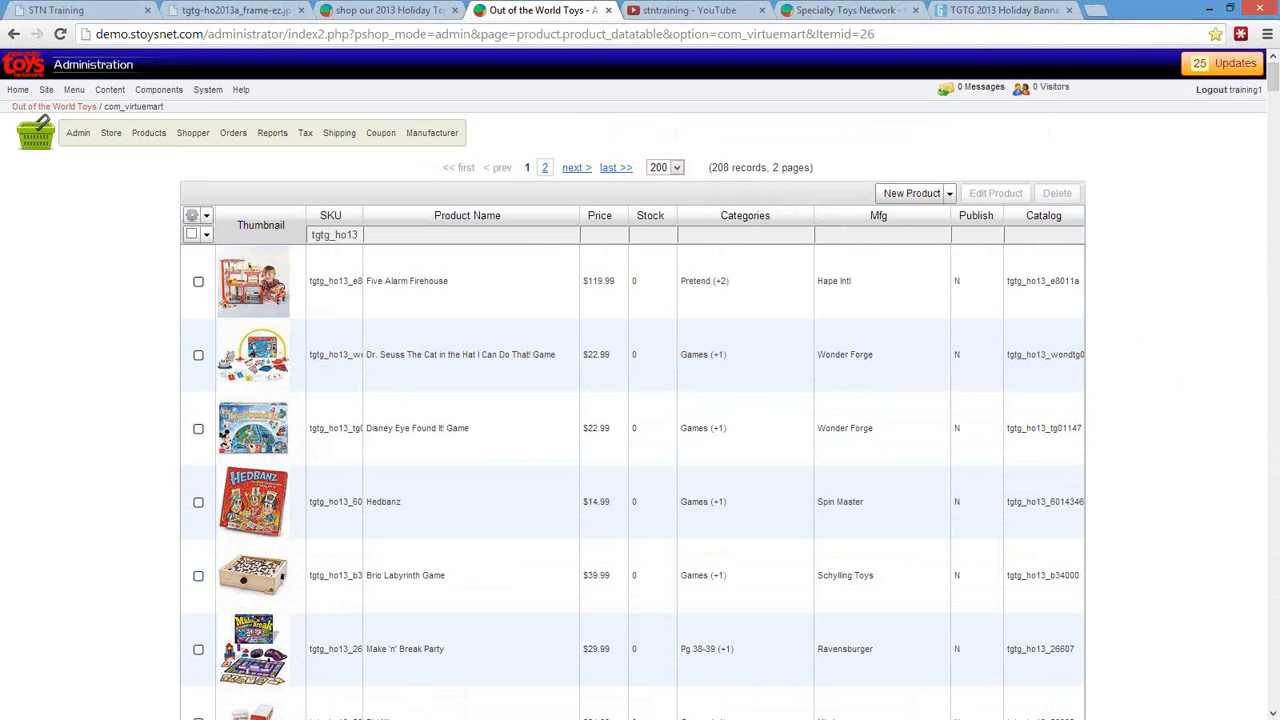
Switch to the e-mail draft, review its note on dual monitors and Chrome, and return to the store administration.
{"action": "key", "text": "alt+Tab"}
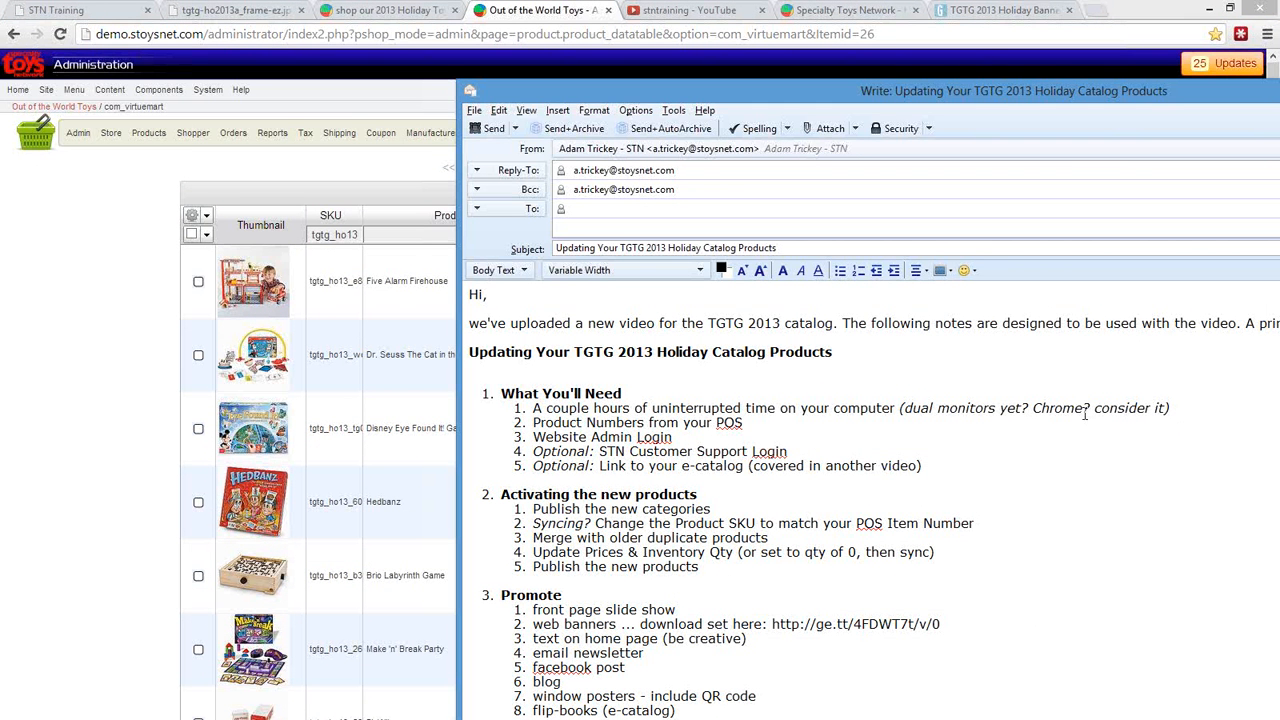
{"action": "left_click_drag", "start_coordinate": [1096, 408], "coordinate": [1032, 408]}
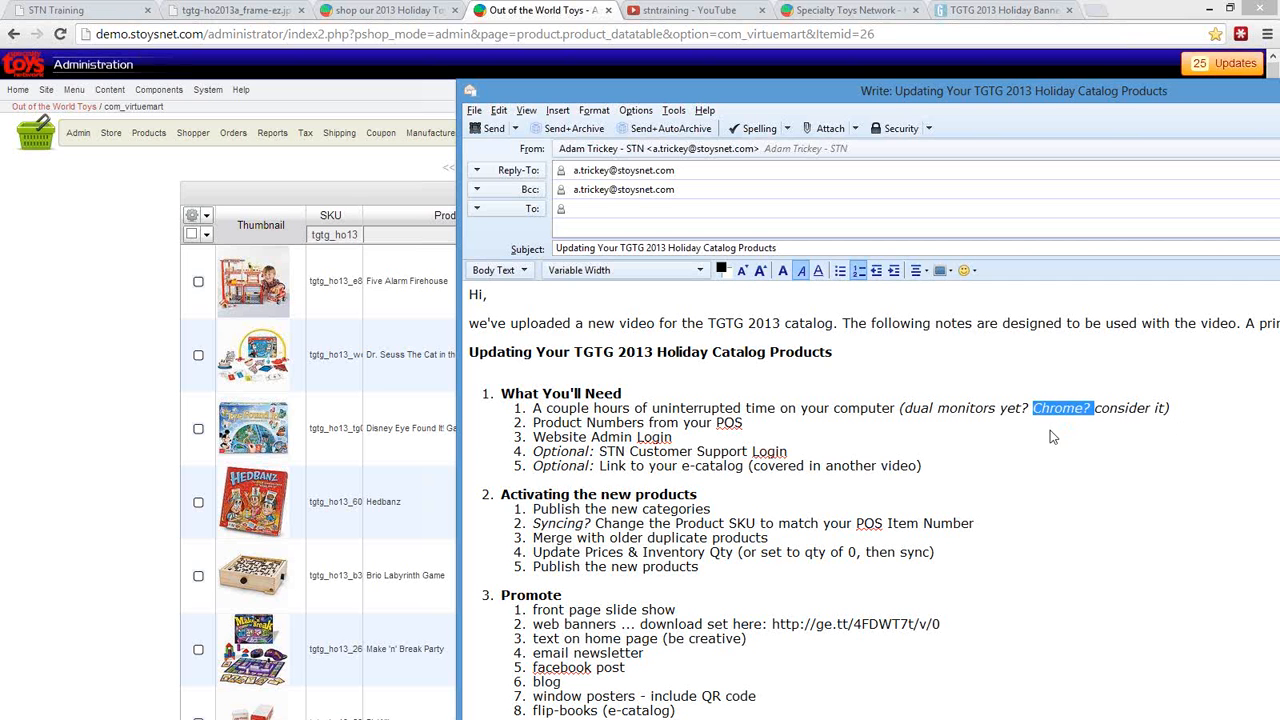
{"action": "left_click", "coordinate": [1081, 422]}
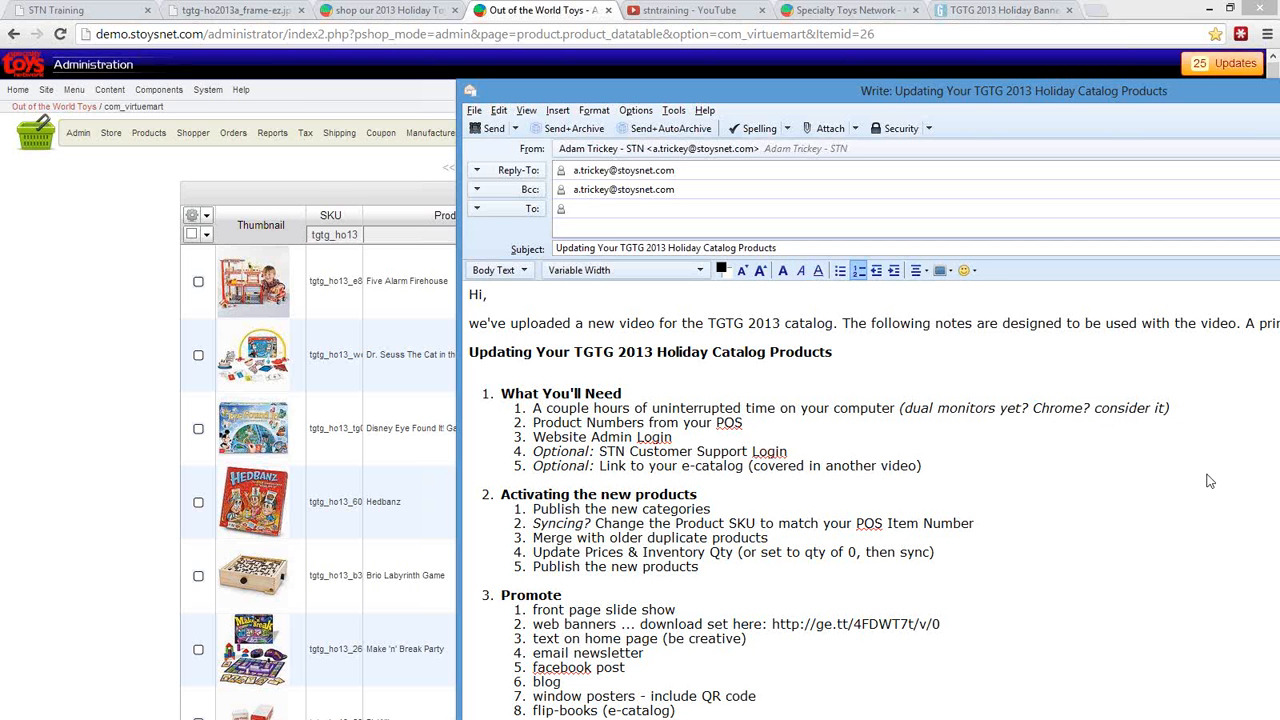
{"action": "left_click_drag", "start_coordinate": [1024, 408], "coordinate": [912, 408]}
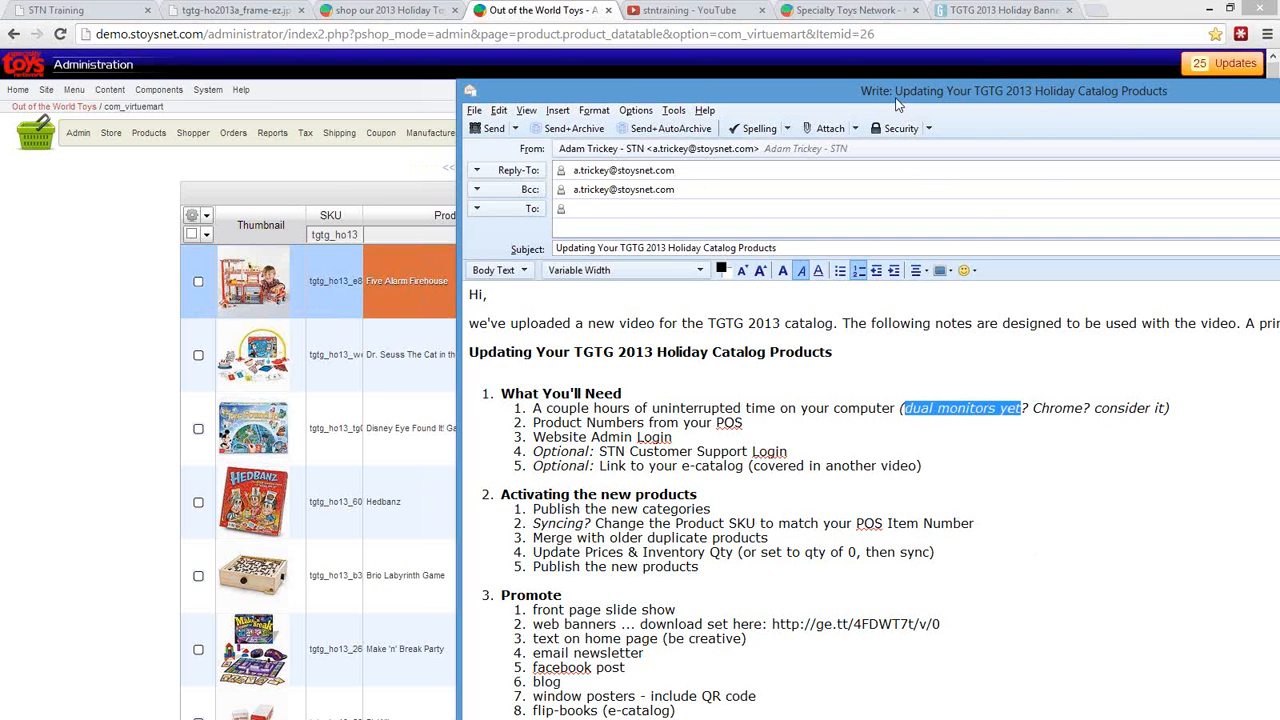
{"action": "left_click_drag", "start_coordinate": [753, 86], "coordinate": [816, 95]}
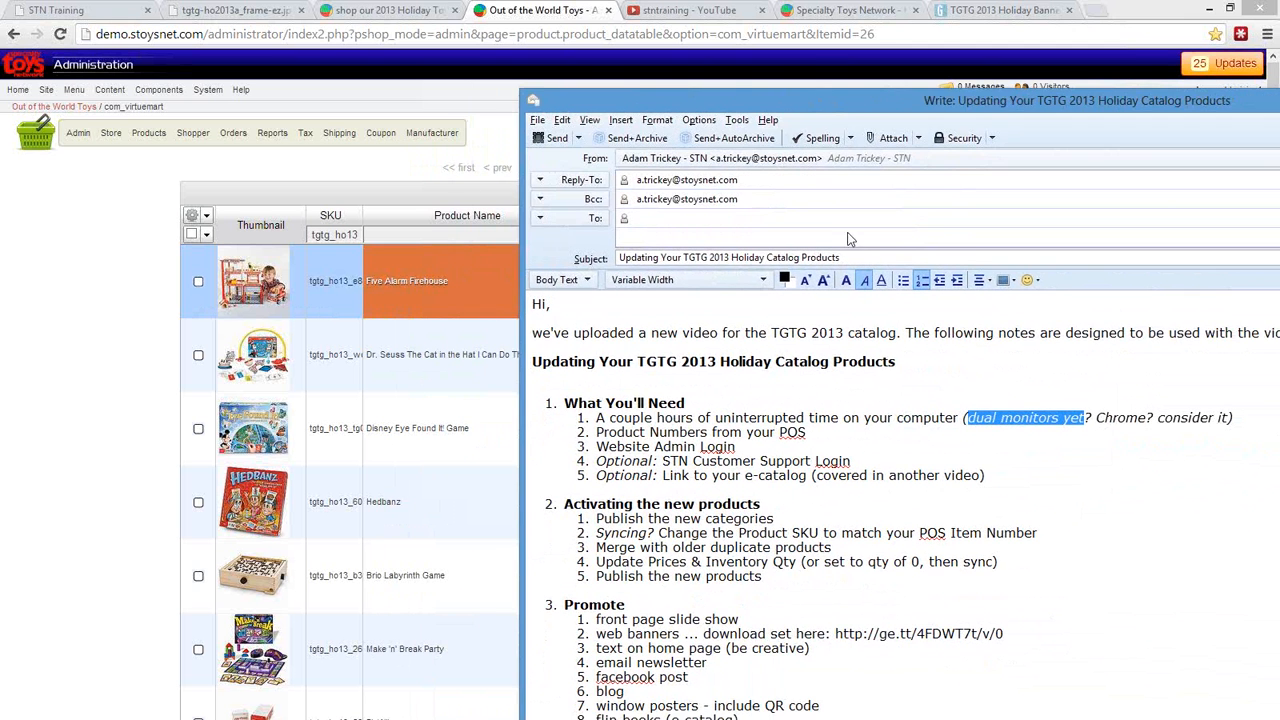
{"action": "left_click", "coordinate": [113, 447]}
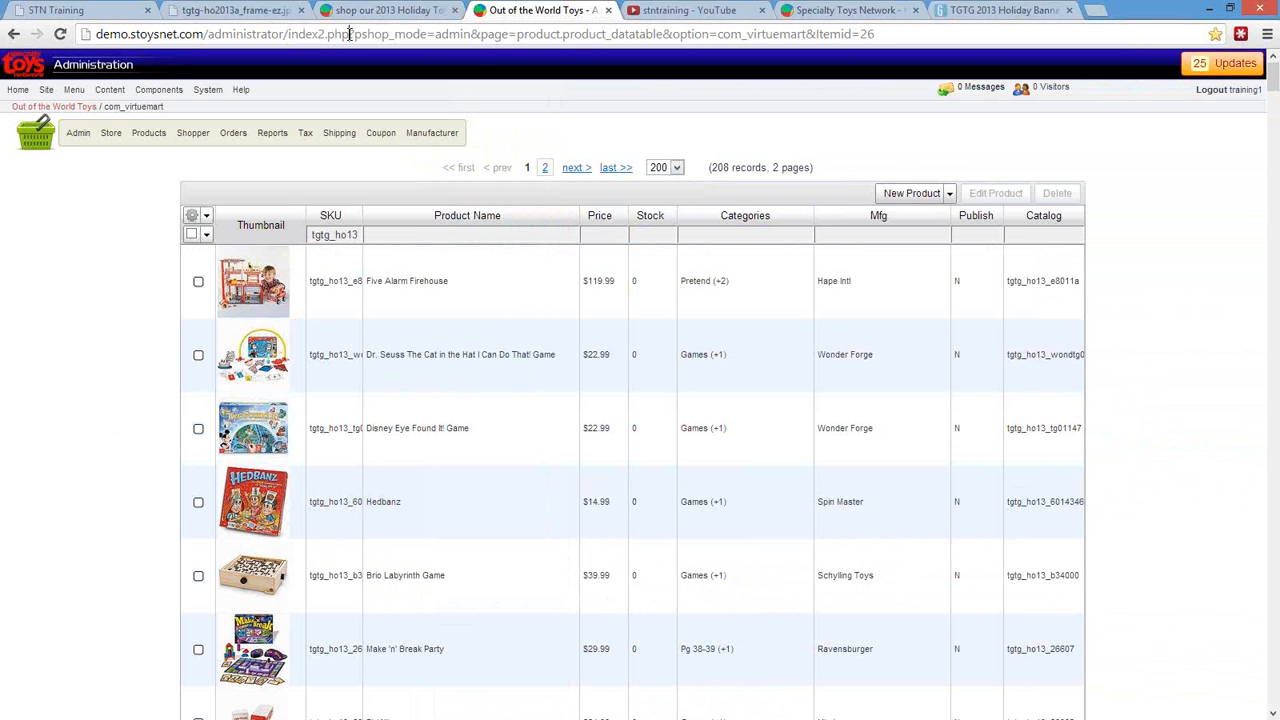
Open demo.stoysnet.com/administrator/index2.php in a second browser tab, close the spare blank tab, and place the new one beside the existing administration tab.
{"action": "left_click_drag", "start_coordinate": [349, 34], "coordinate": [3, 25]}
{"action": "key", "text": "ctrl+c"}
{"action": "mouse_move", "coordinate": [203, 133]}
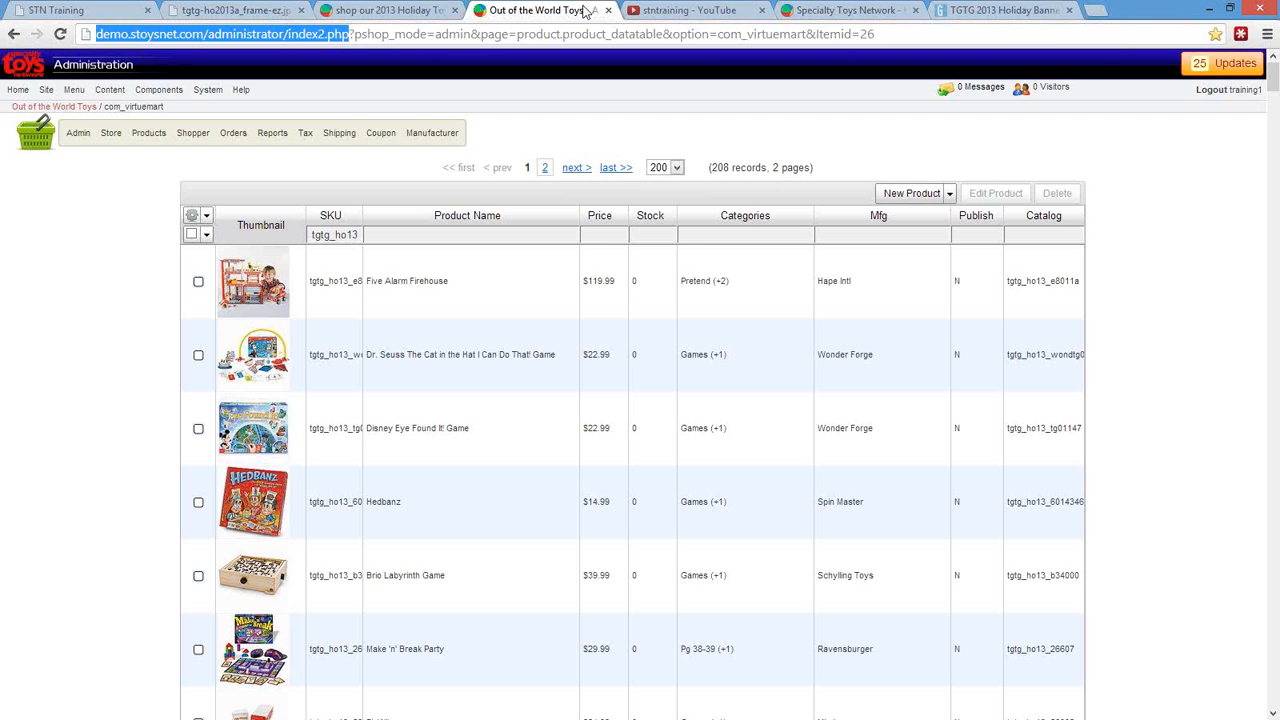
{"action": "left_click", "coordinate": [1097, 10]}
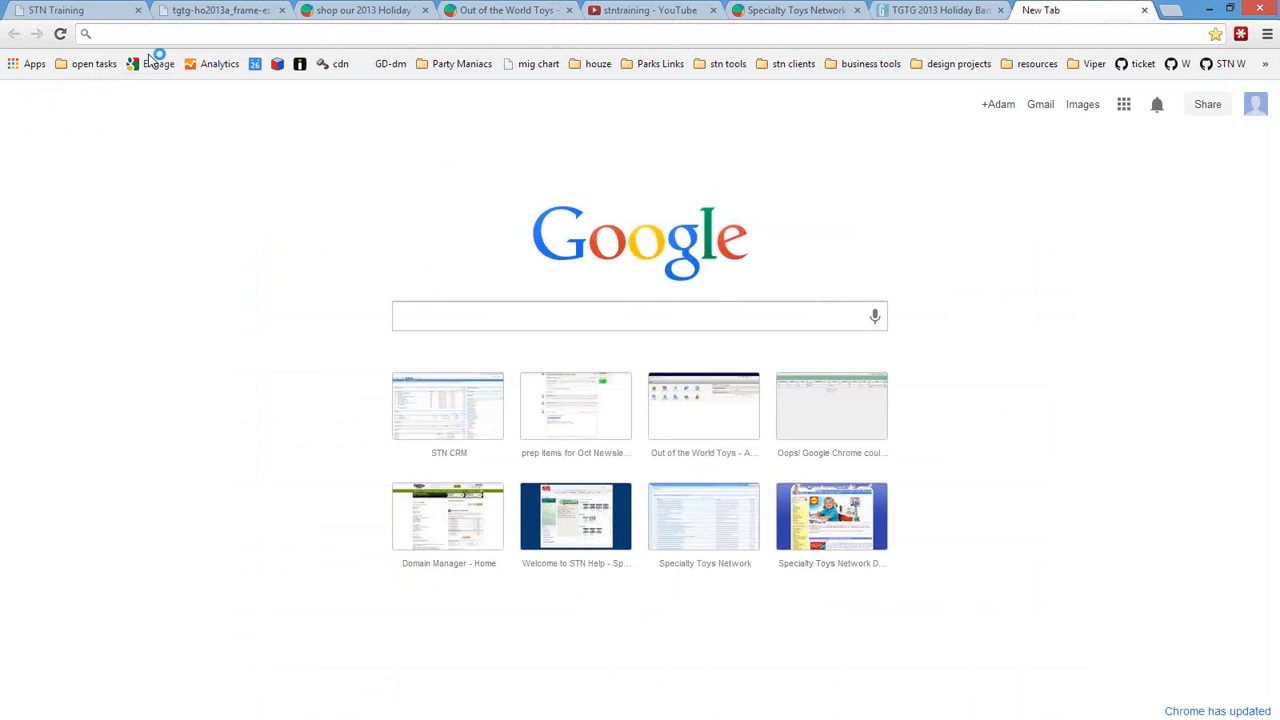
{"action": "key", "text": "ctrl+t"}
{"action": "key", "text": "ctrl+v"}
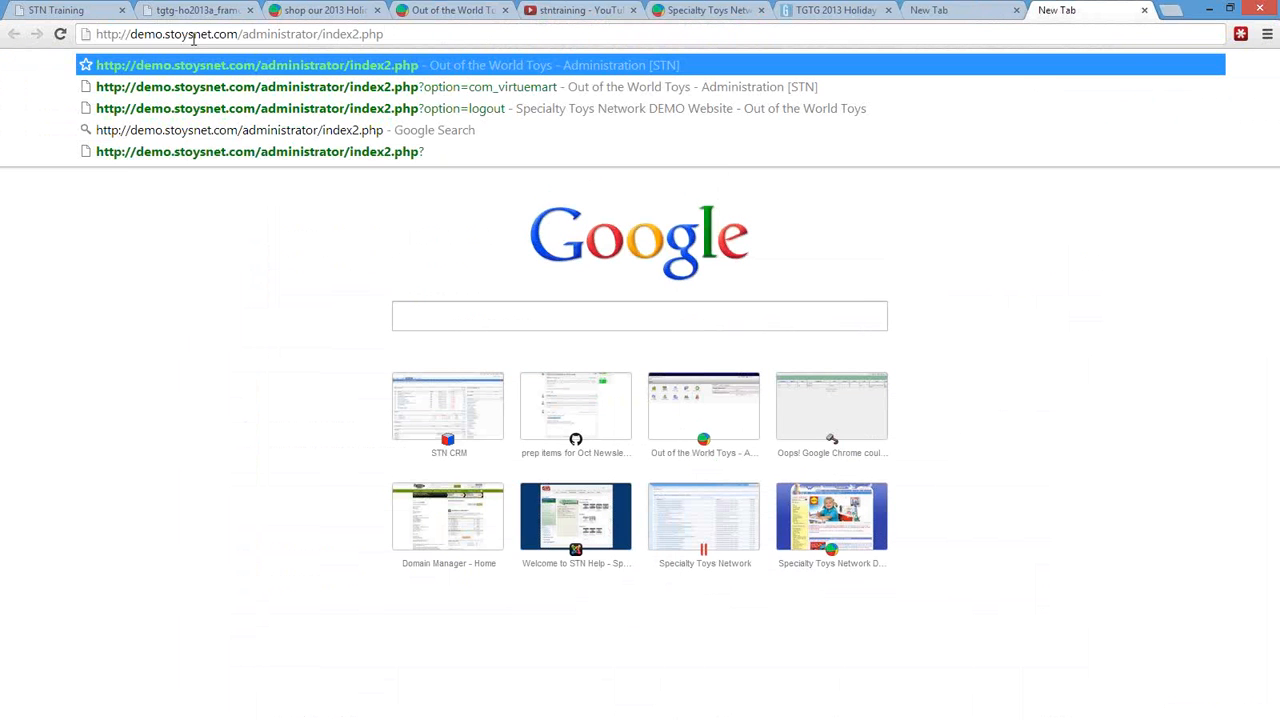
{"action": "key", "text": "Return"}
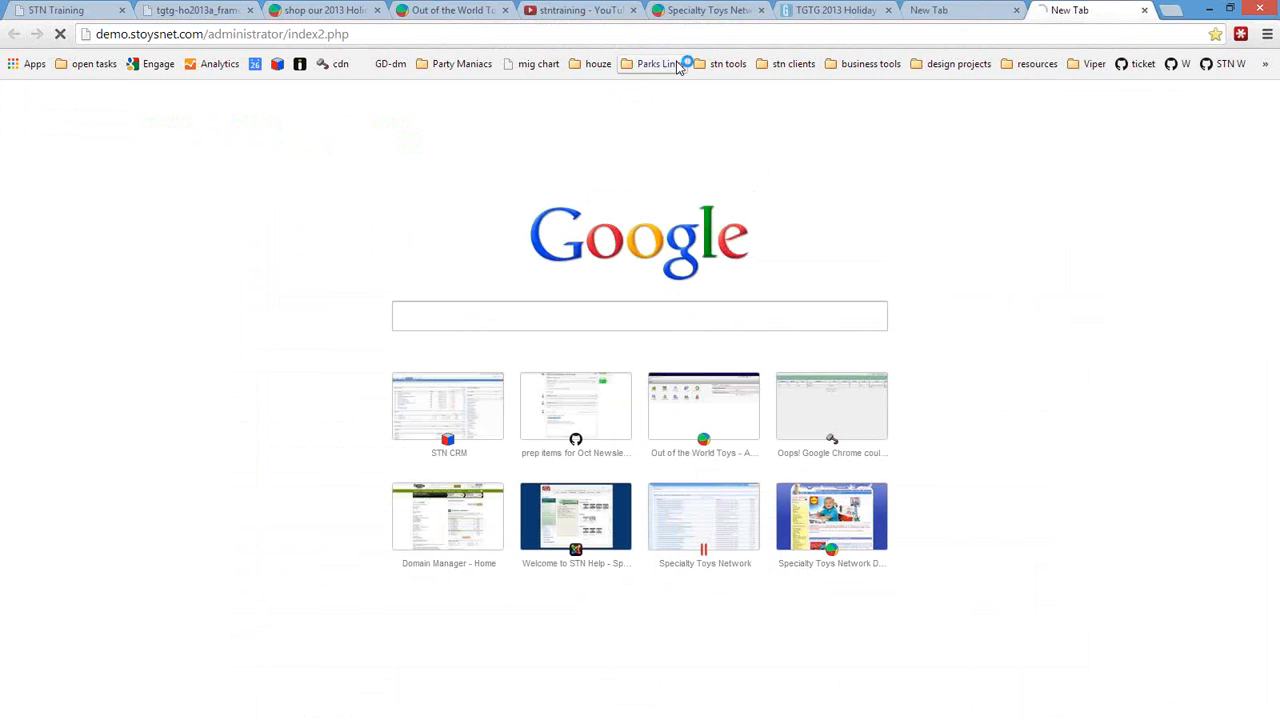
{"action": "left_click", "coordinate": [1017, 10]}
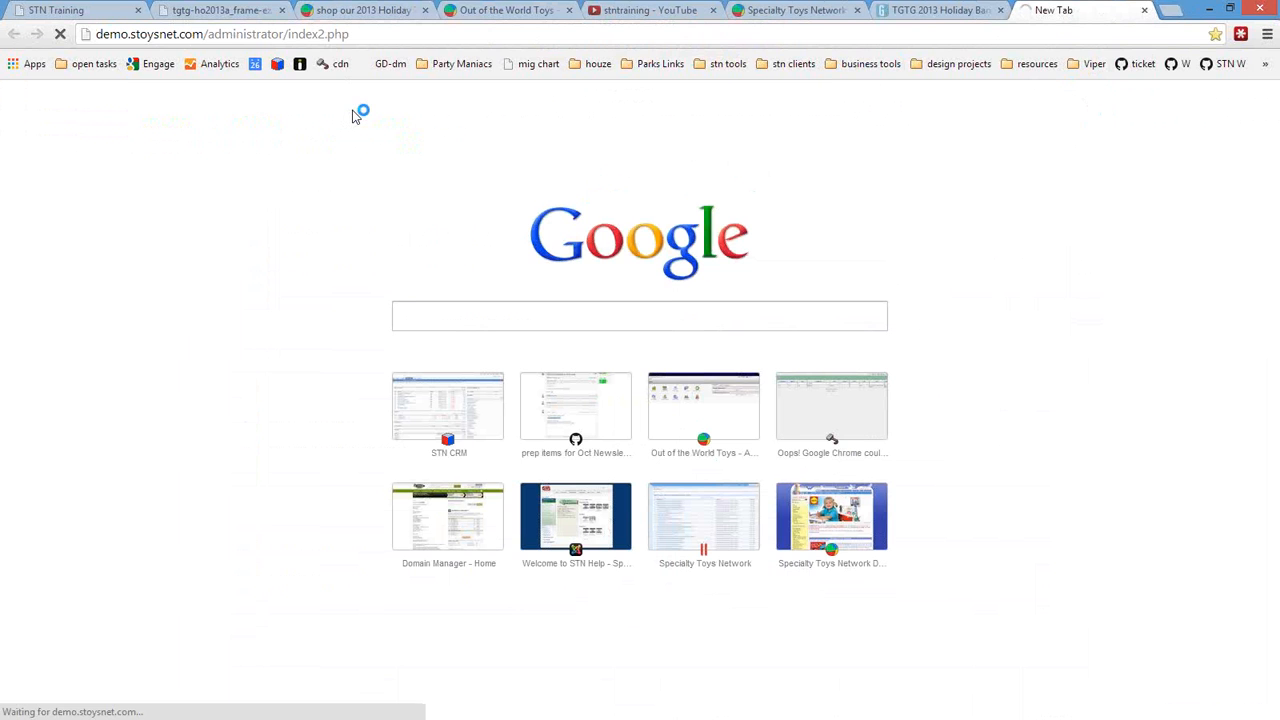
{"action": "left_click_drag", "start_coordinate": [1104, 10], "coordinate": [620, 12]}
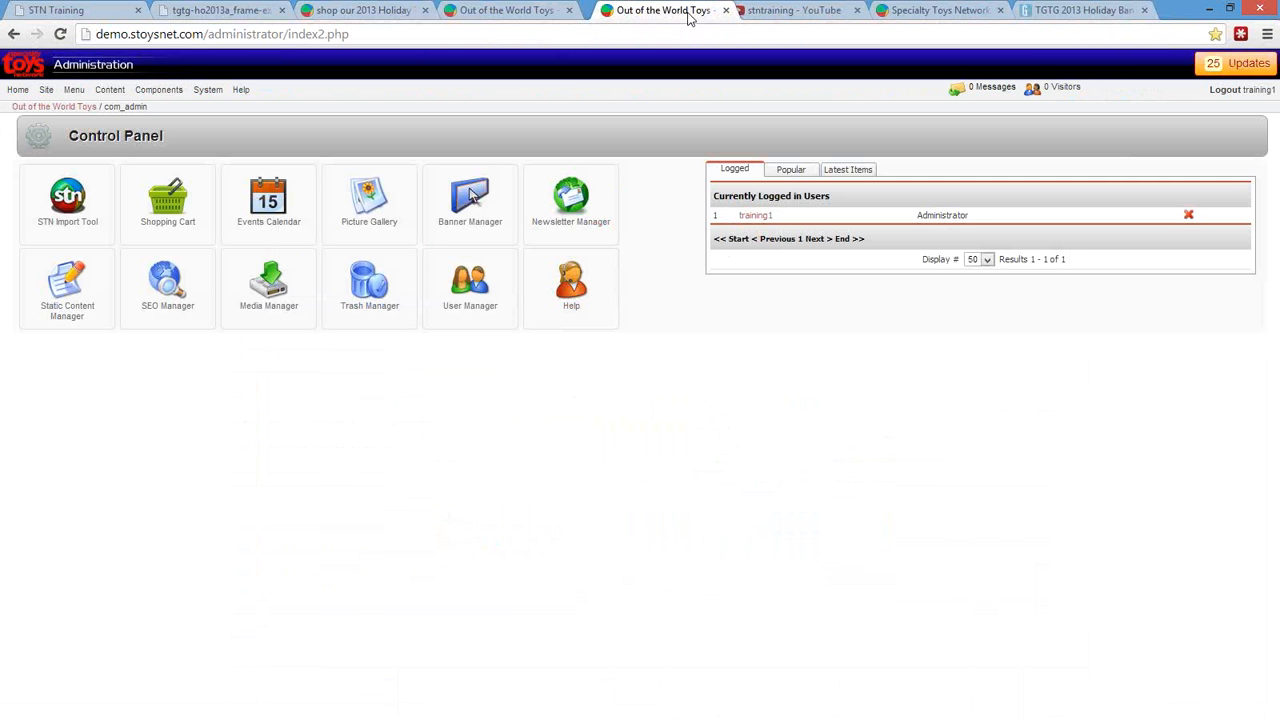
Open the shopping cart's Product Editor in the second administration tab and compare it with the filtered list in the first.
{"action": "left_click", "coordinate": [163, 225]}
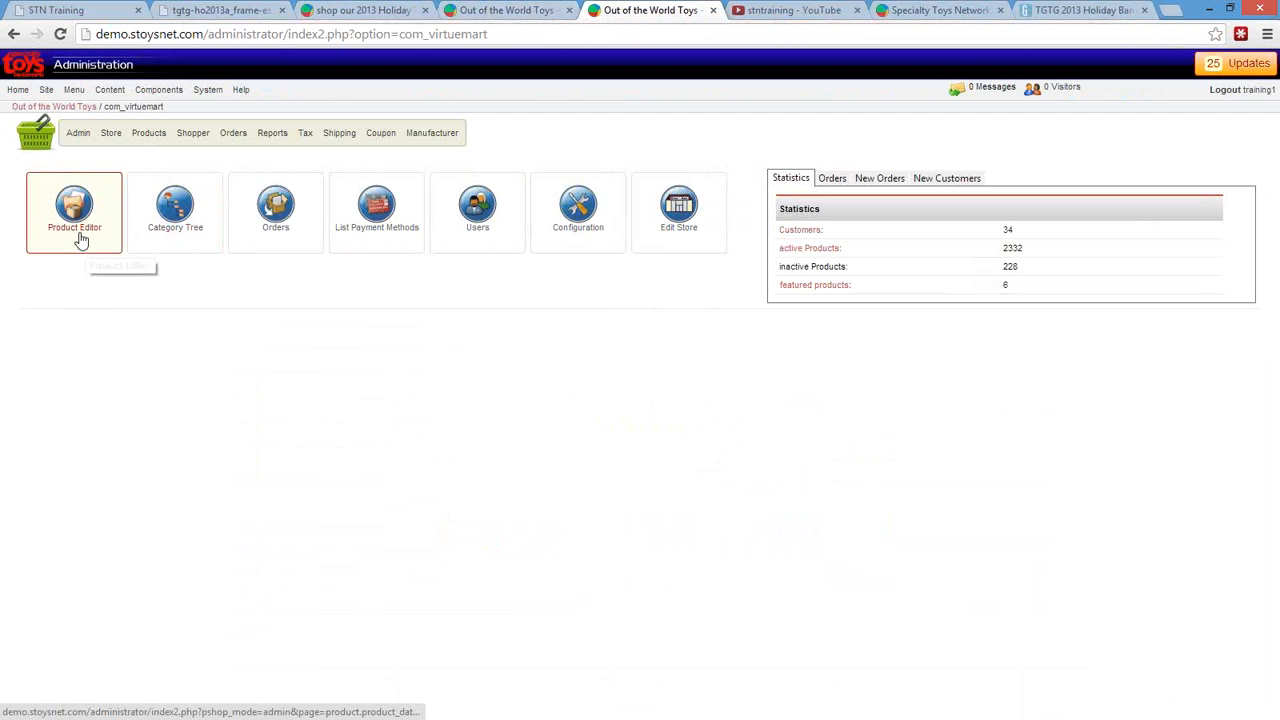
{"action": "left_click", "coordinate": [81, 238]}
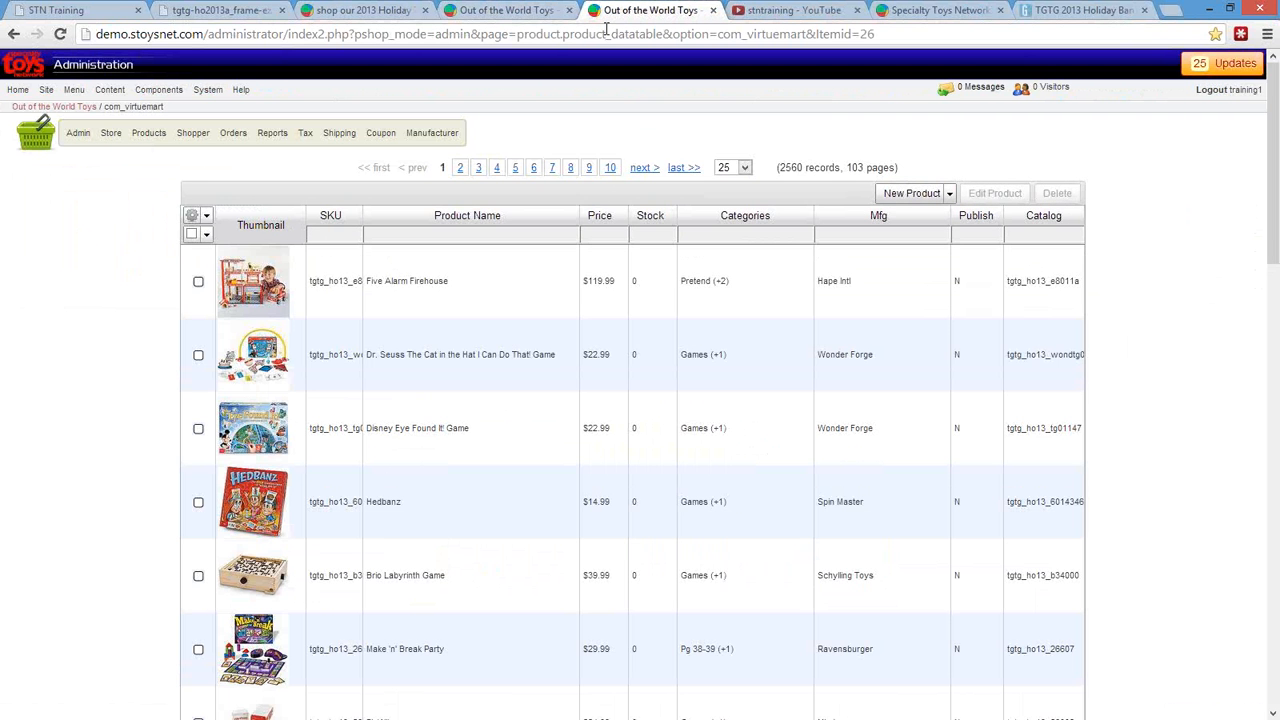
{"action": "left_click", "coordinate": [510, 9]}
{"action": "left_click", "coordinate": [657, 9]}
{"action": "left_click", "coordinate": [522, 10]}
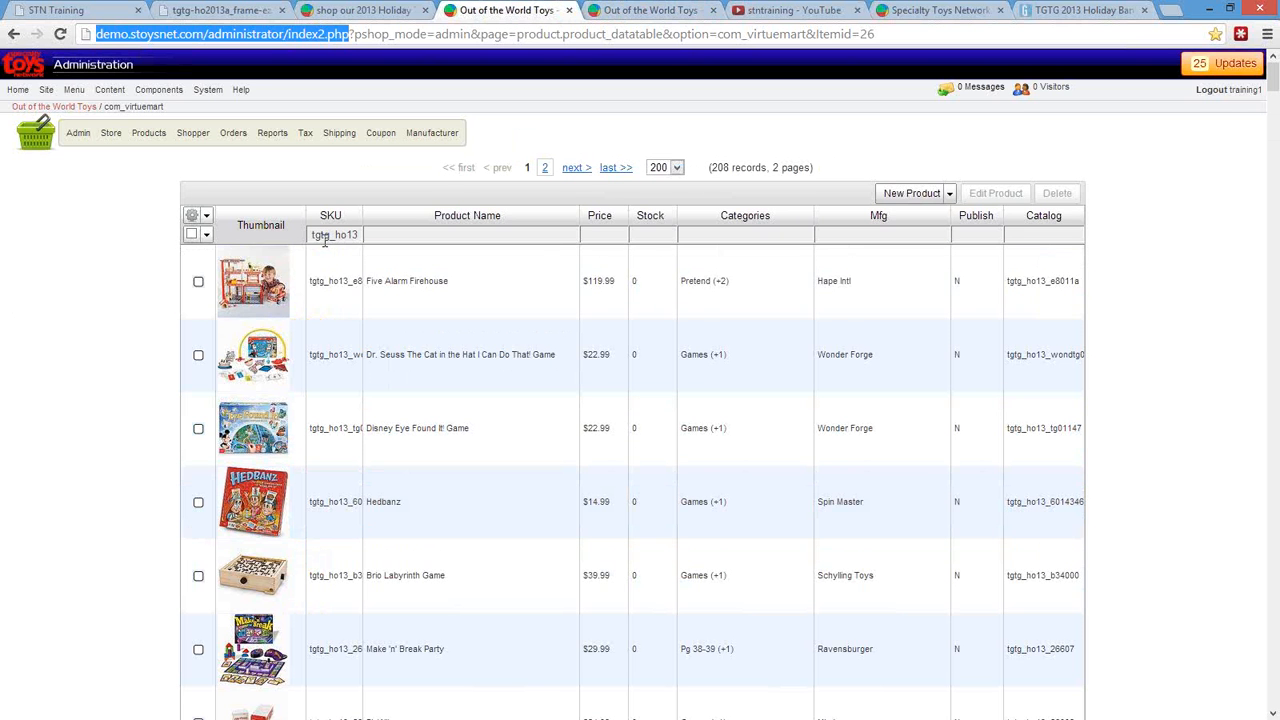
{"action": "left_click", "coordinate": [668, 12]}
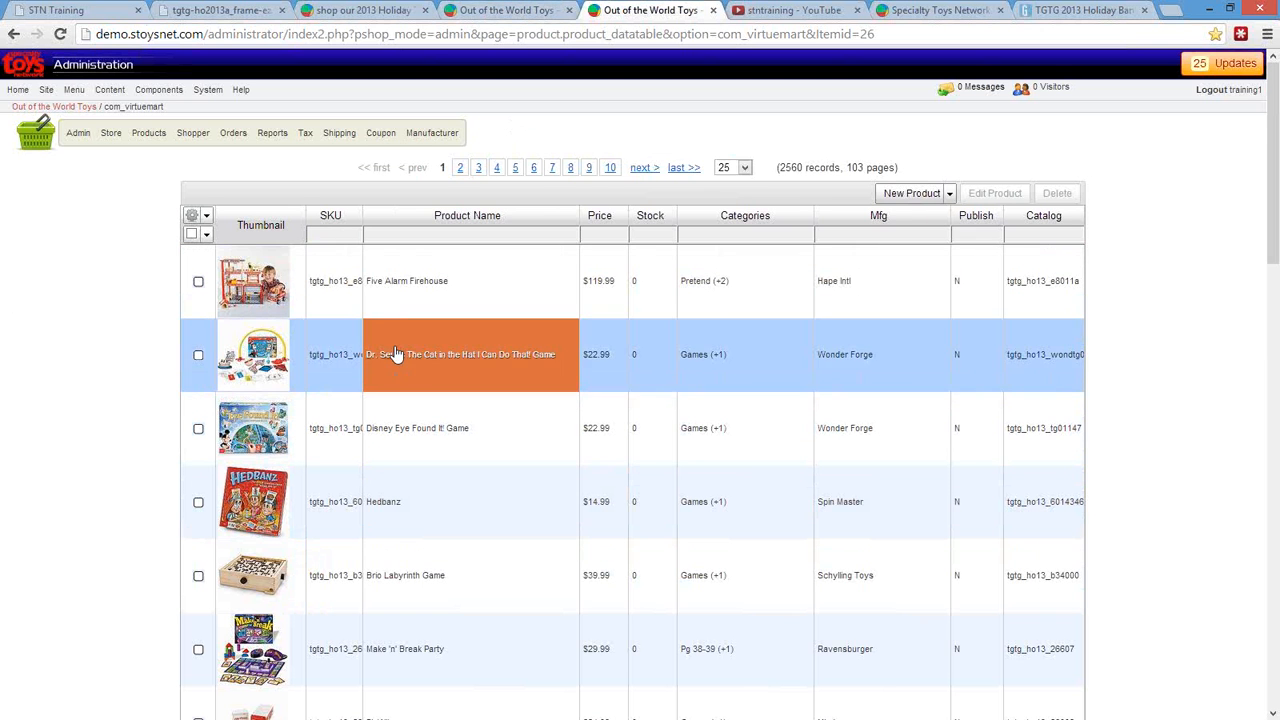
Remove the tgtg_ho13_ prefix from the Five Alarm Firehouse SKU so that it reads e8011a, and save it.
{"action": "left_click", "coordinate": [349, 289]}
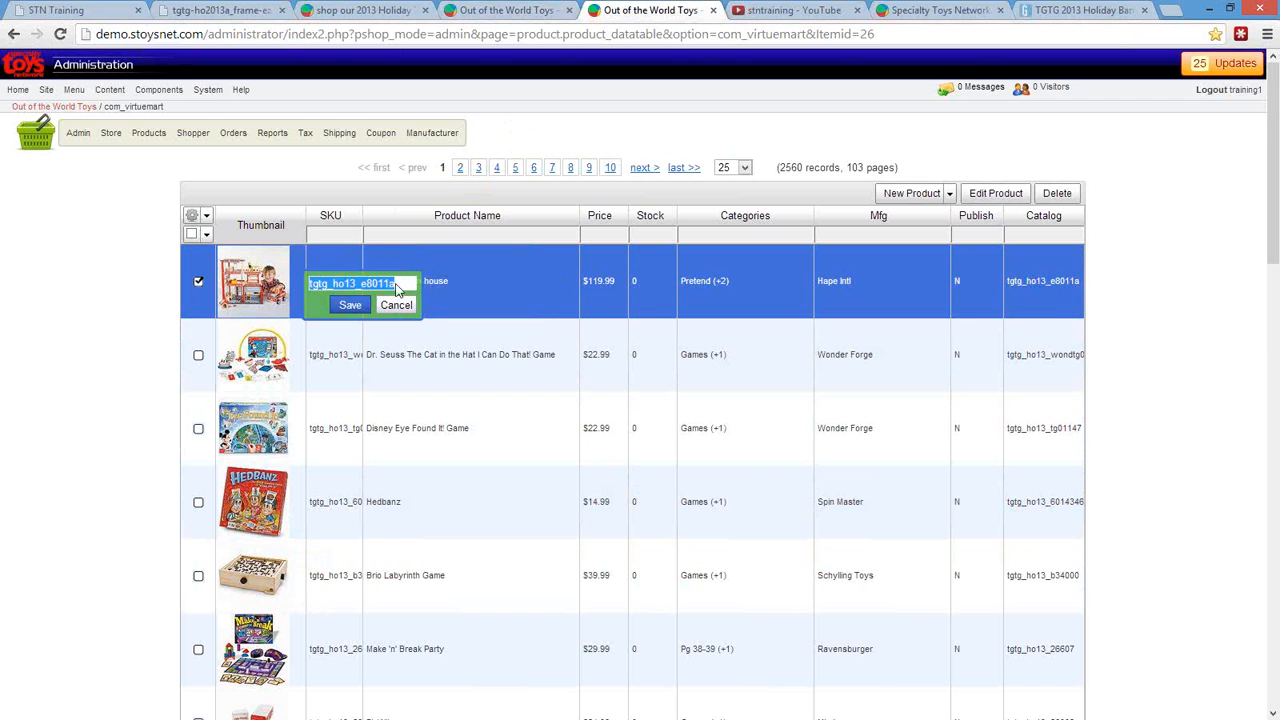
{"action": "left_click_drag", "start_coordinate": [361, 284], "coordinate": [77, 292]}
{"action": "key", "text": "BackSpace"}
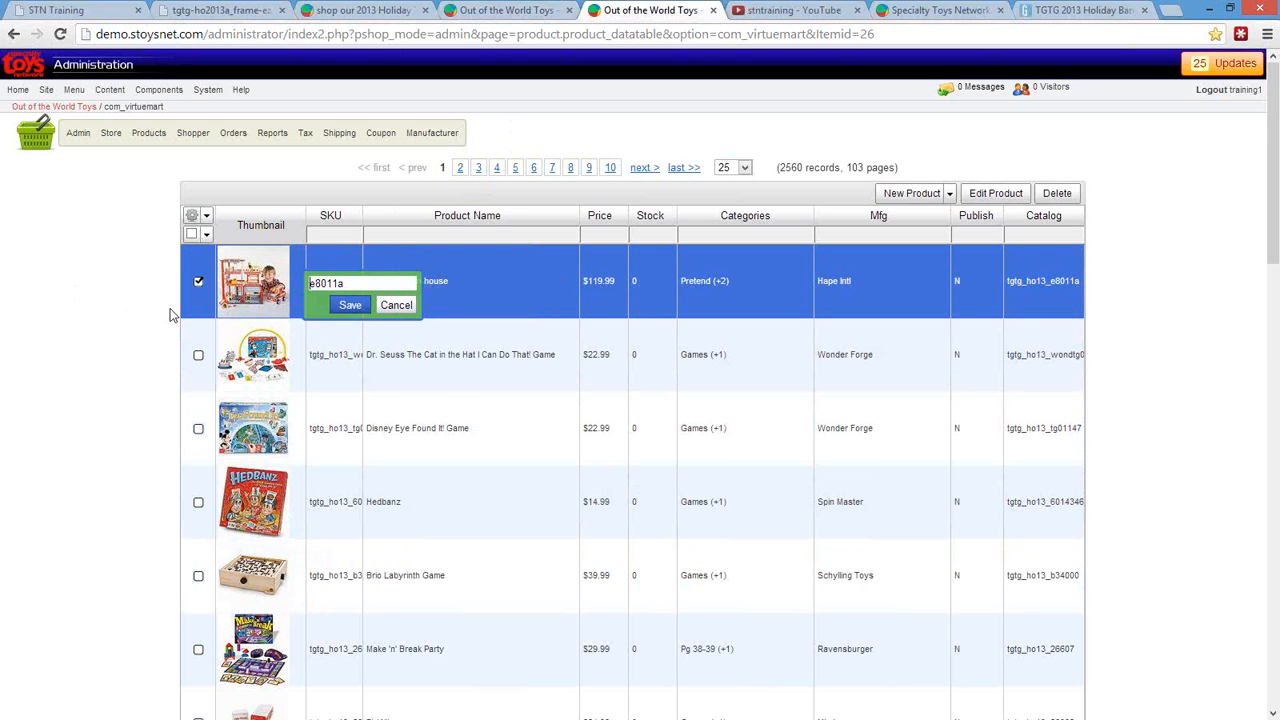
{"action": "left_click", "coordinate": [353, 310]}
{"action": "left_click", "coordinate": [418, 292]}
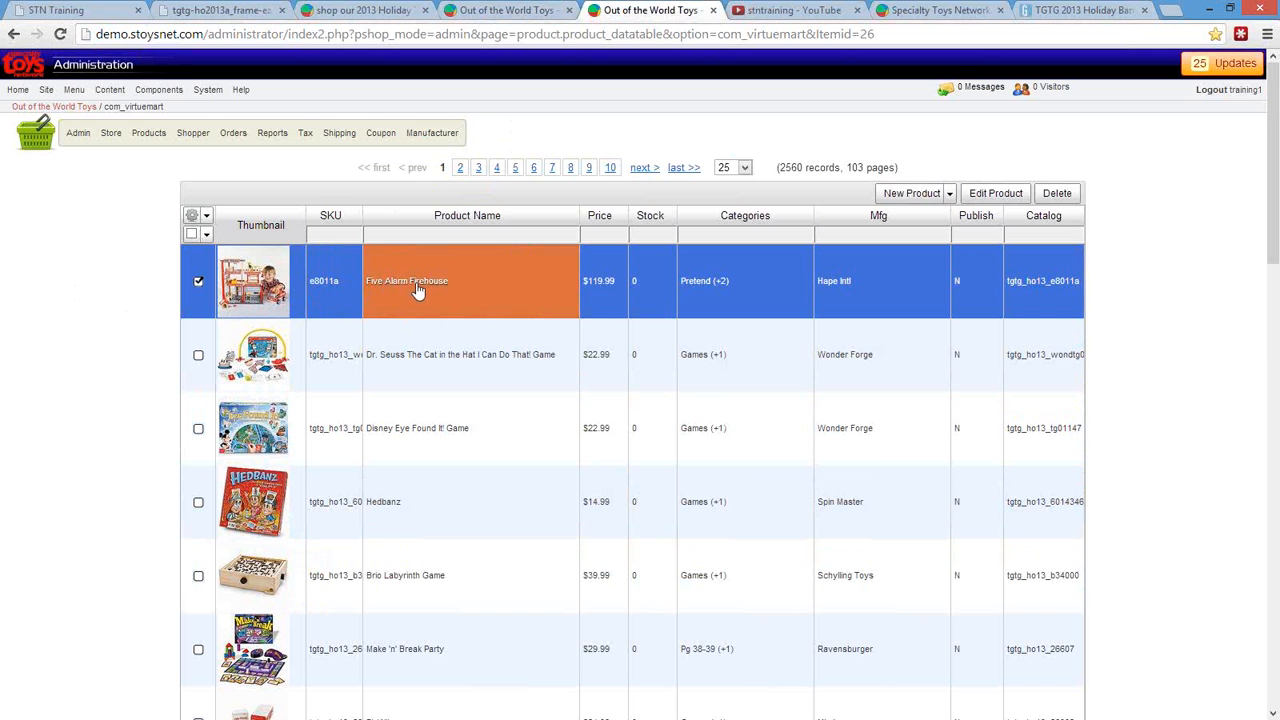
Look over the price, stock and category fields of the Disney Eye Found It! Game and browse the list to TENZI.
{"action": "left_click", "coordinate": [610, 444]}
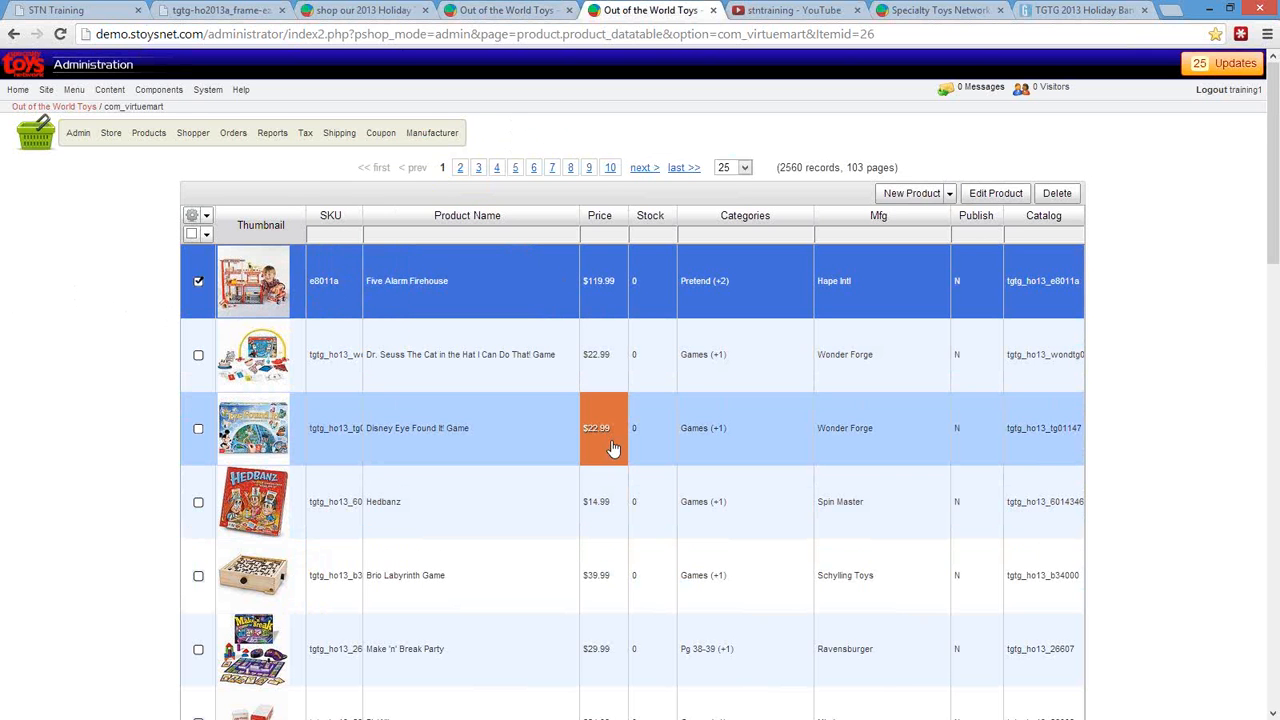
{"action": "left_click", "coordinate": [577, 443]}
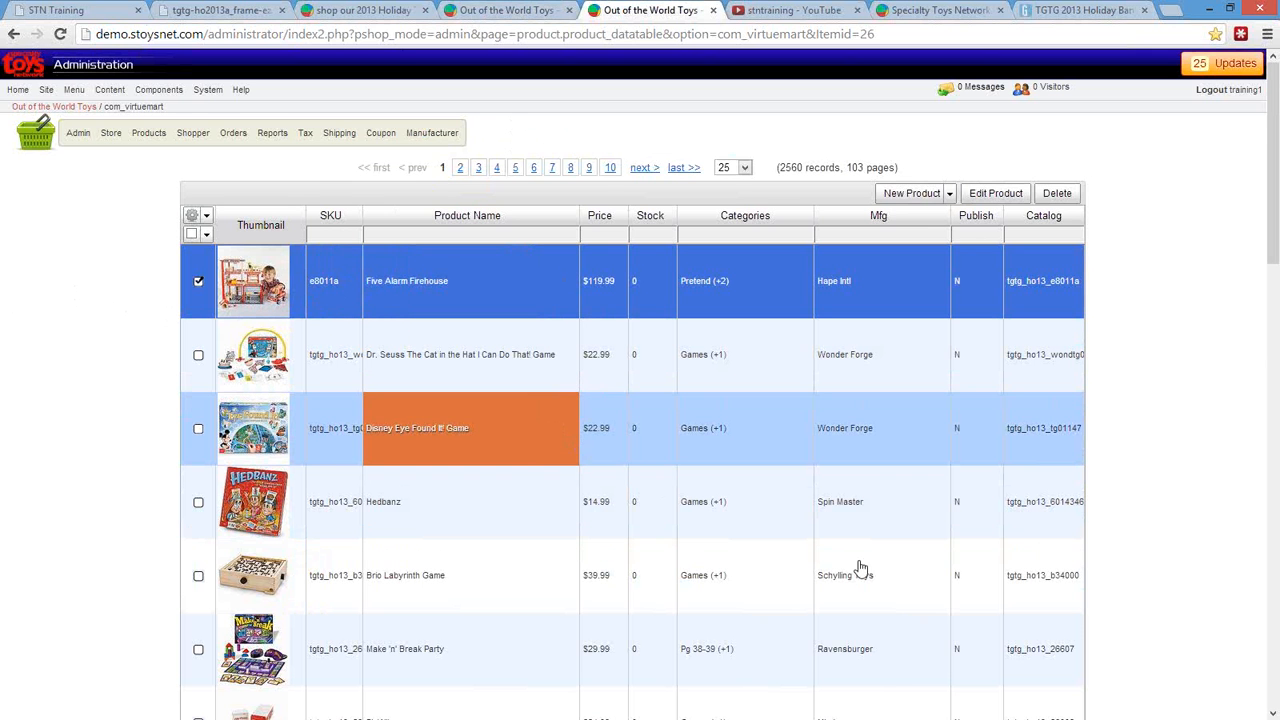
{"action": "left_click", "coordinate": [652, 432]}
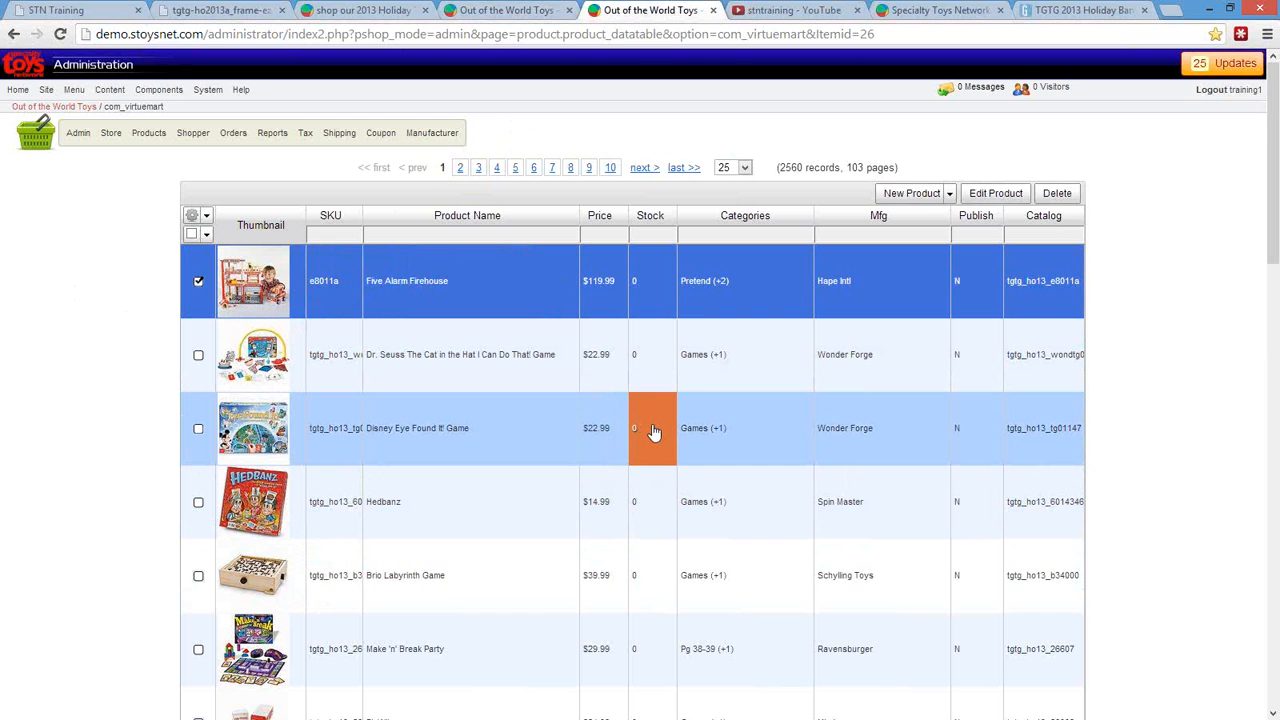
{"action": "left_click", "coordinate": [689, 425]}
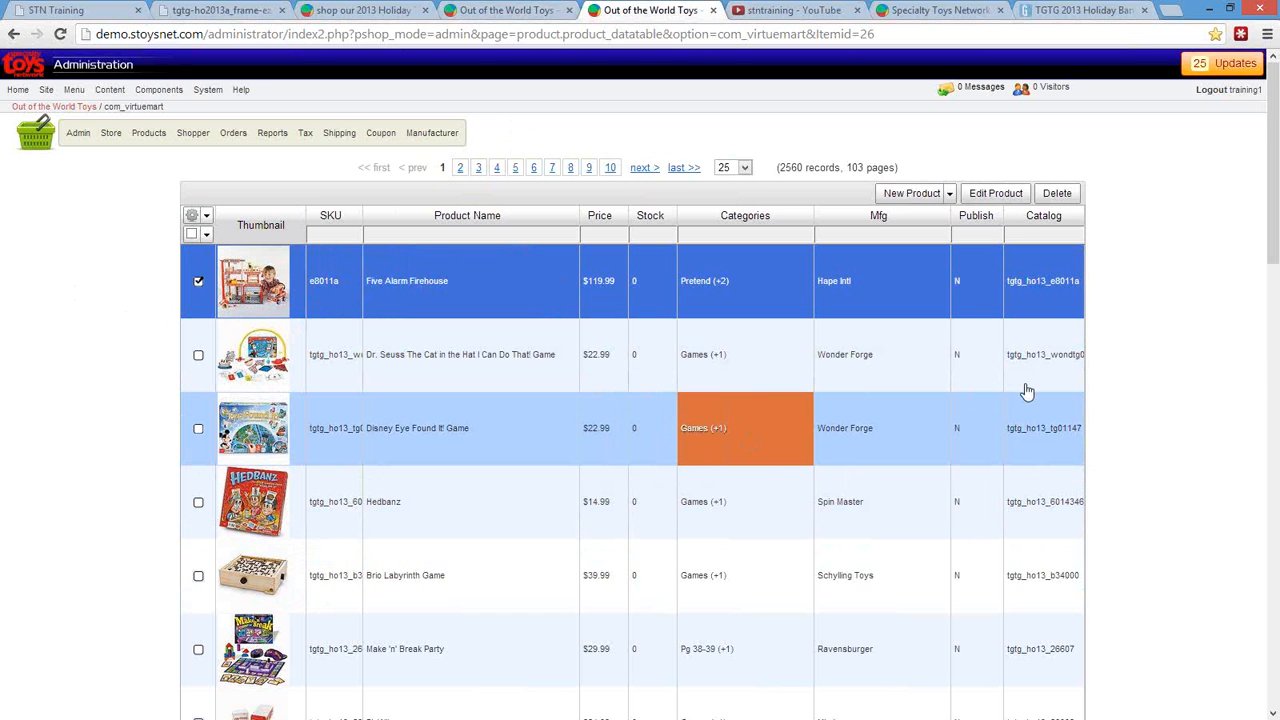
{"action": "scroll", "coordinate": [1150, 428], "scroll_direction": "down", "scroll_amount": 3}
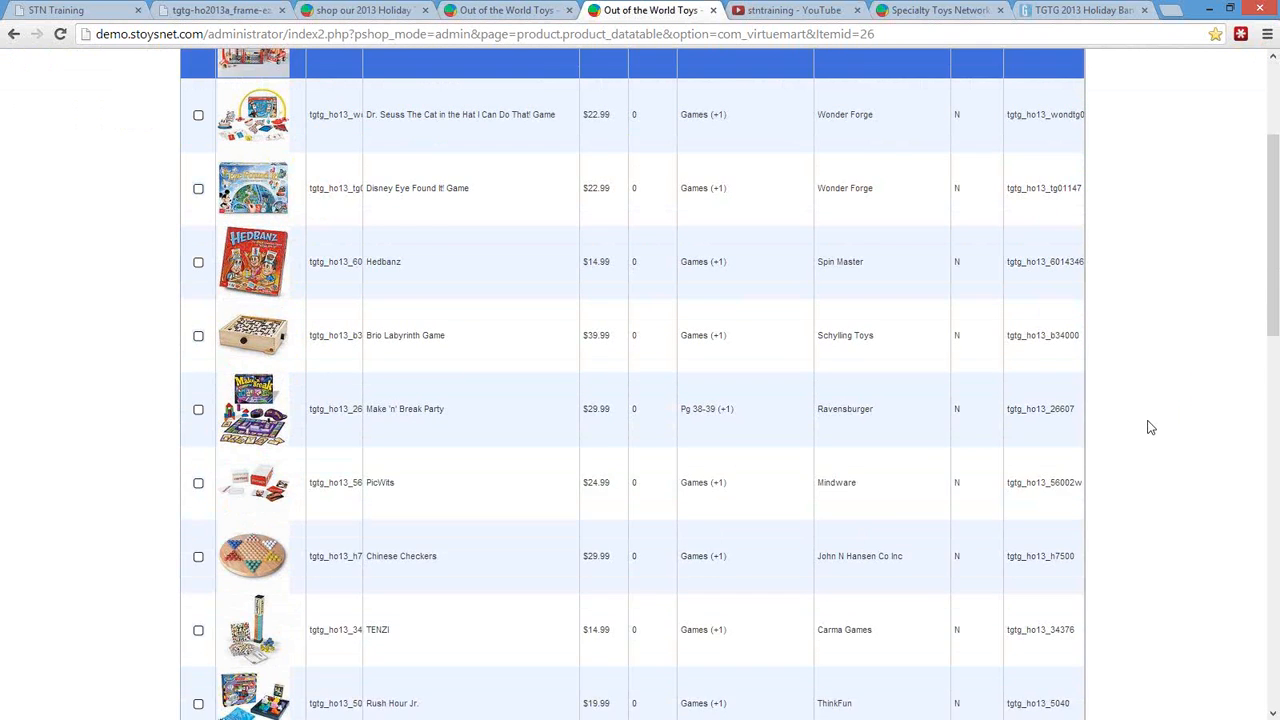
{"action": "scroll", "coordinate": [1150, 428], "scroll_direction": "down", "scroll_amount": 1}
{"action": "scroll", "coordinate": [1150, 427], "scroll_direction": "down", "scroll_amount": 1}
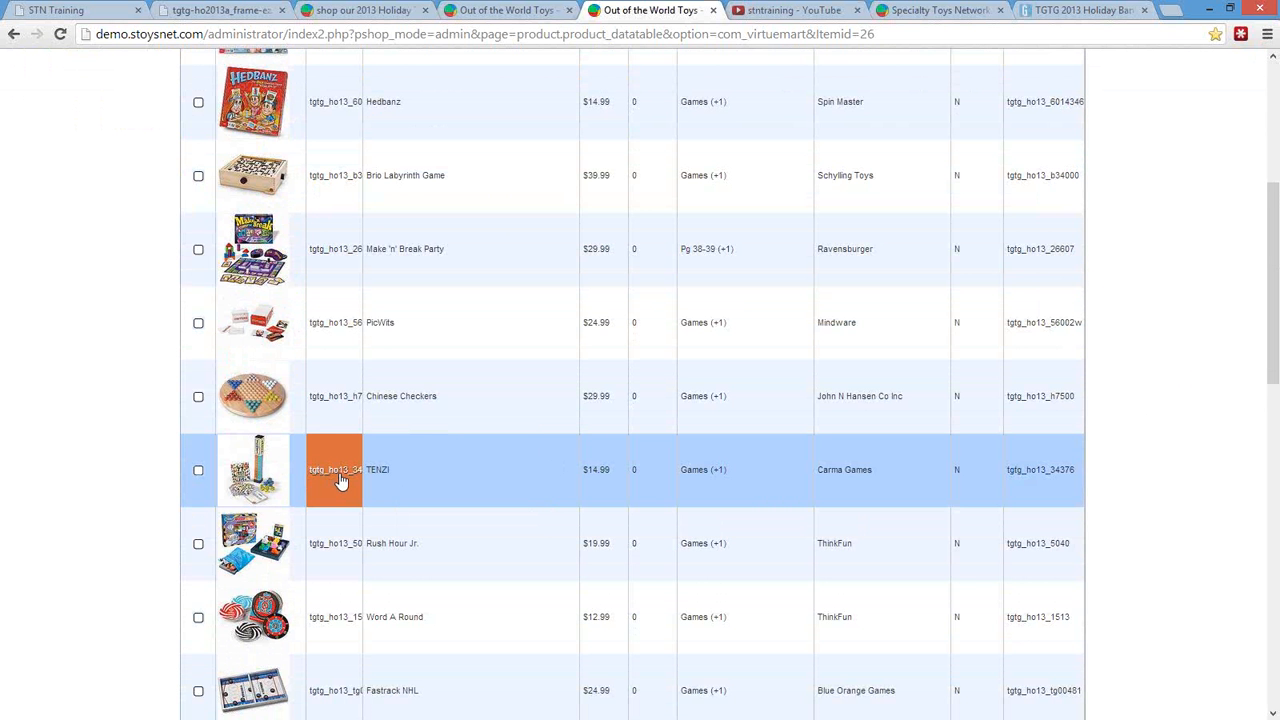
{"action": "scroll", "coordinate": [341, 481], "scroll_direction": "up", "scroll_amount": 5}
In the second administration tab, filter the products by the name tenzi and select all the matching products.
{"action": "left_click", "coordinate": [523, 11]}
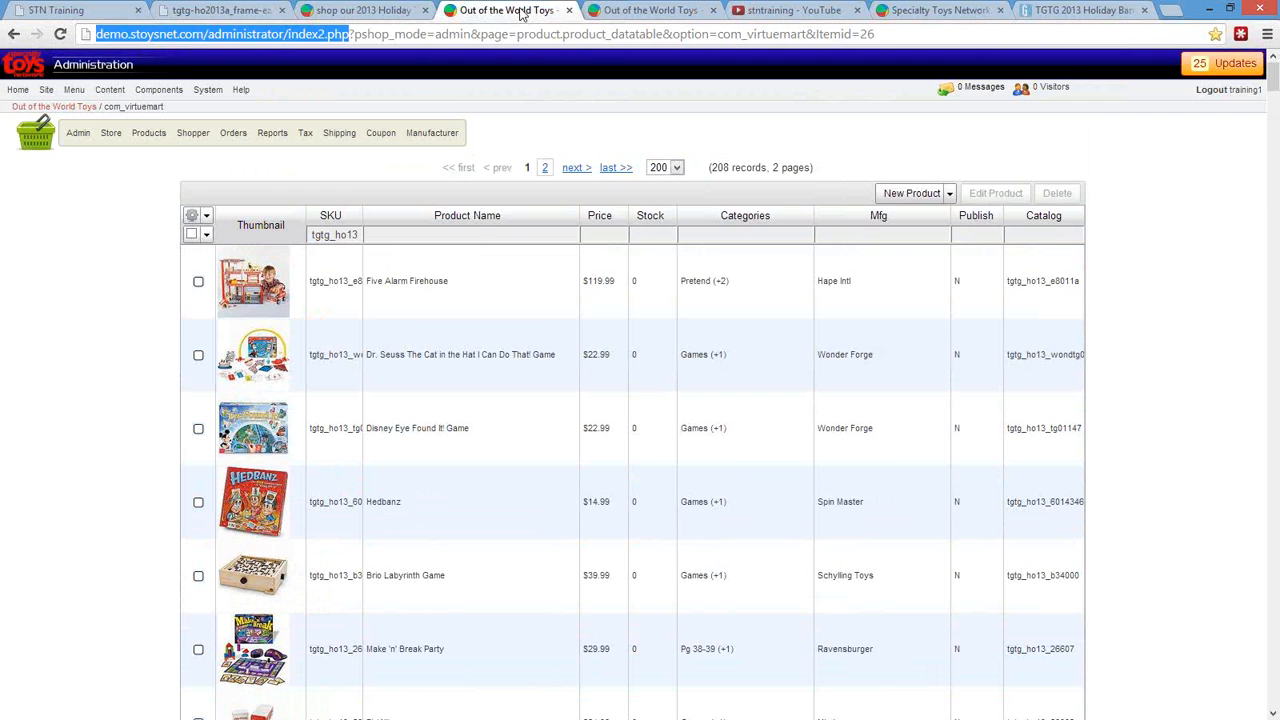
{"action": "left_click", "coordinate": [636, 11]}
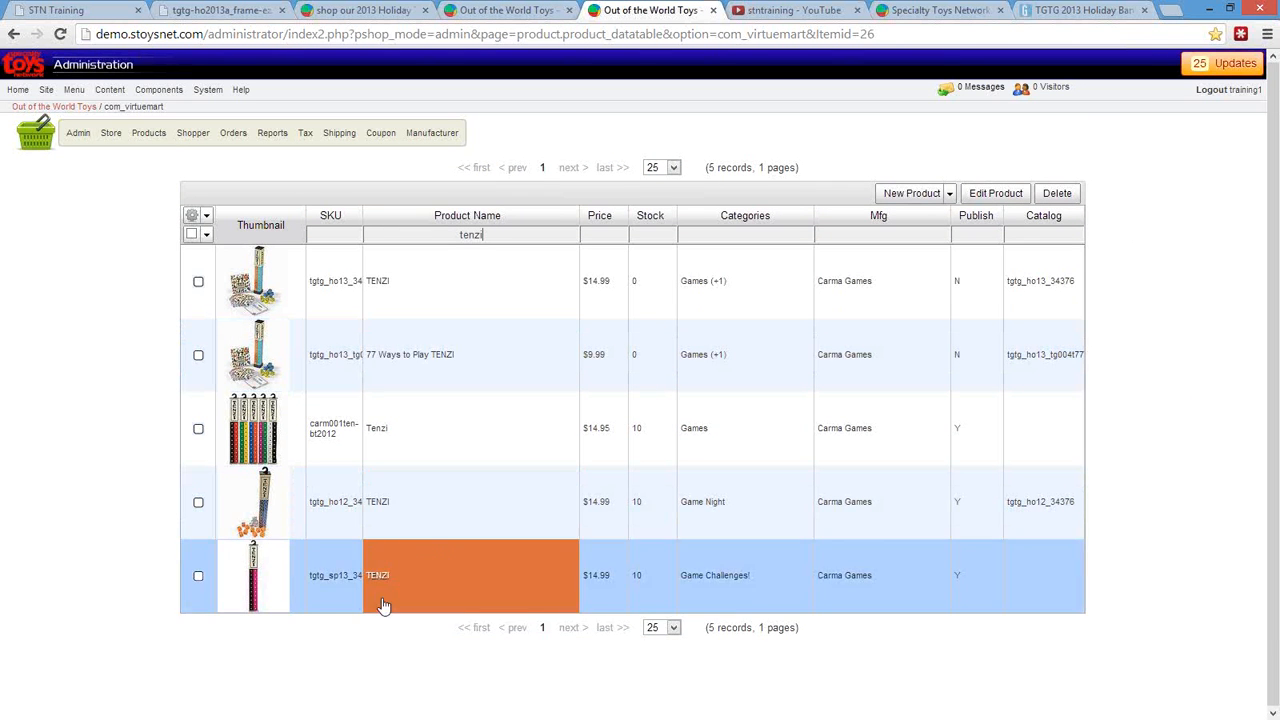
{"action": "left_click", "coordinate": [191, 234]}
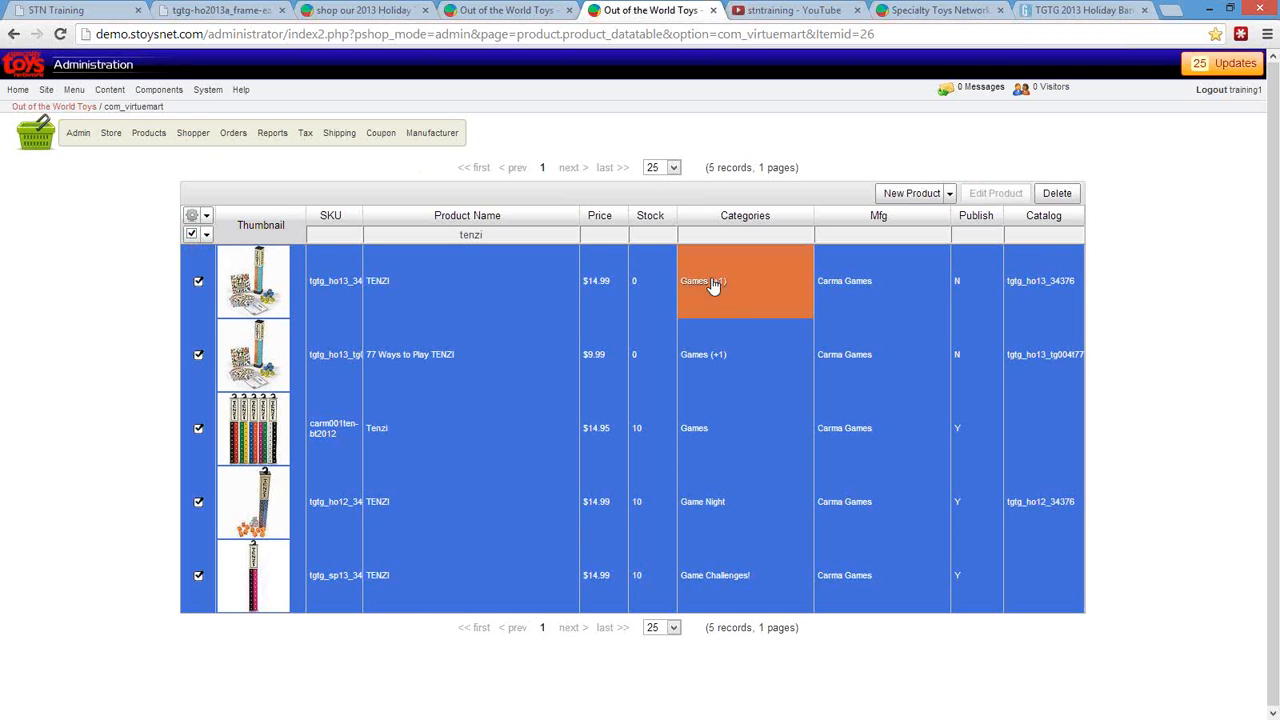
{"action": "left_click", "coordinate": [191, 234]}
{"action": "left_click", "coordinate": [191, 234]}
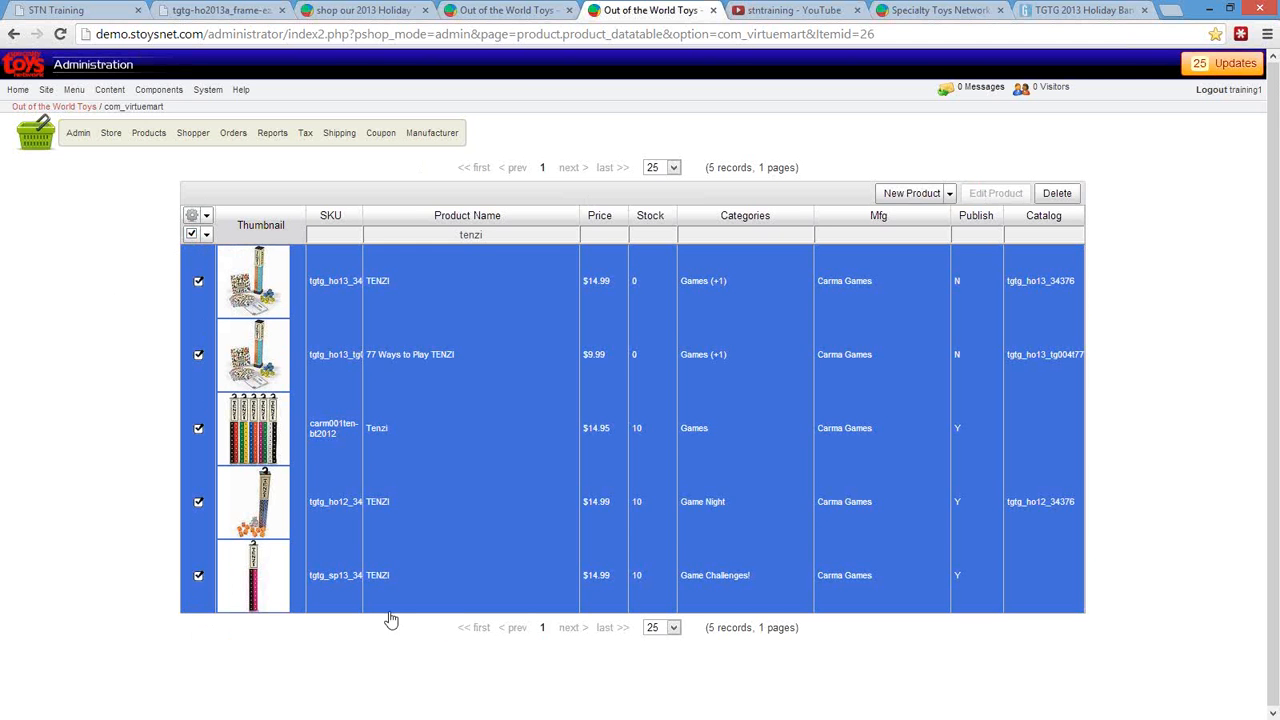
Add the main Games category and the holiday catalog's Pg 38-39 and Games categories to all selected TENZI products, save, and clear the selection.
{"action": "left_click", "coordinate": [706, 289]}
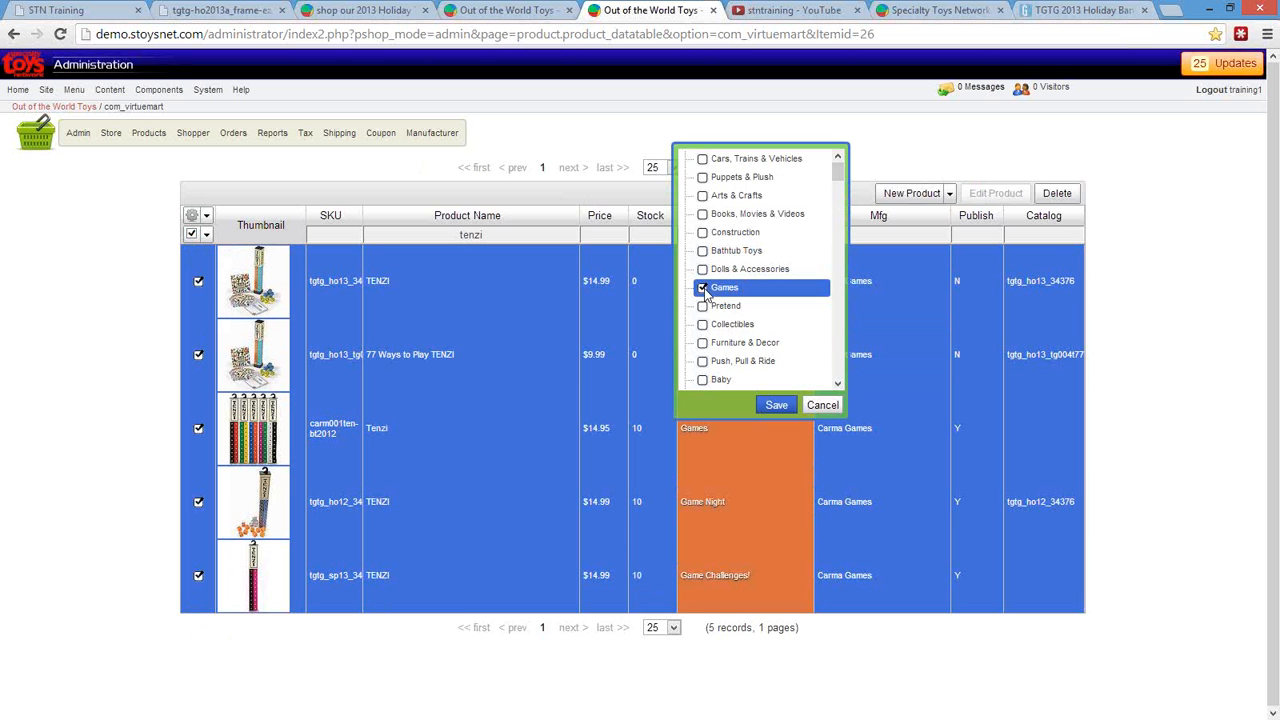
{"action": "left_click", "coordinate": [705, 296]}
{"action": "left_click_drag", "start_coordinate": [838, 185], "coordinate": [840, 384]}
{"action": "left_click", "coordinate": [743, 324]}
{"action": "left_click", "coordinate": [717, 362]}
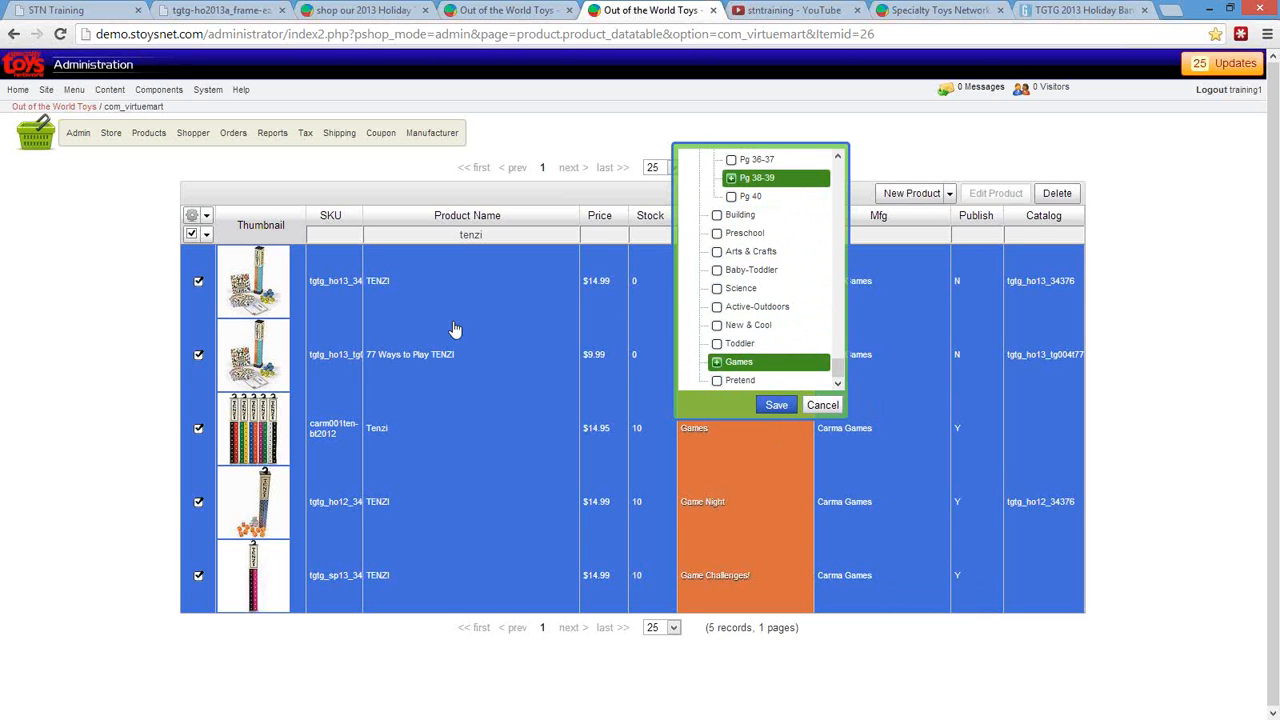
{"action": "left_click", "coordinate": [782, 406]}
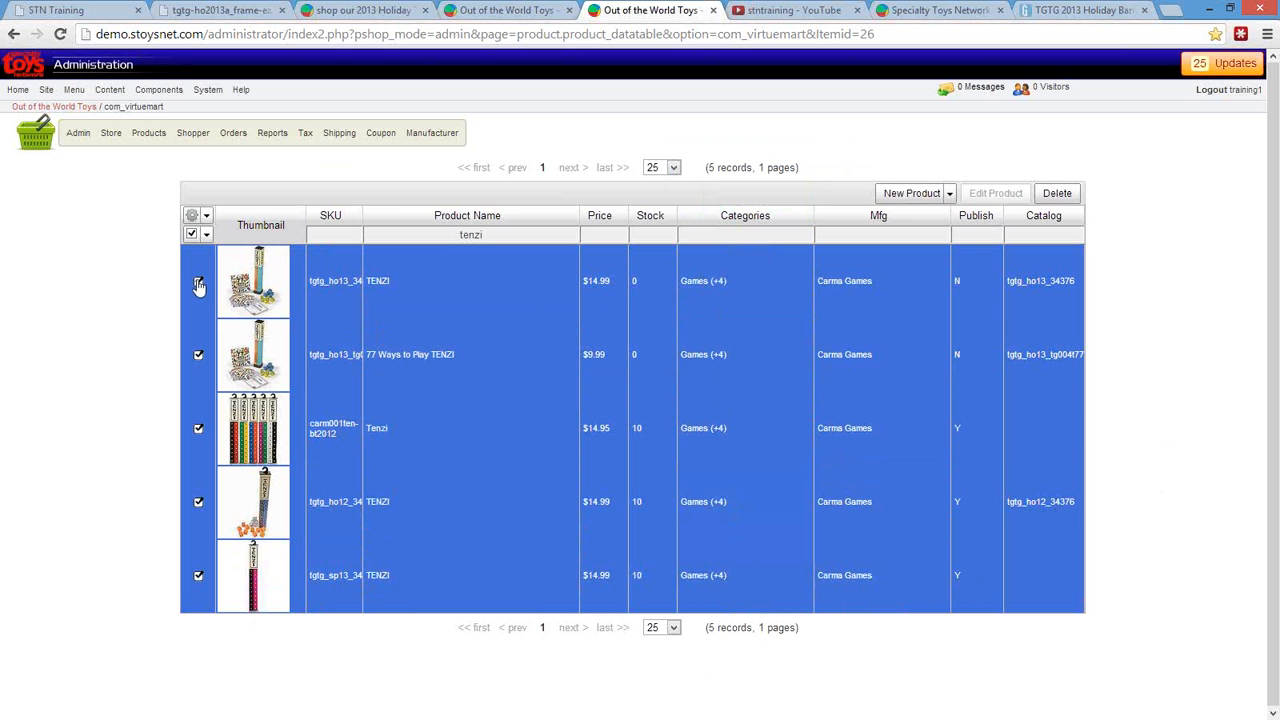
{"action": "left_click", "coordinate": [191, 235]}
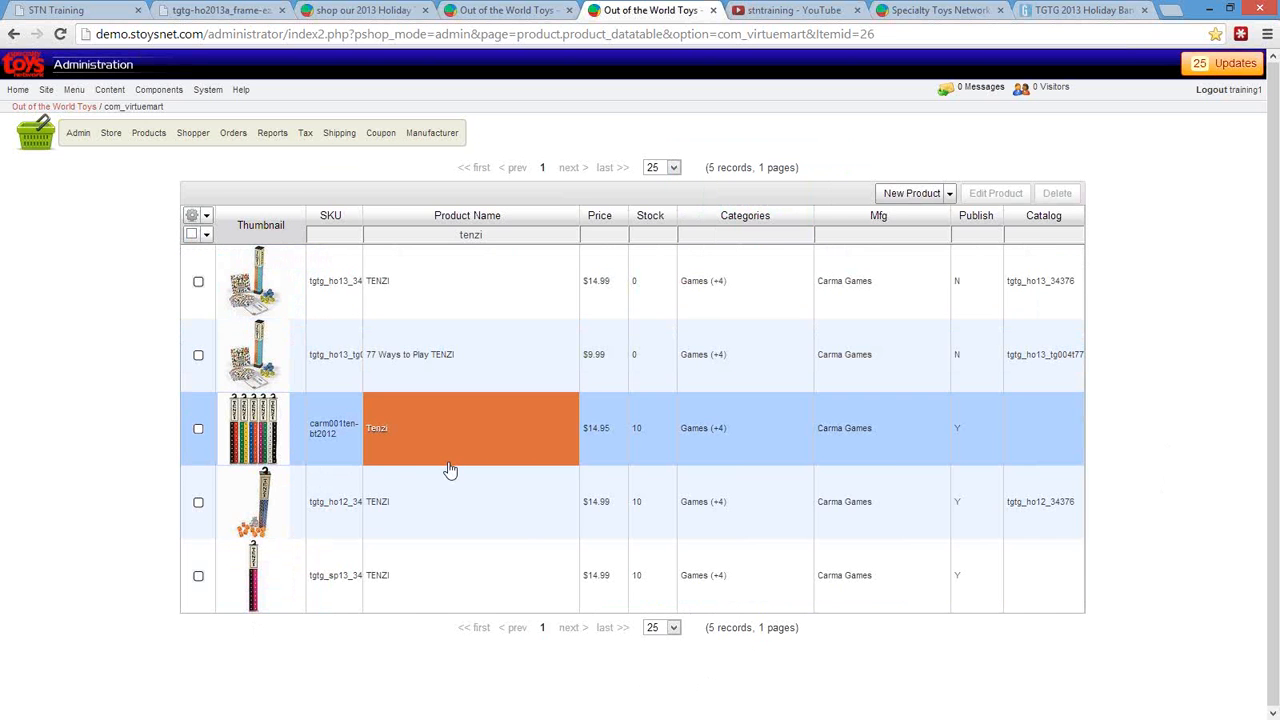
Delete all listed tenzi products except the TENZI with SKU tgtg_ho13_34376, confirming the permanent deletion.
{"action": "left_click", "coordinate": [191, 234]}
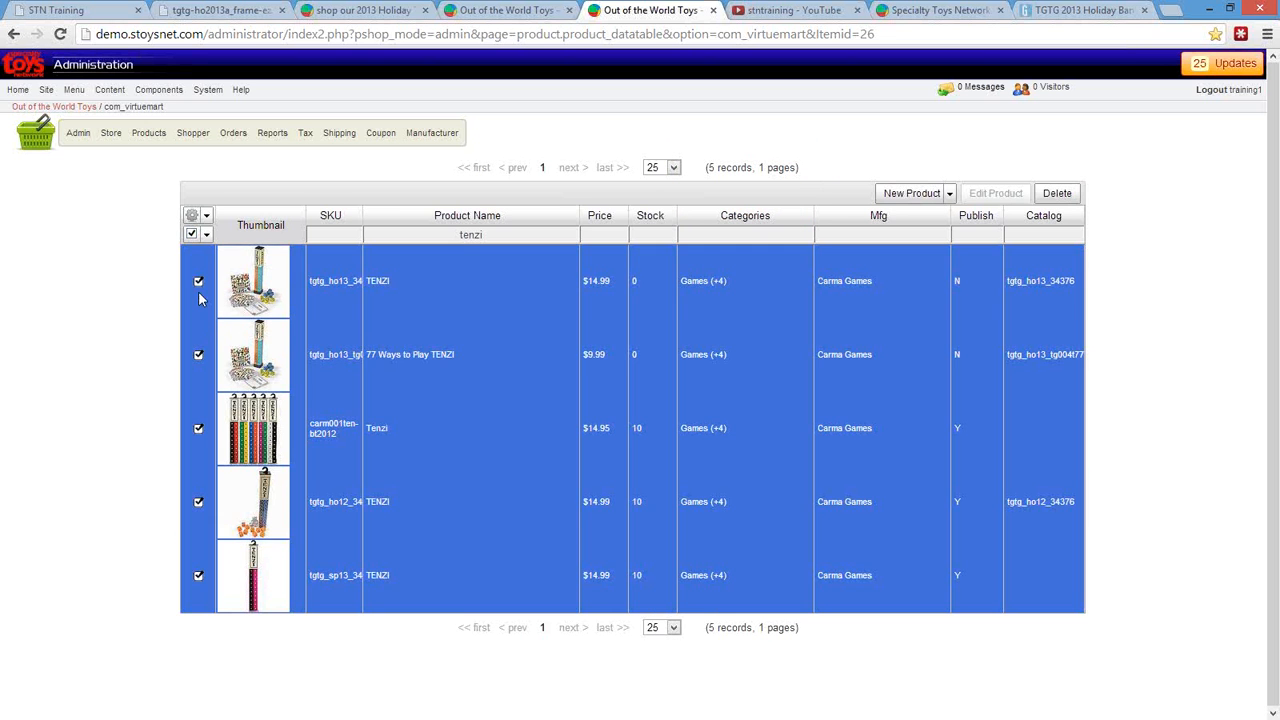
{"action": "left_click", "coordinate": [198, 281]}
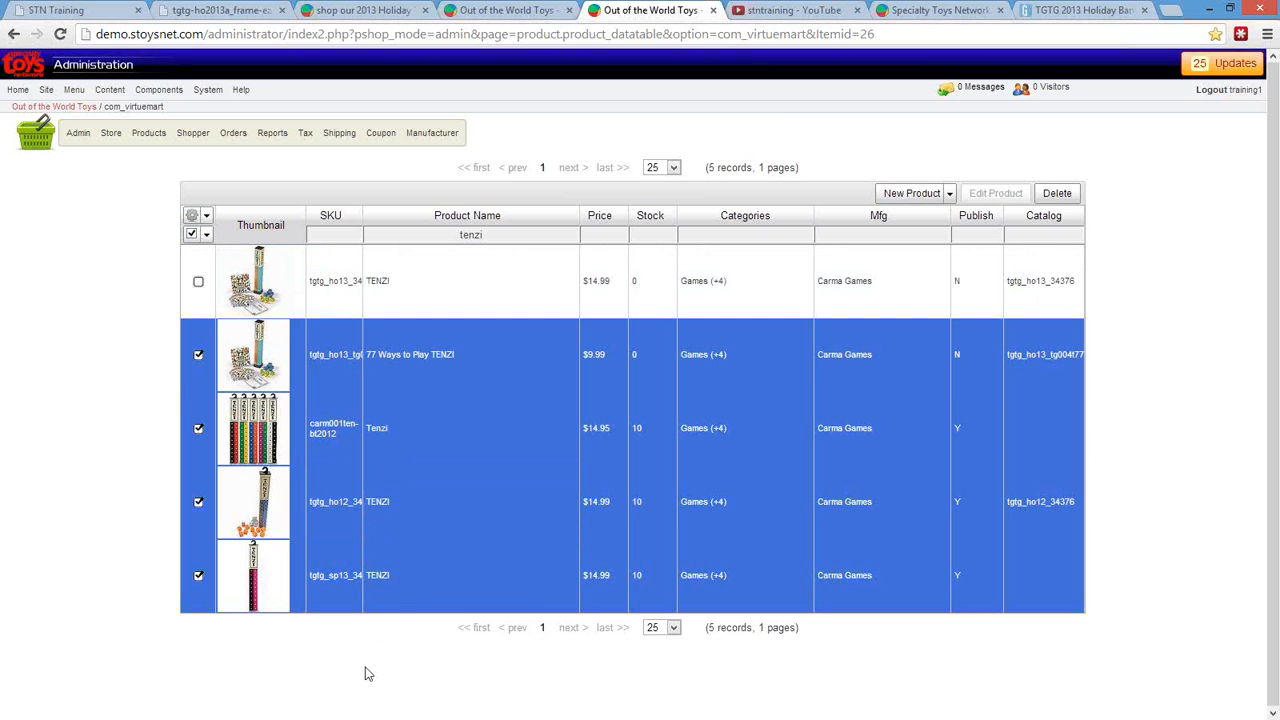
{"action": "left_click", "coordinate": [1060, 196]}
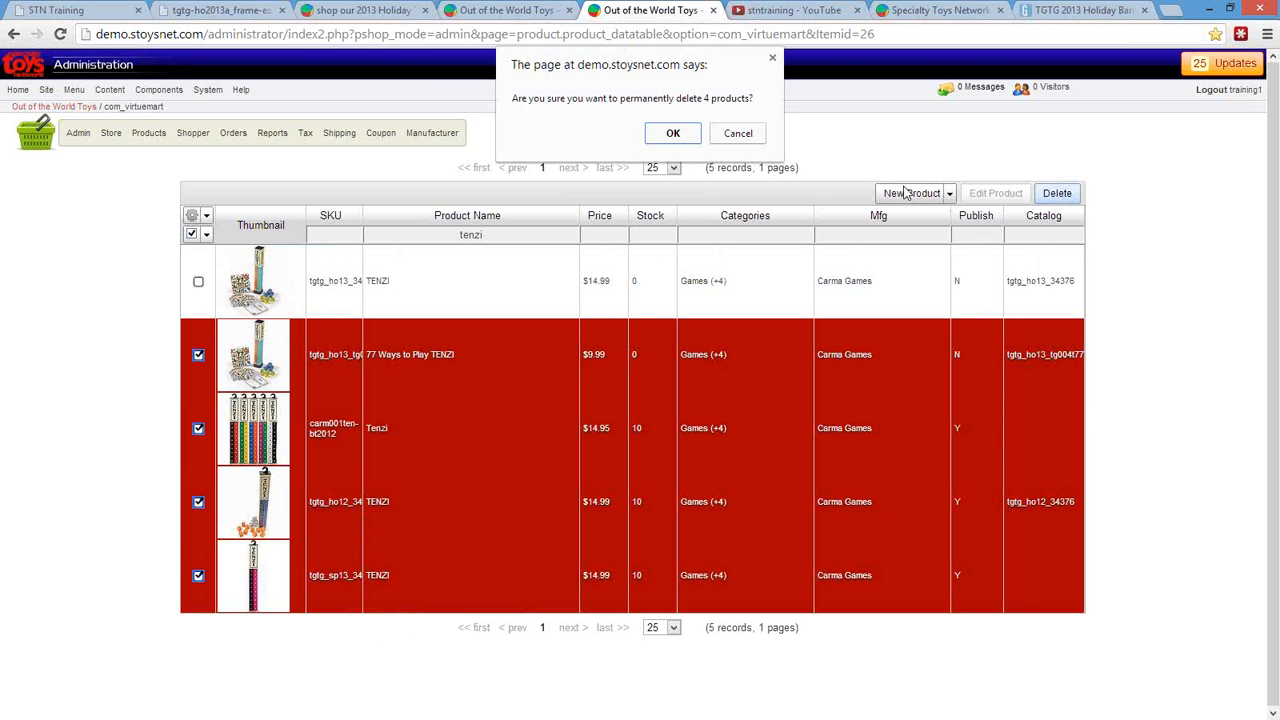
{"action": "left_click", "coordinate": [673, 133]}
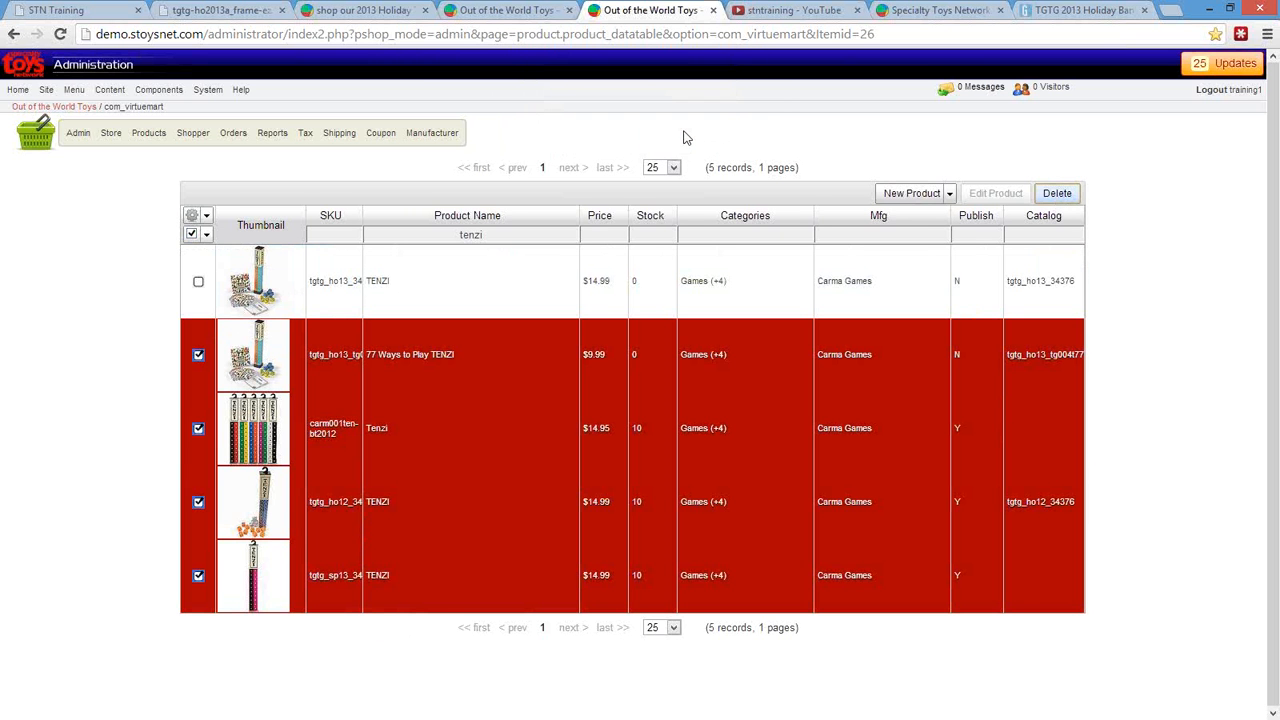
Remove the tgtg_ho13_ prefix from the remaining TENZI product's SKU so that it reads 34376, and save it.
{"action": "left_click", "coordinate": [338, 288]}
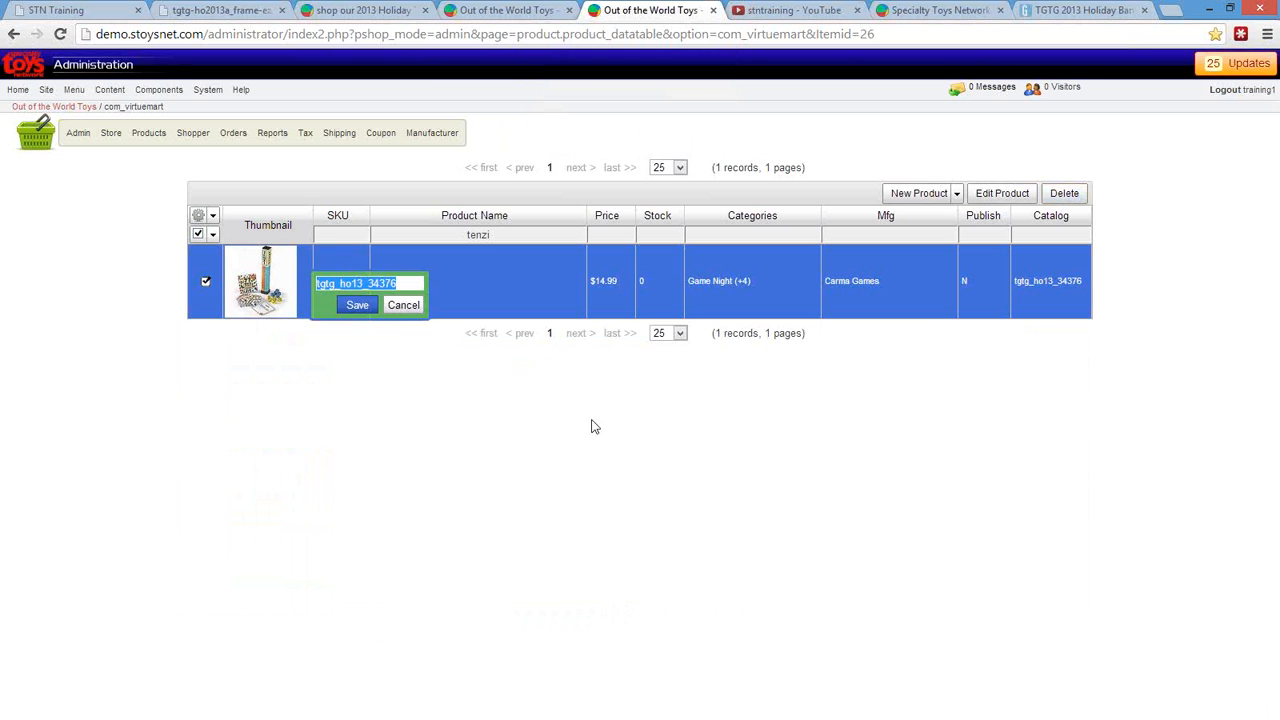
{"action": "left_click", "coordinate": [371, 284]}
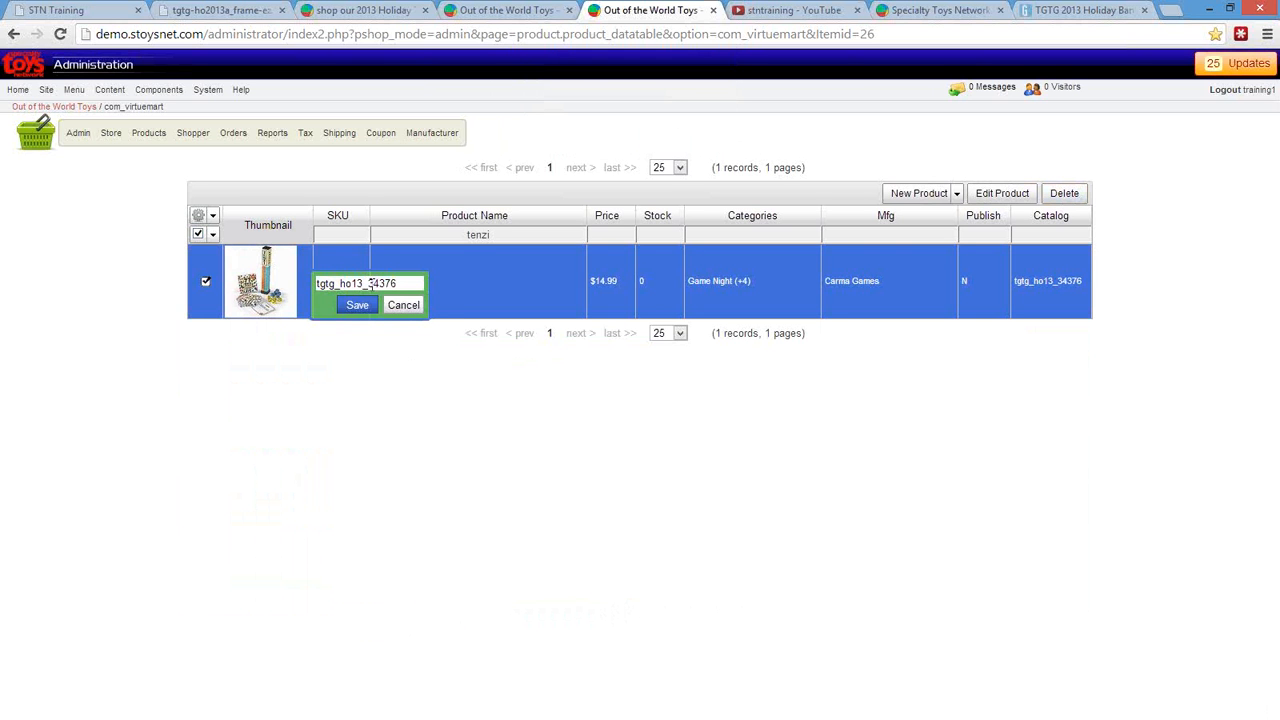
{"action": "left_click_drag", "start_coordinate": [366, 284], "coordinate": [265, 290]}
{"action": "key", "text": "BackSpace"}
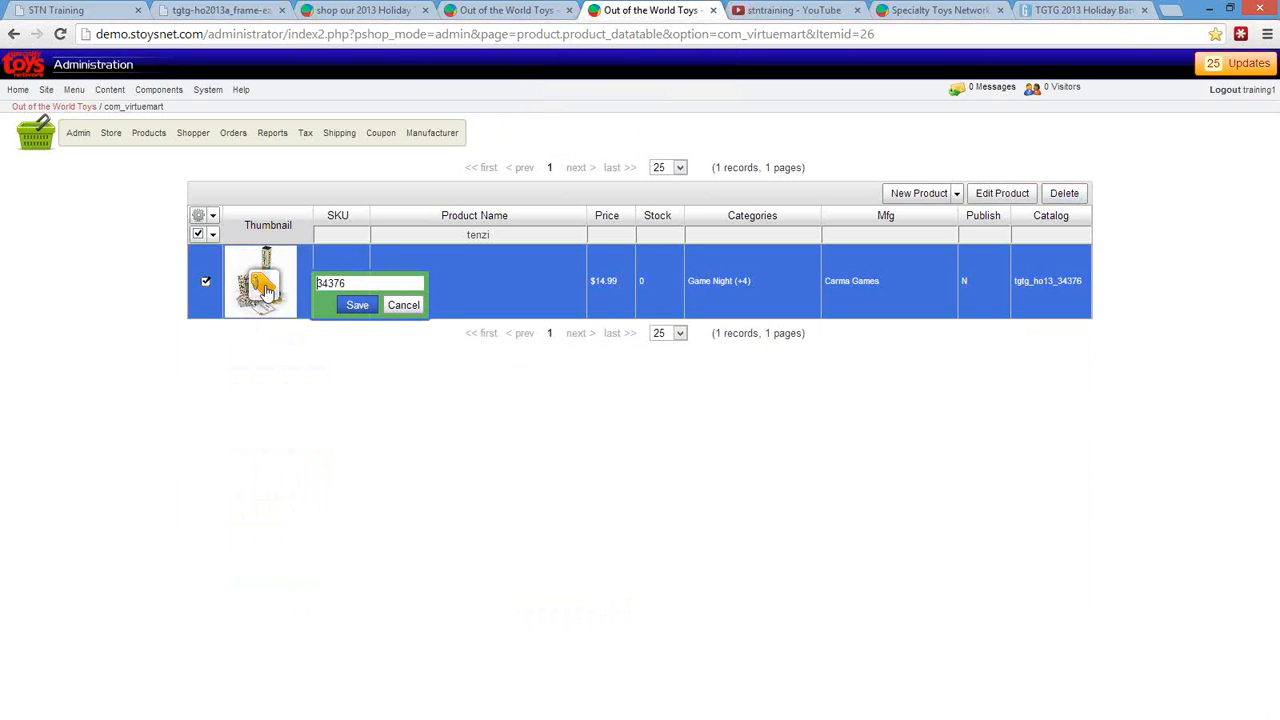
{"action": "left_click", "coordinate": [362, 311]}
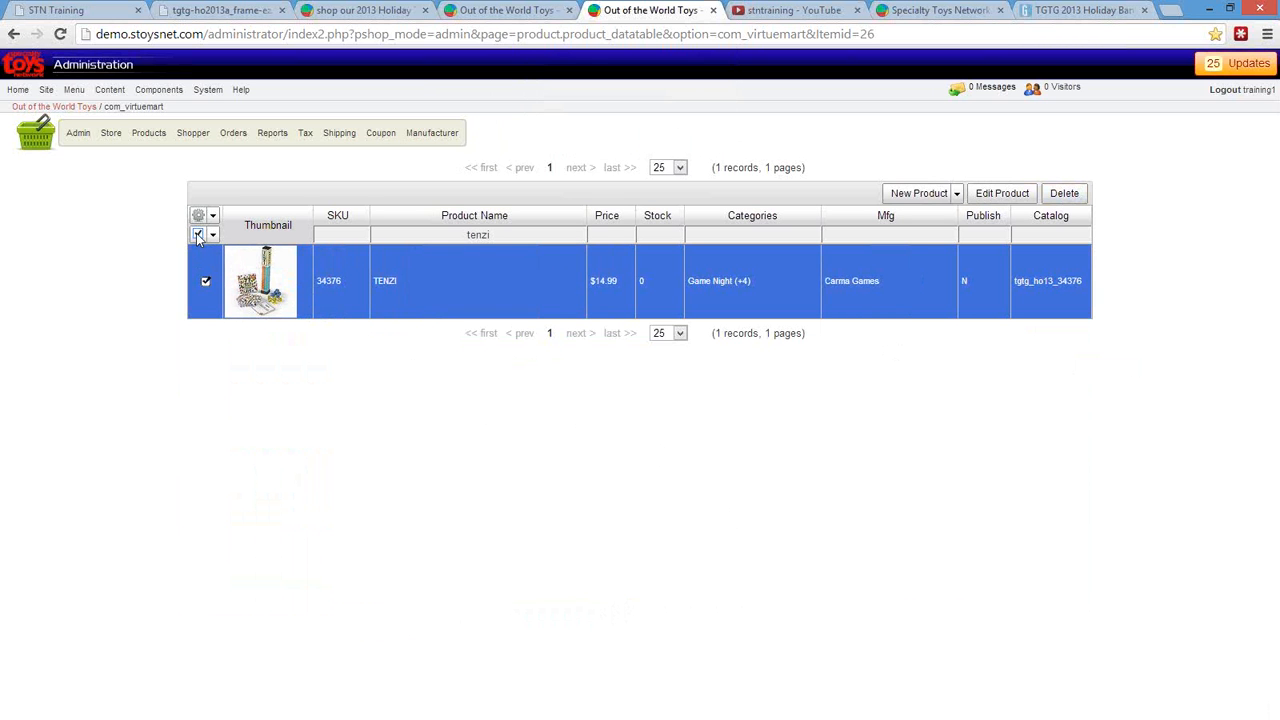
Set the Publish value of the TENZI product to Y and save it.
{"action": "left_click", "coordinate": [982, 288]}
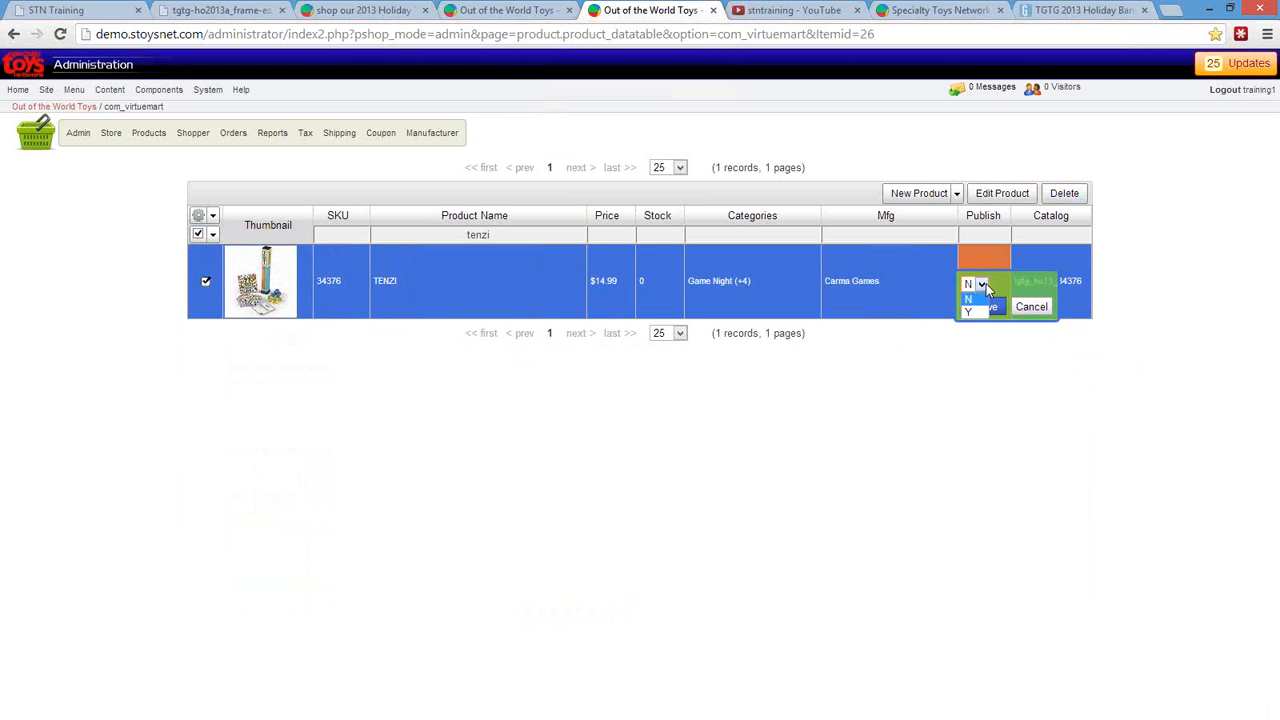
{"action": "left_click", "coordinate": [975, 284]}
{"action": "left_click", "coordinate": [970, 313]}
{"action": "left_click", "coordinate": [992, 307]}
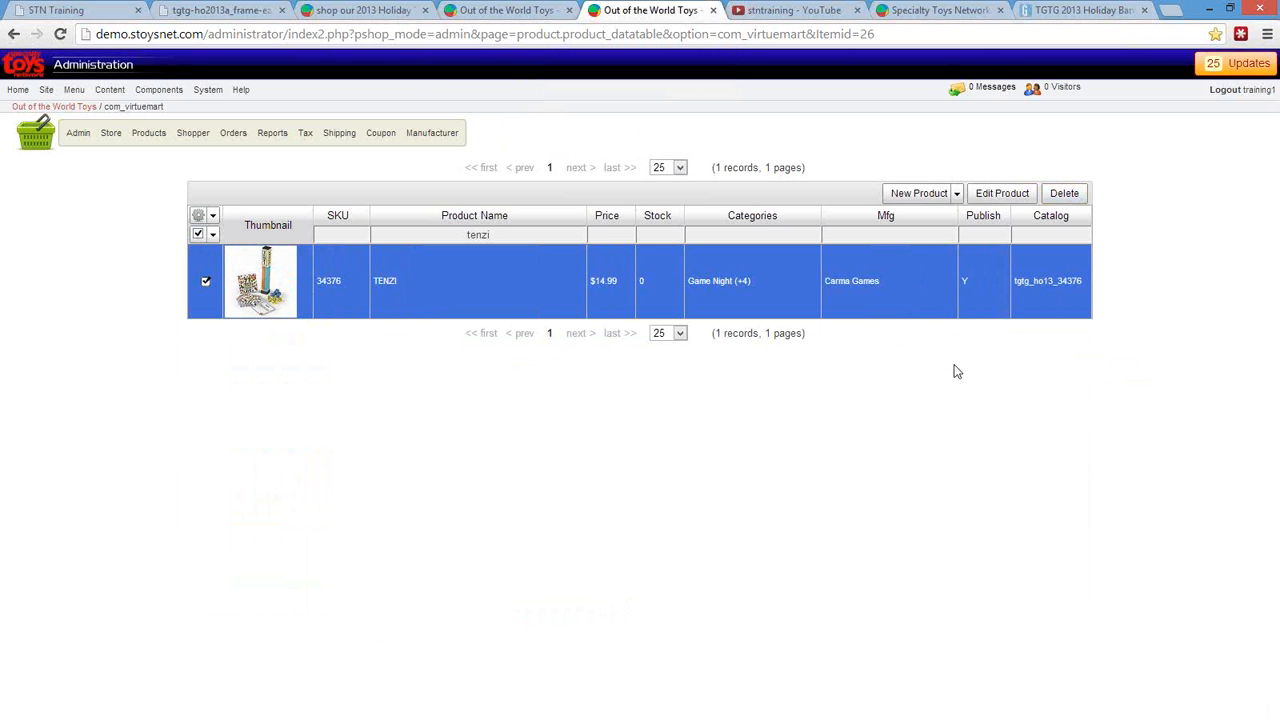
In the first administration tab, reapply the tgtg_ho13 SKU filter and select all products on the first page.
{"action": "left_click", "coordinate": [524, 14]}
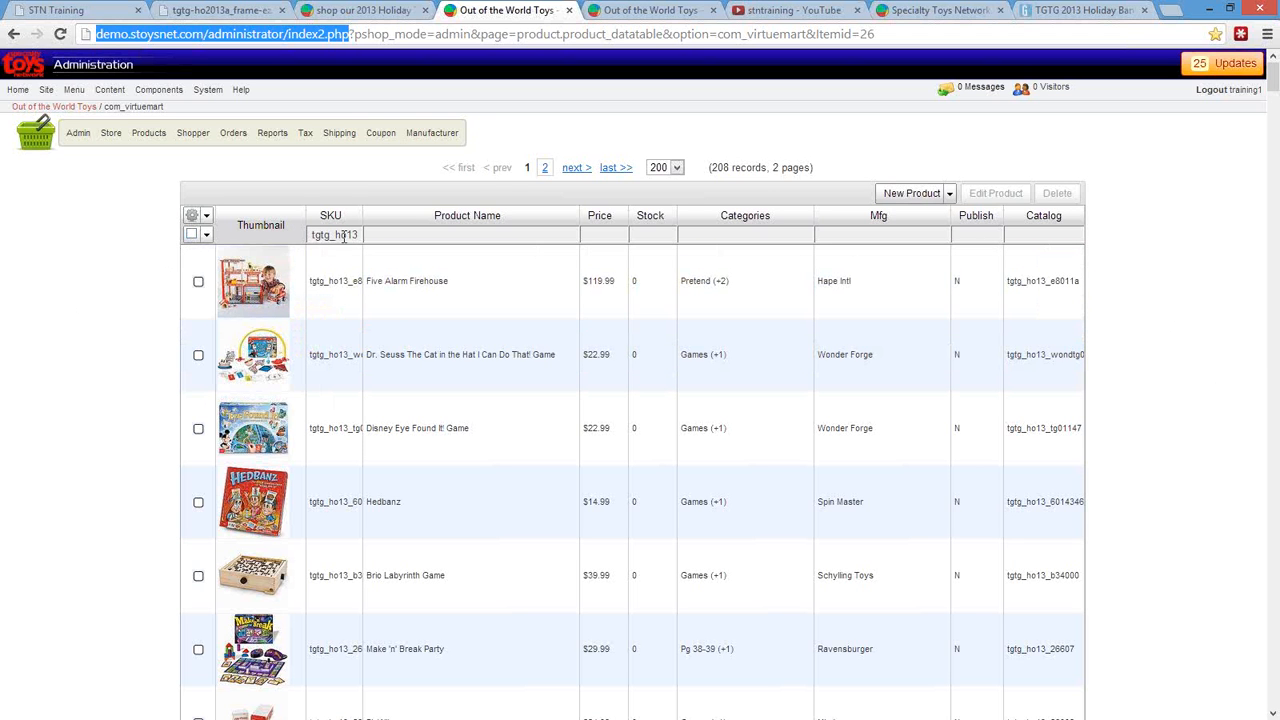
{"action": "left_click_drag", "start_coordinate": [333, 235], "coordinate": [410, 240]}
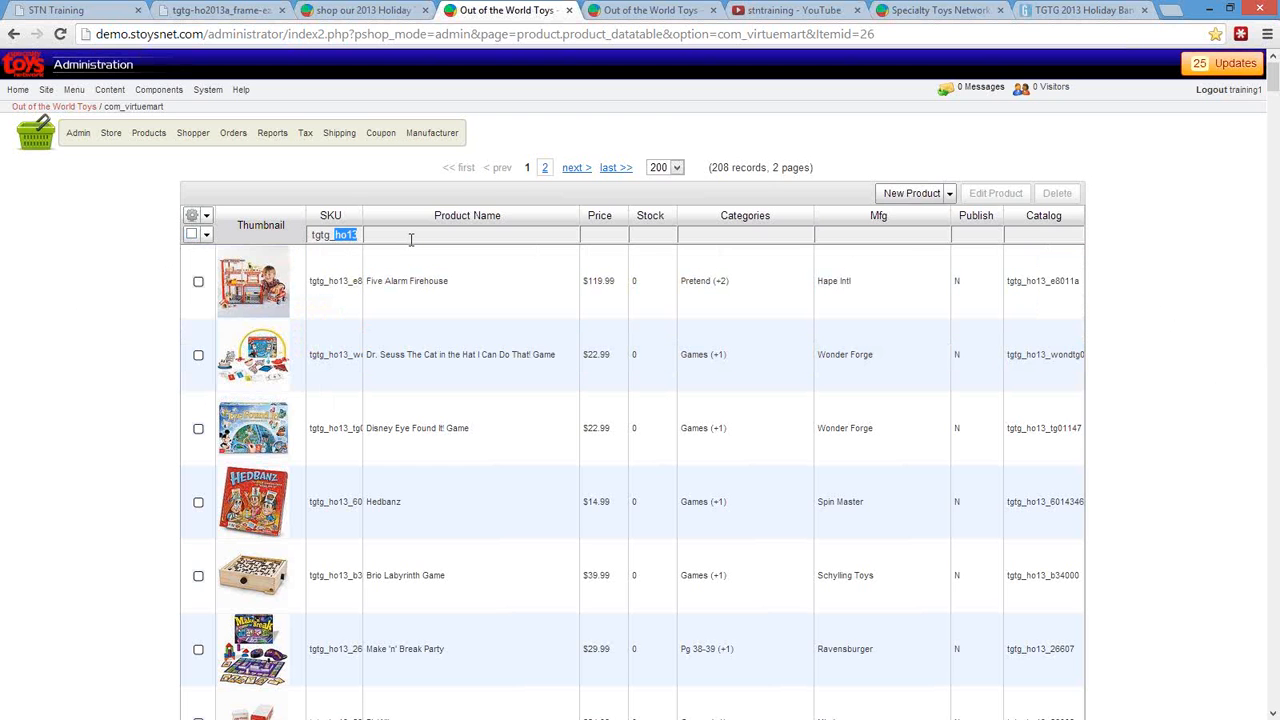
{"action": "type", "text": "ho13"}
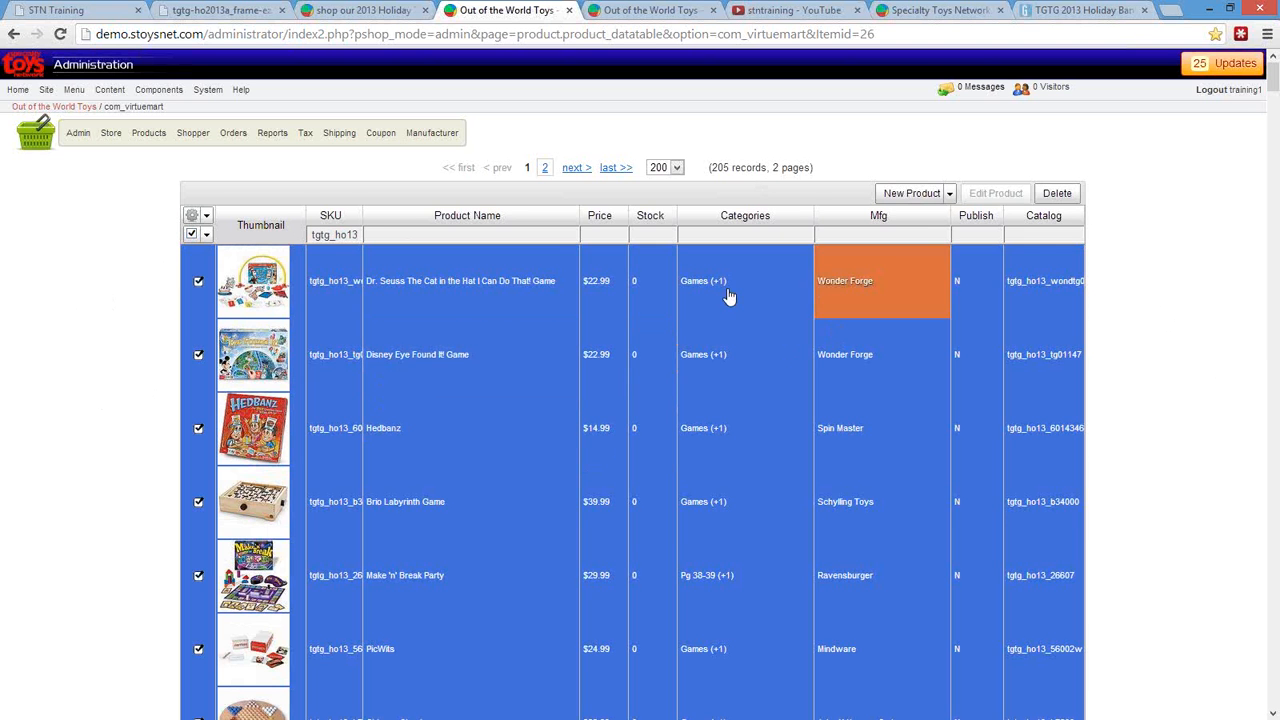
Add the 2013 Holiday Toy Catalog category to all selected products on the first page and save.
{"action": "left_click", "coordinate": [717, 291]}
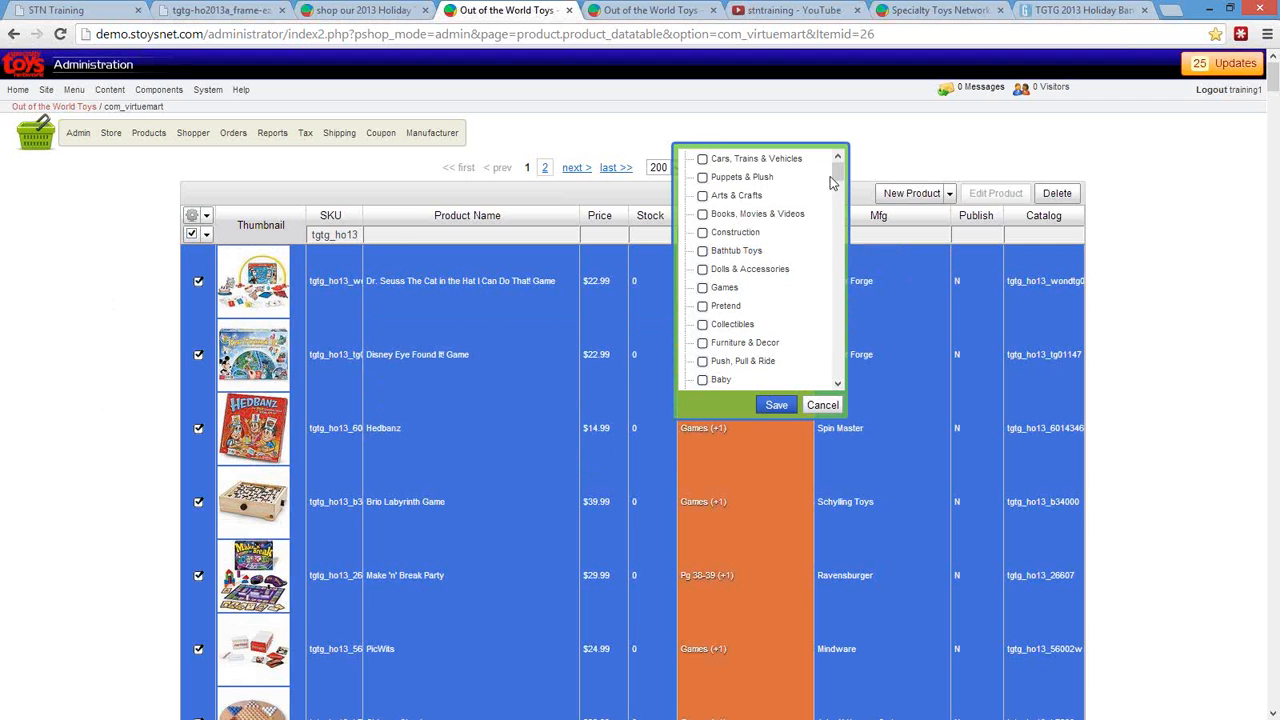
{"action": "left_click_drag", "start_coordinate": [838, 172], "coordinate": [840, 330]}
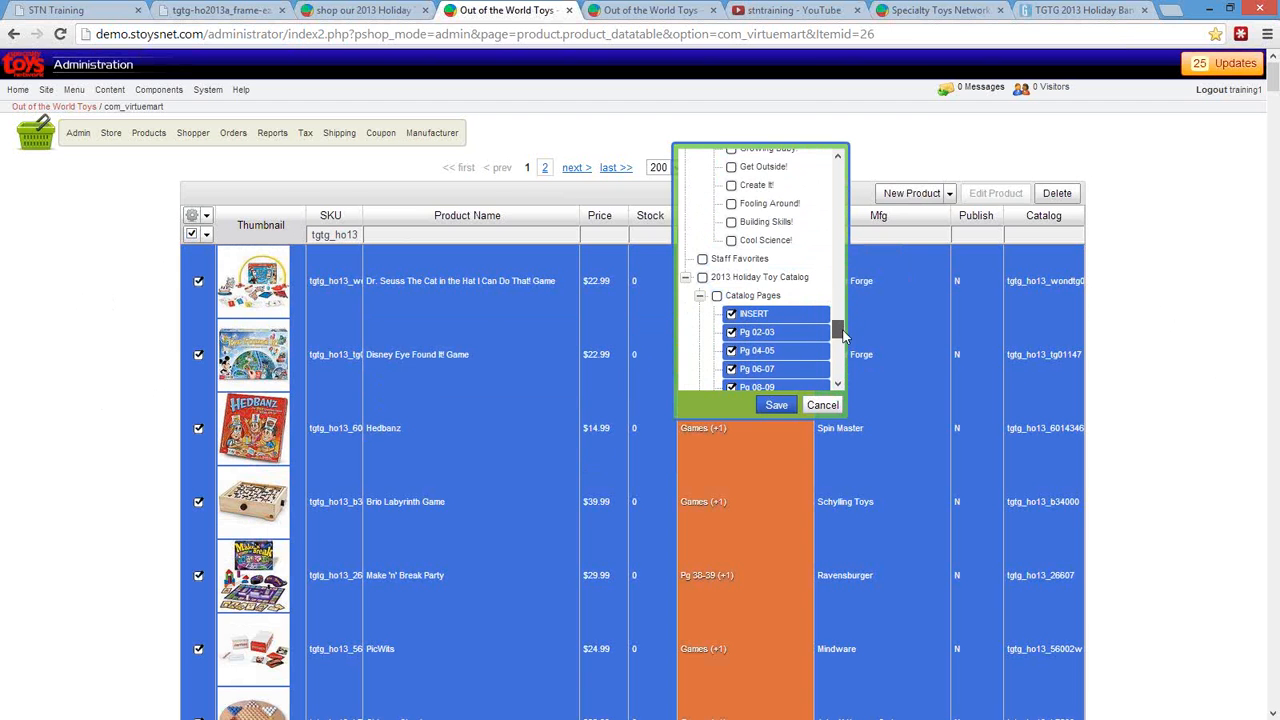
{"action": "left_click", "coordinate": [703, 279]}
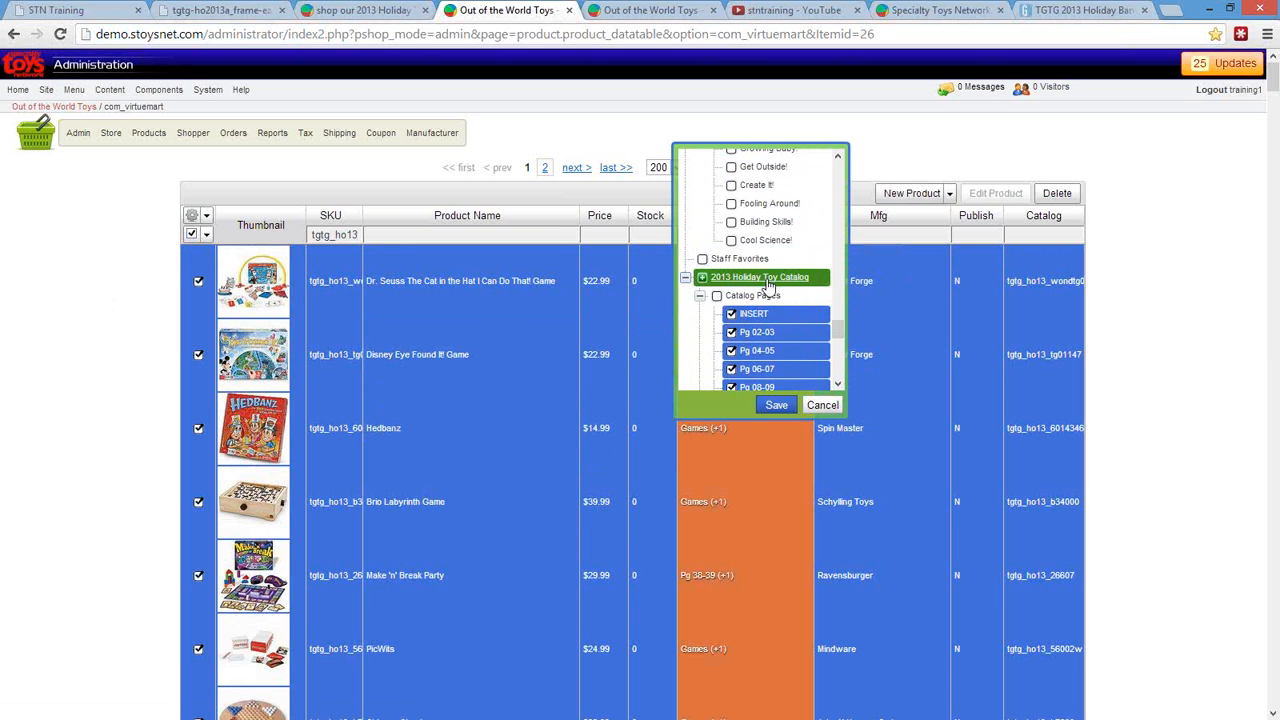
{"action": "left_click", "coordinate": [779, 406]}
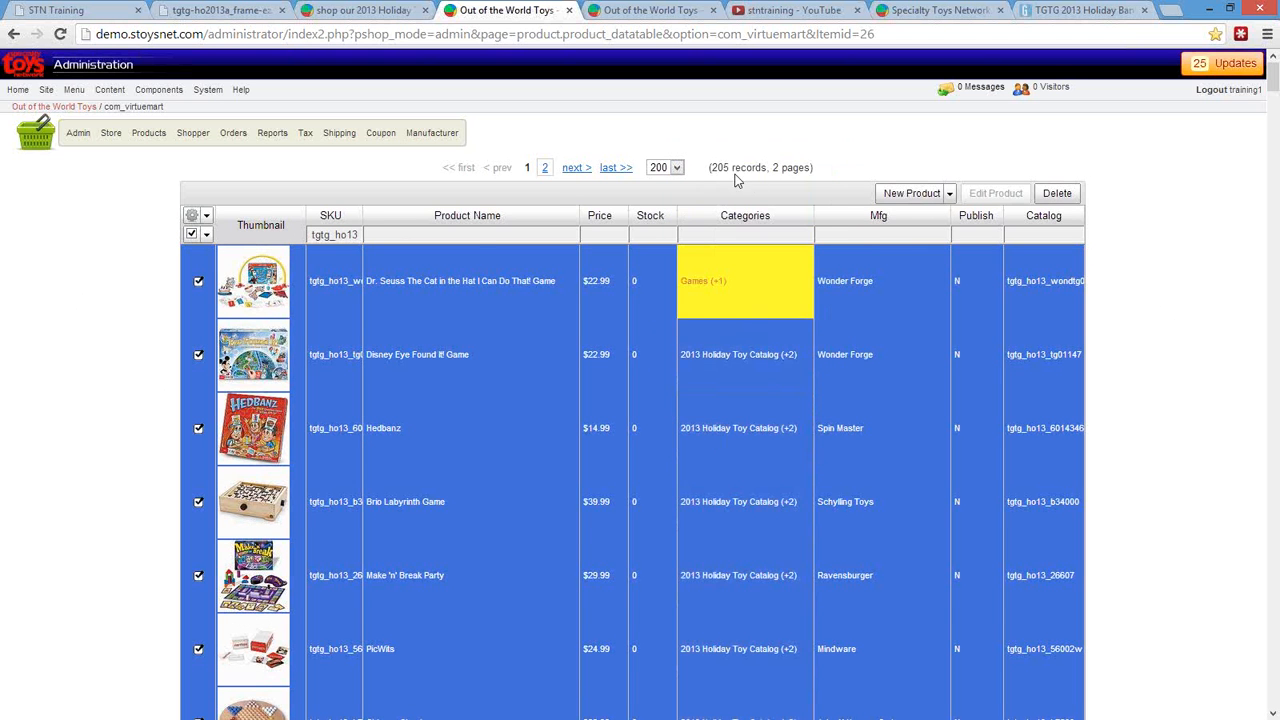
On the second page of results, select all products, add the 2013 Holiday Toy Catalog category to them and save.
{"action": "left_click", "coordinate": [576, 167]}
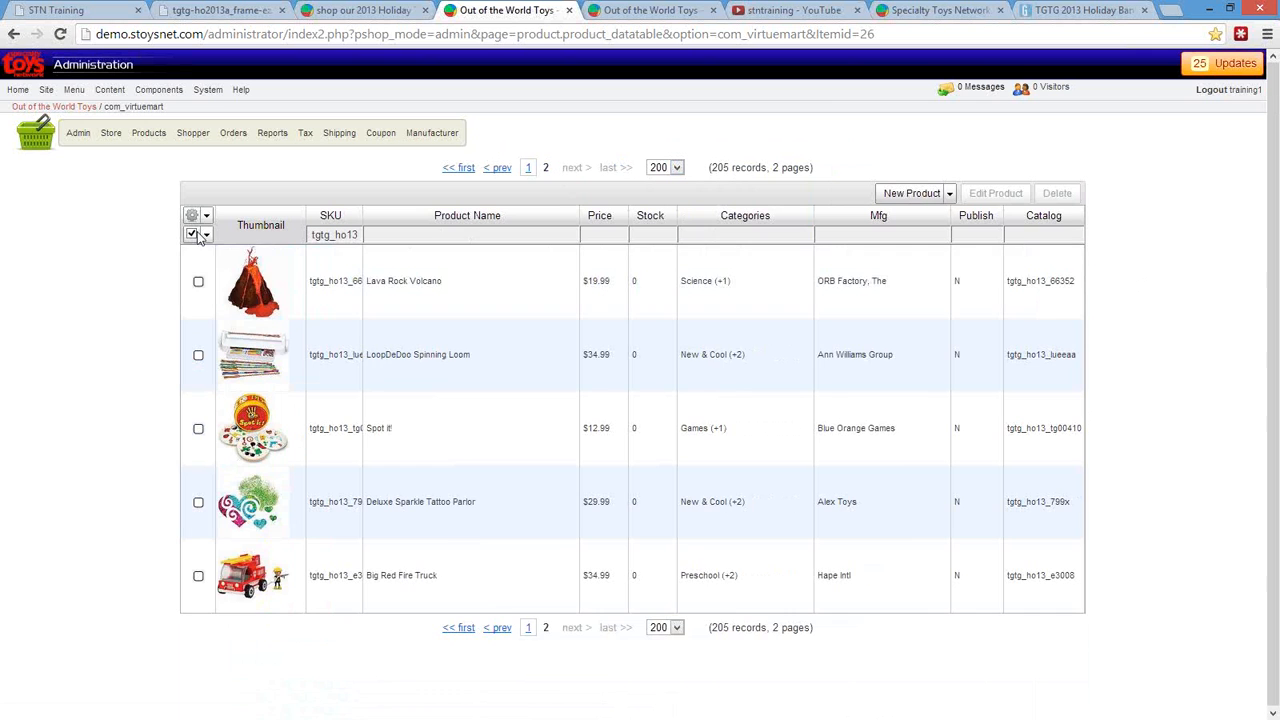
{"action": "left_click", "coordinate": [191, 236]}
{"action": "left_click", "coordinate": [221, 273]}
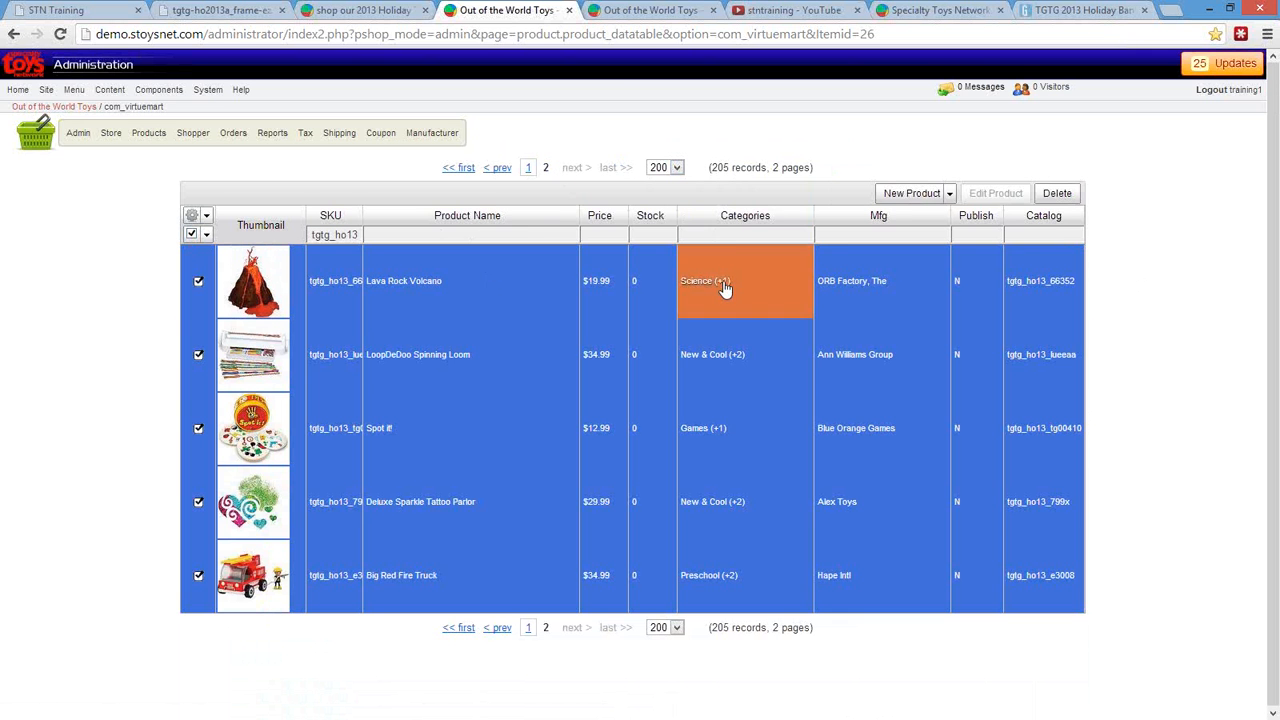
{"action": "left_click", "coordinate": [724, 289]}
{"action": "left_click", "coordinate": [703, 278]}
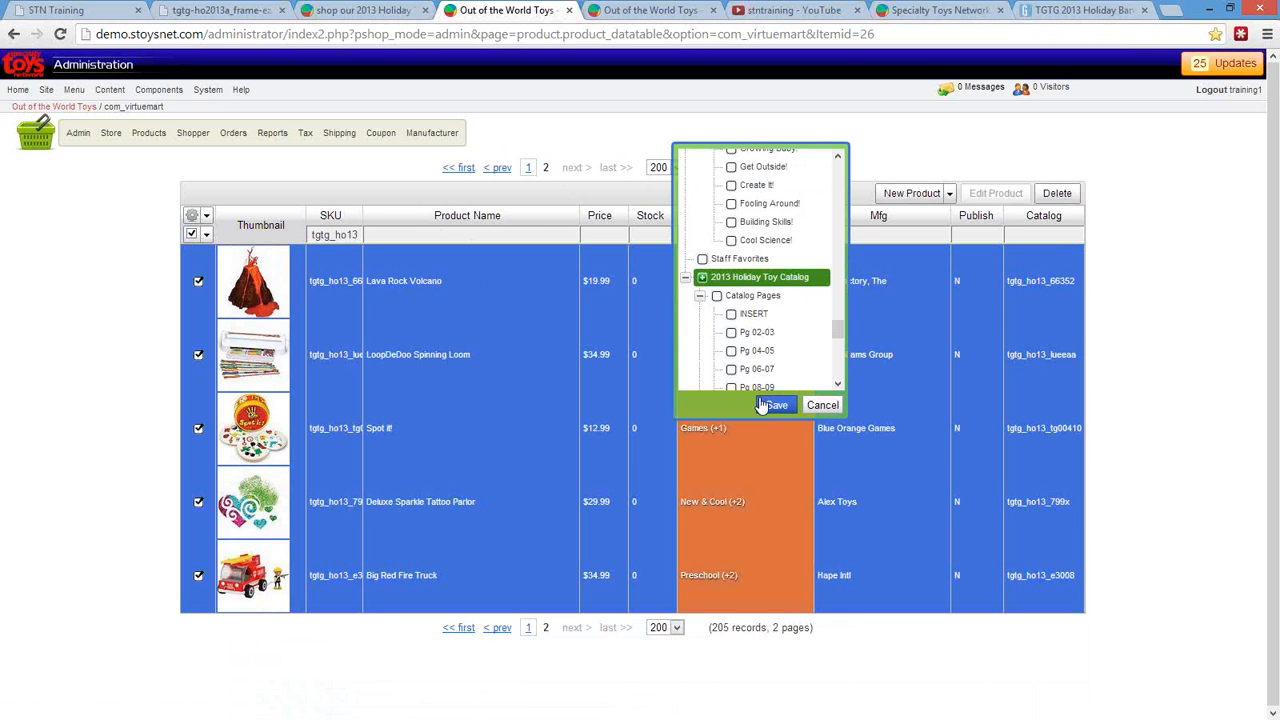
{"action": "left_click", "coordinate": [762, 405]}
In the second administration tab, add the 2013 Holiday Toy Catalog category to the TENZI product and save.
{"action": "left_click", "coordinate": [630, 12]}
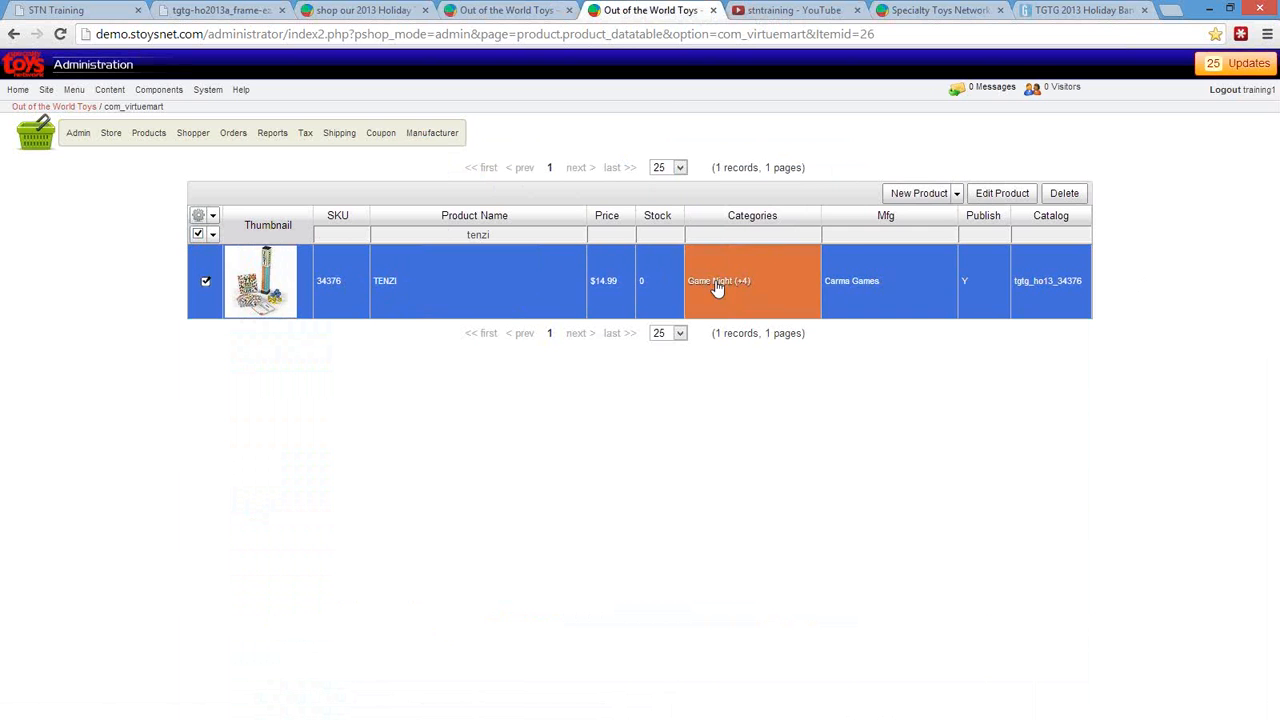
{"action": "left_click", "coordinate": [811, 297]}
{"action": "left_click_drag", "start_coordinate": [846, 362], "coordinate": [846, 325]}
{"action": "left_click", "coordinate": [795, 320]}
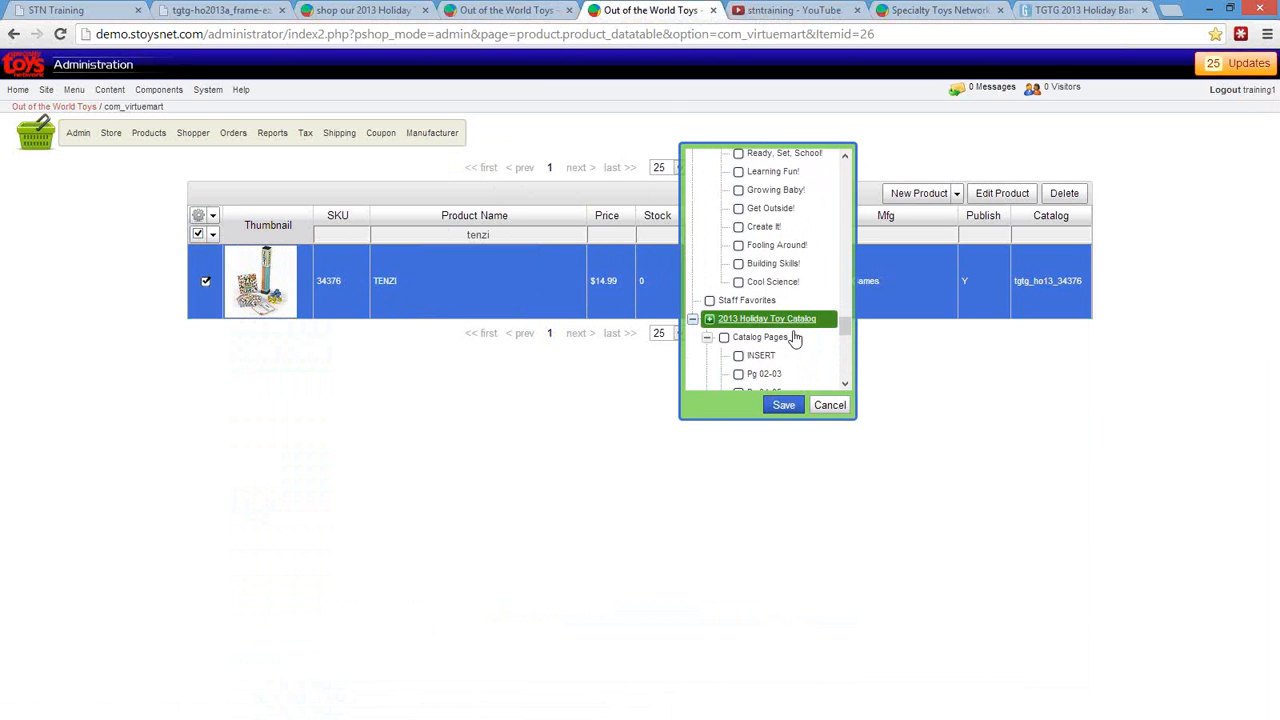
{"action": "left_click", "coordinate": [786, 408]}
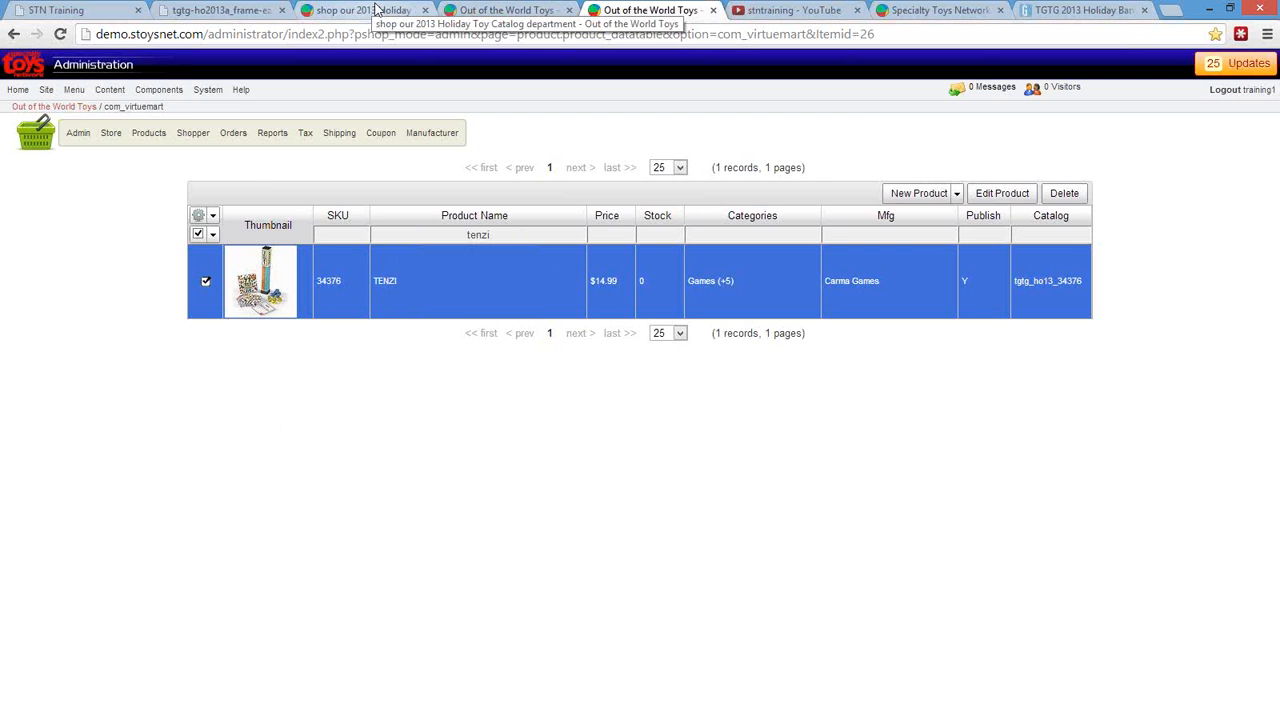
Switch to the storefront tab, reload the 2013 Holiday Toy Catalog department and check which products it lists.
{"action": "left_click", "coordinate": [376, 9]}
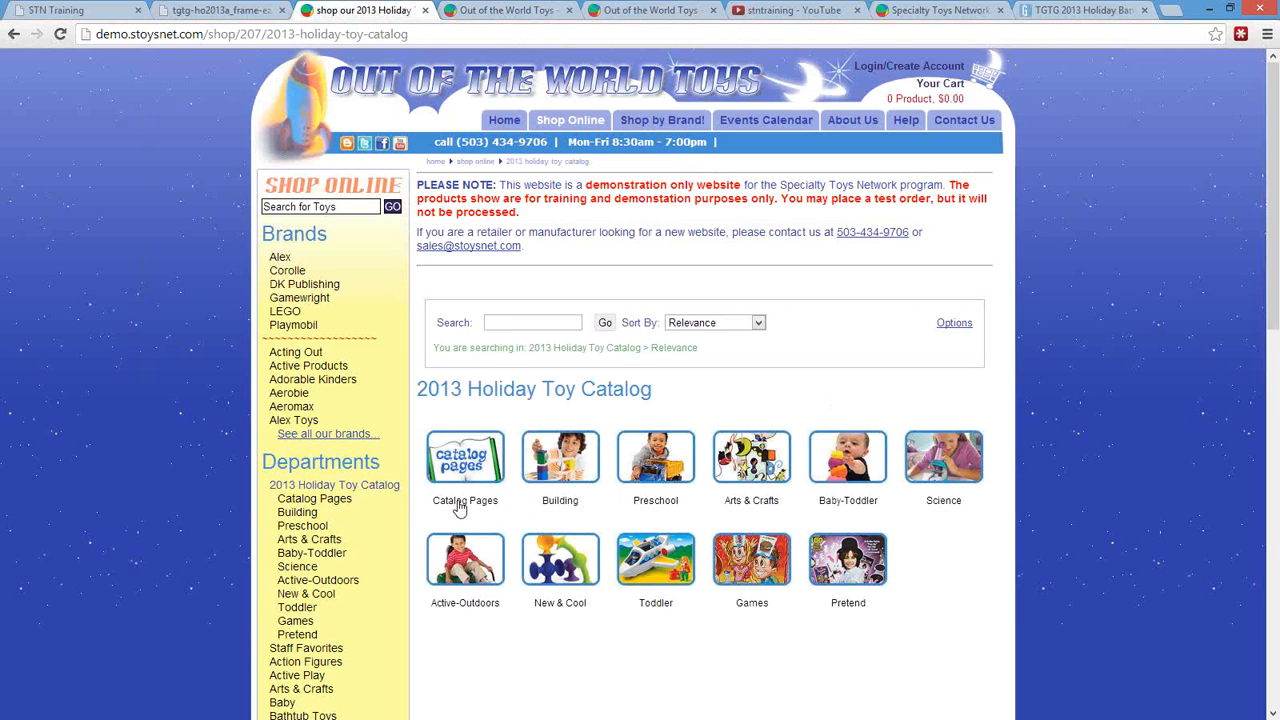
{"action": "left_click", "coordinate": [352, 489]}
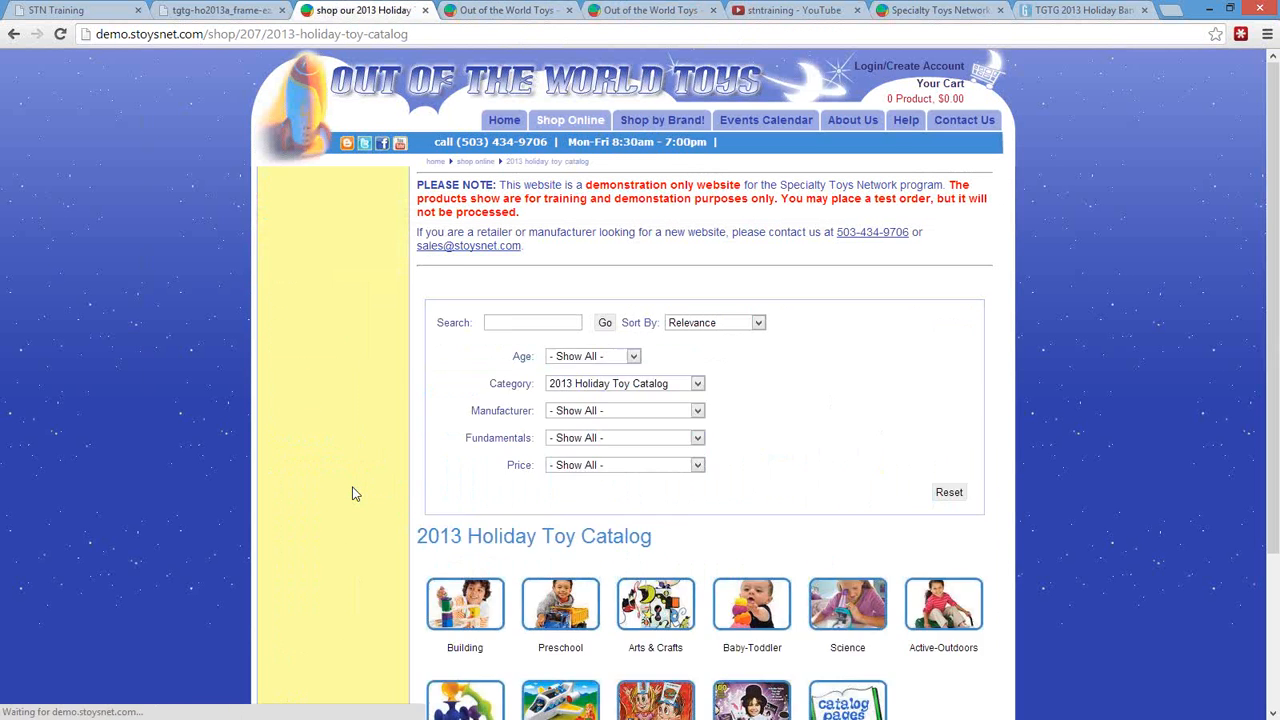
{"action": "scroll", "coordinate": [877, 590], "scroll_direction": "down", "scroll_amount": 3}
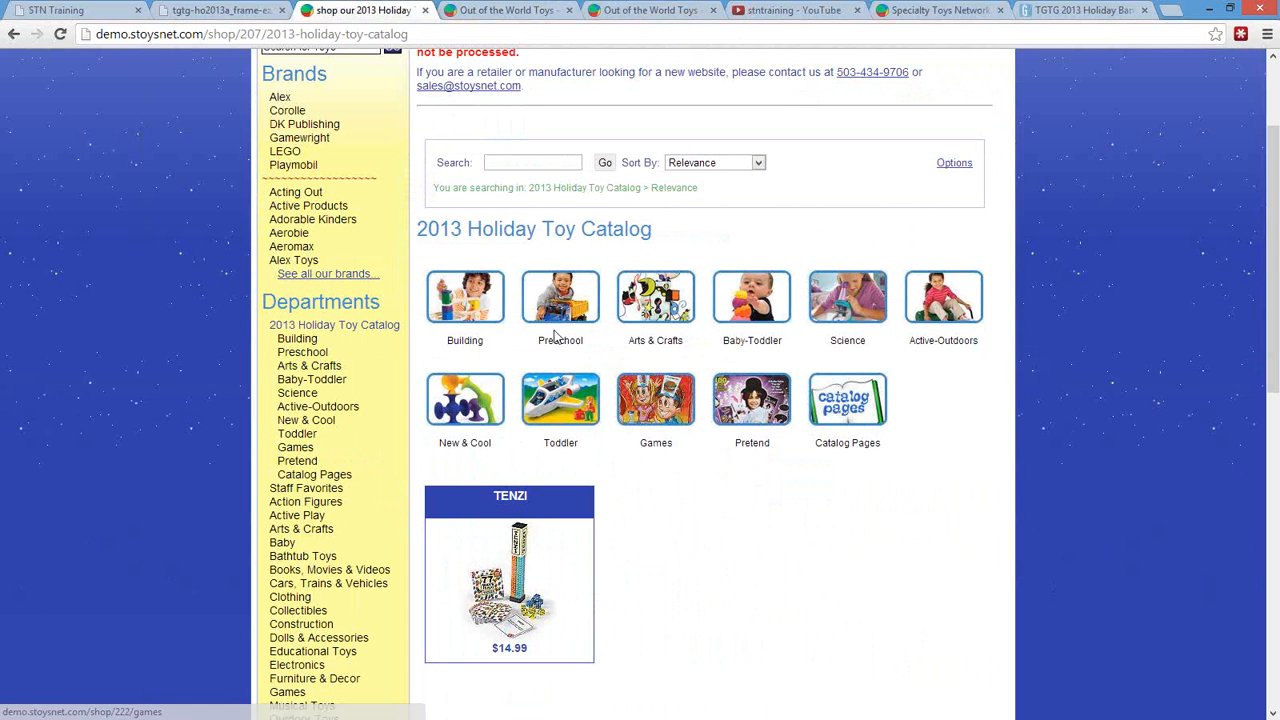
In the first administration tab, filter the products by the category text 2013 ho and clear the SKU filter.
{"action": "left_click", "coordinate": [545, 10]}
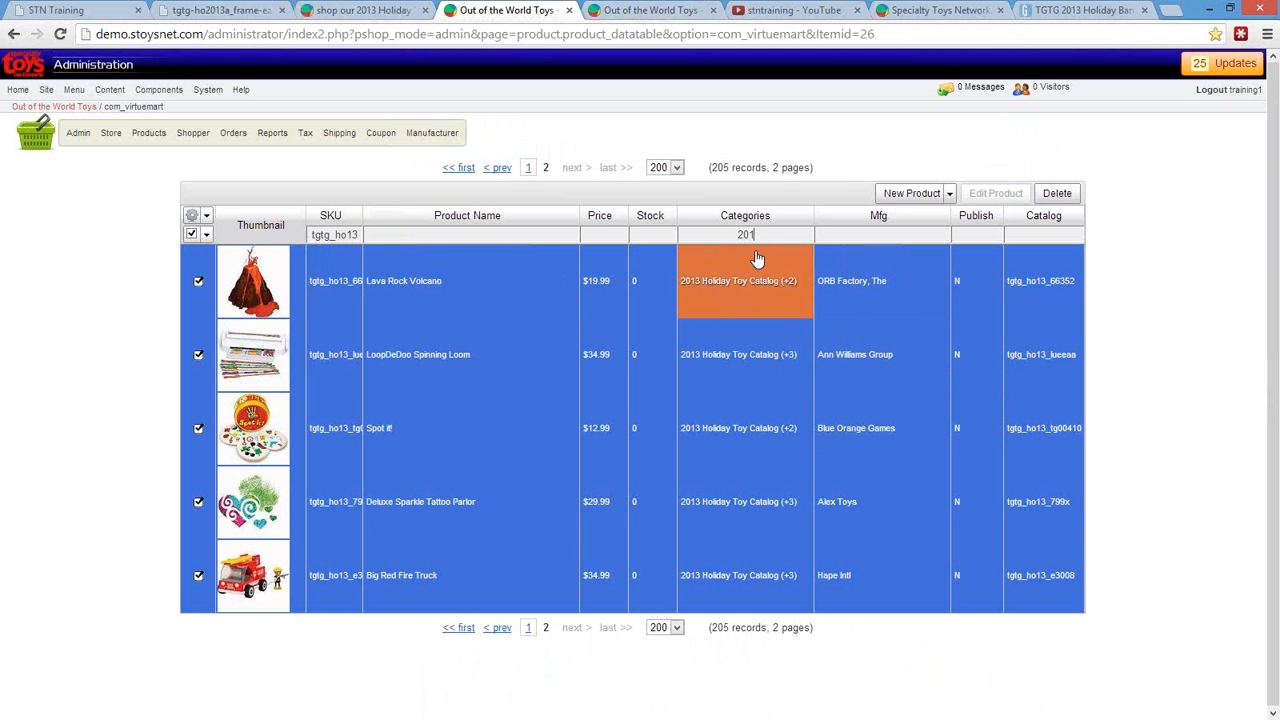
{"action": "type", "text": "ho"}
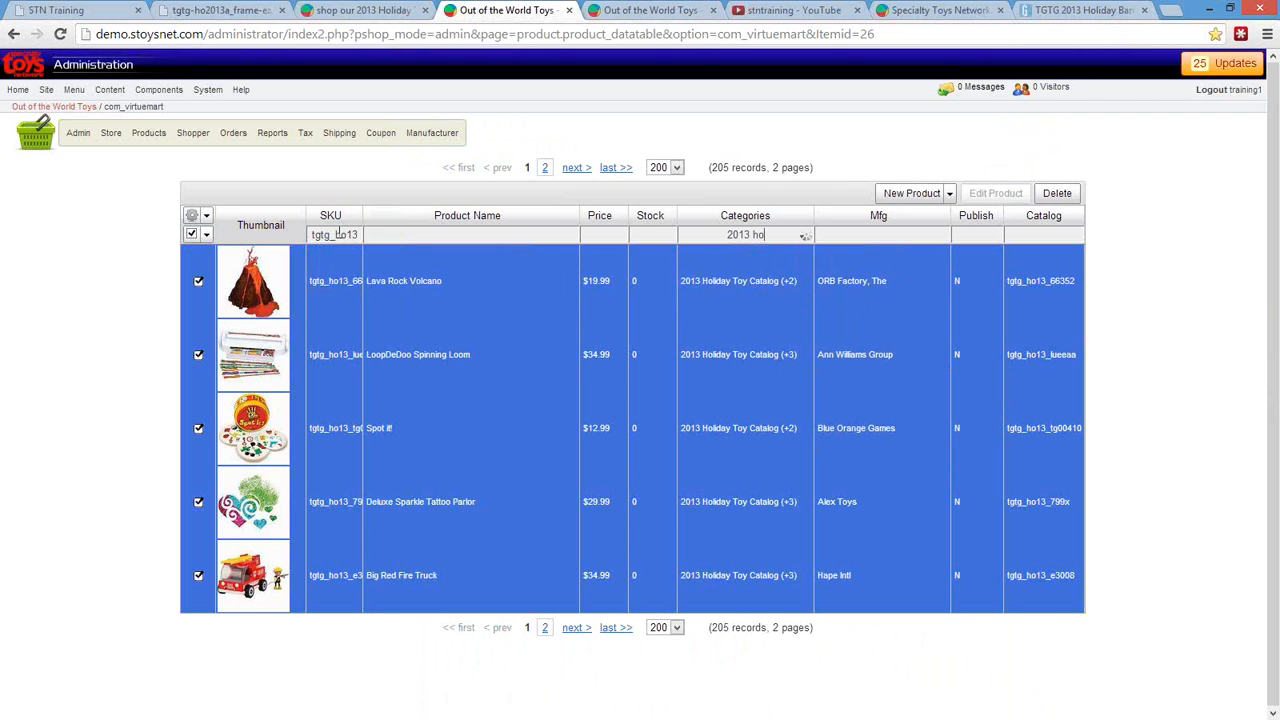
{"action": "key", "text": "ctrl+a"}
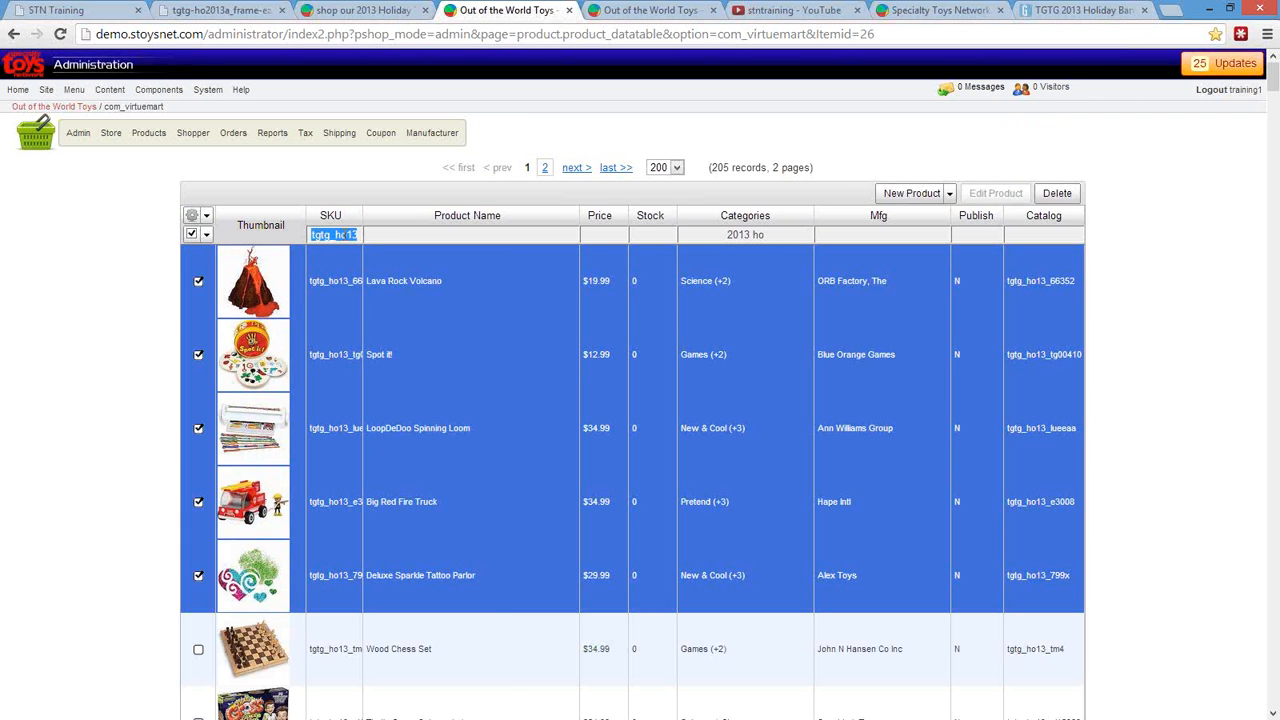
{"action": "key", "text": "BackSpace"}
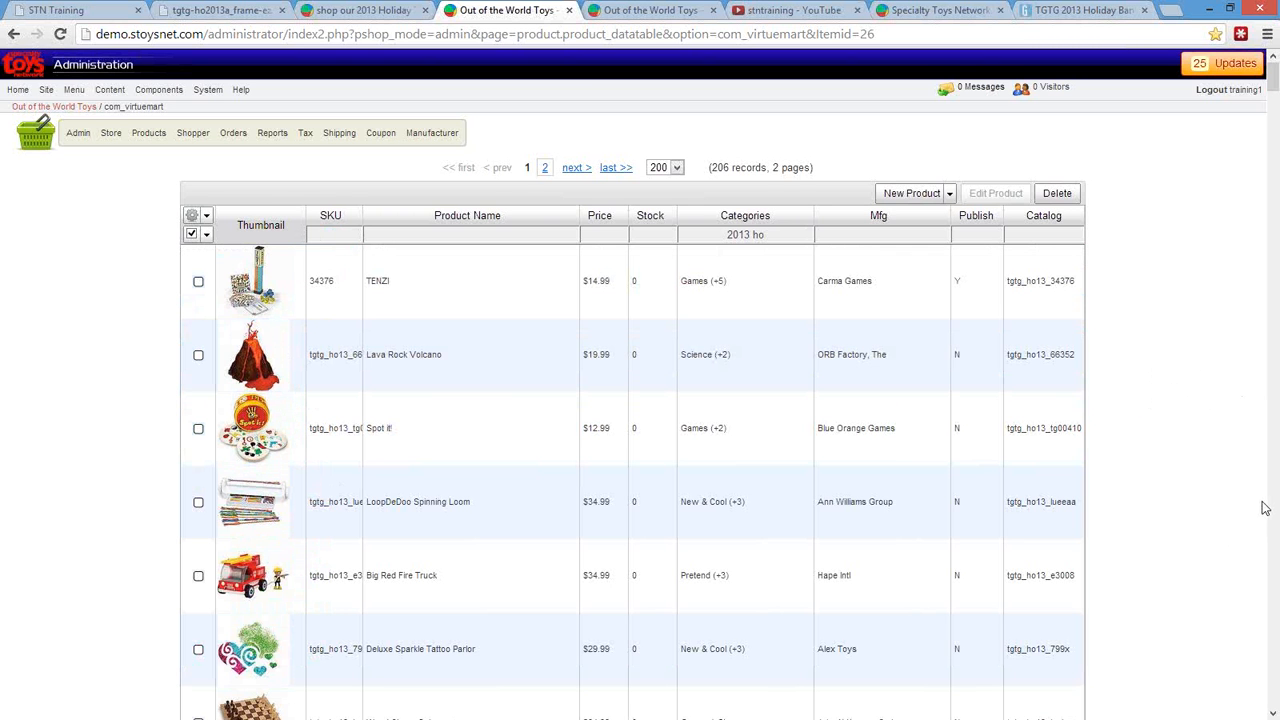
In the second administration tab, replace the product name filter with spot.
{"action": "left_click", "coordinate": [650, 10]}
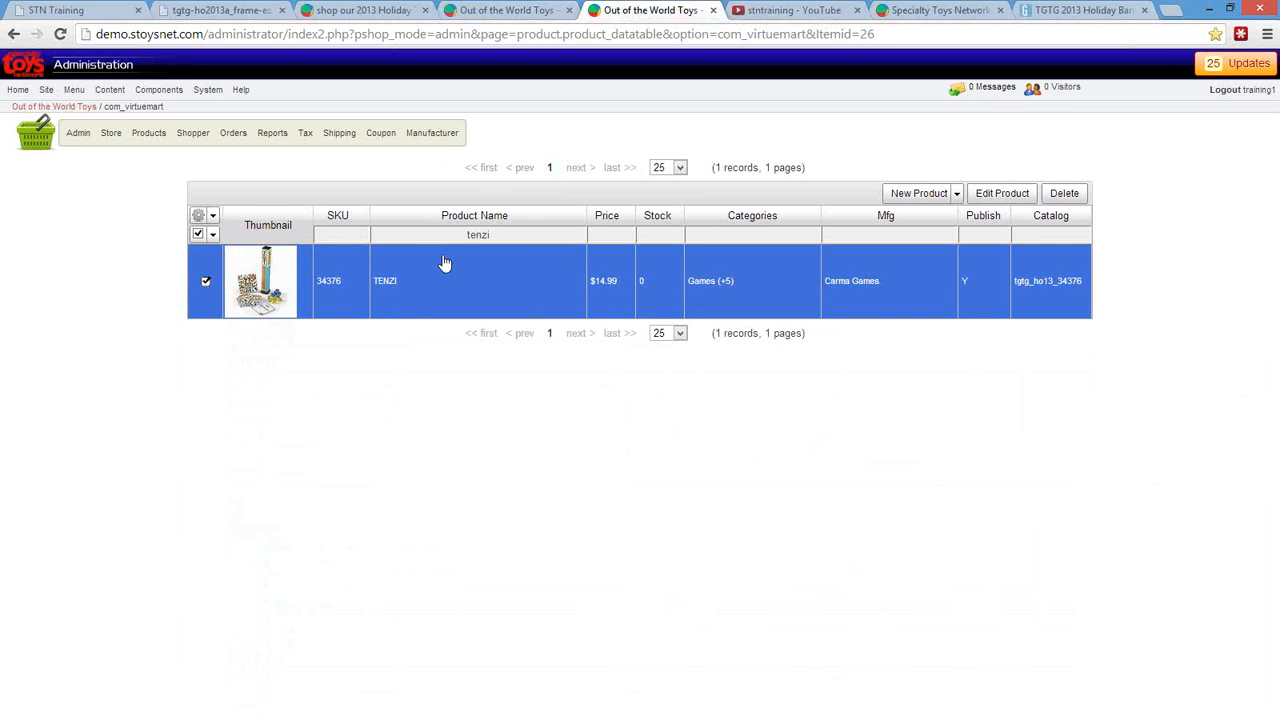
{"action": "left_click_drag", "start_coordinate": [500, 236], "coordinate": [437, 236]}
{"action": "type", "text": "spot"}
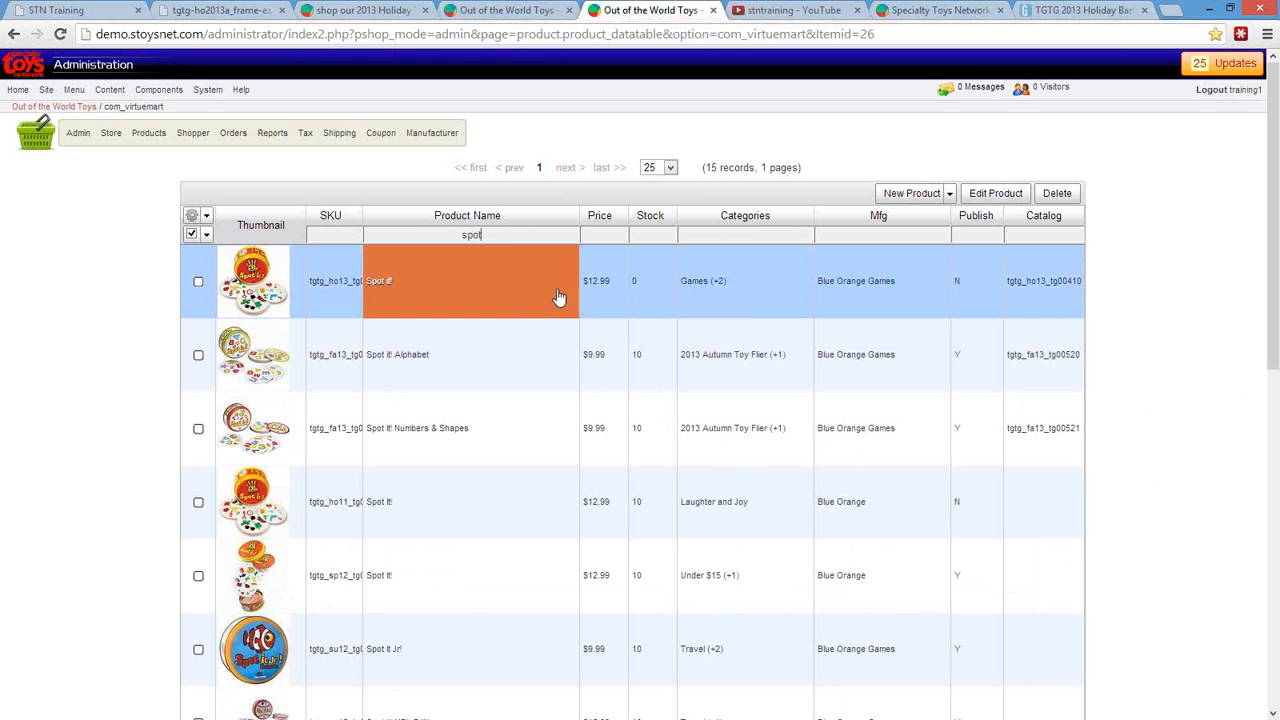
Set the SKU of the unpublished Spot It! product in the Laughter and Joy category to bo00410 and save it.
{"action": "left_click", "coordinate": [343, 505]}
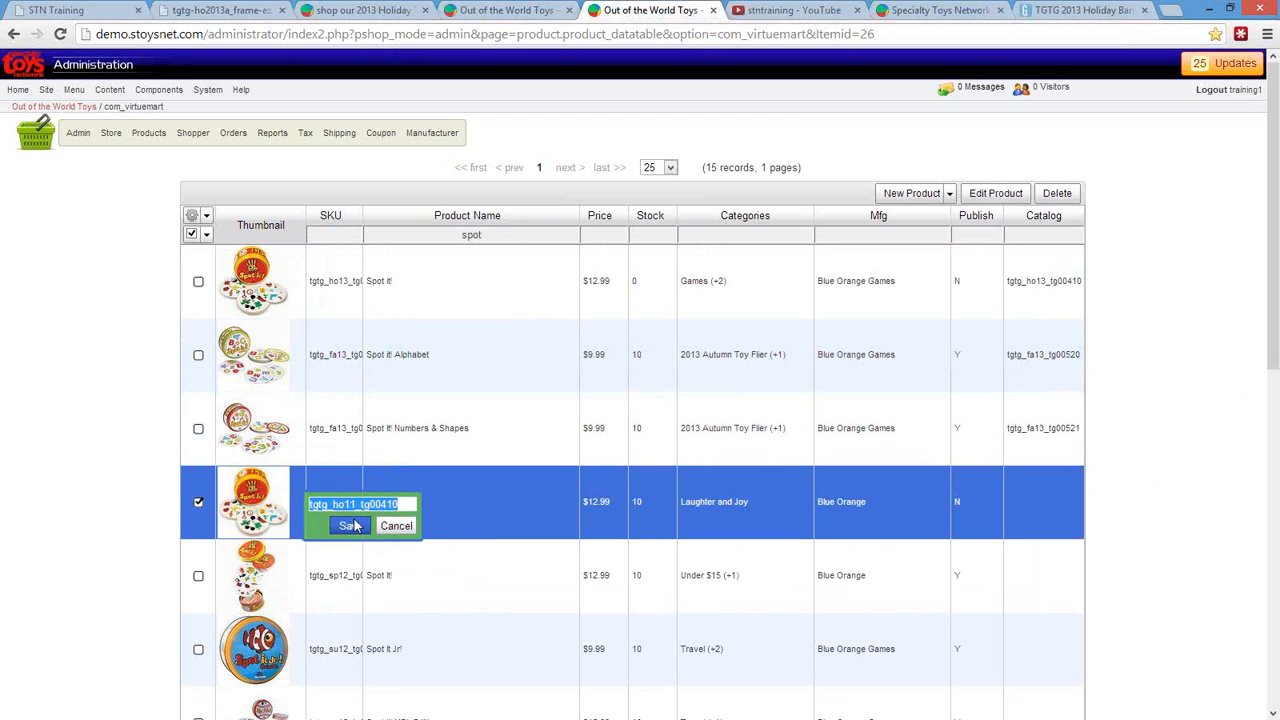
{"action": "left_click_drag", "start_coordinate": [372, 504], "coordinate": [233, 497]}
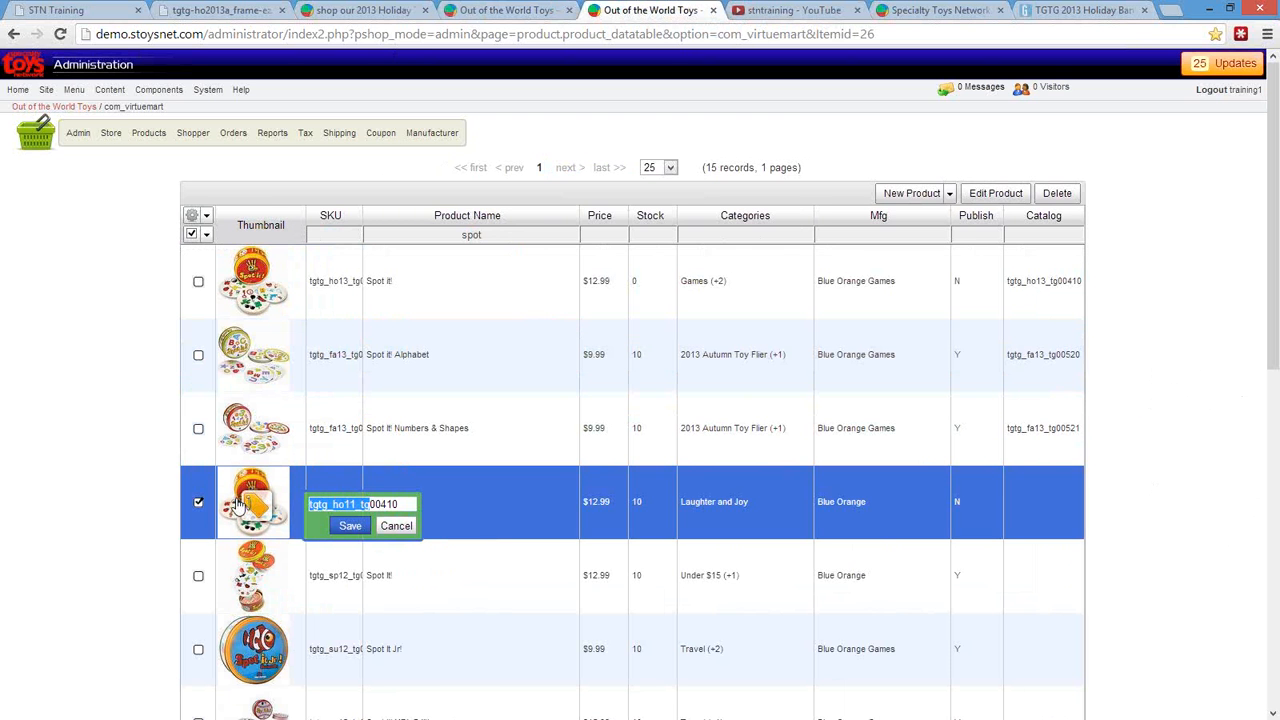
{"action": "key", "text": "BackSpace"}
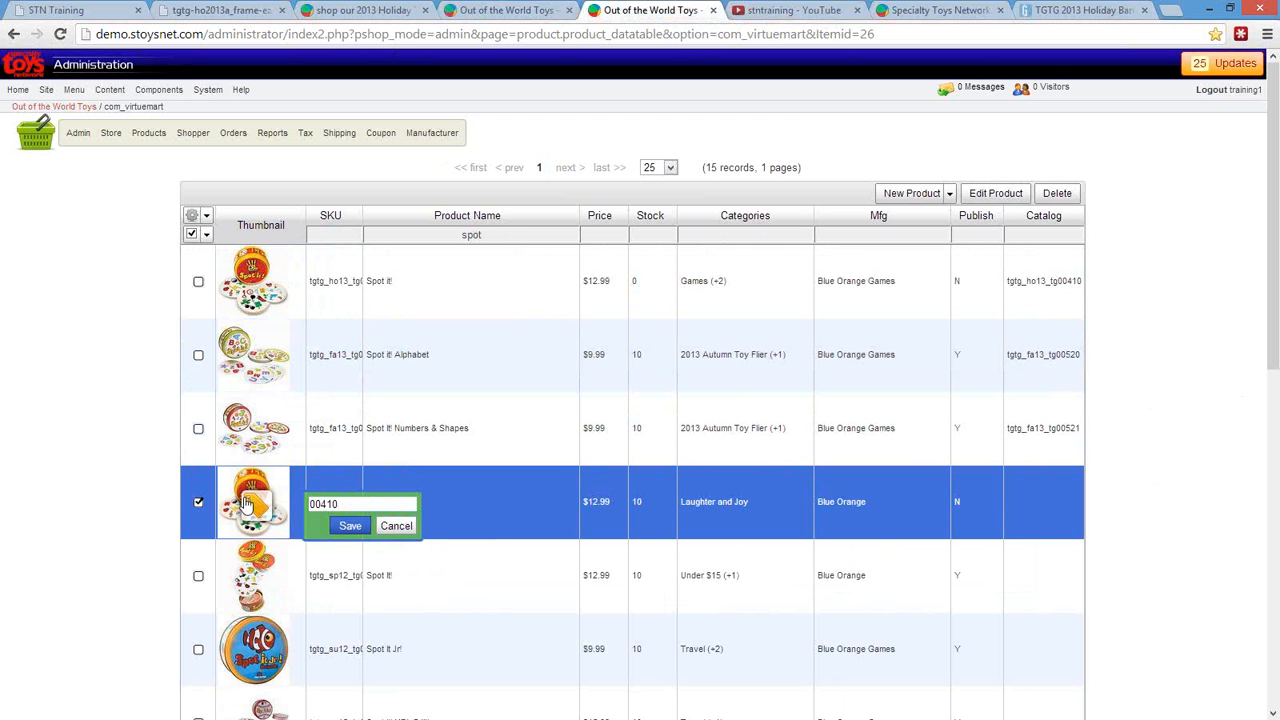
{"action": "left_click", "coordinate": [350, 526]}
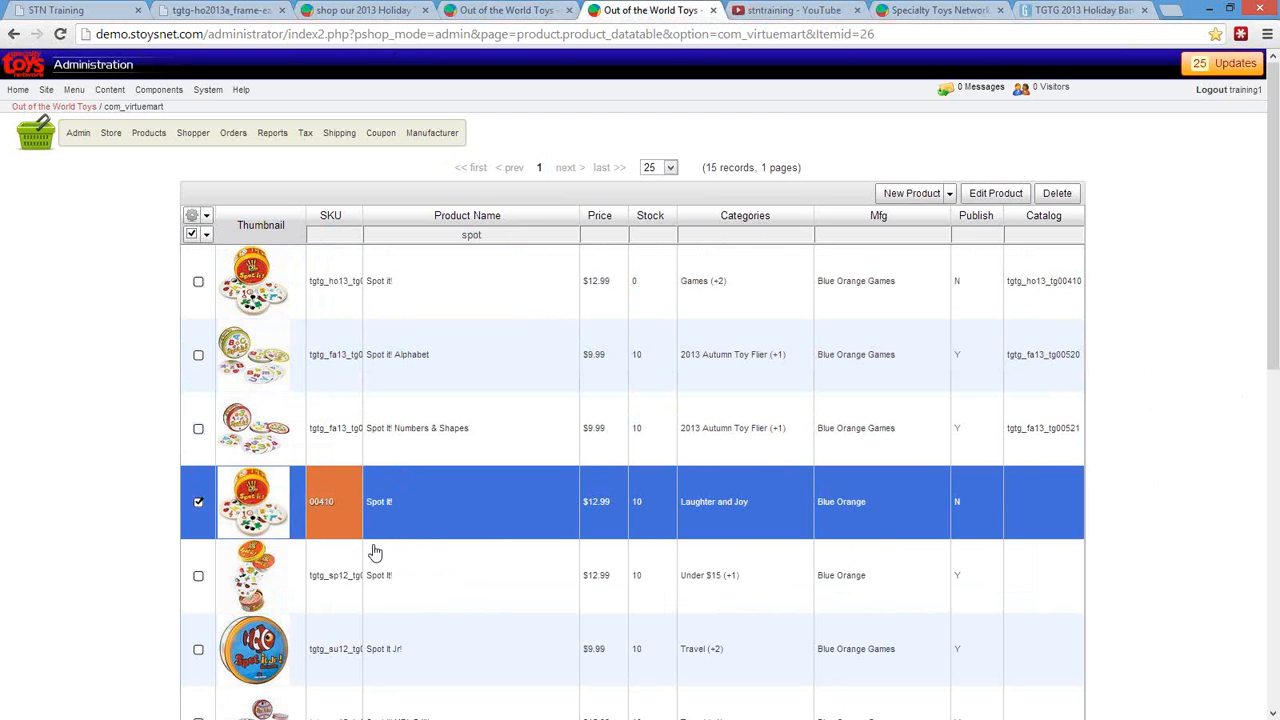
{"action": "left_click", "coordinate": [330, 510]}
{"action": "left_click", "coordinate": [310, 504]}
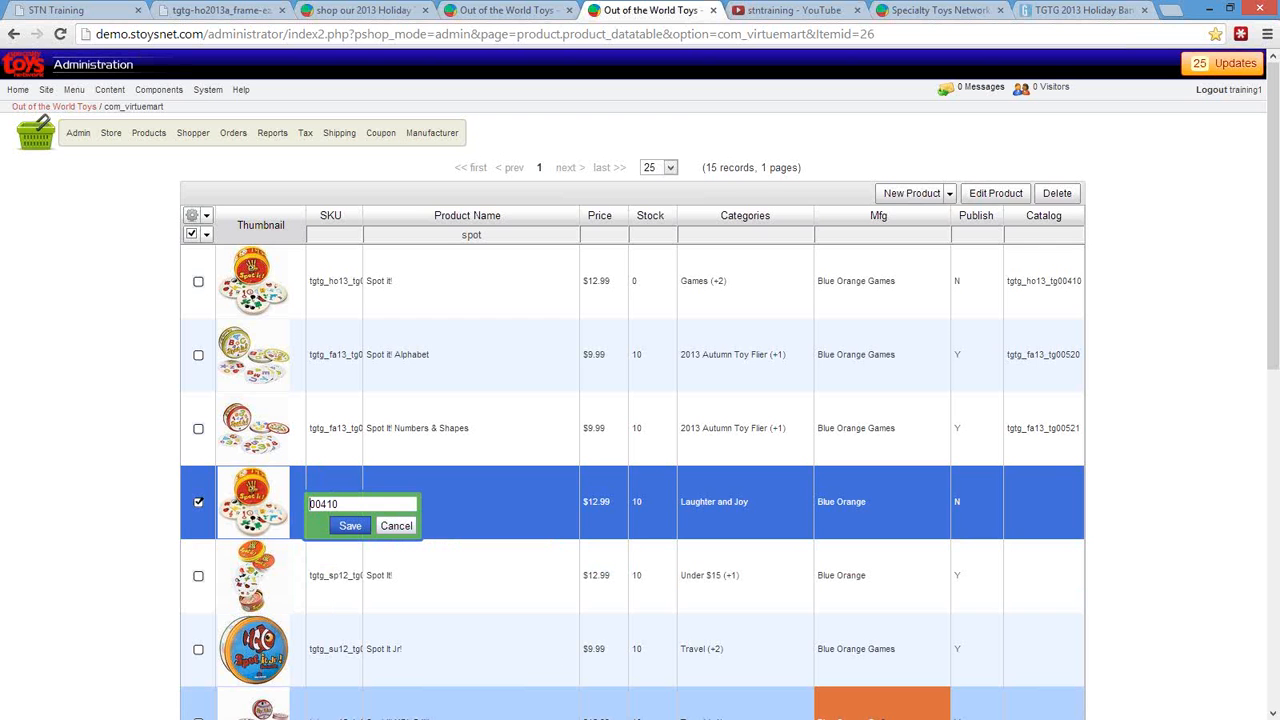
{"action": "type", "text": "bo"}
{"action": "left_click", "coordinate": [349, 526]}
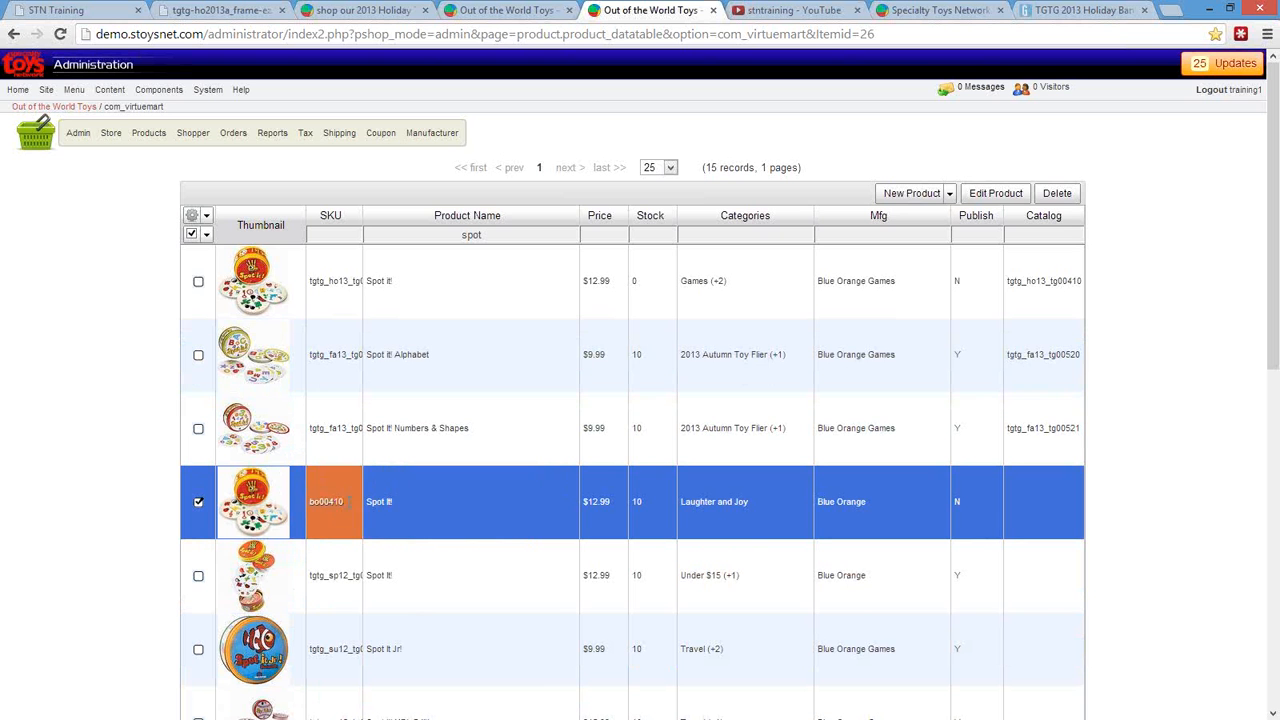
Copy the SKU bo00410 of the Laughter and Joy Spot It! product without changing it.
{"action": "left_click", "coordinate": [335, 503]}
{"action": "left_click", "coordinate": [365, 504]}
{"action": "double_click", "coordinate": [365, 504]}
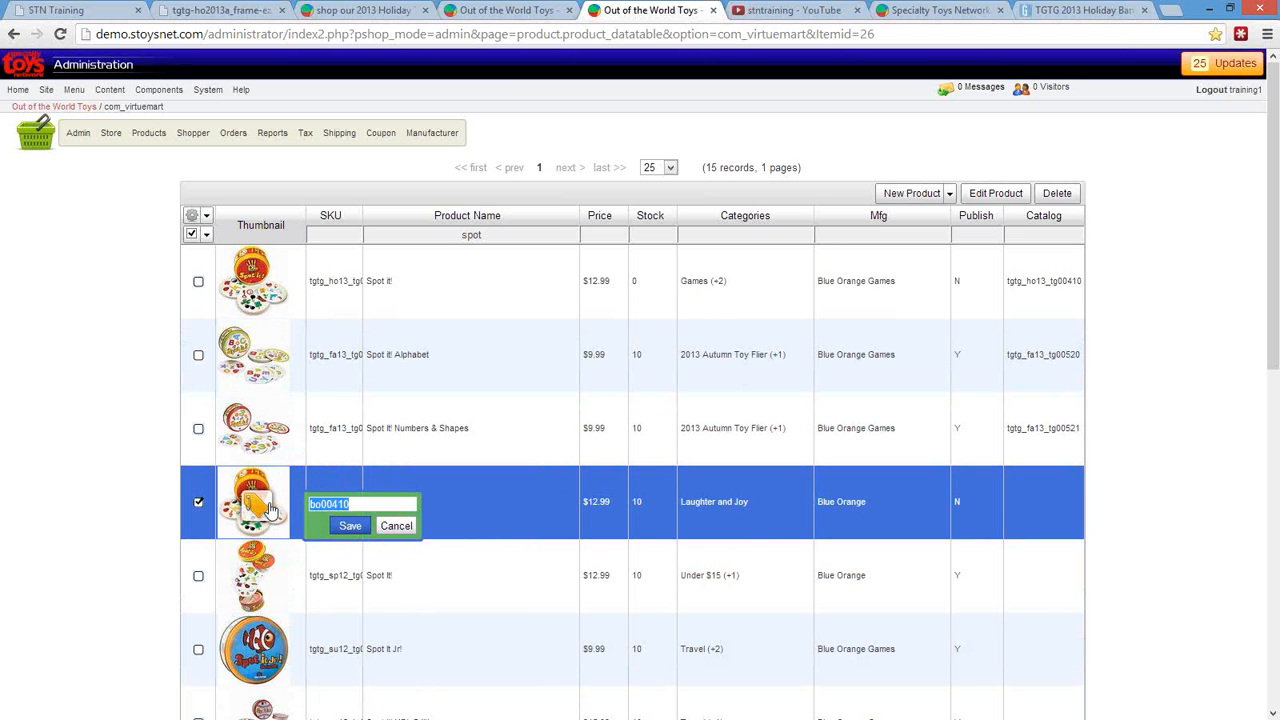
{"action": "left_click", "coordinate": [350, 527]}
{"action": "left_click", "coordinate": [312, 503]}
{"action": "key", "text": "ctrl+c"}
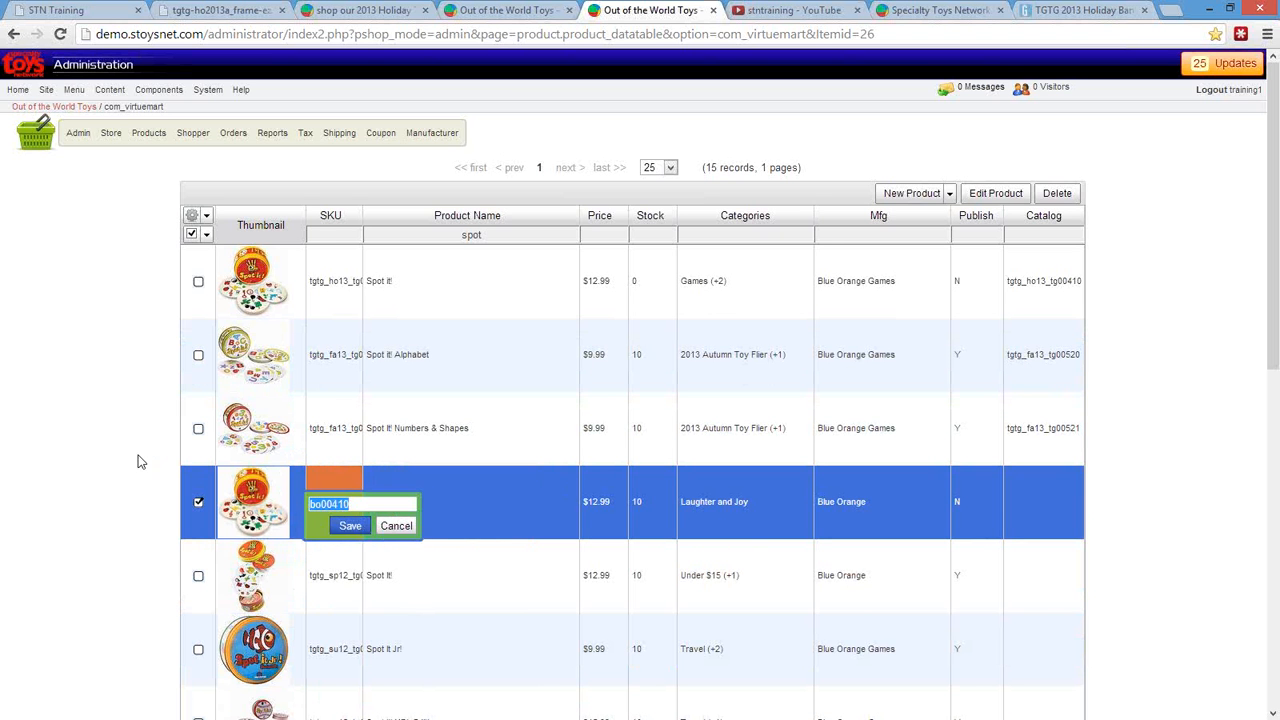
{"action": "left_click", "coordinate": [396, 527]}
In the first administration tab, clear the category filter and filter the products by the SKU text tgtg_ho13.
{"action": "key", "text": "ctrl+shift+Tab"}
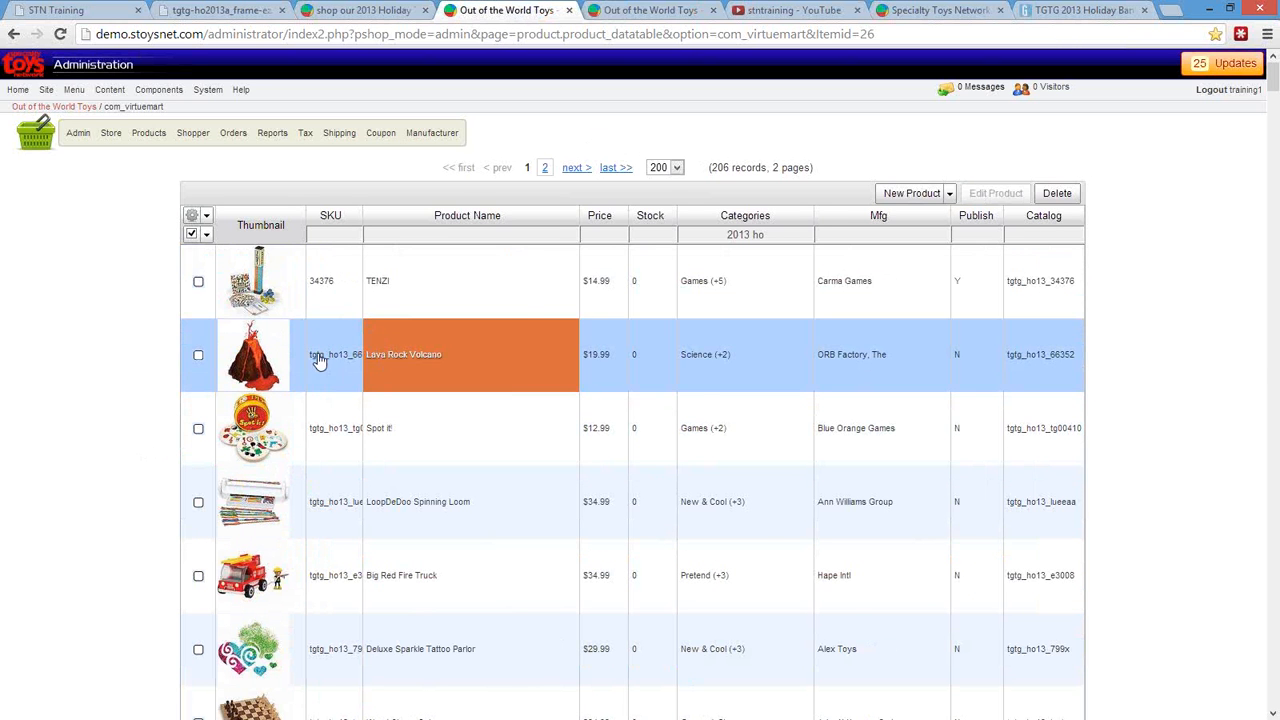
{"action": "left_click_drag", "start_coordinate": [770, 235], "coordinate": [659, 236]}
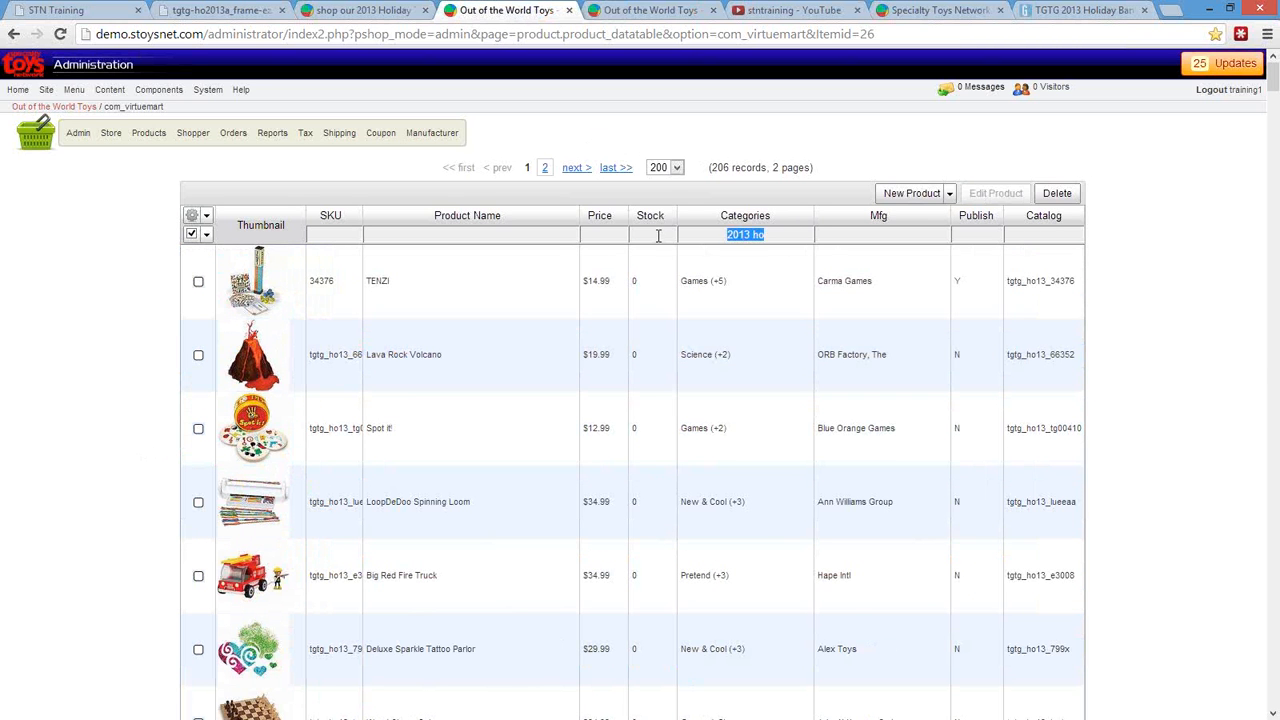
{"action": "key", "text": "BackSpace"}
{"action": "left_click", "coordinate": [340, 235]}
{"action": "type", "text": "tgtg_ho13"}
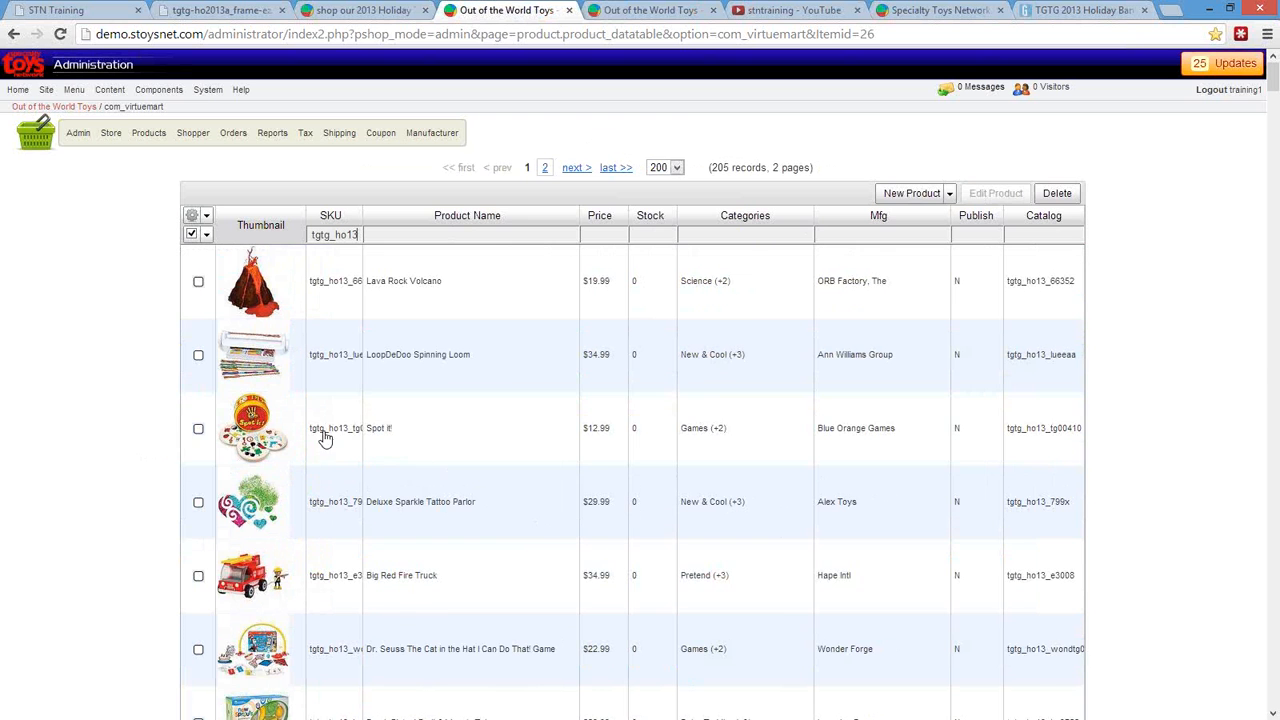
Try to replace the Spot it! product's SKU with the copied bo00410.
{"action": "left_click", "coordinate": [338, 432]}
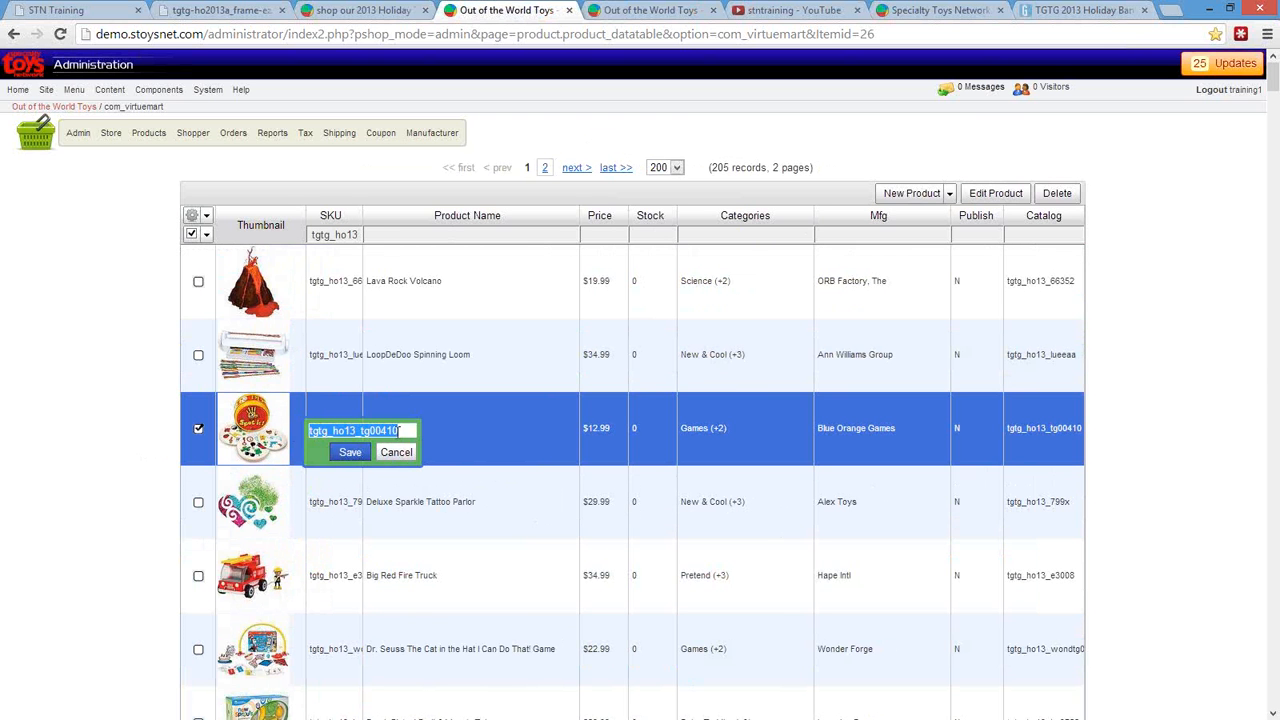
{"action": "key", "text": "ctrl+v"}
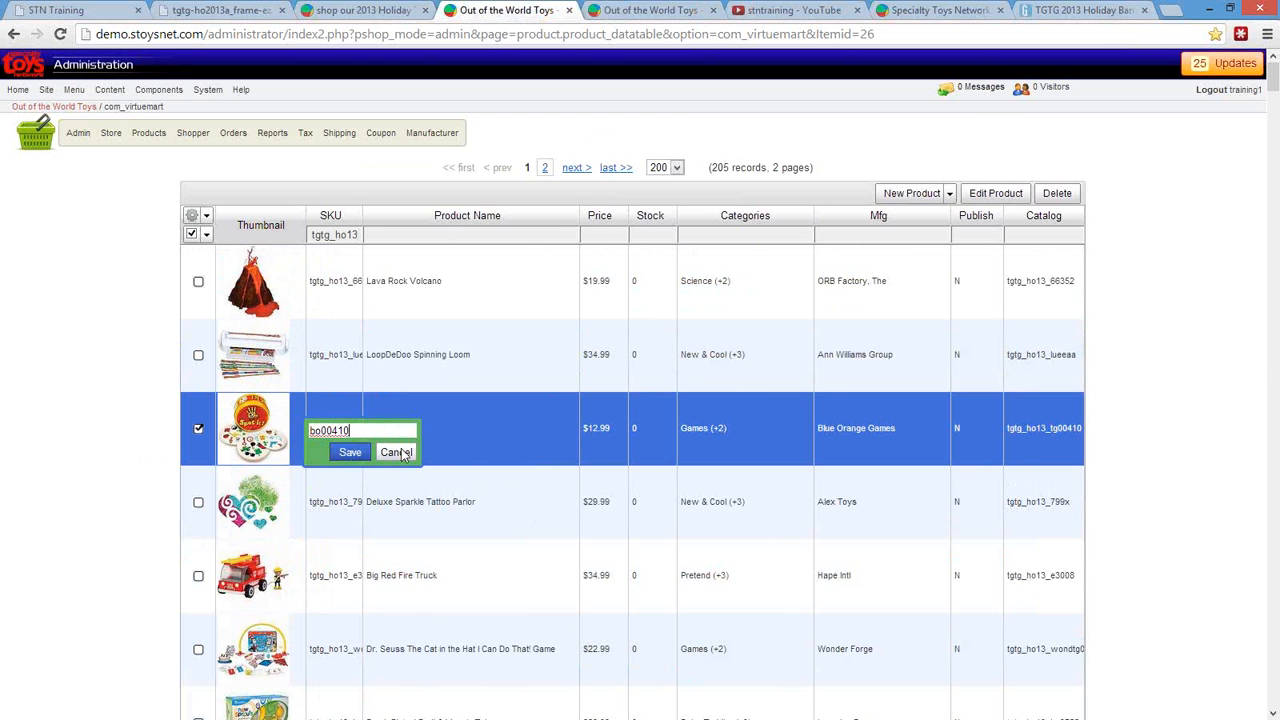
{"action": "left_click", "coordinate": [350, 456]}
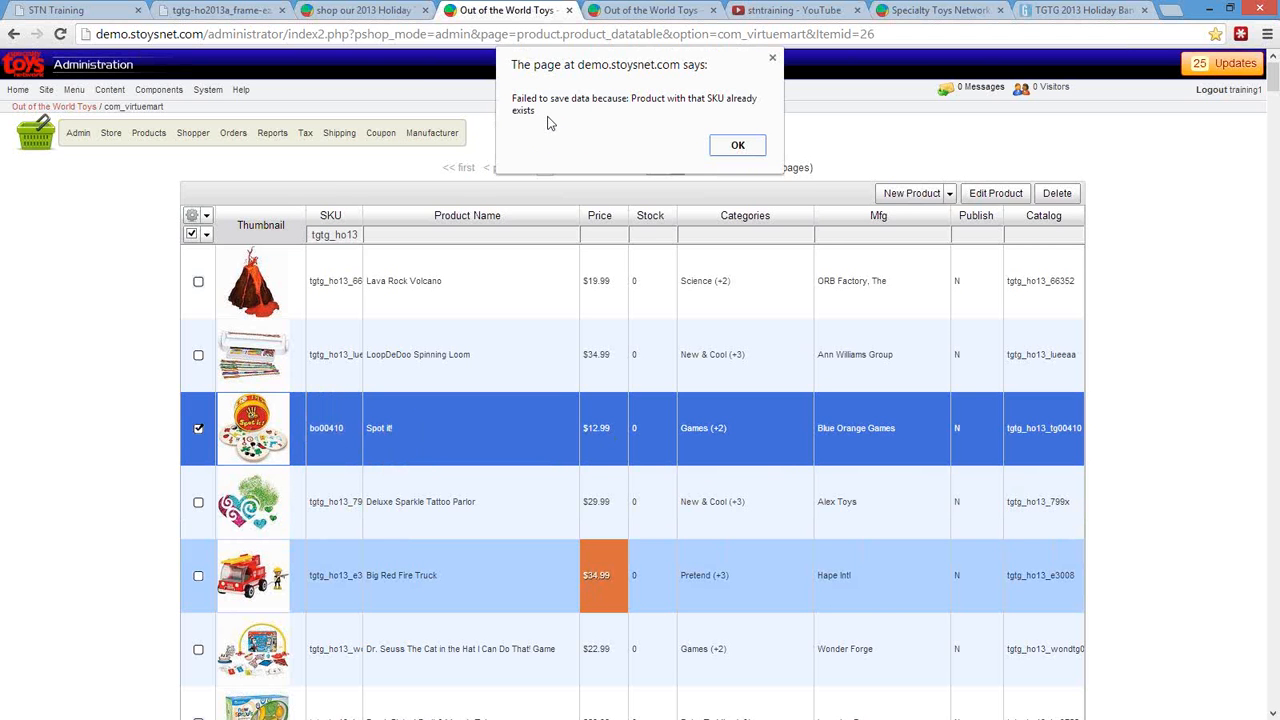
{"action": "left_click", "coordinate": [740, 146]}
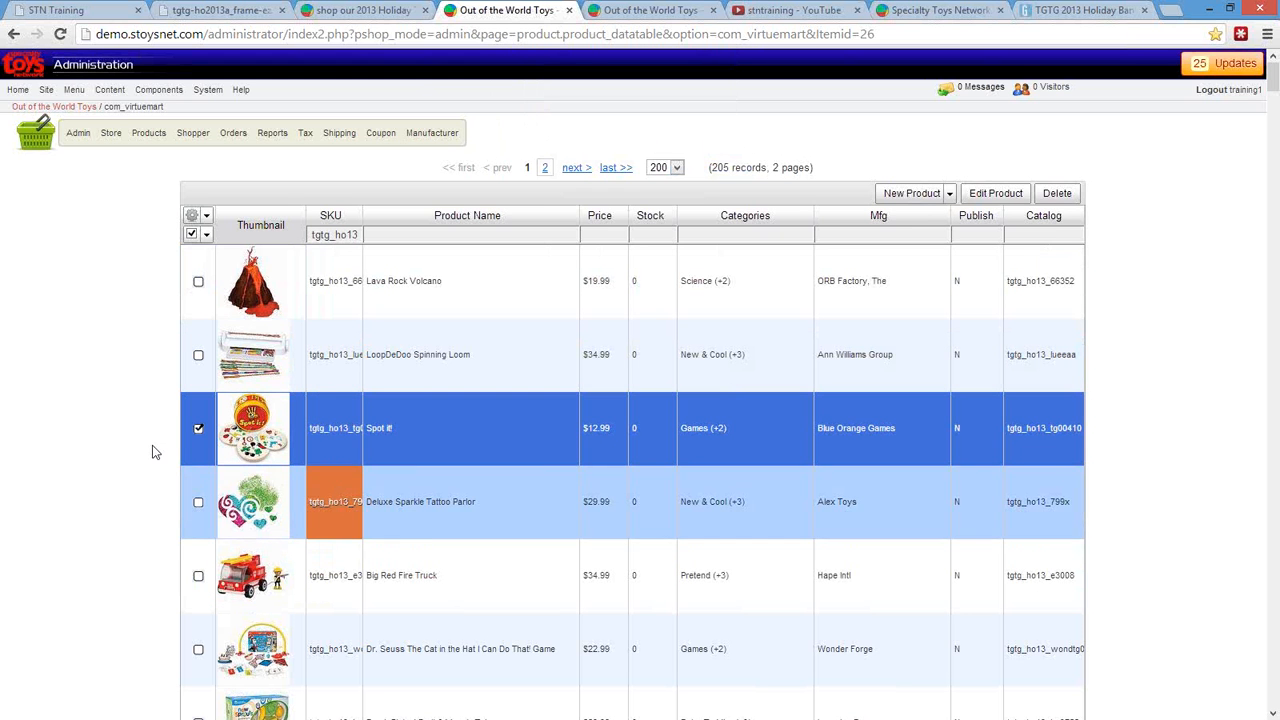
In the second administration tab, narrow the product name filter to spot it and look through the matching products.
{"action": "left_click", "coordinate": [652, 10]}
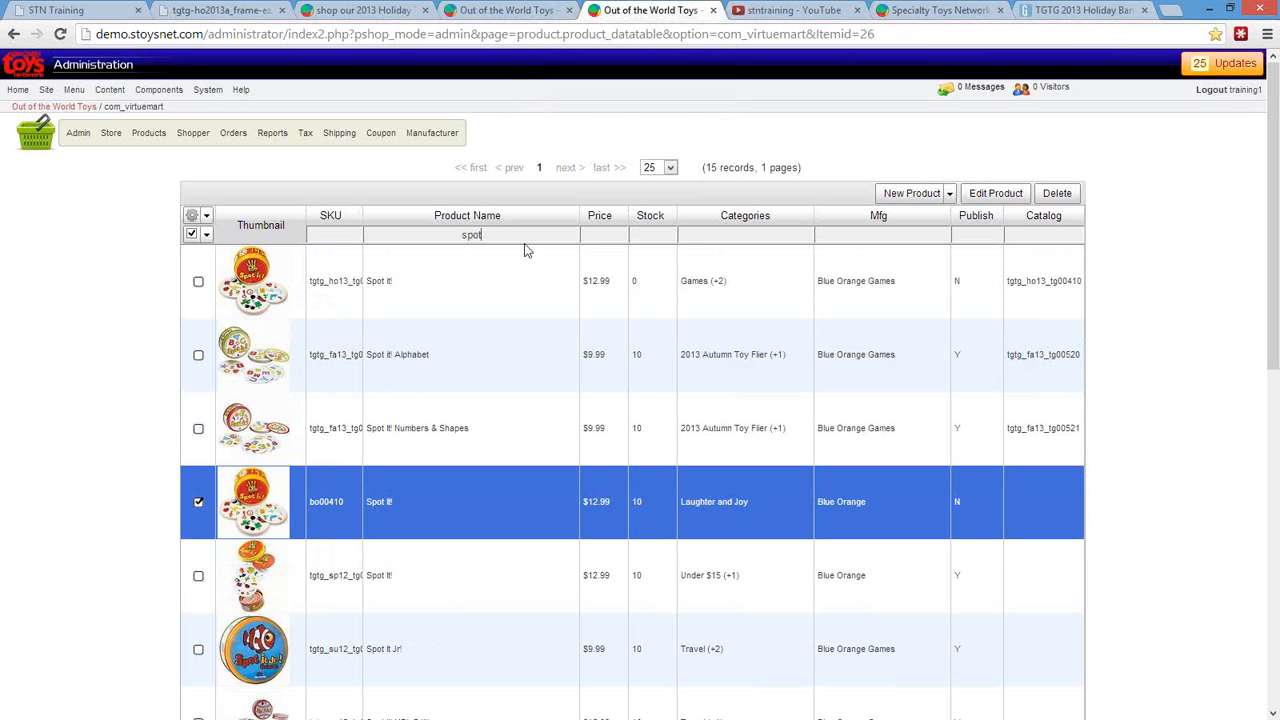
{"action": "type", "text": "it"}
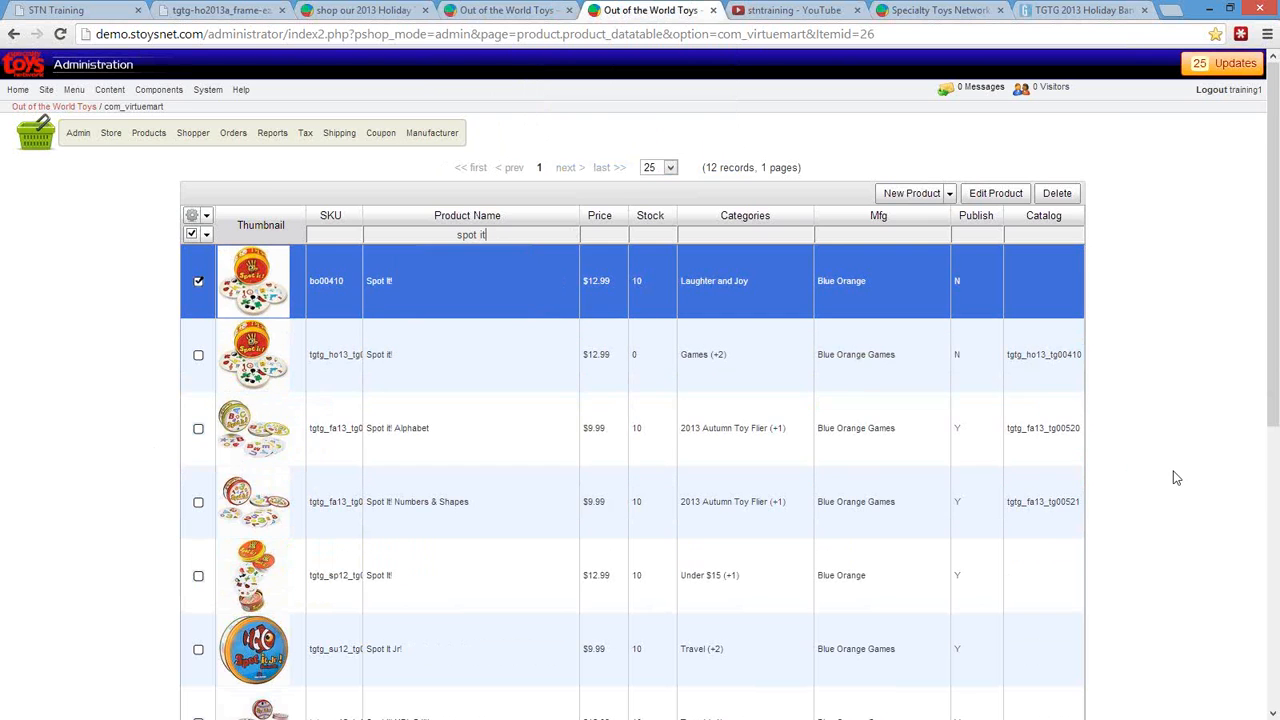
{"action": "scroll", "coordinate": [1176, 478], "scroll_direction": "down", "scroll_amount": 5}
{"action": "scroll", "coordinate": [1176, 478], "scroll_direction": "up", "scroll_amount": 5}
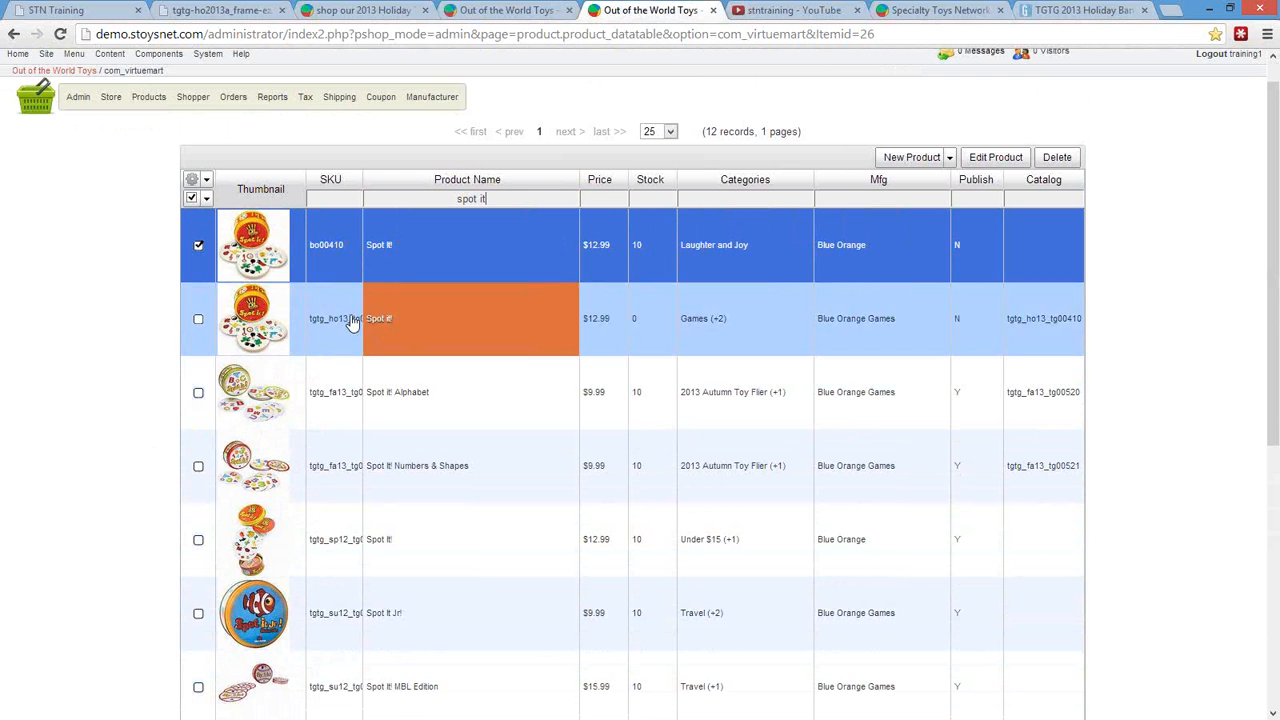
Add the tgtg_ho13, tgtg_sp12 and tgtg_ho12 versions of Spot It! to the selection alongside bo00410.
{"action": "left_click", "coordinate": [198, 322]}
{"action": "scroll", "coordinate": [491, 450], "scroll_direction": "down", "scroll_amount": 1}
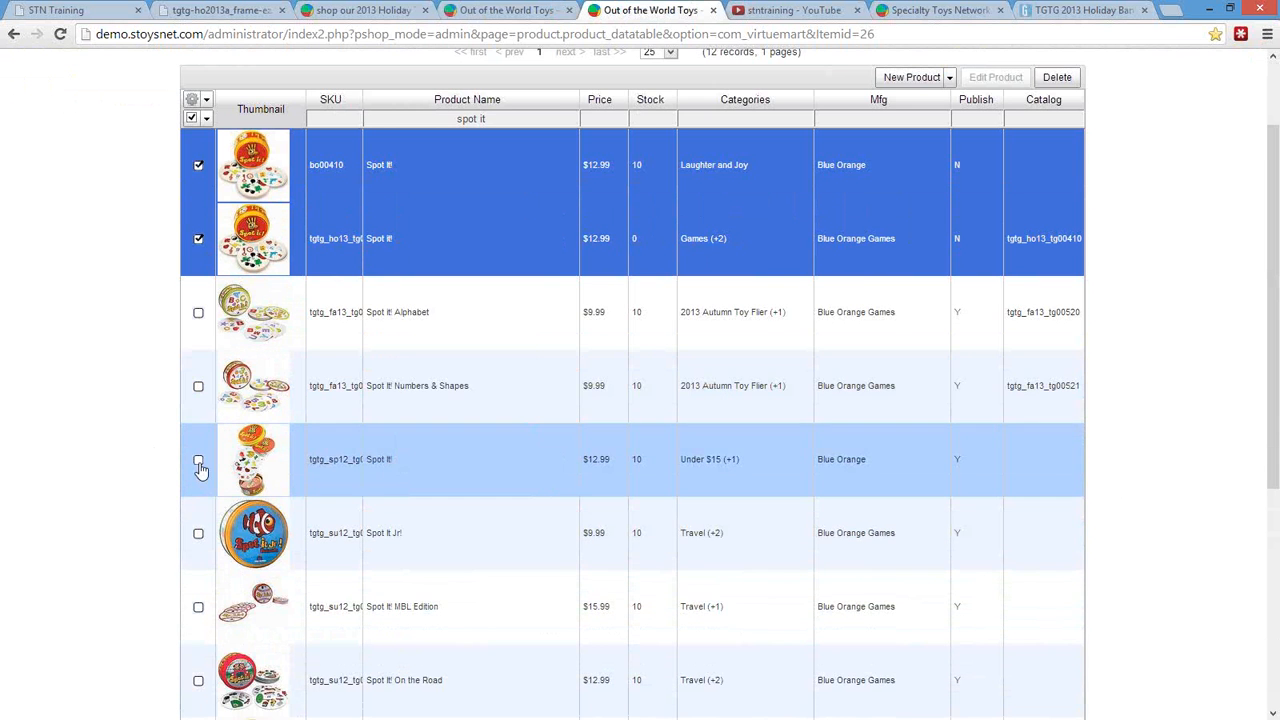
{"action": "left_click", "coordinate": [198, 462]}
{"action": "scroll", "coordinate": [466, 494], "scroll_direction": "down", "scroll_amount": 1}
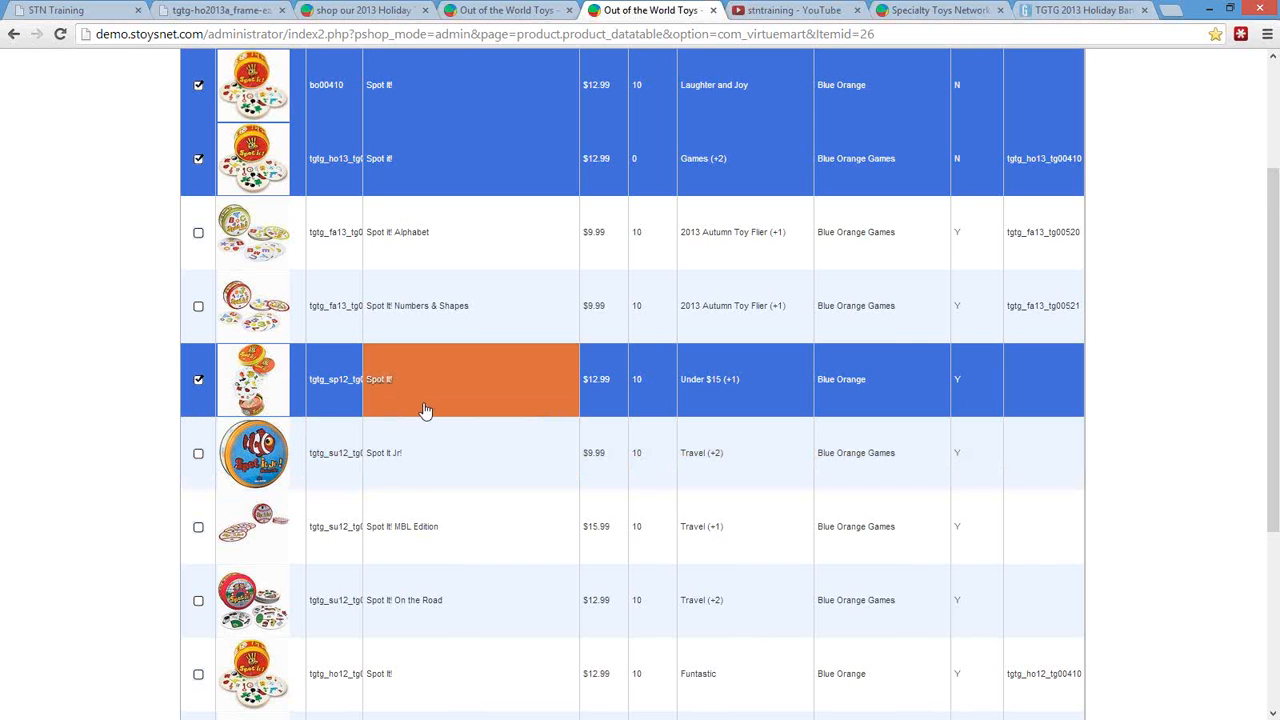
{"action": "scroll", "coordinate": [497, 506], "scroll_direction": "down", "scroll_amount": 1}
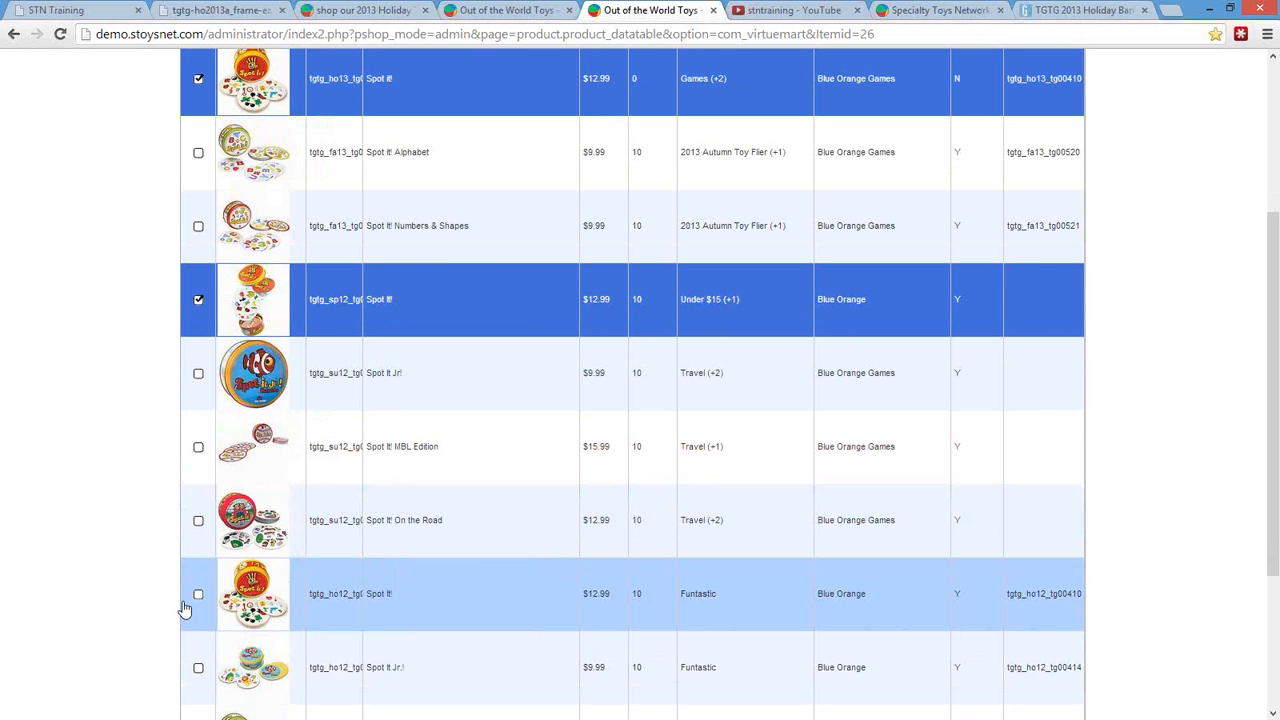
{"action": "left_click", "coordinate": [197, 597]}
{"action": "scroll", "coordinate": [403, 623], "scroll_direction": "down", "scroll_amount": 3}
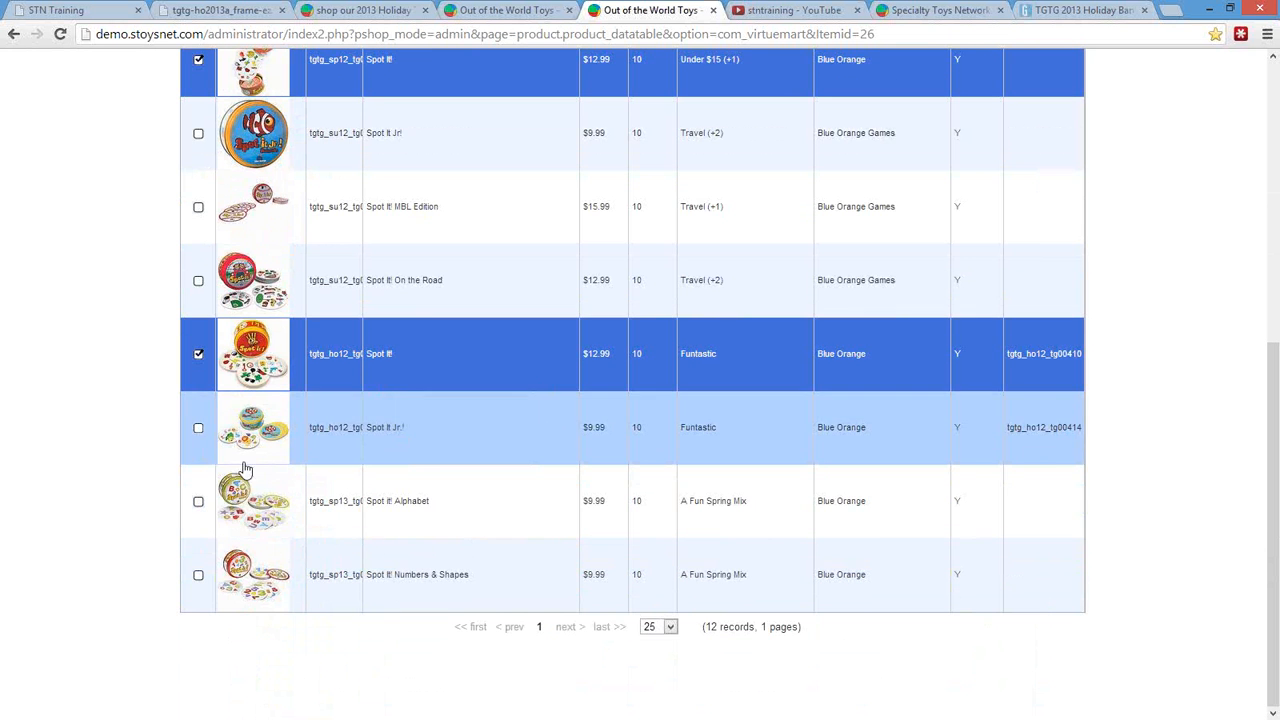
{"action": "scroll", "coordinate": [440, 600], "scroll_direction": "up", "scroll_amount": 6}
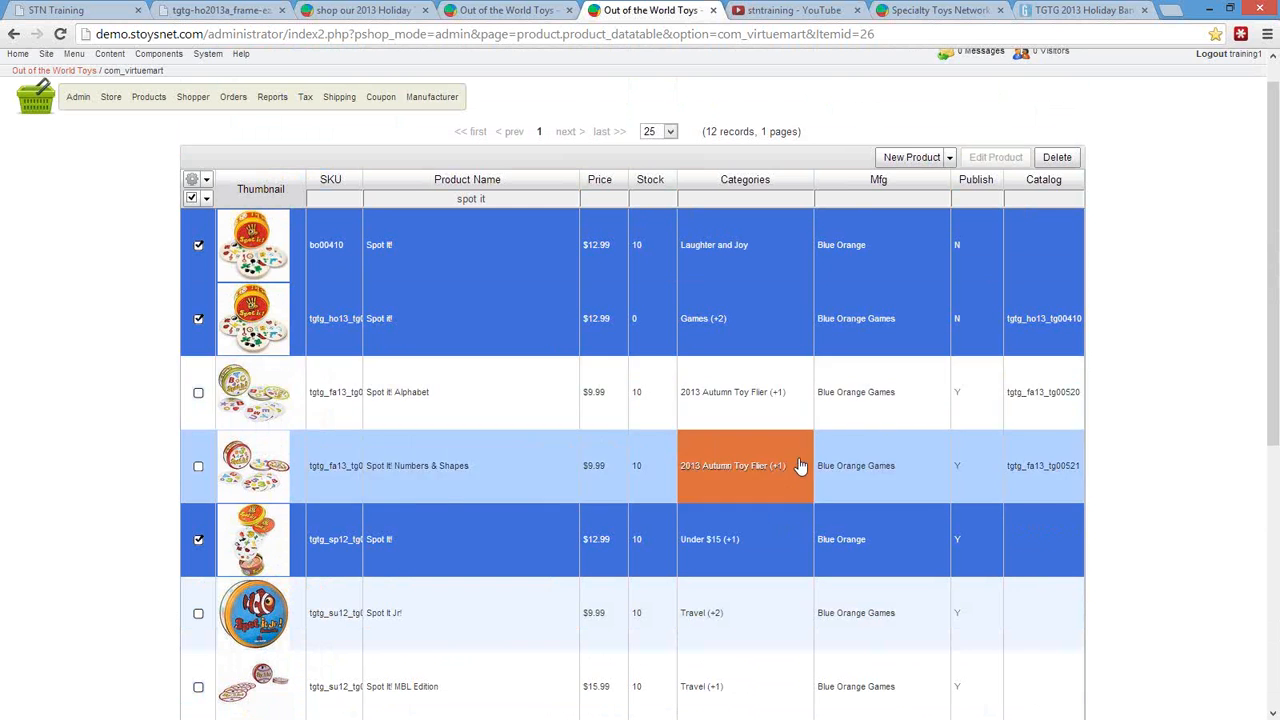
In the selected products' category tree, mark Games, Pg 36-37 and 2013 Holiday Toy Catalog for assignment to all of them.
{"action": "left_click", "coordinate": [777, 266]}
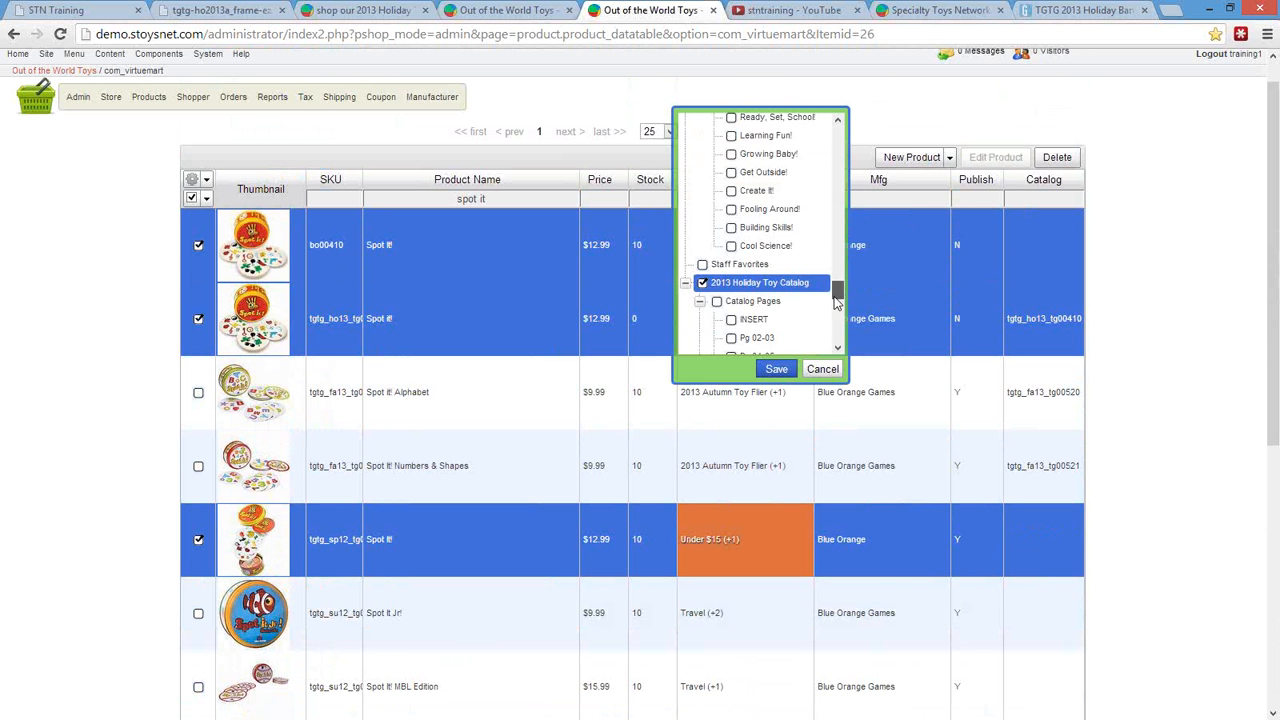
{"action": "left_click_drag", "start_coordinate": [836, 303], "coordinate": [838, 366]}
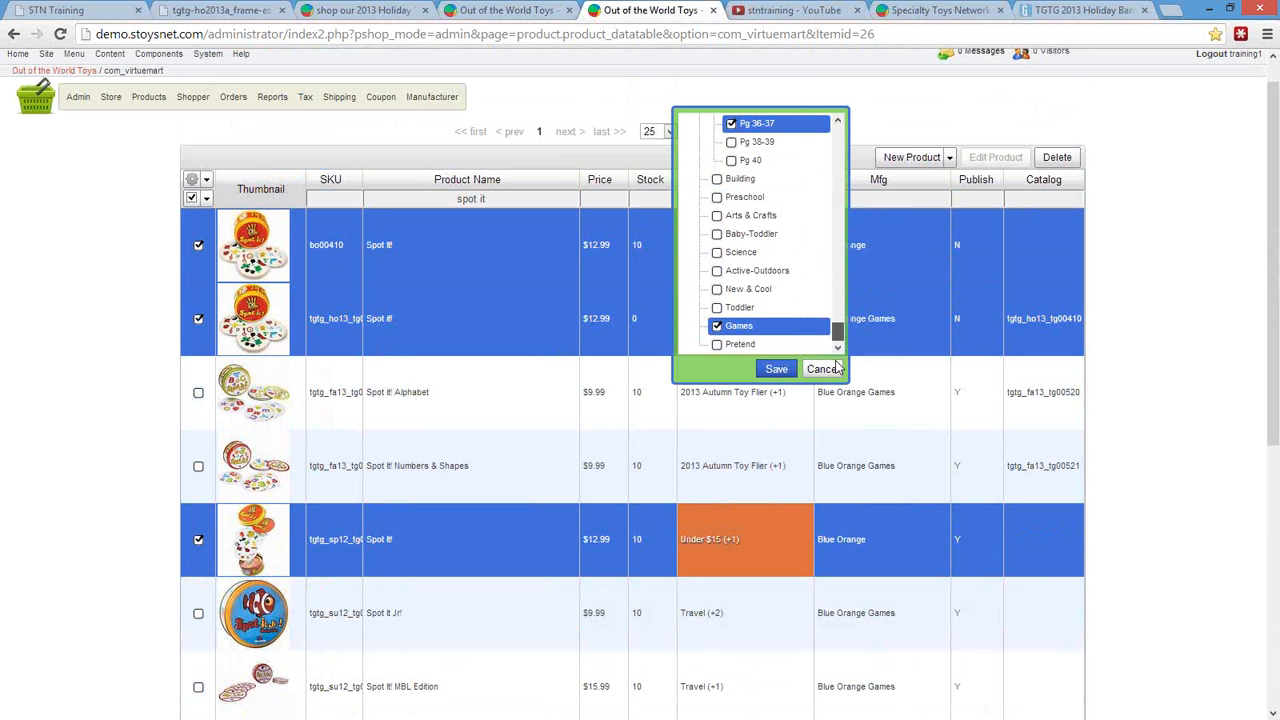
{"action": "left_click", "coordinate": [716, 328]}
{"action": "scroll", "coordinate": [790, 320], "scroll_direction": "up", "scroll_amount": 2}
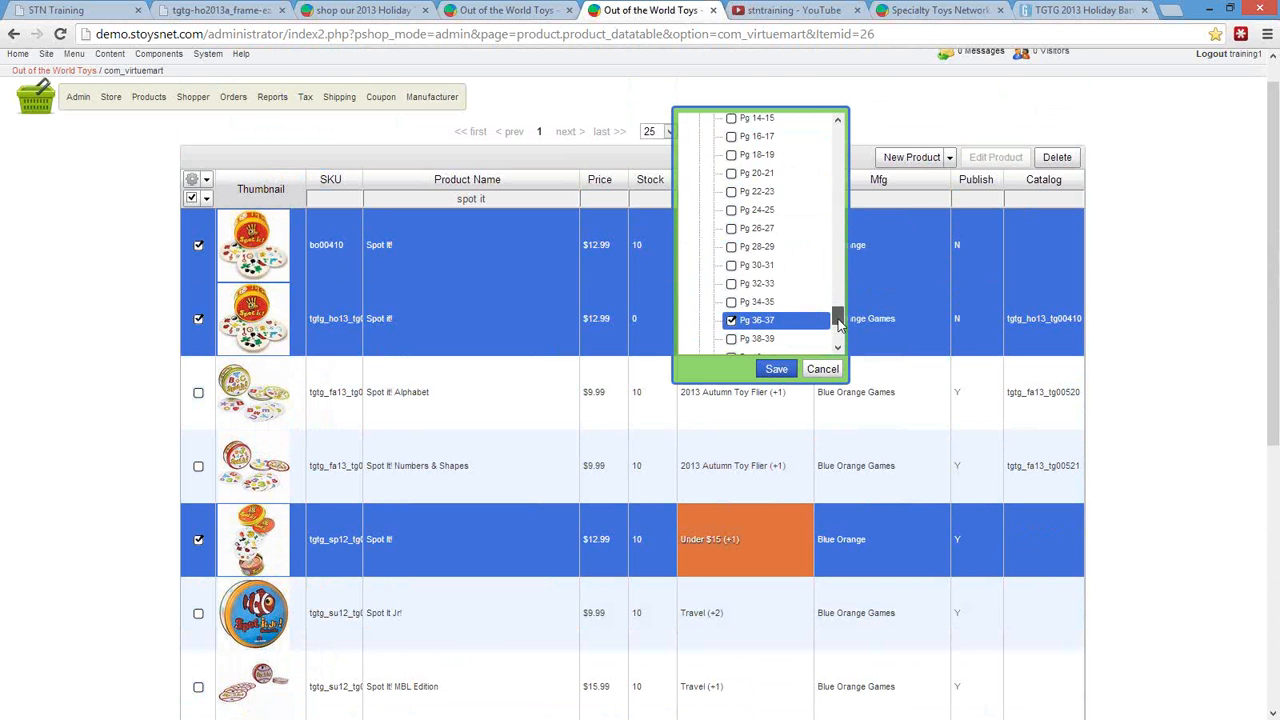
{"action": "left_click", "coordinate": [731, 321]}
{"action": "left_click_drag", "start_coordinate": [838, 316], "coordinate": [836, 218]}
{"action": "left_click", "coordinate": [704, 275]}
Also assign Funtastic, Under $15, 2012 Spring Toy Flier and Laughter and Joy to all selected Spot It! products and save the categories.
{"action": "left_click", "coordinate": [732, 233]}
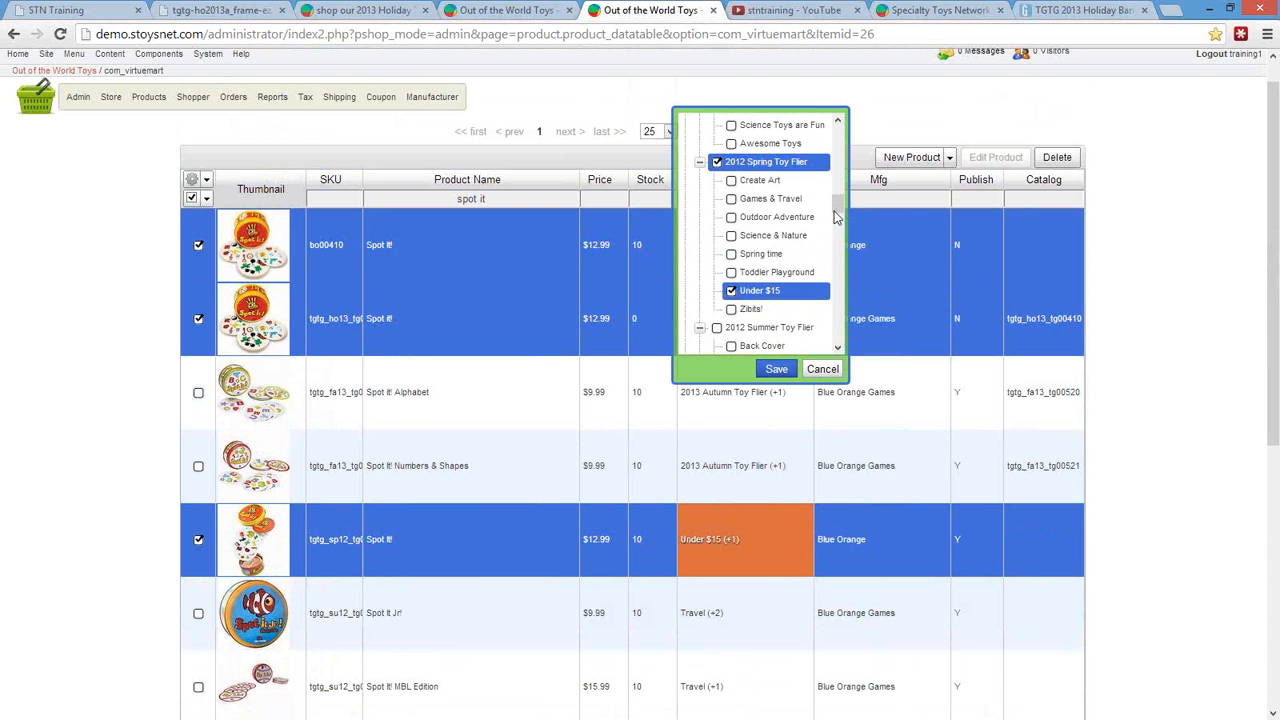
{"action": "left_click", "coordinate": [730, 291]}
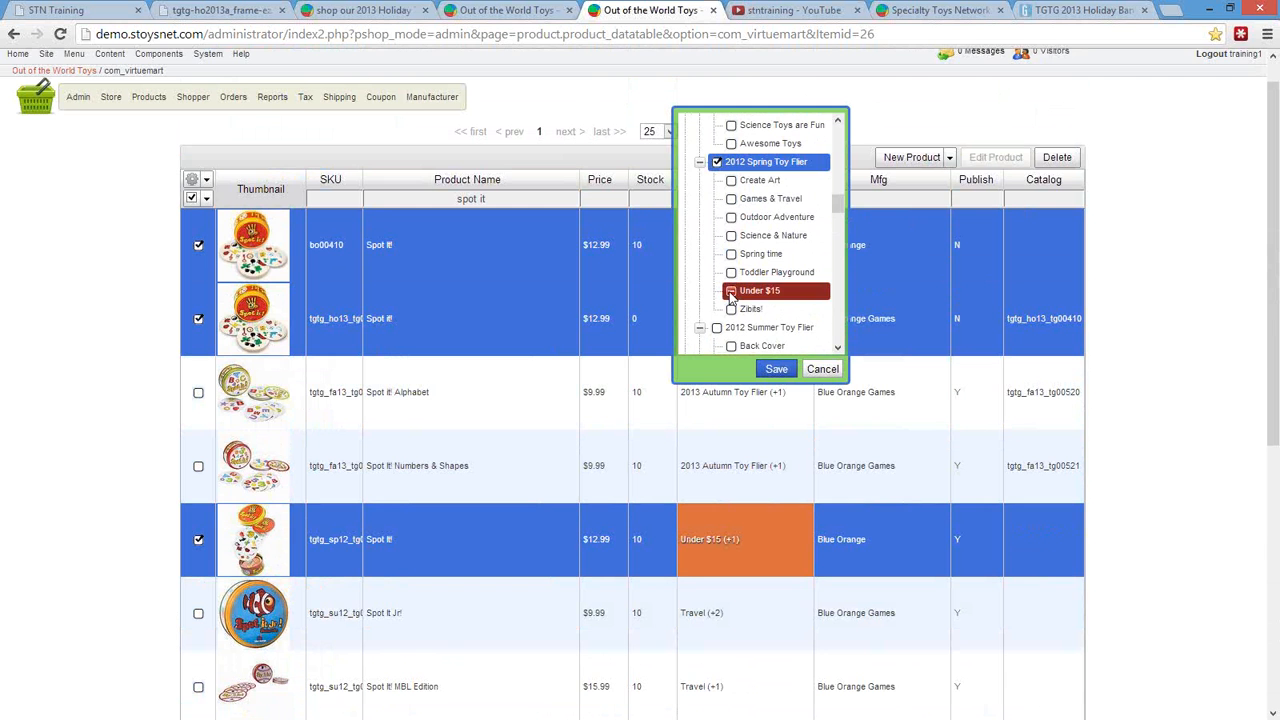
{"action": "left_click", "coordinate": [716, 162]}
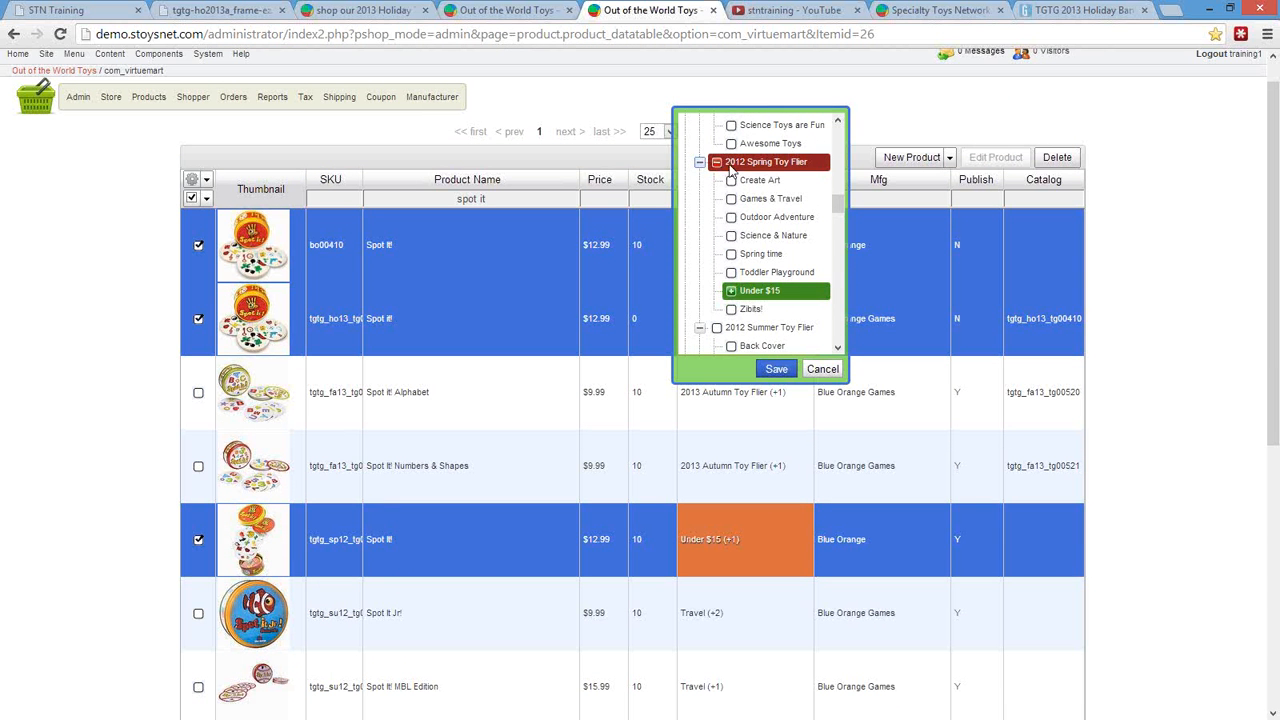
{"action": "left_click_drag", "start_coordinate": [840, 205], "coordinate": [838, 172]}
{"action": "left_click", "coordinate": [732, 232]}
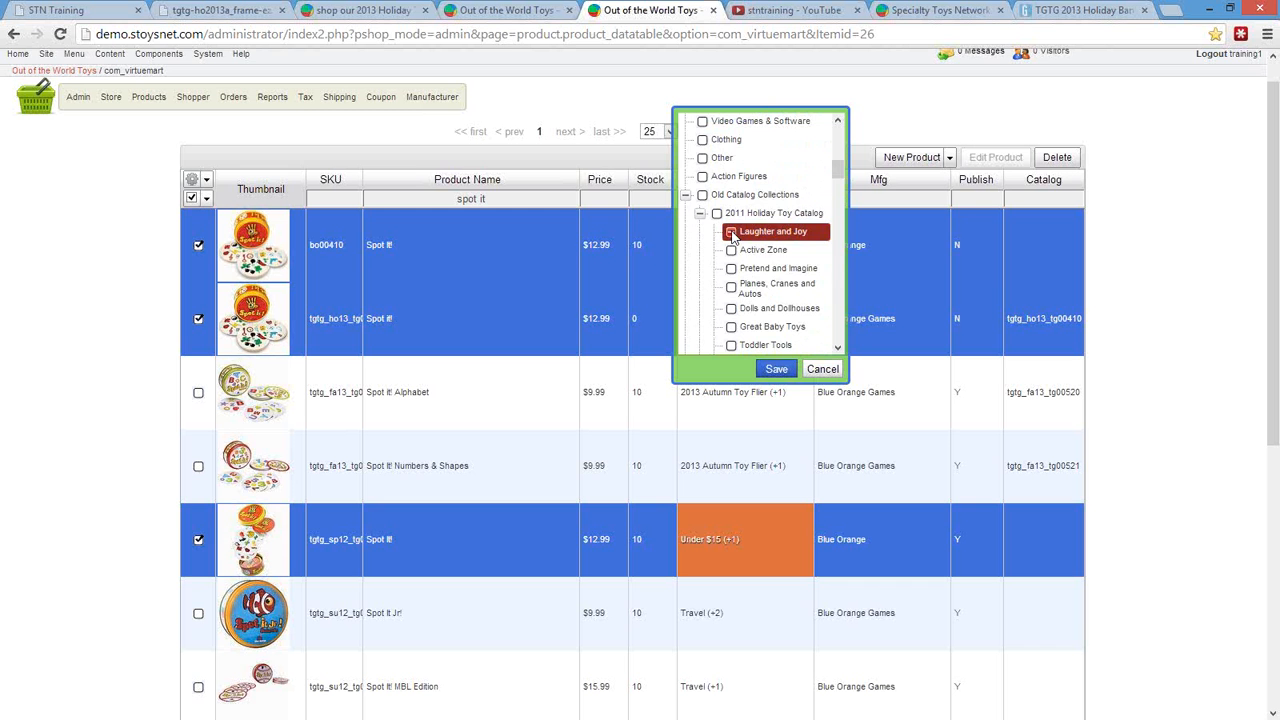
{"action": "left_click_drag", "start_coordinate": [844, 170], "coordinate": [852, 128]}
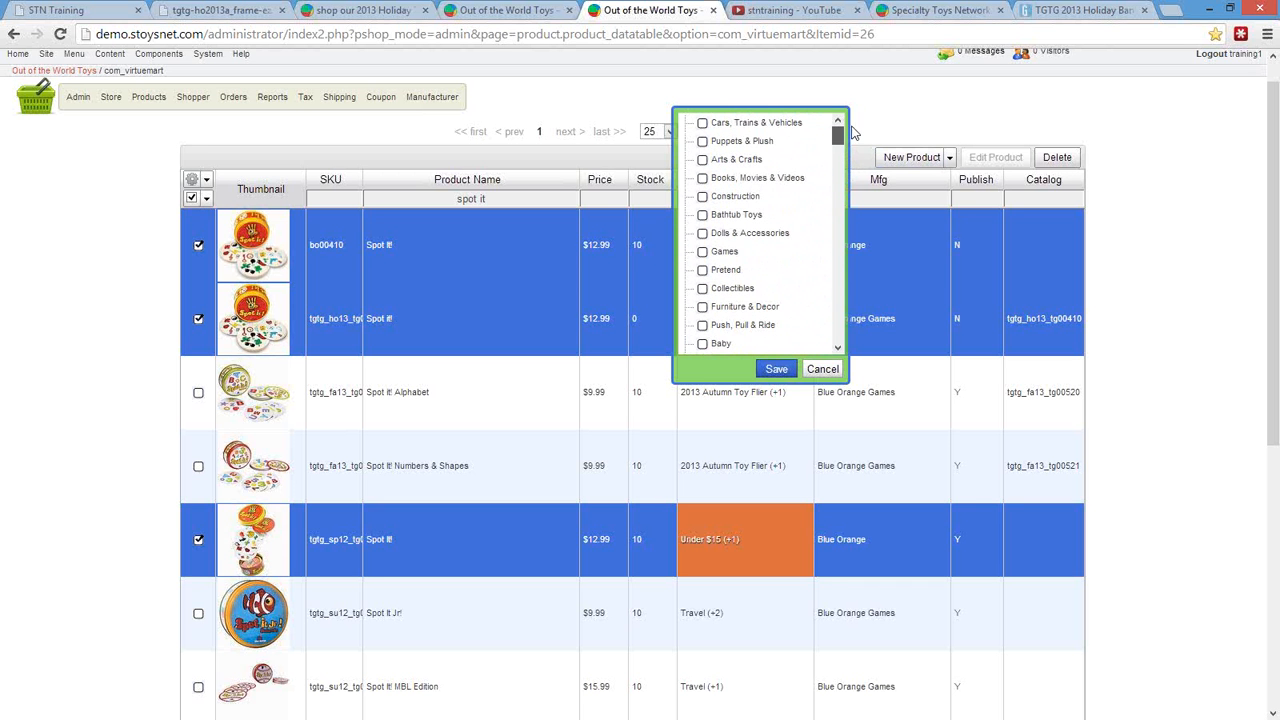
{"action": "left_click", "coordinate": [776, 369]}
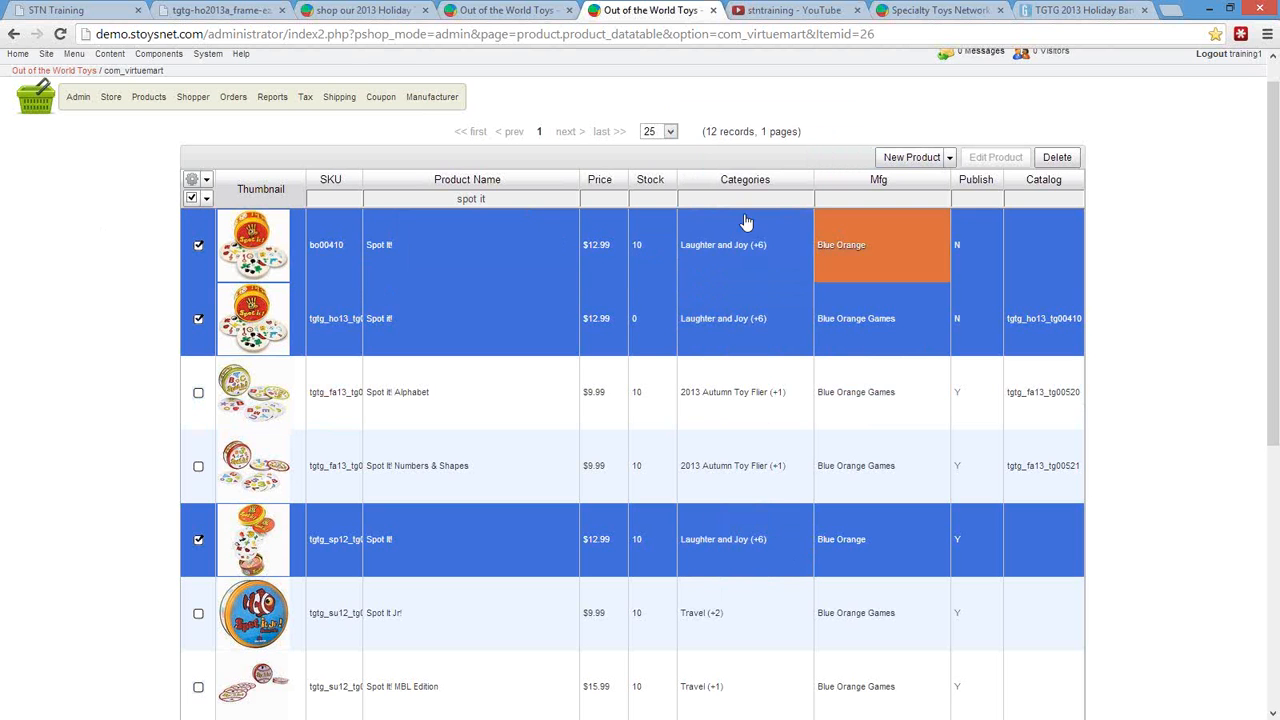
Set the stock of all selected Spot It! products to 10 and save.
{"action": "left_click", "coordinate": [661, 325]}
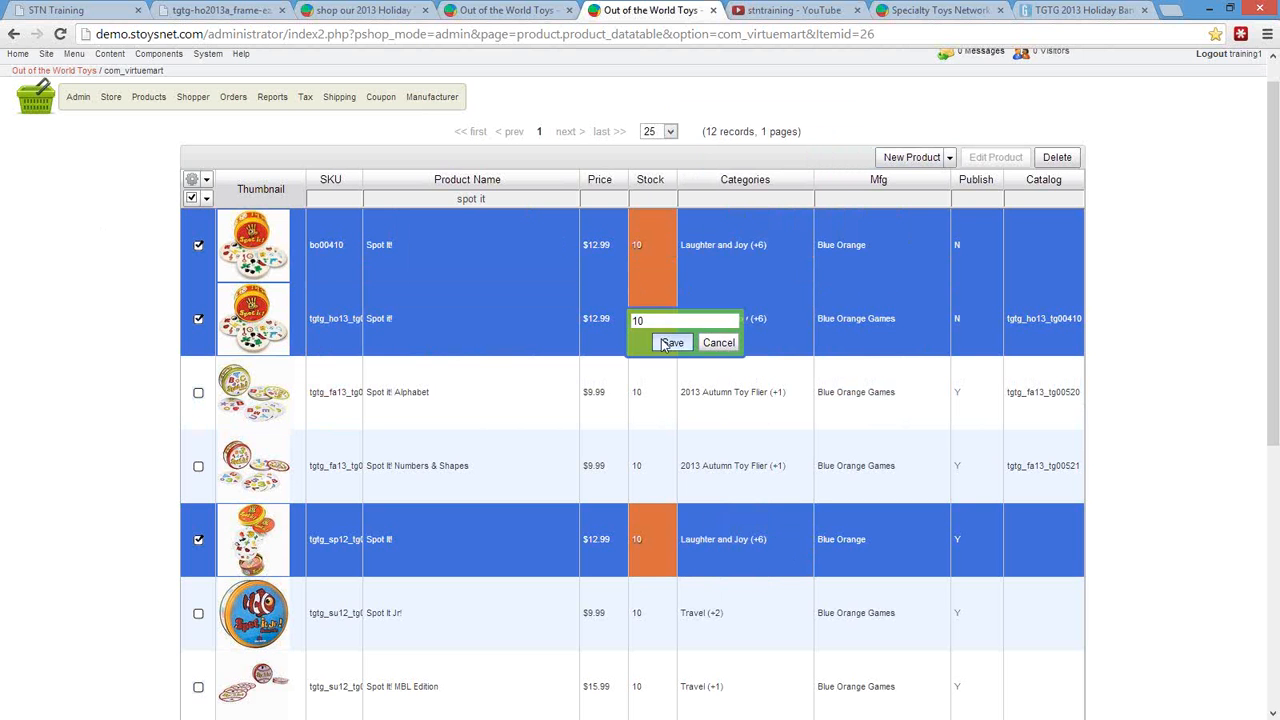
{"action": "left_click", "coordinate": [664, 344]}
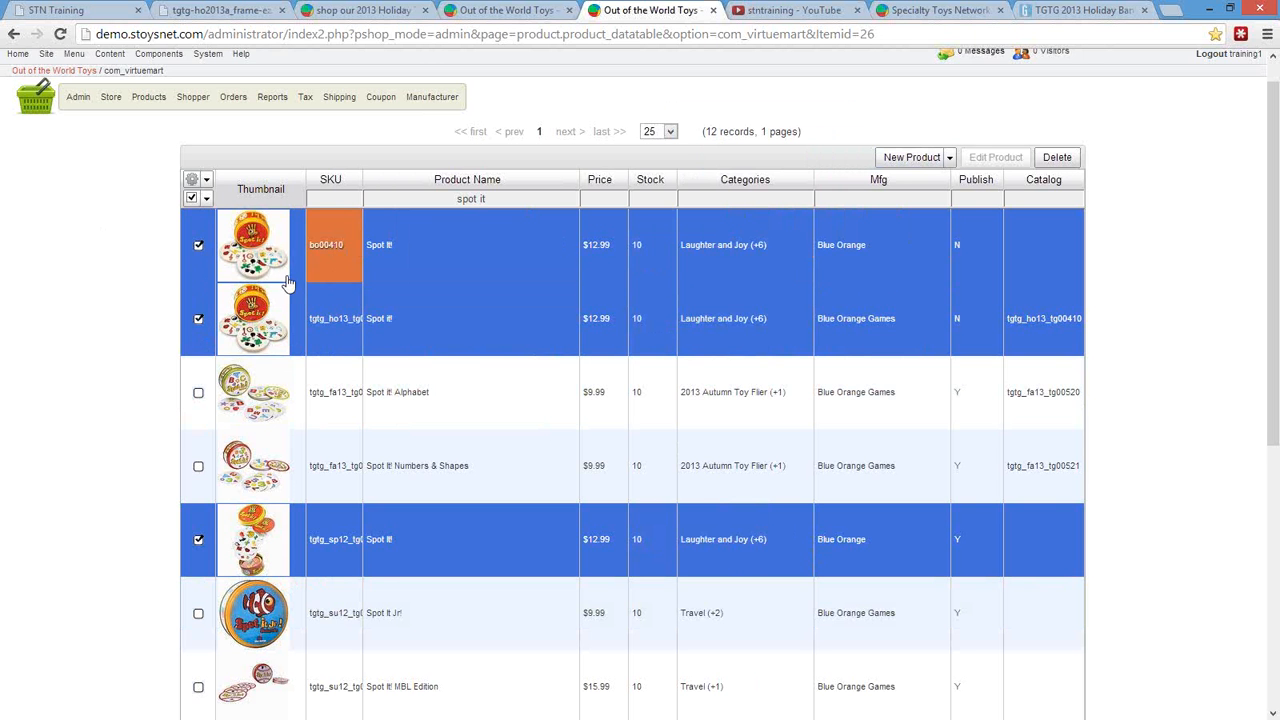
Deselect the tgtg_ho13 version of Spot It! and permanently delete the other selected Spot It! duplicates.
{"action": "left_click", "coordinate": [198, 318]}
{"action": "scroll", "coordinate": [885, 442], "scroll_direction": "down", "scroll_amount": 1}
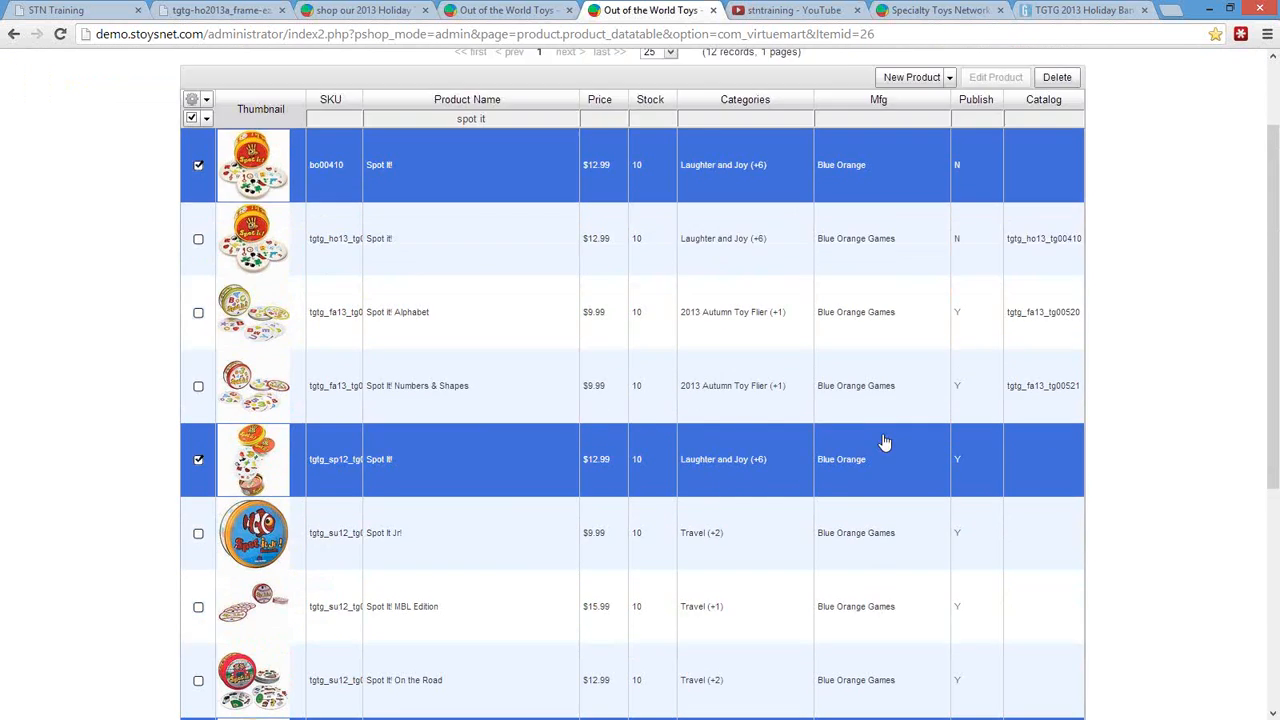
{"action": "scroll", "coordinate": [885, 442], "scroll_direction": "up", "scroll_amount": 1}
{"action": "left_click", "coordinate": [1057, 157]}
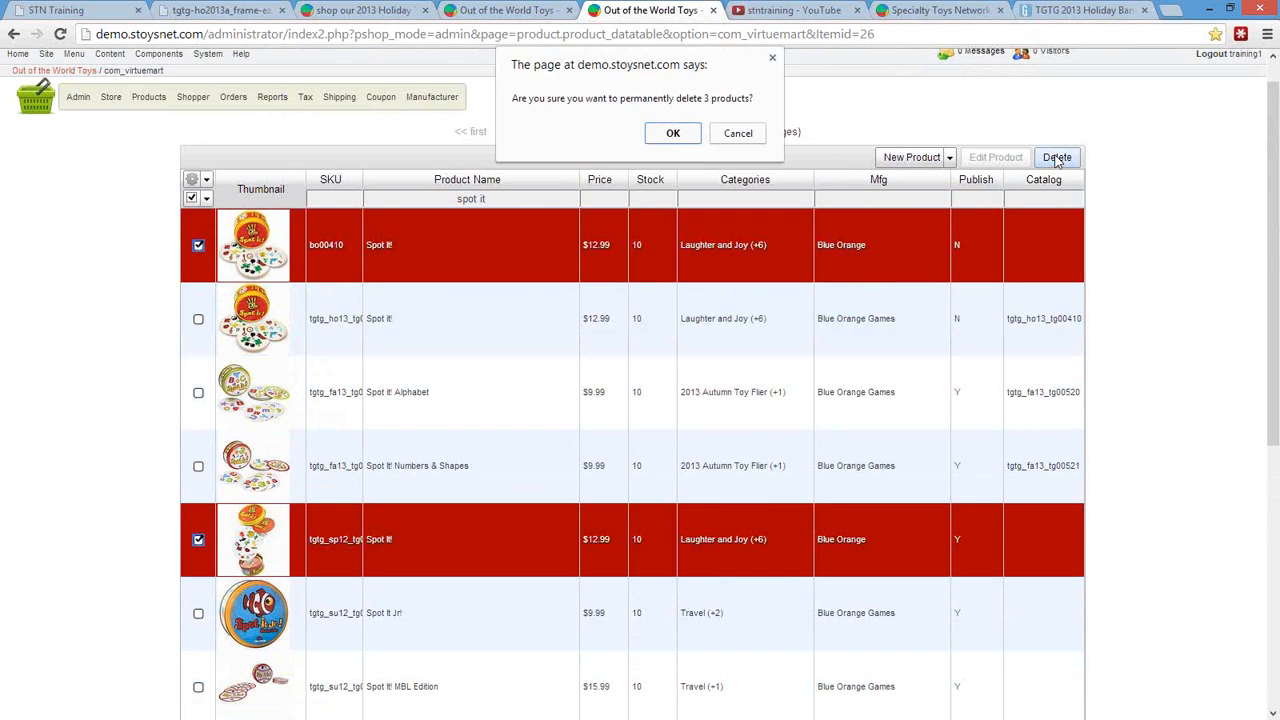
{"action": "left_click", "coordinate": [673, 133]}
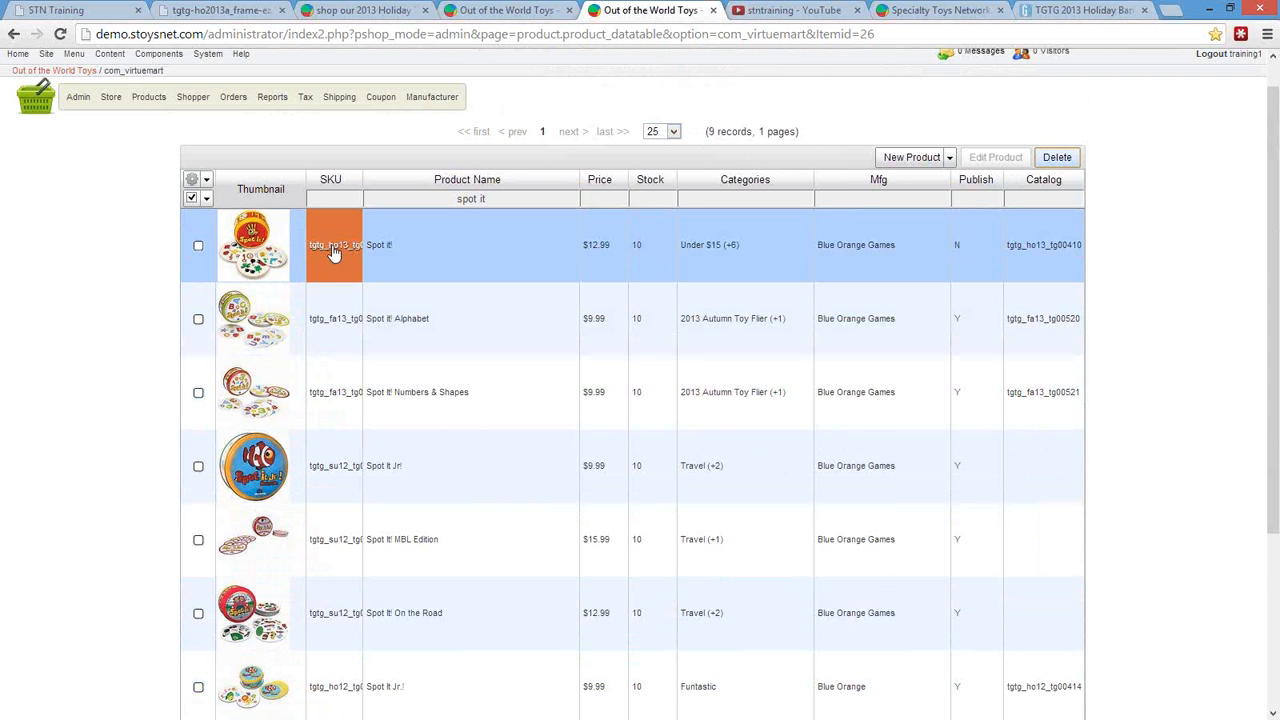
Set the tgtg_ho13 Spot It! product's SKU to bo00410, set its Publish value to Y and save both changes.
{"action": "double_click", "coordinate": [336, 251]}
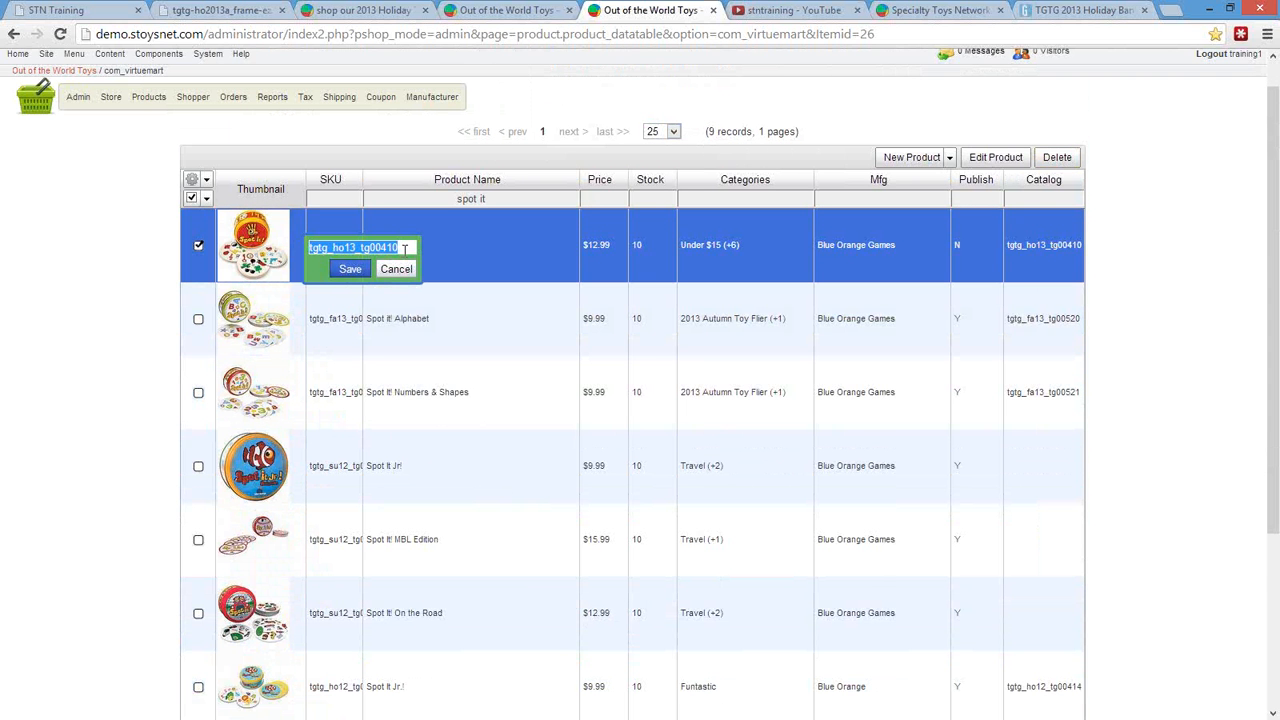
{"action": "type", "text": "bo00410"}
{"action": "left_click", "coordinate": [350, 271]}
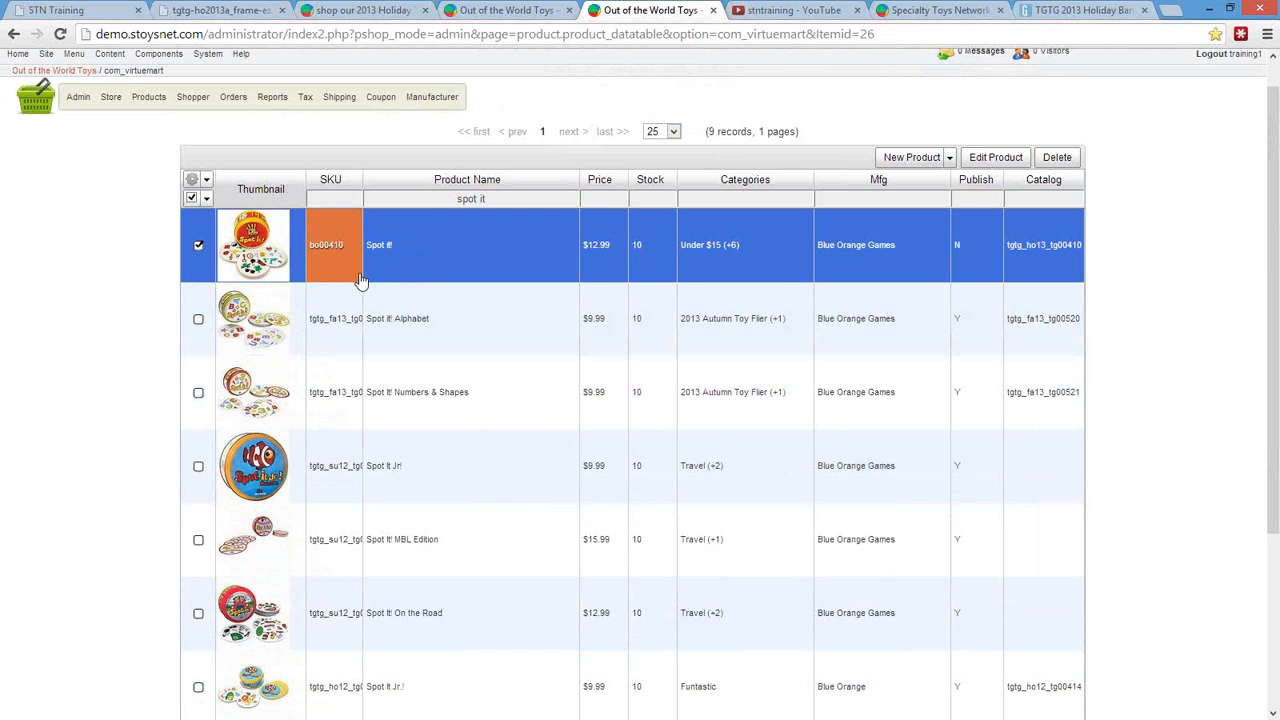
{"action": "double_click", "coordinate": [962, 252]}
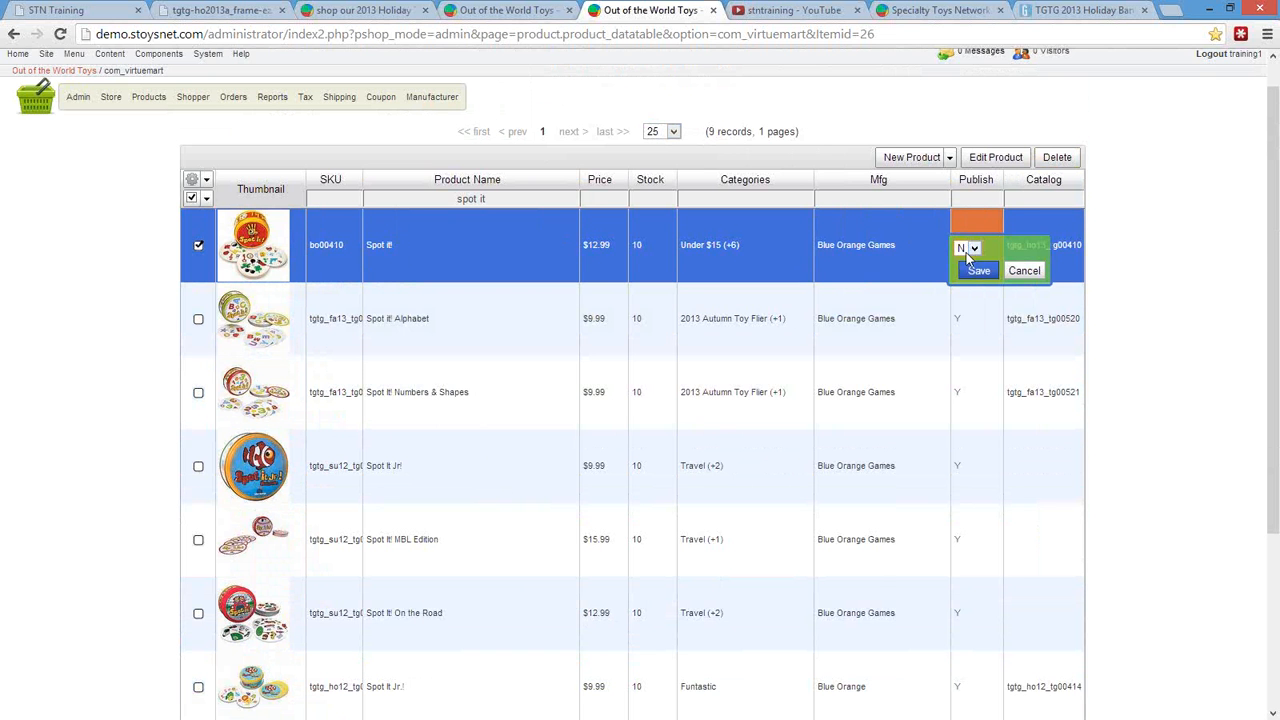
{"action": "left_click", "coordinate": [972, 249]}
{"action": "left_click", "coordinate": [962, 275]}
{"action": "left_click", "coordinate": [984, 270]}
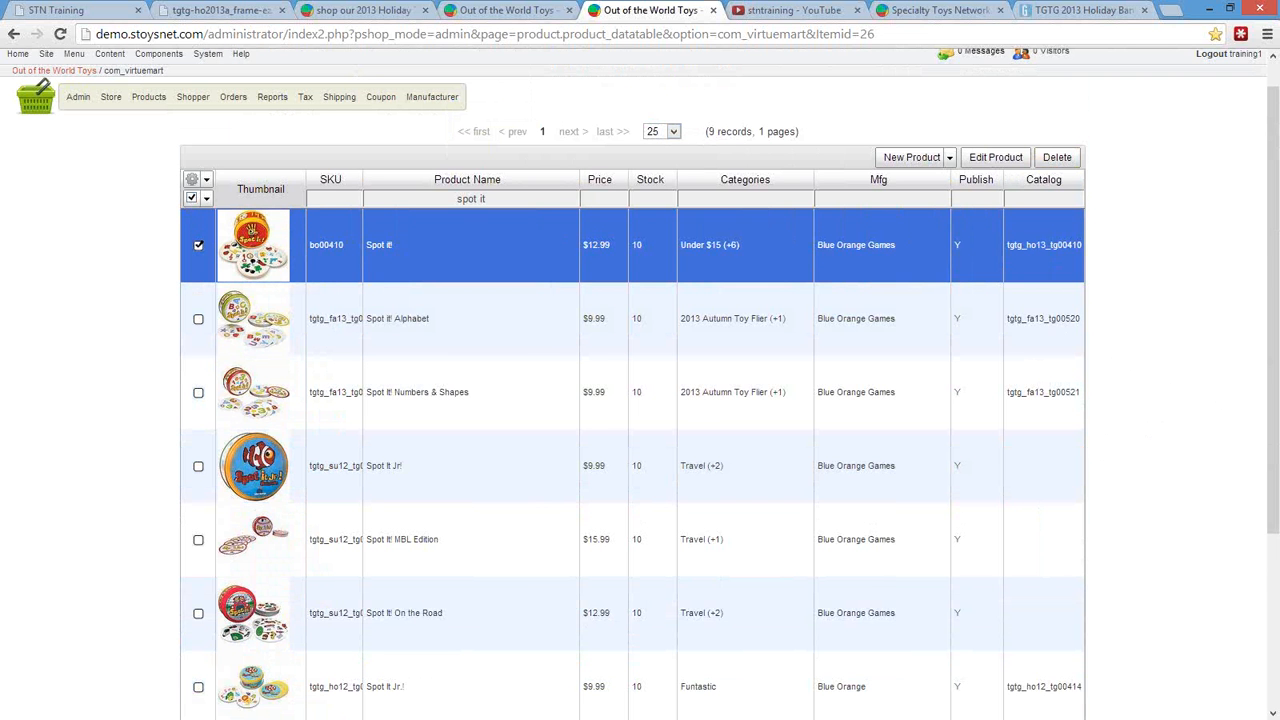
Switch to the catalog notes email, highlight "Update Prices & Inventory Qty" for review, and return to the product table.
{"action": "key", "text": "alt+Tab"}
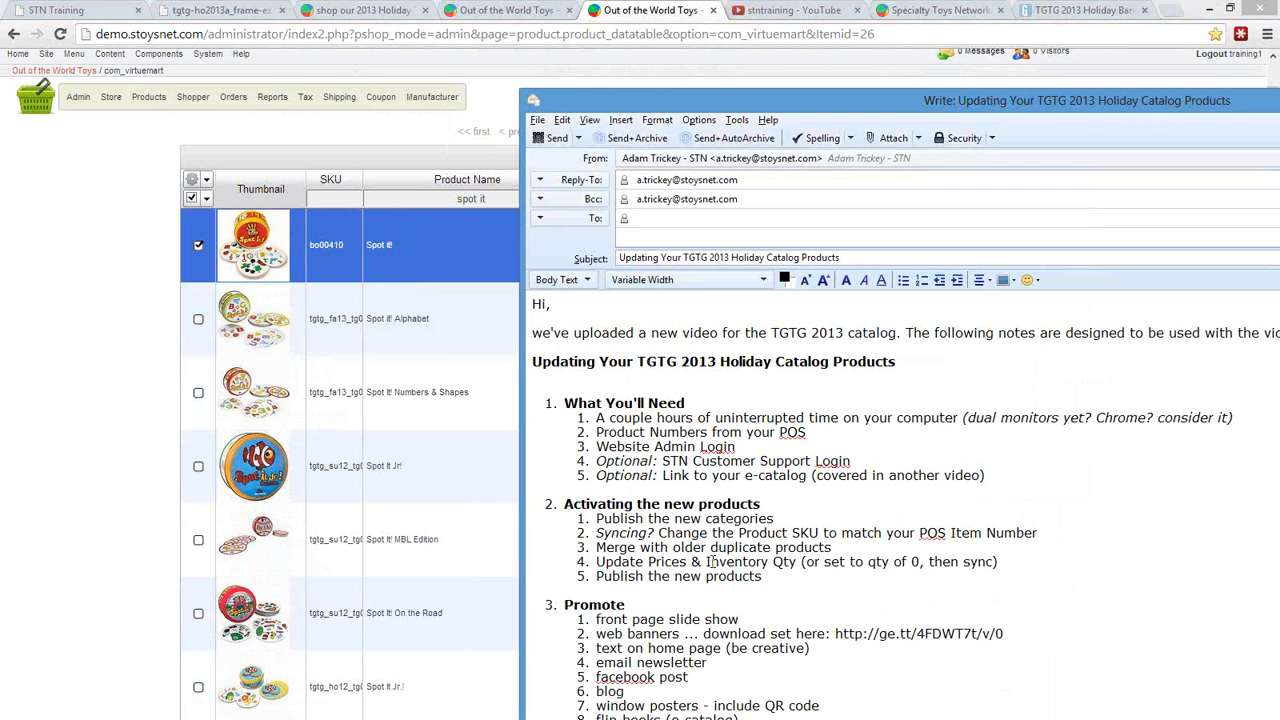
{"action": "left_click_drag", "start_coordinate": [598, 561], "coordinate": [800, 562]}
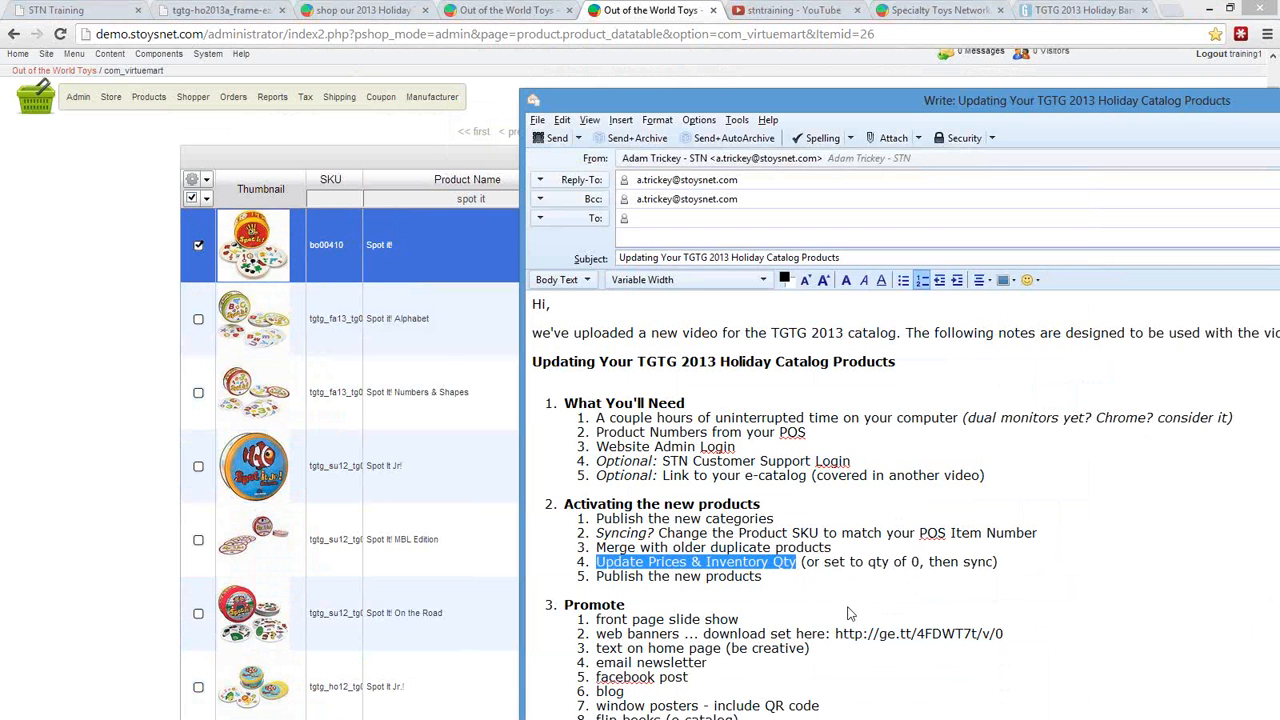
{"action": "left_click_drag", "start_coordinate": [852, 102], "coordinate": [1111, 82]}
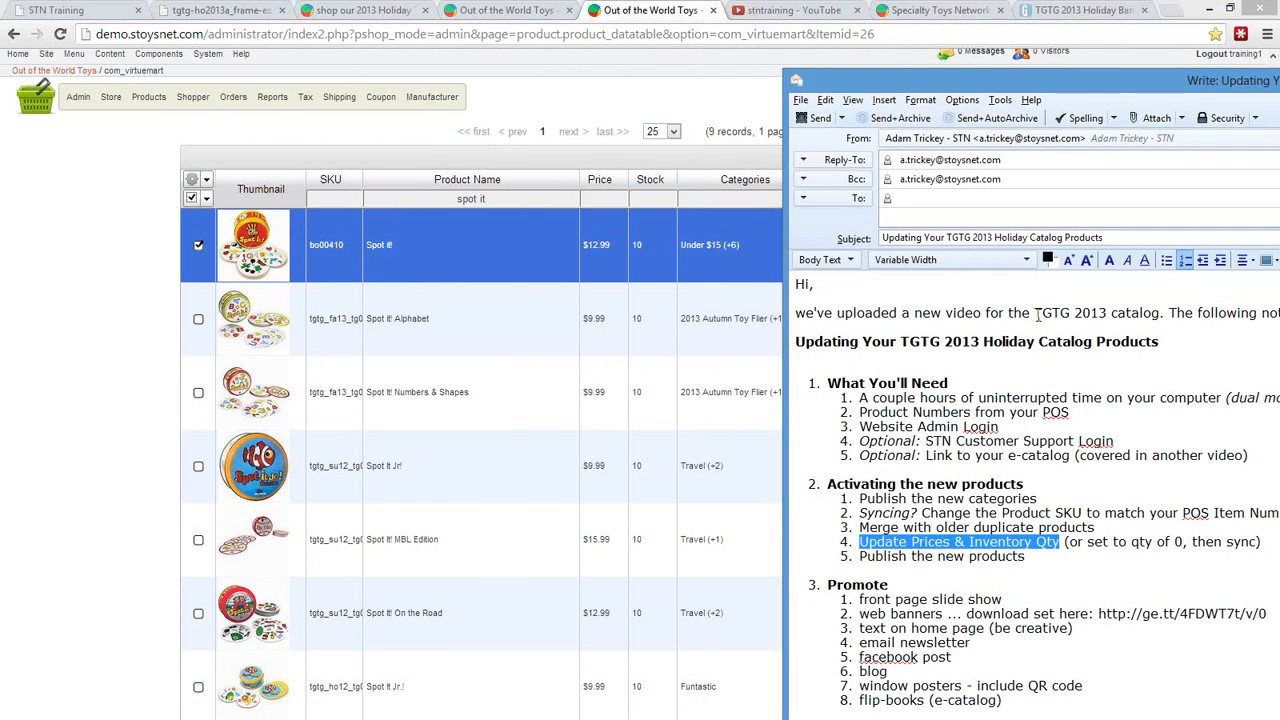
{"action": "left_click", "coordinate": [152, 421]}
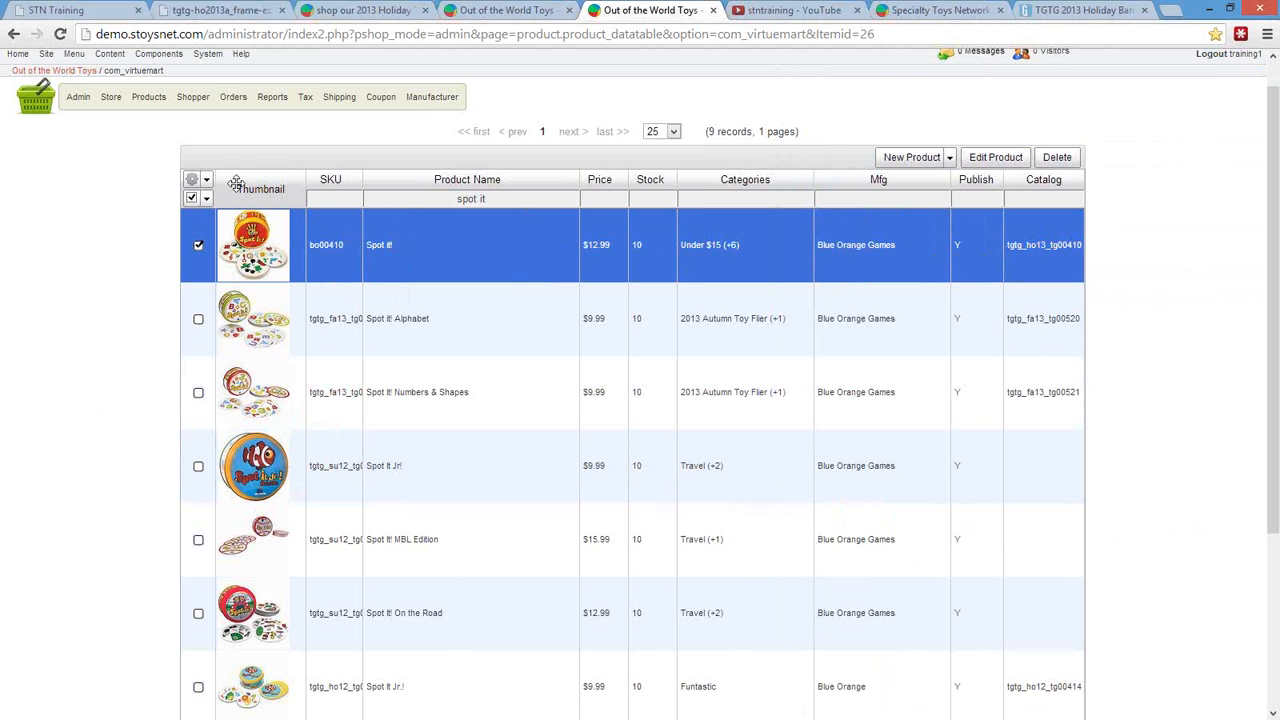
In the other product table, clear the tgtg_ho13 SKU filter and filter the categories by "2013 ho".
{"action": "left_click", "coordinate": [507, 10]}
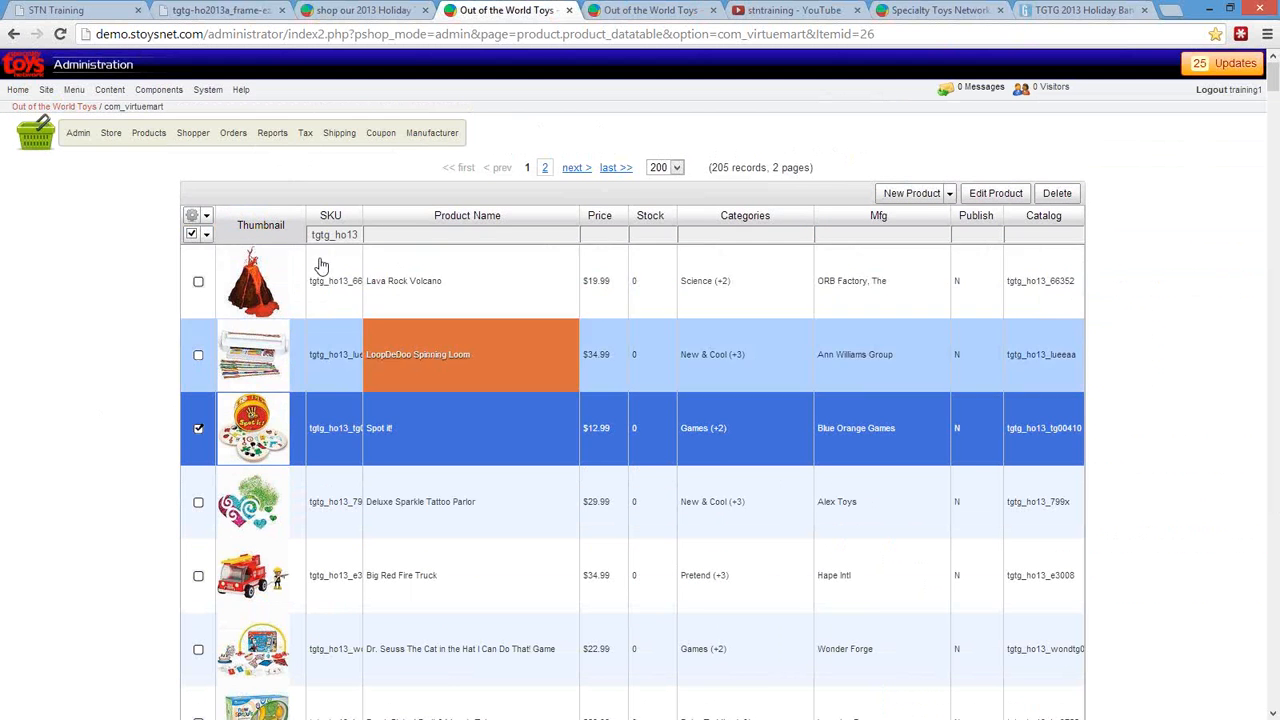
{"action": "double_click", "coordinate": [359, 234]}
{"action": "key", "text": "BackSpace"}
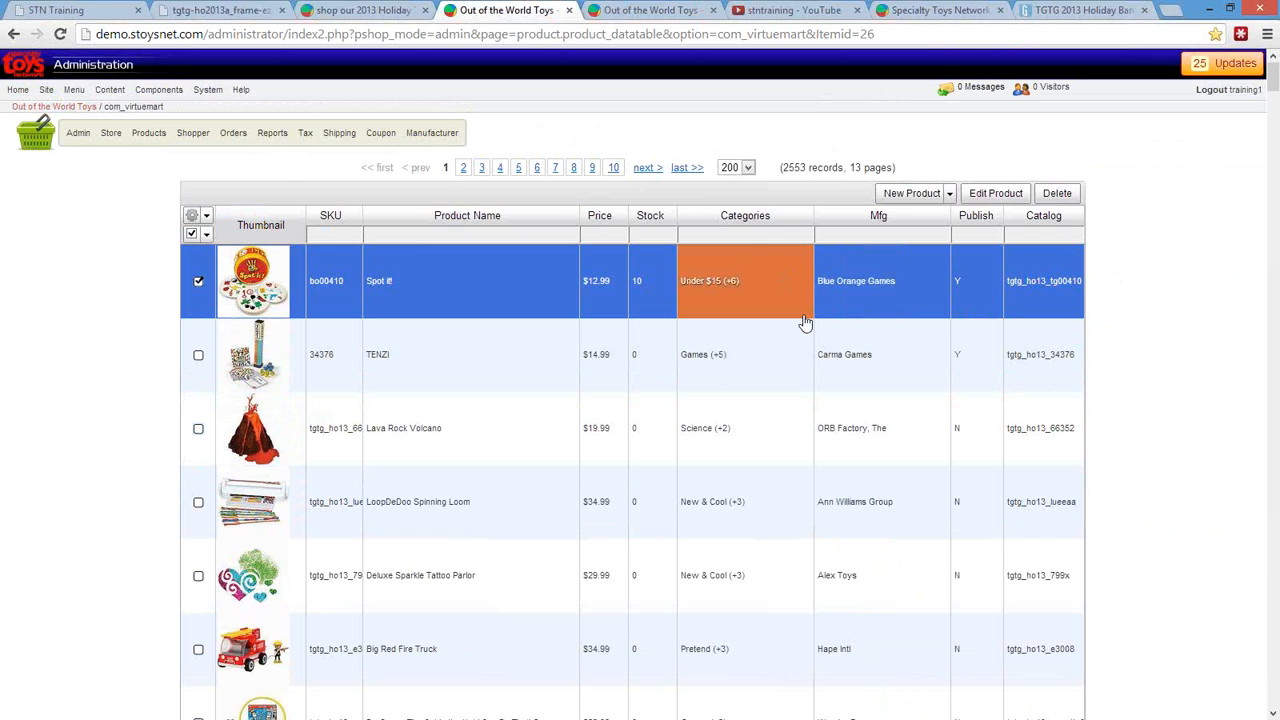
{"action": "type", "text": "2013 ho"}
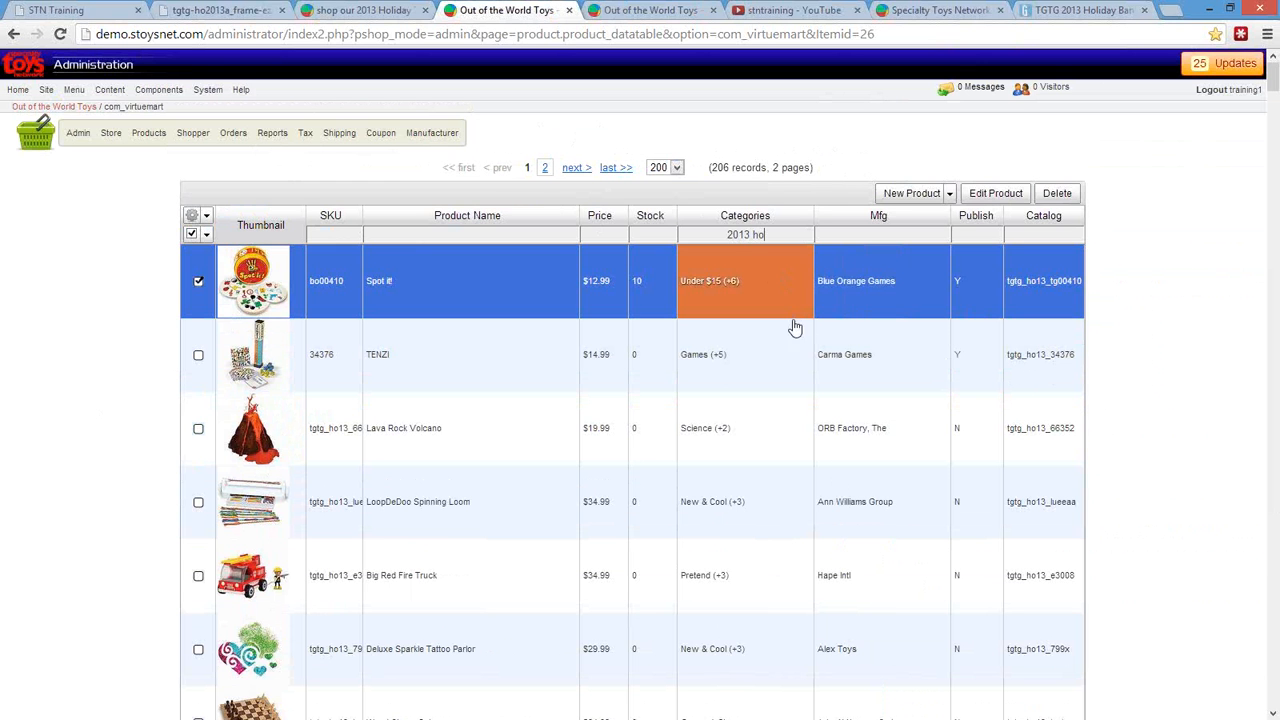
Select all listed 2013 holiday catalog products, set their Publish value to Y, save, and clear the selection.
{"action": "left_click", "coordinate": [265, 258]}
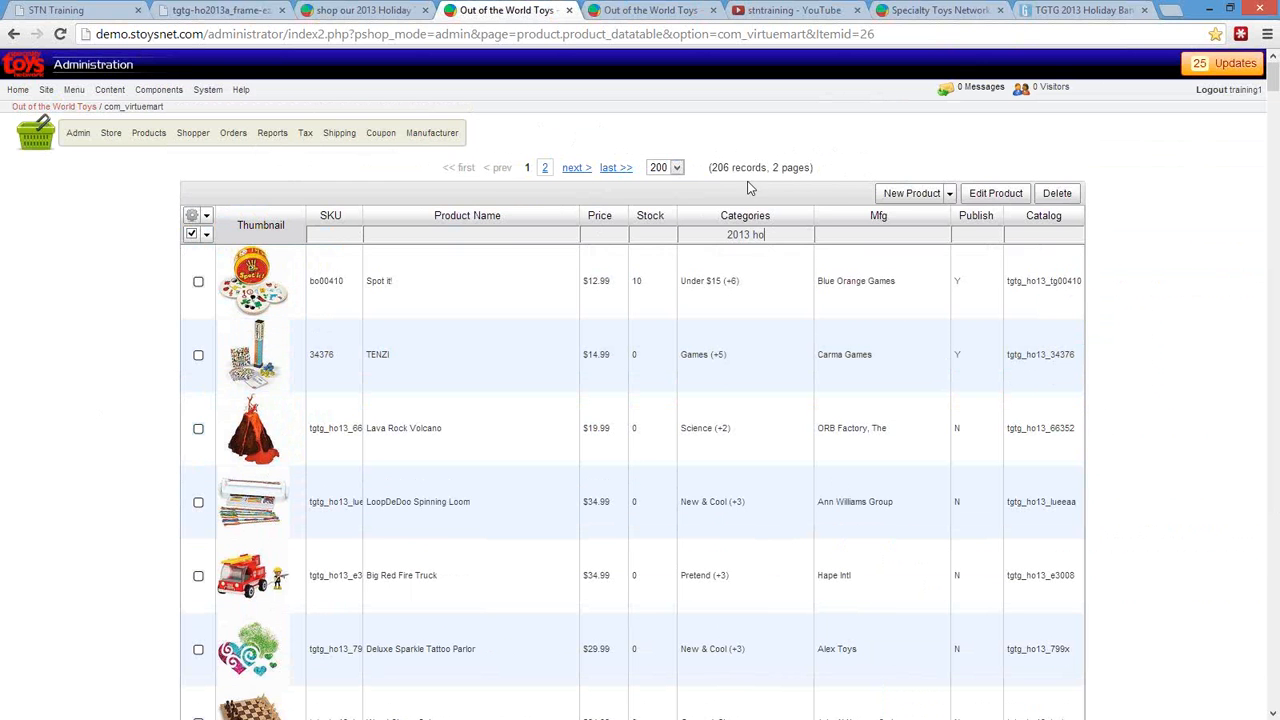
{"action": "left_click", "coordinate": [192, 236]}
{"action": "left_click", "coordinate": [193, 236]}
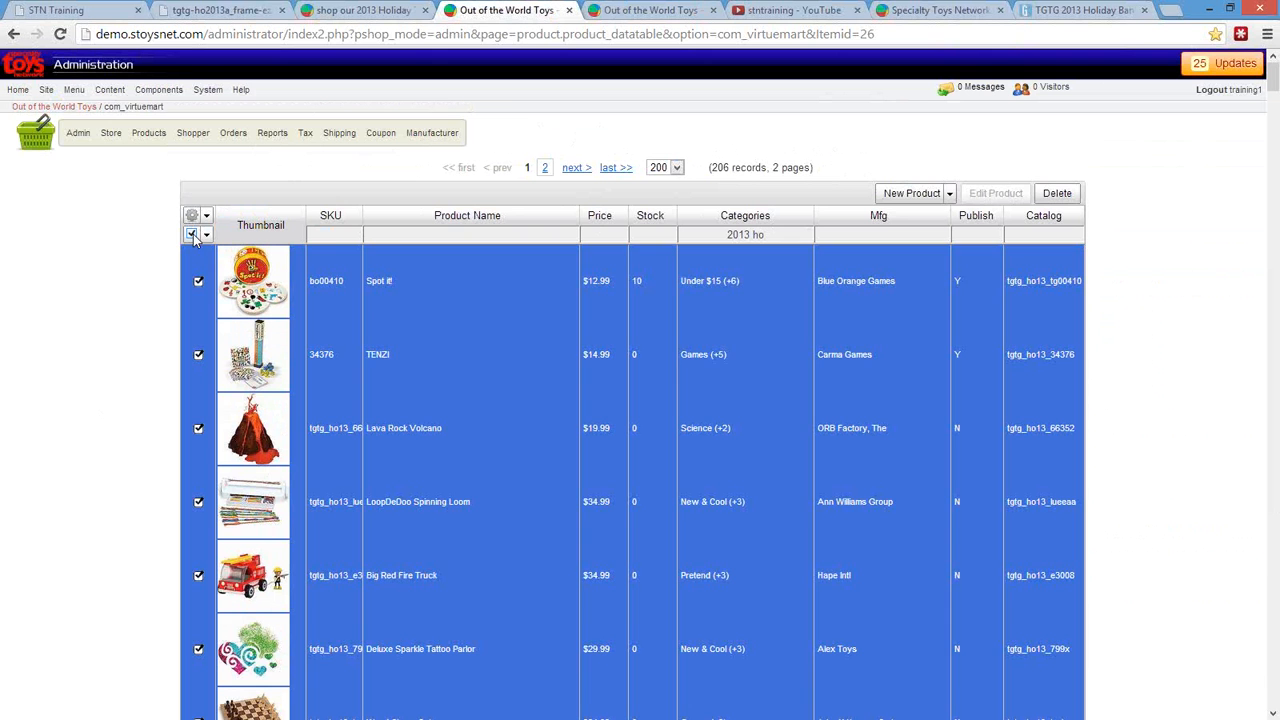
{"action": "left_click", "coordinate": [956, 281]}
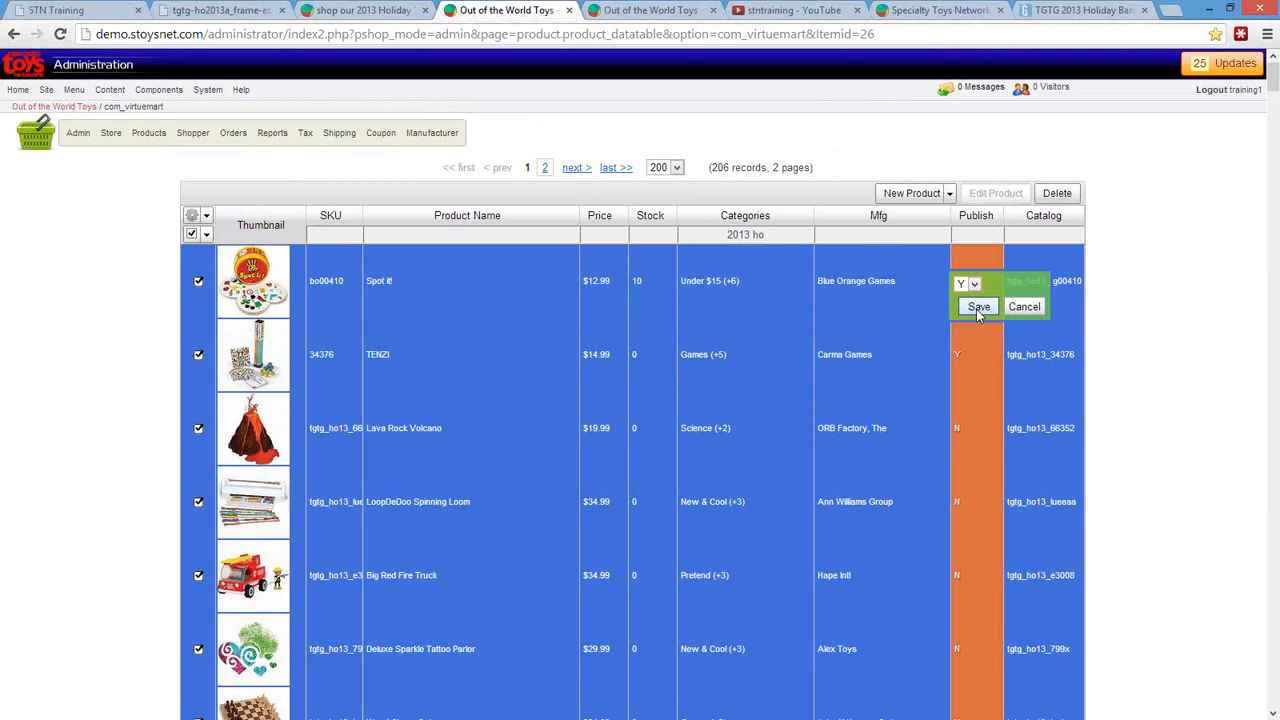
{"action": "left_click", "coordinate": [983, 305]}
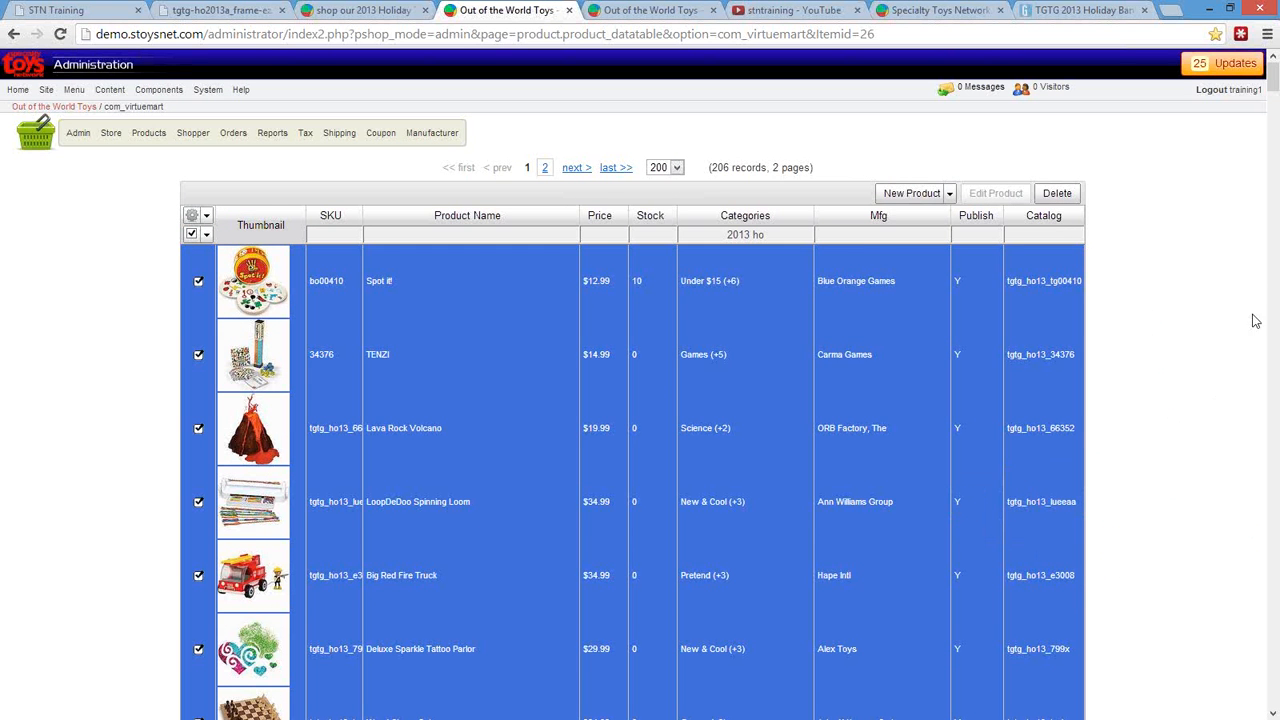
{"action": "mouse_move", "coordinate": [1273, 78]}
{"action": "left_mouse_down"}
{"action": "mouse_move", "coordinate": [1273, 693]}
{"action": "mouse_move", "coordinate": [1273, 80]}
{"action": "left_mouse_up"}
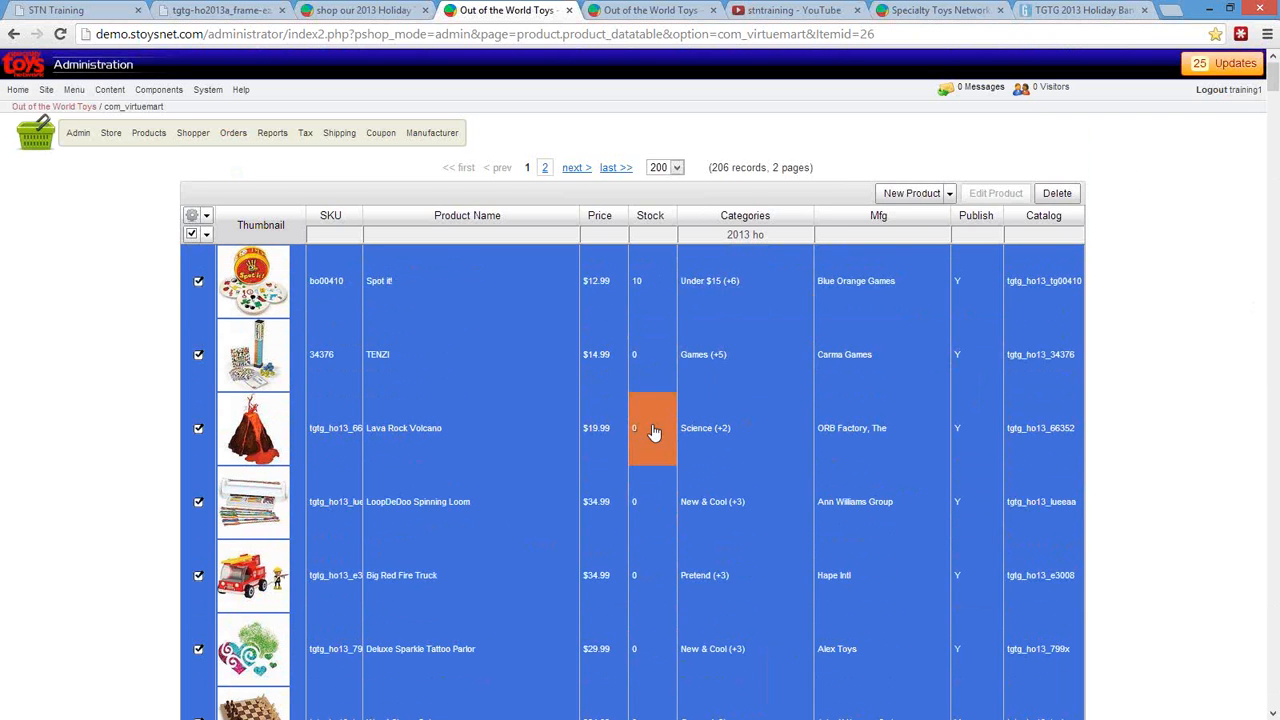
{"action": "left_click", "coordinate": [193, 235]}
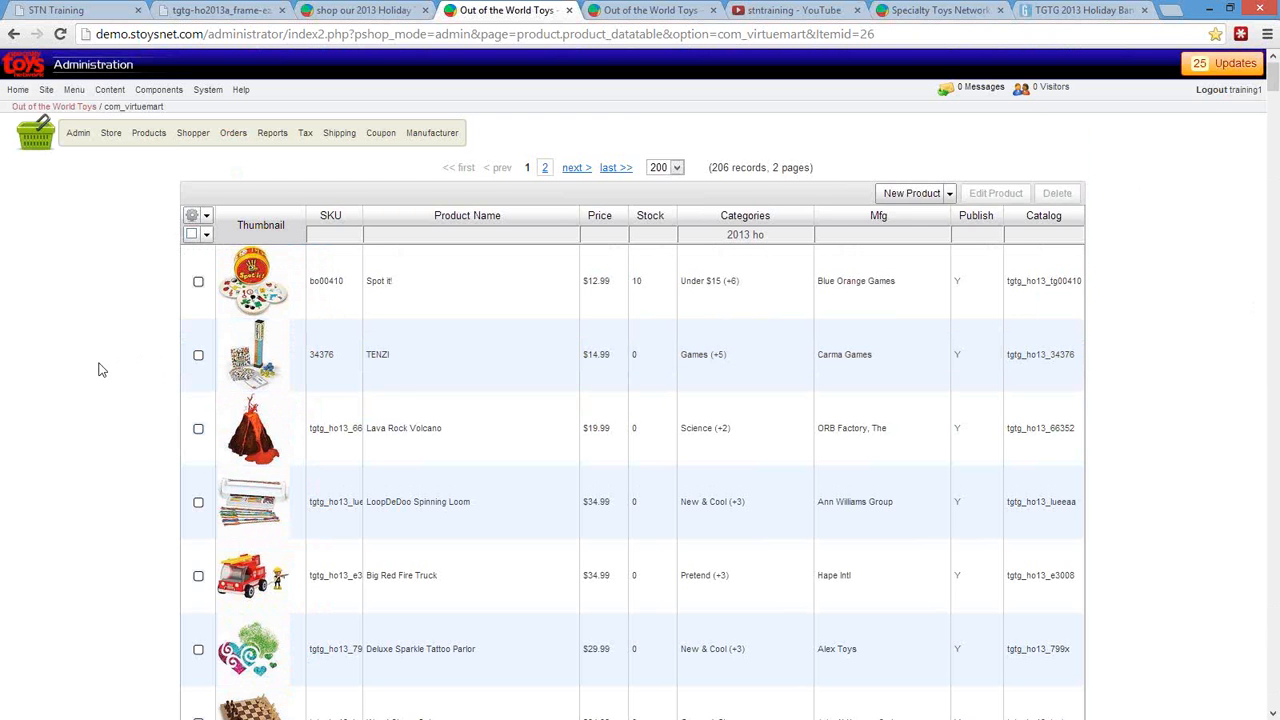
{"action": "left_click", "coordinate": [637, 369]}
Switch to the notes email to review the product activation steps and the front page slide show item under Promote.
{"action": "key", "text": "alt+Tab"}
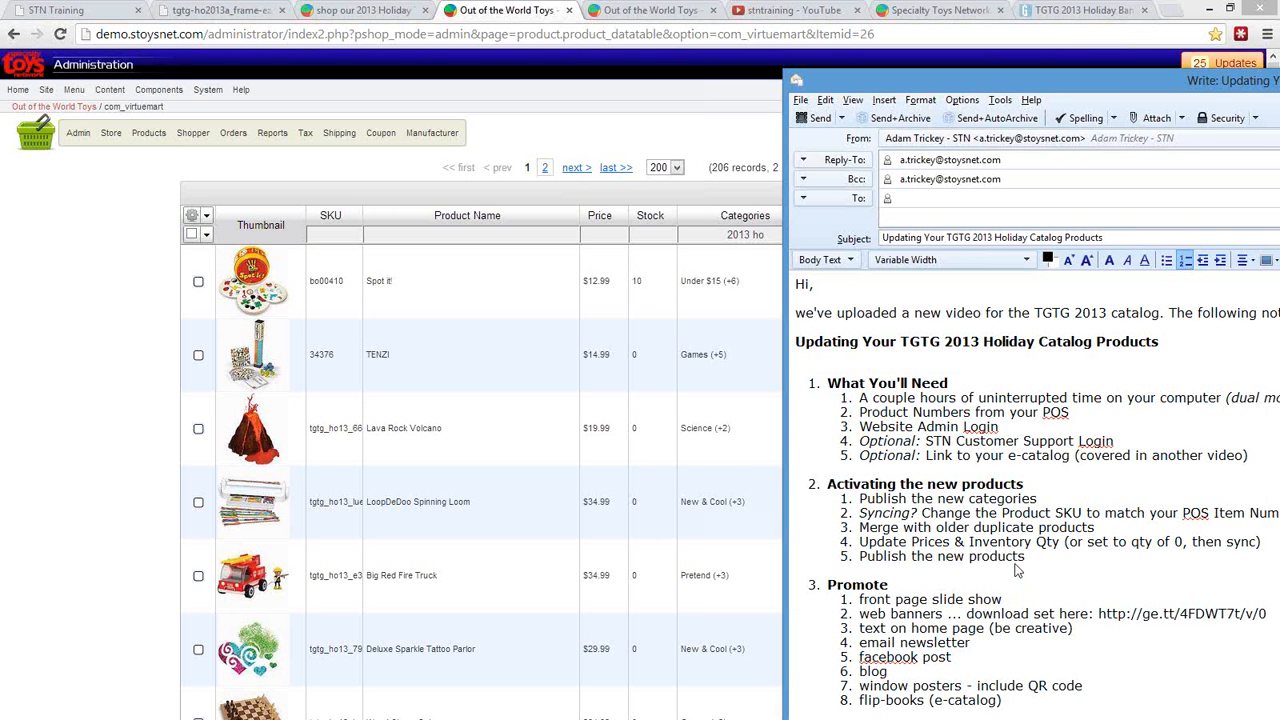
{"action": "left_click_drag", "start_coordinate": [860, 498], "coordinate": [1071, 580]}
{"action": "left_click", "coordinate": [1074, 580]}
{"action": "left_click_drag", "start_coordinate": [1046, 82], "coordinate": [887, 0]}
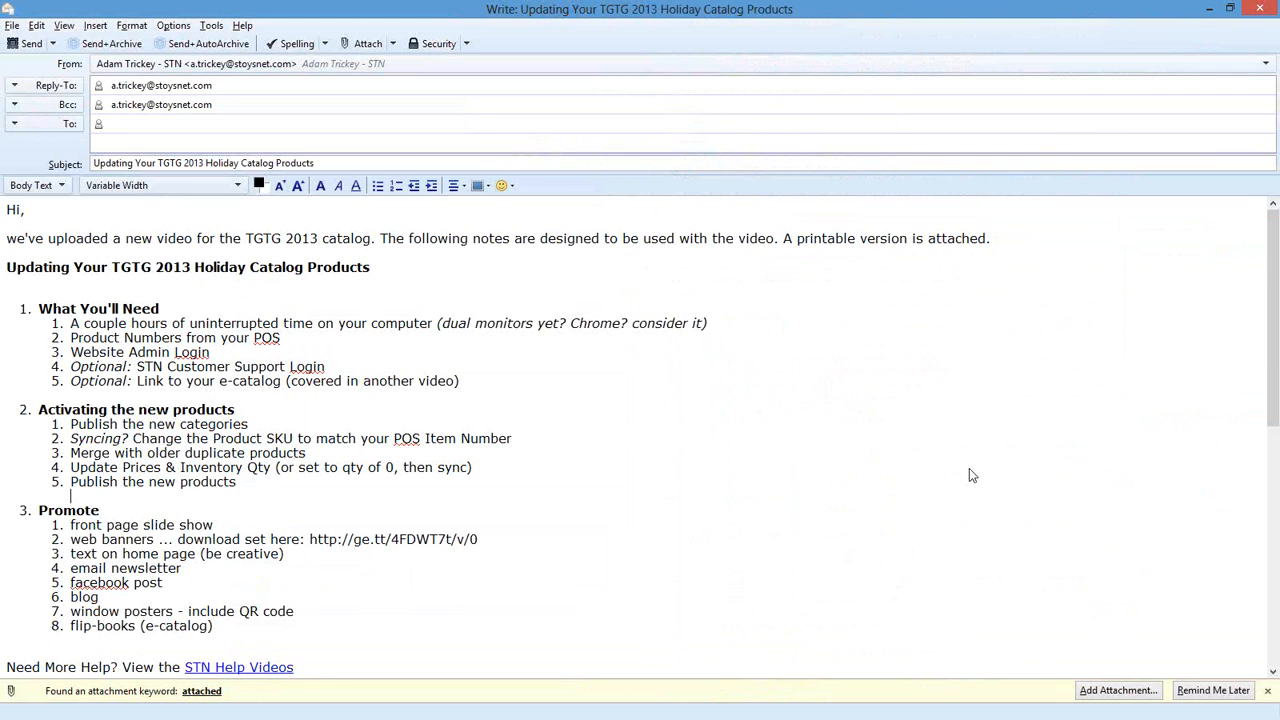
{"action": "left_click", "coordinate": [1209, 9]}
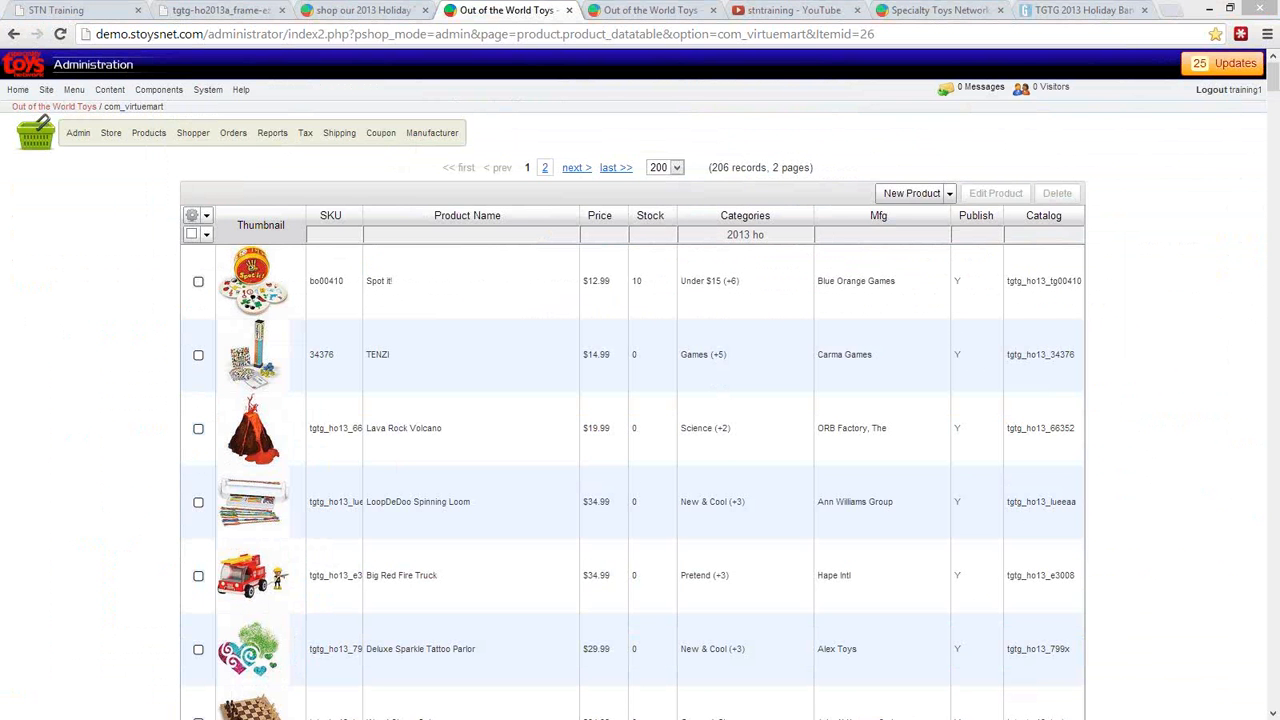
{"action": "left_click_drag", "start_coordinate": [1279, 122], "coordinate": [785, 32]}
{"action": "left_click_drag", "start_coordinate": [757, 552], "coordinate": [600, 555]}
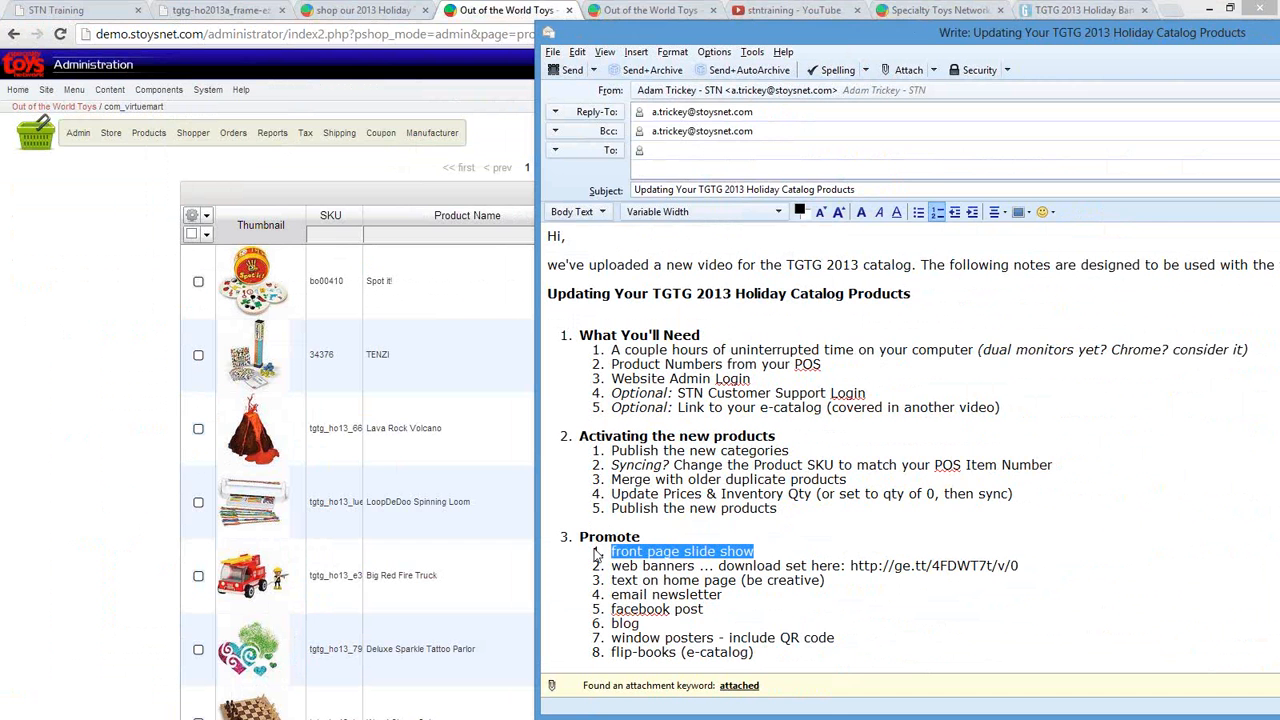
{"action": "left_click", "coordinate": [234, 600]}
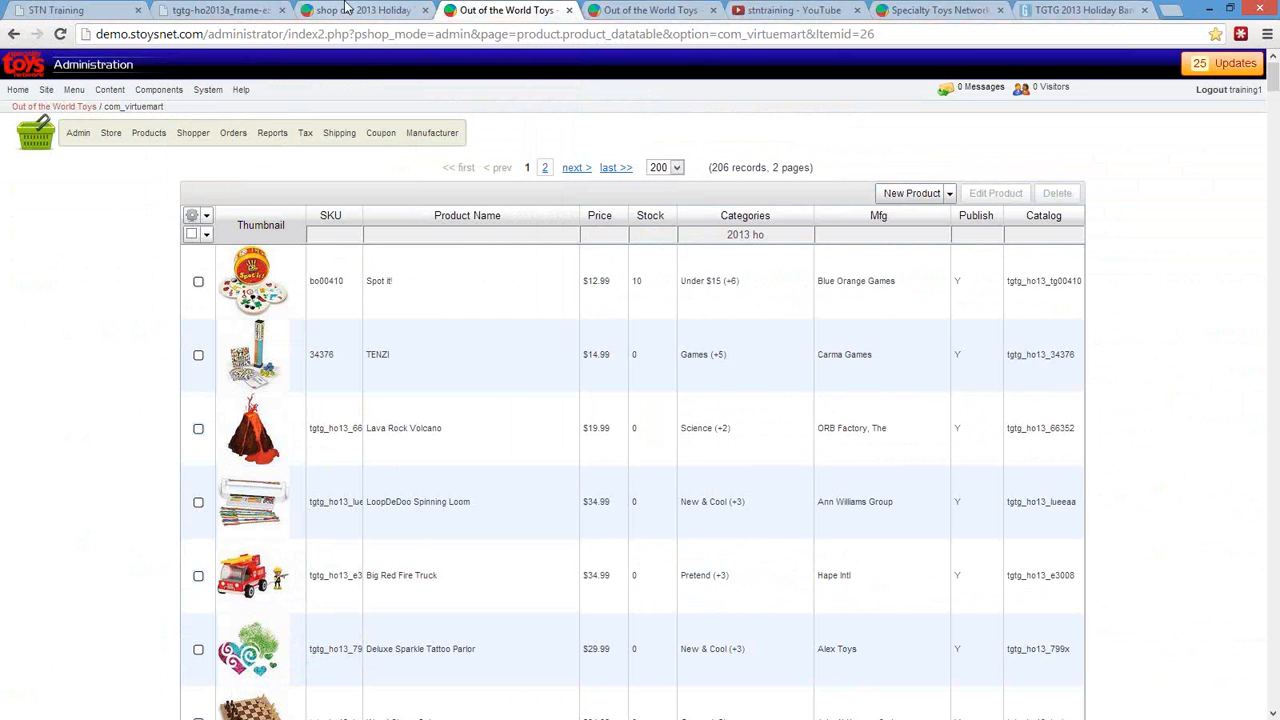
Open the Out of the World Toys storefront home page to examine its front page slide show.
{"action": "left_click", "coordinate": [360, 10]}
{"action": "scroll", "coordinate": [922, 590], "scroll_direction": "up", "scroll_amount": 3}
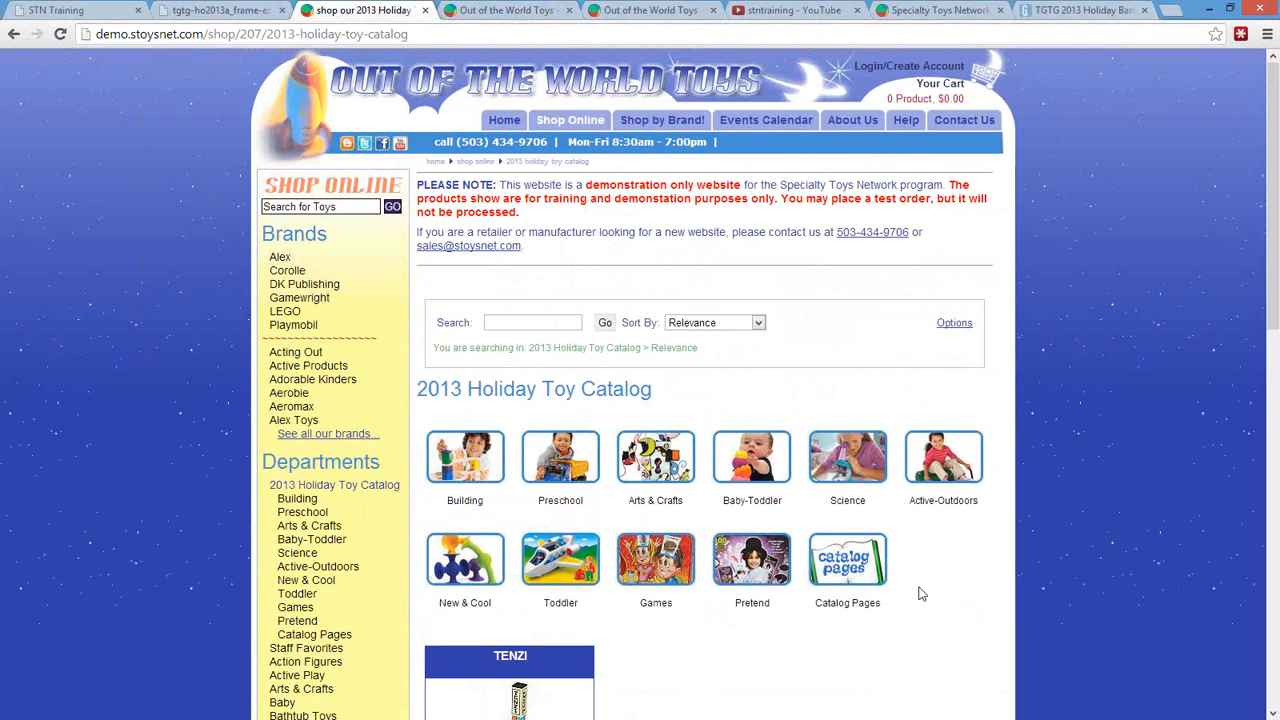
{"action": "left_click", "coordinate": [504, 120]}
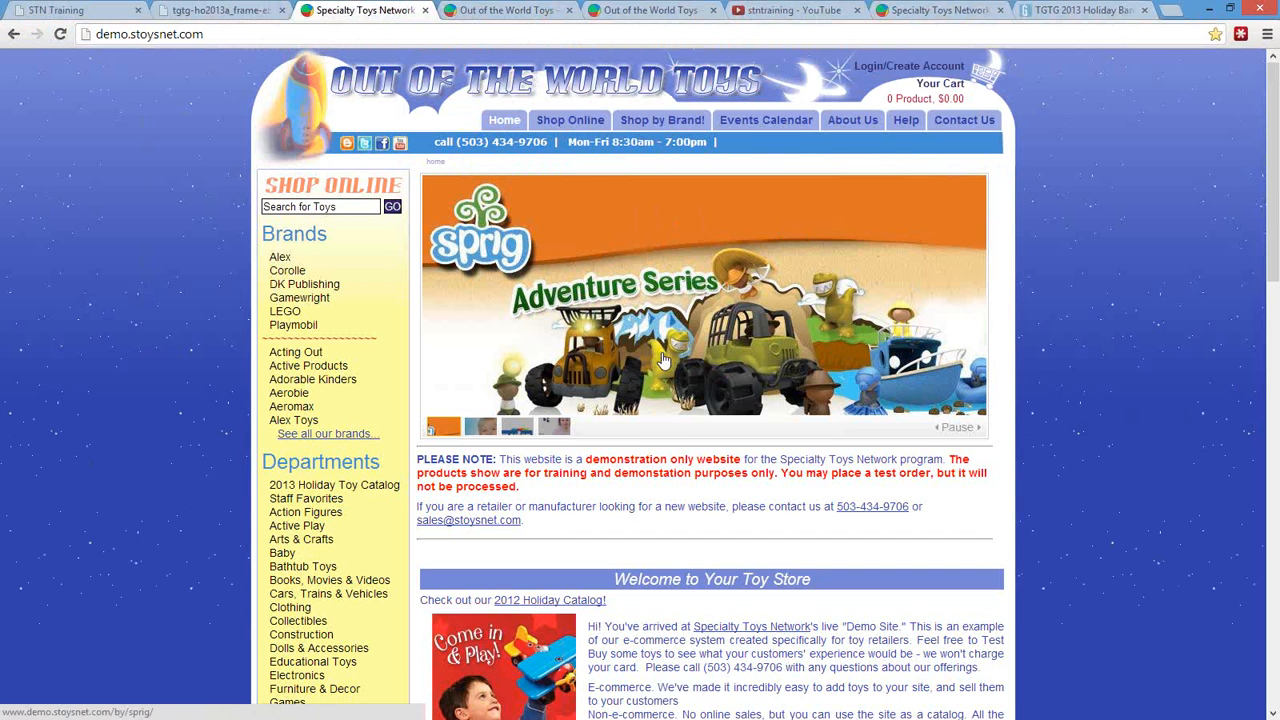
On the Specialty Toys Network site, go through the member support home to the downloadable banner graphics page.
{"action": "left_click", "coordinate": [935, 10]}
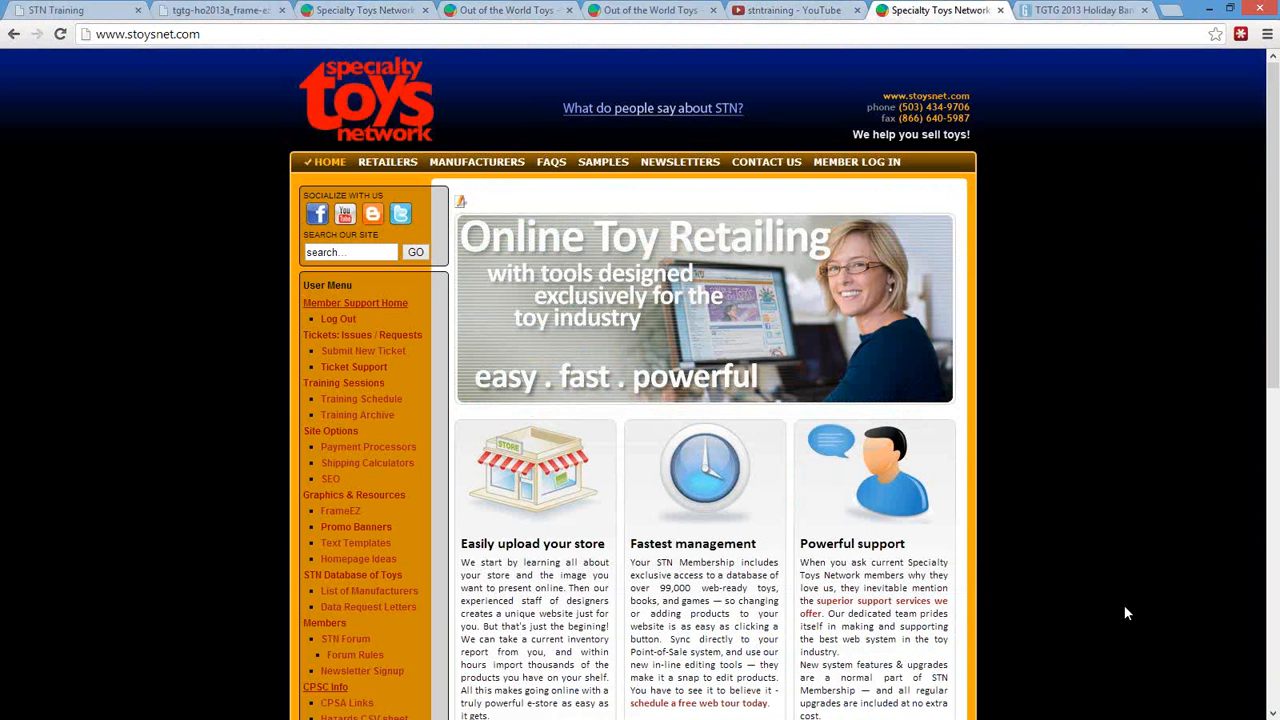
{"action": "left_click", "coordinate": [224, 34]}
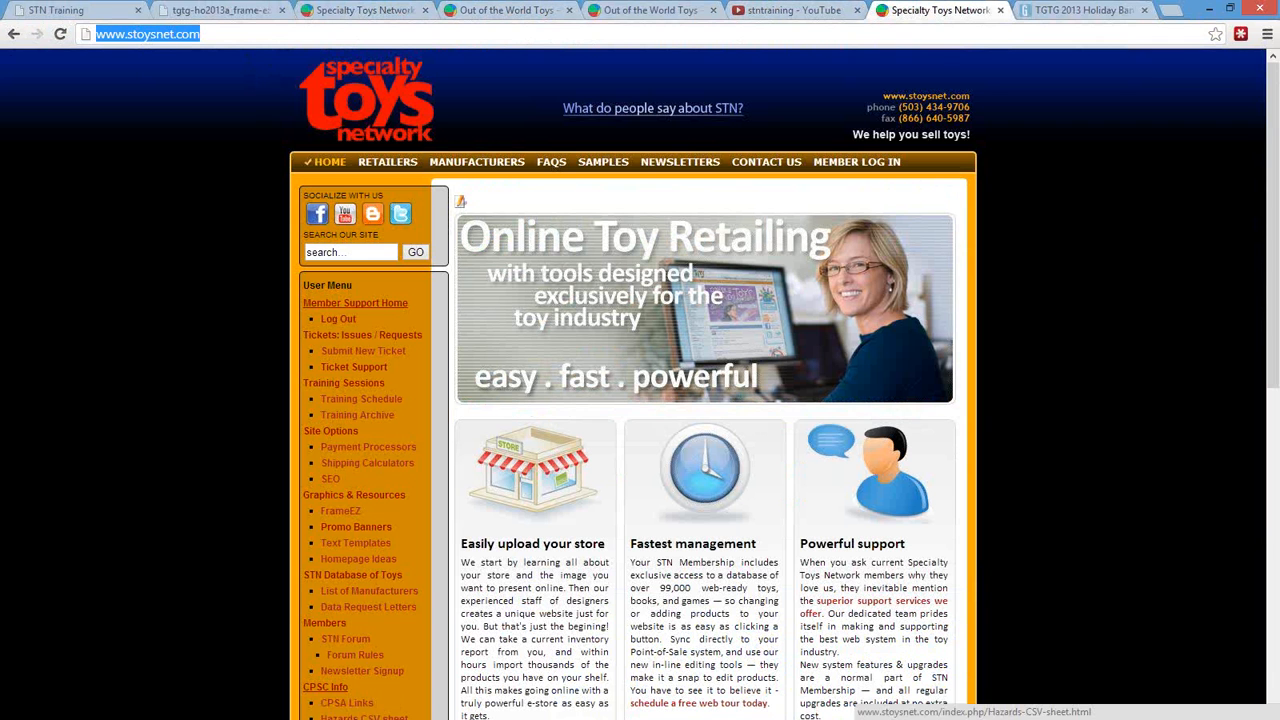
{"action": "left_click", "coordinate": [850, 163]}
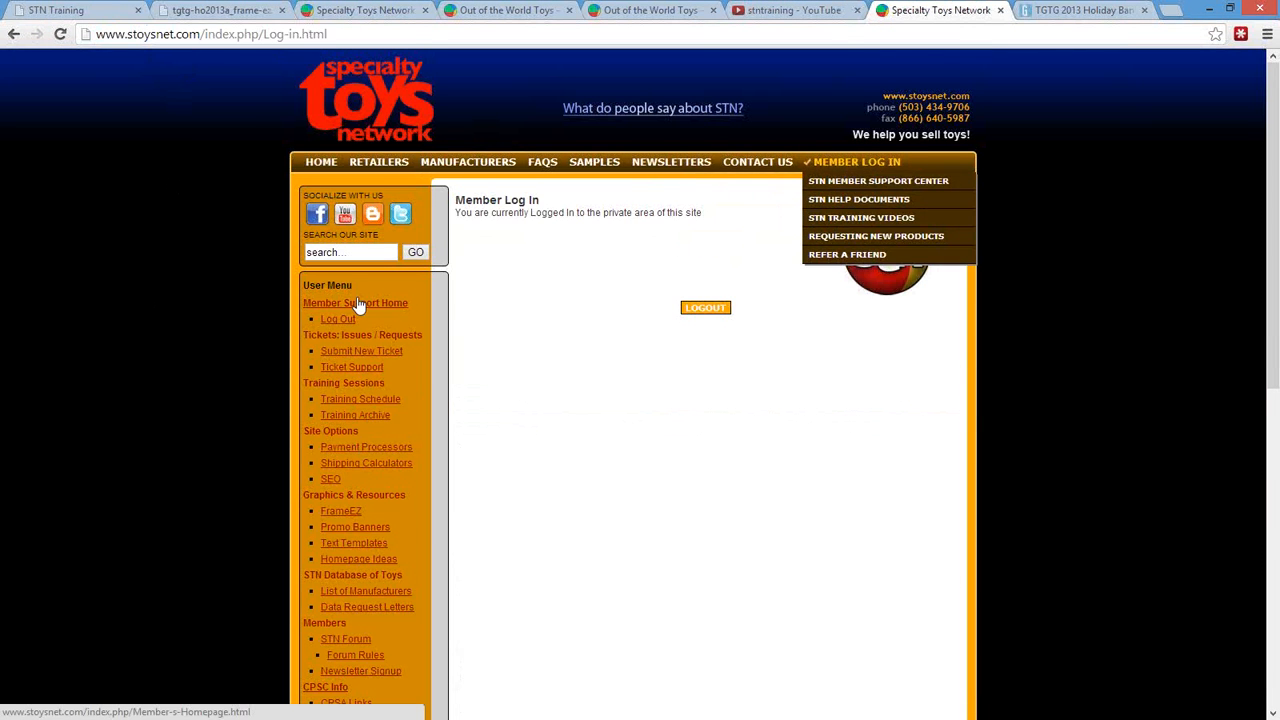
{"action": "left_click", "coordinate": [357, 305]}
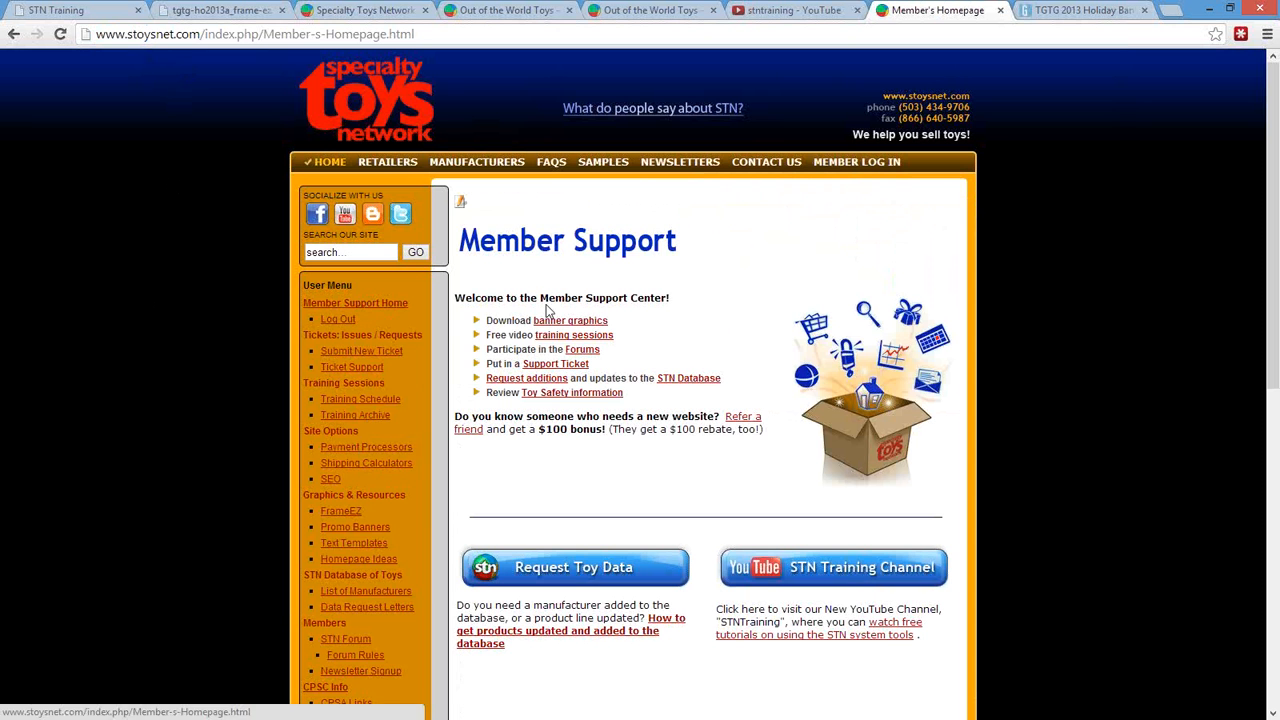
{"action": "left_click", "coordinate": [568, 322]}
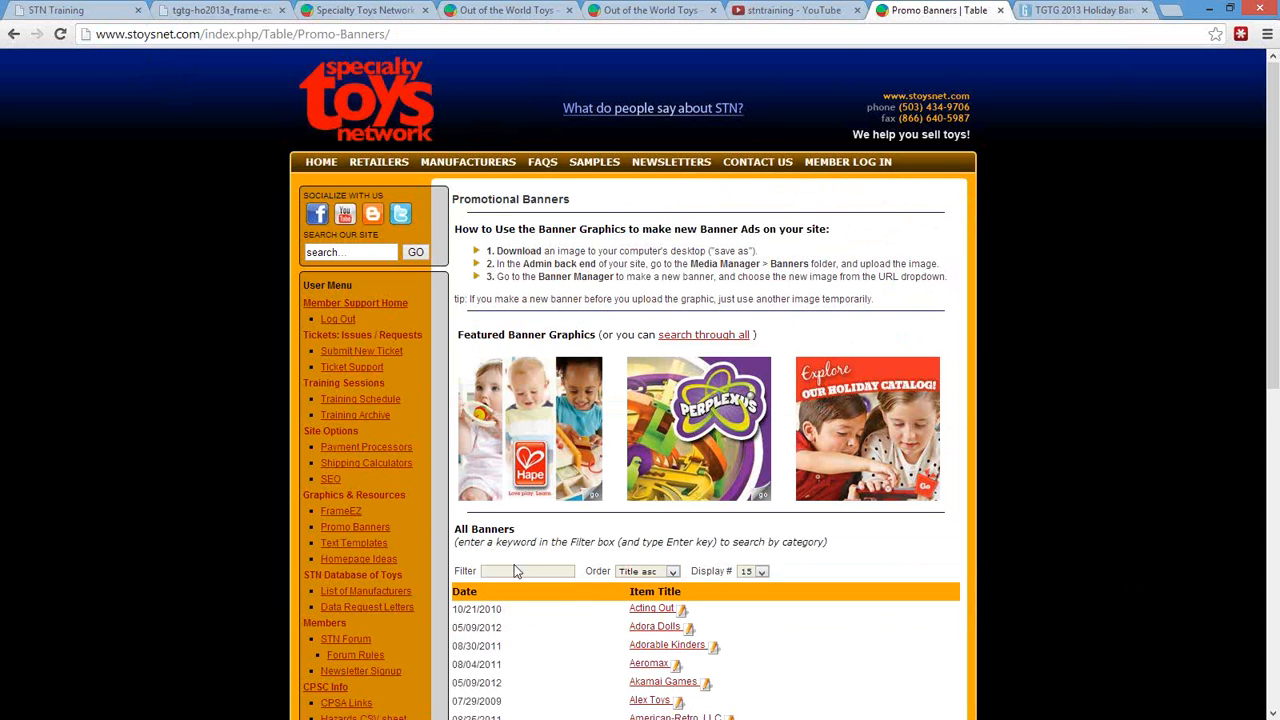
Filter the promotional banners by "tgtg" and open TGTG Catalog - Holiday 2013 - B.
{"action": "left_click", "coordinate": [516, 571]}
{"action": "type", "text": "tgtg"}
{"action": "key", "text": "Return"}
{"action": "scroll", "coordinate": [999, 482], "scroll_direction": "down", "scroll_amount": 1}
{"action": "scroll", "coordinate": [1000, 490], "scroll_direction": "down", "scroll_amount": 3}
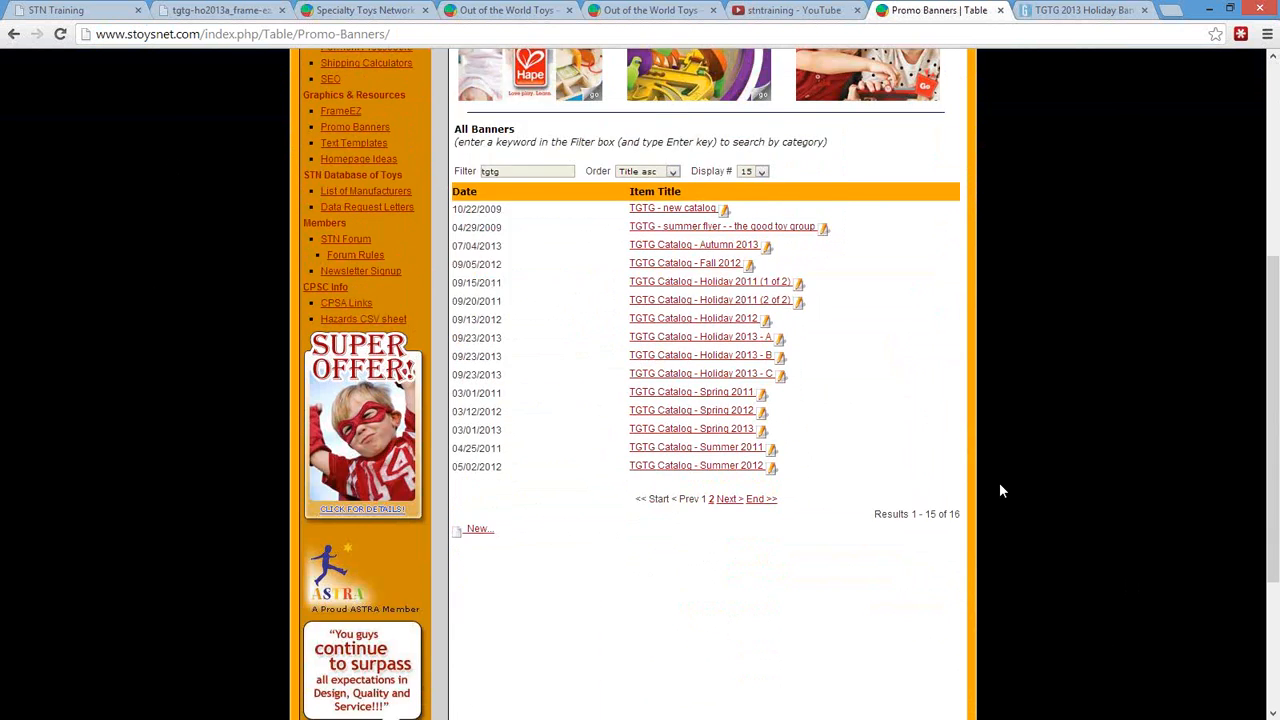
{"action": "scroll", "coordinate": [1000, 490], "scroll_direction": "up", "scroll_amount": 1}
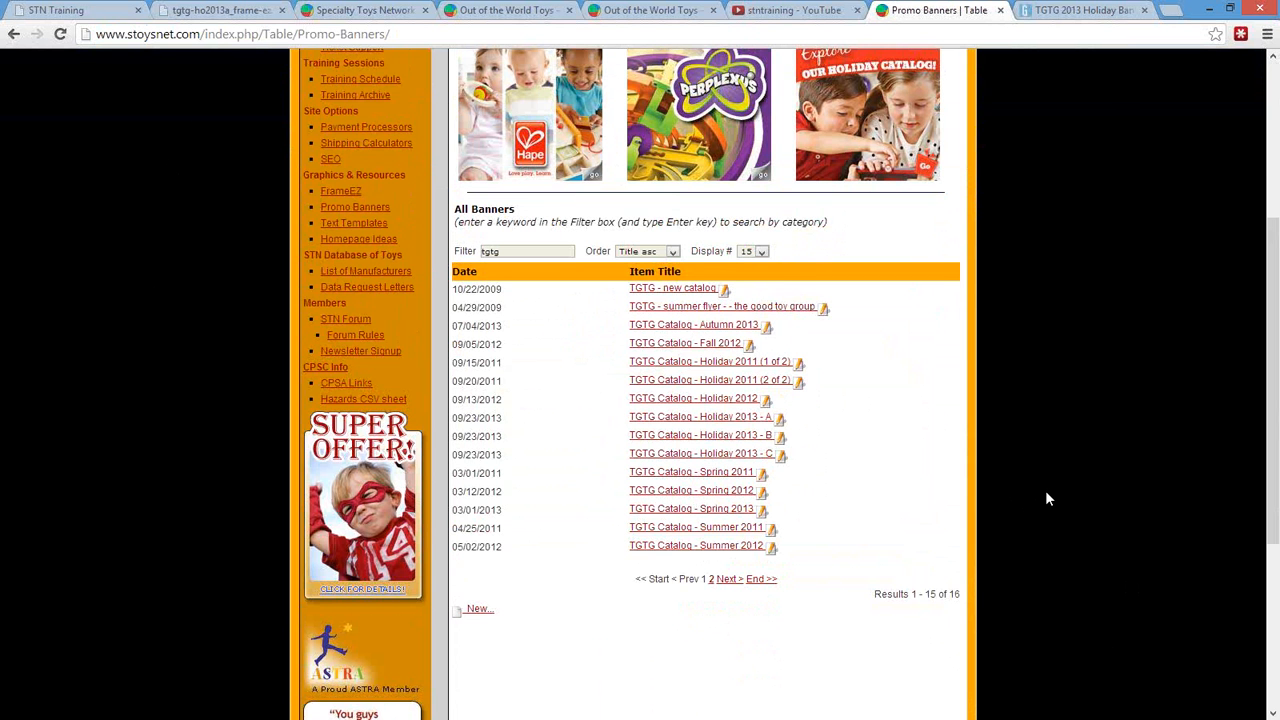
{"action": "left_click", "coordinate": [722, 441]}
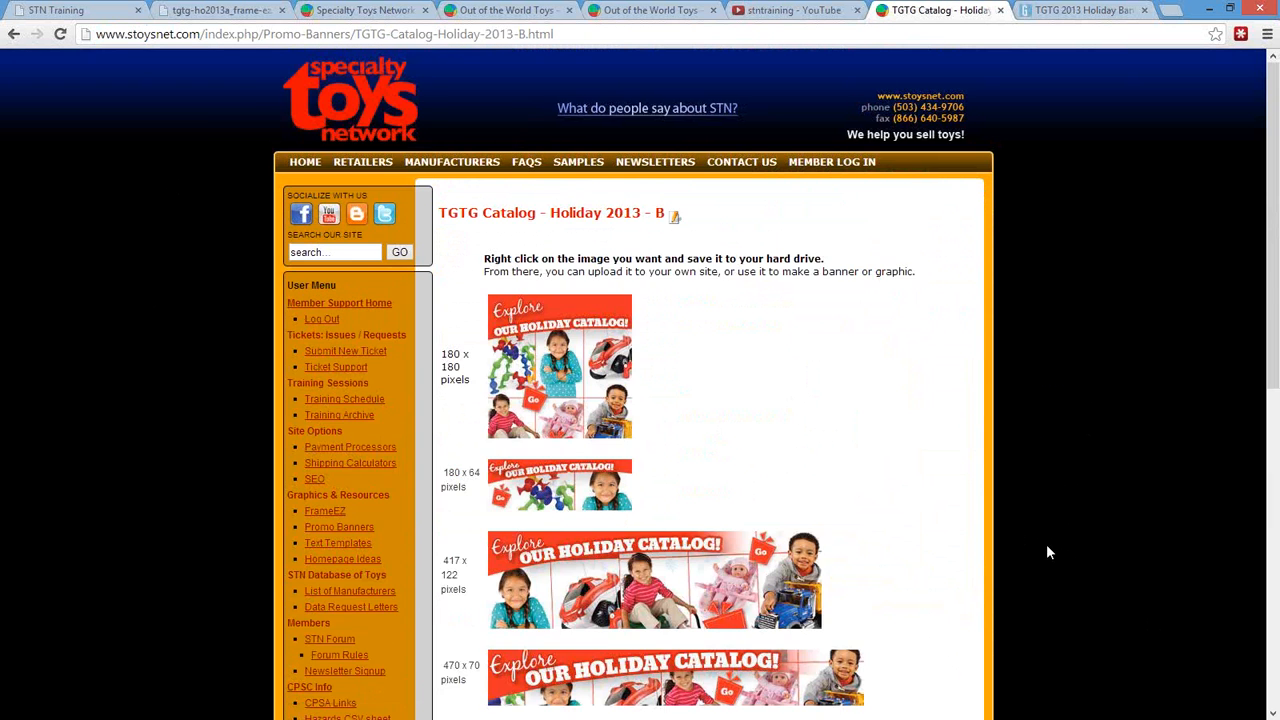
Save the frameEZ version of the holiday catalog banner to the Desktop as tgtg-ho2013b_frame-ez (1).jpg.
{"action": "scroll", "coordinate": [1048, 552], "scroll_direction": "down", "scroll_amount": 2}
{"action": "scroll", "coordinate": [1048, 552], "scroll_direction": "down", "scroll_amount": 3}
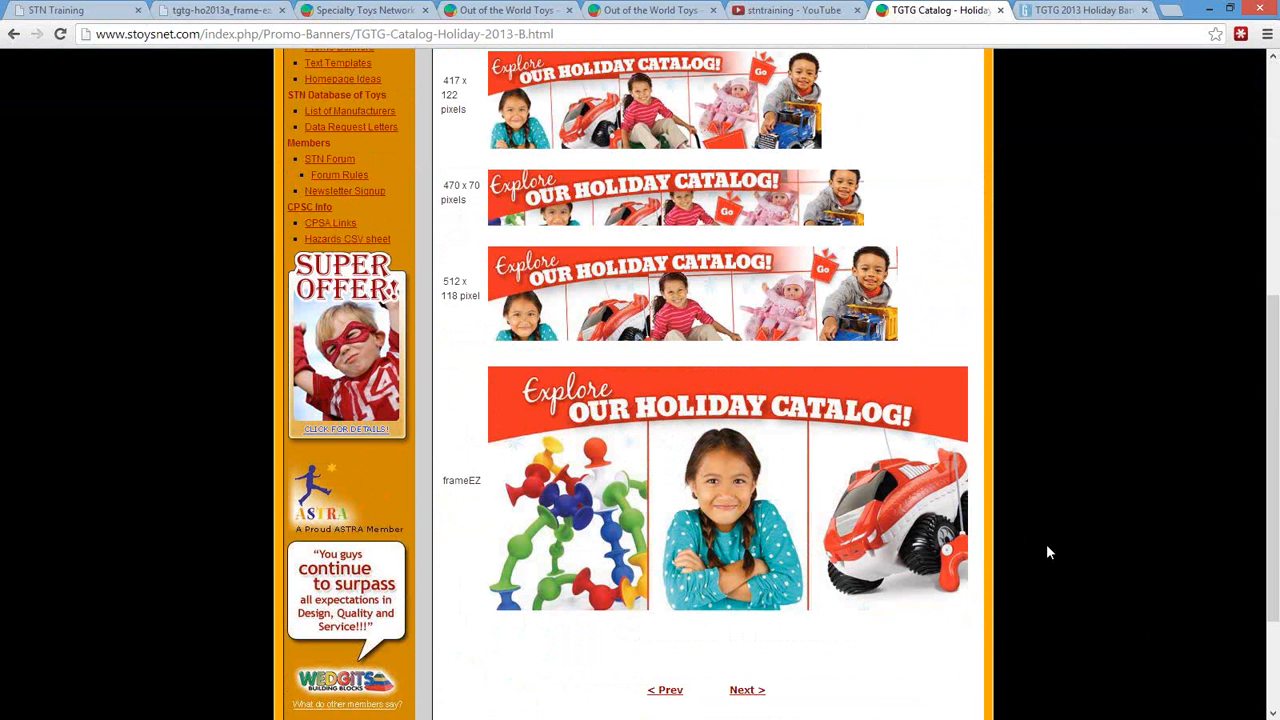
{"action": "scroll", "coordinate": [1048, 552], "scroll_direction": "up", "scroll_amount": 6}
{"action": "scroll", "coordinate": [1048, 552], "scroll_direction": "down", "scroll_amount": 6}
{"action": "double_click", "coordinate": [474, 482]}
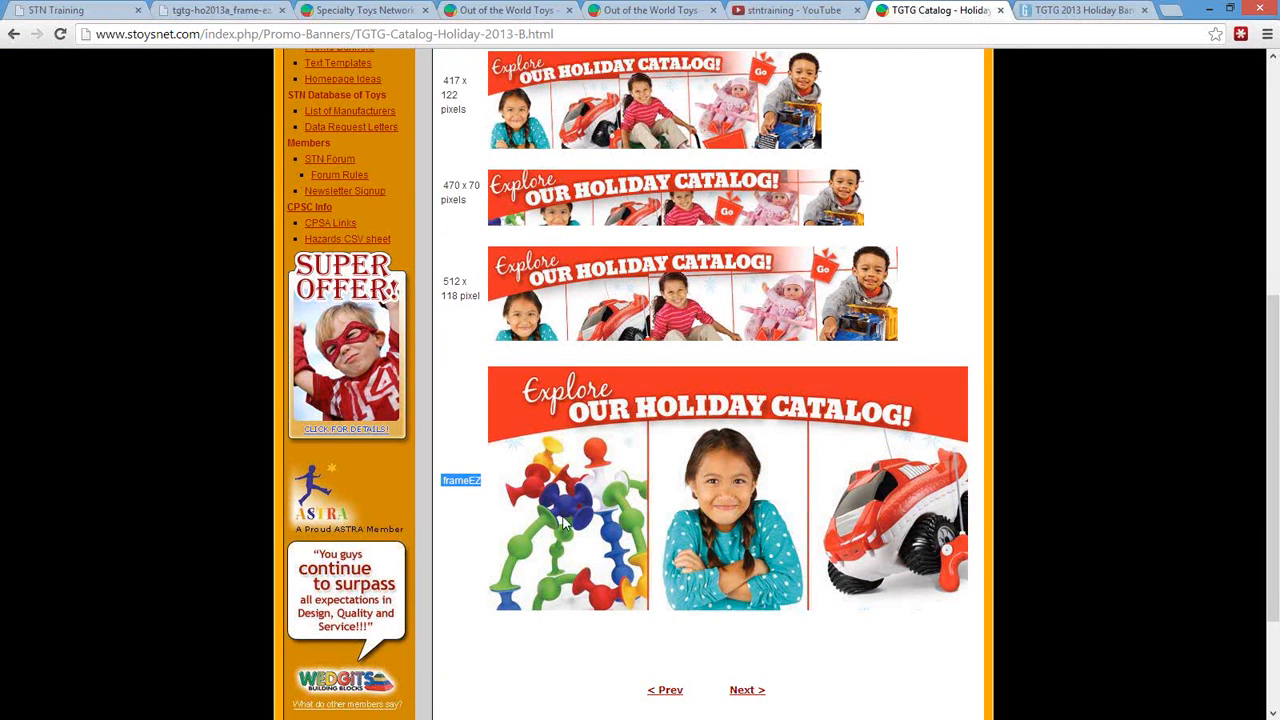
{"action": "right_click", "coordinate": [618, 507]}
{"action": "left_click", "coordinate": [975, 522]}
{"action": "right_click", "coordinate": [842, 503]}
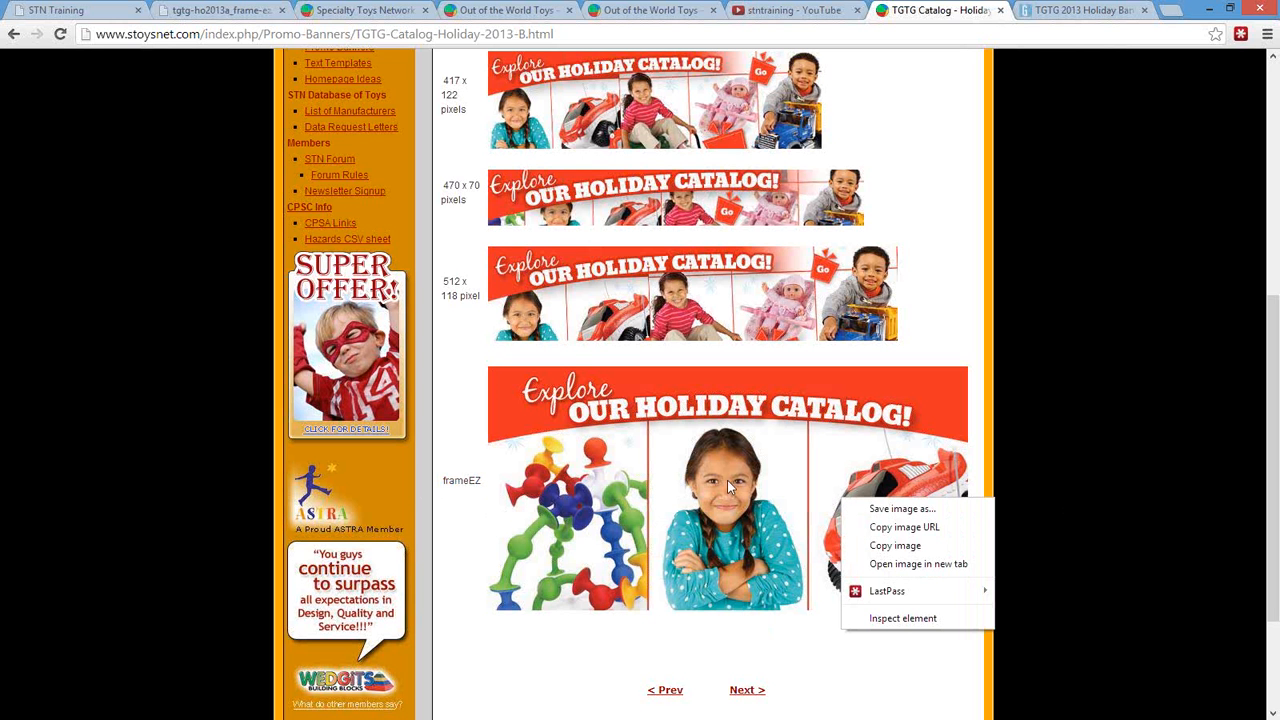
{"action": "left_click", "coordinate": [911, 516]}
{"action": "left_click", "coordinate": [63, 118]}
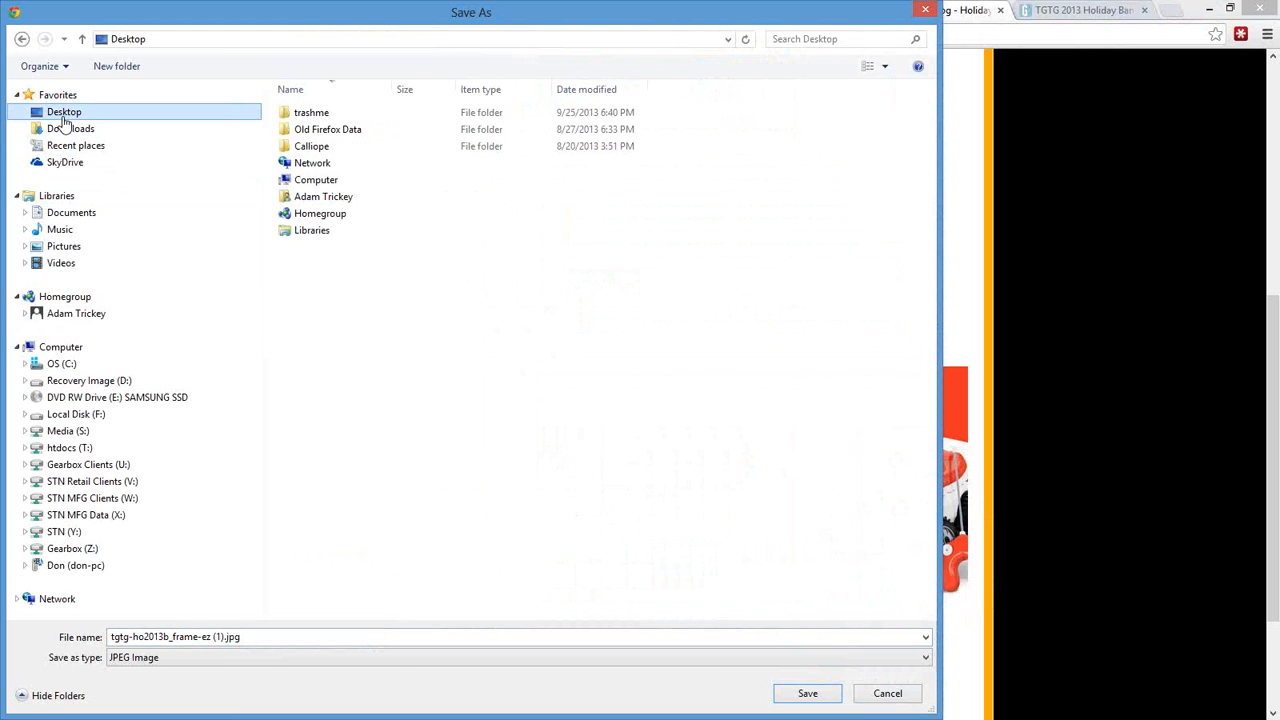
{"action": "left_click", "coordinate": [818, 697]}
In the store administration, create a new Frontpage SlideShow slide named Holiday Catalog and mark it as published.
{"action": "left_click", "coordinate": [505, 10]}
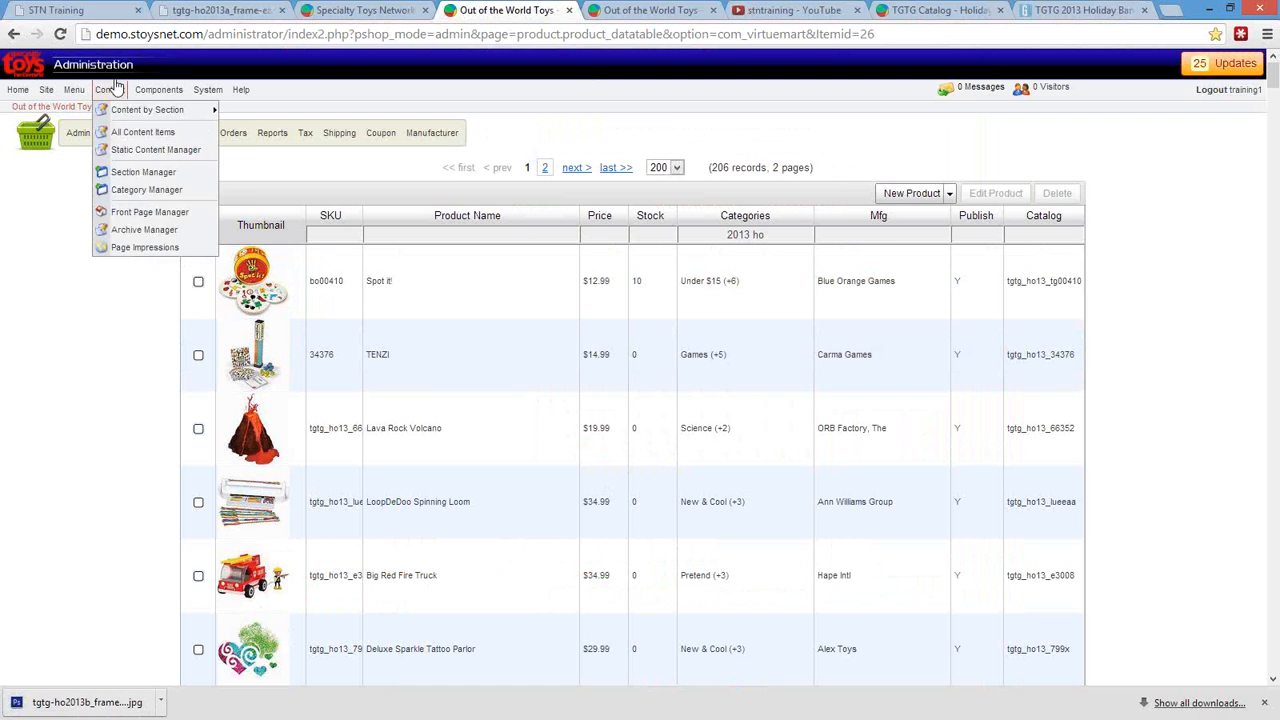
{"action": "mouse_move", "coordinate": [176, 96]}
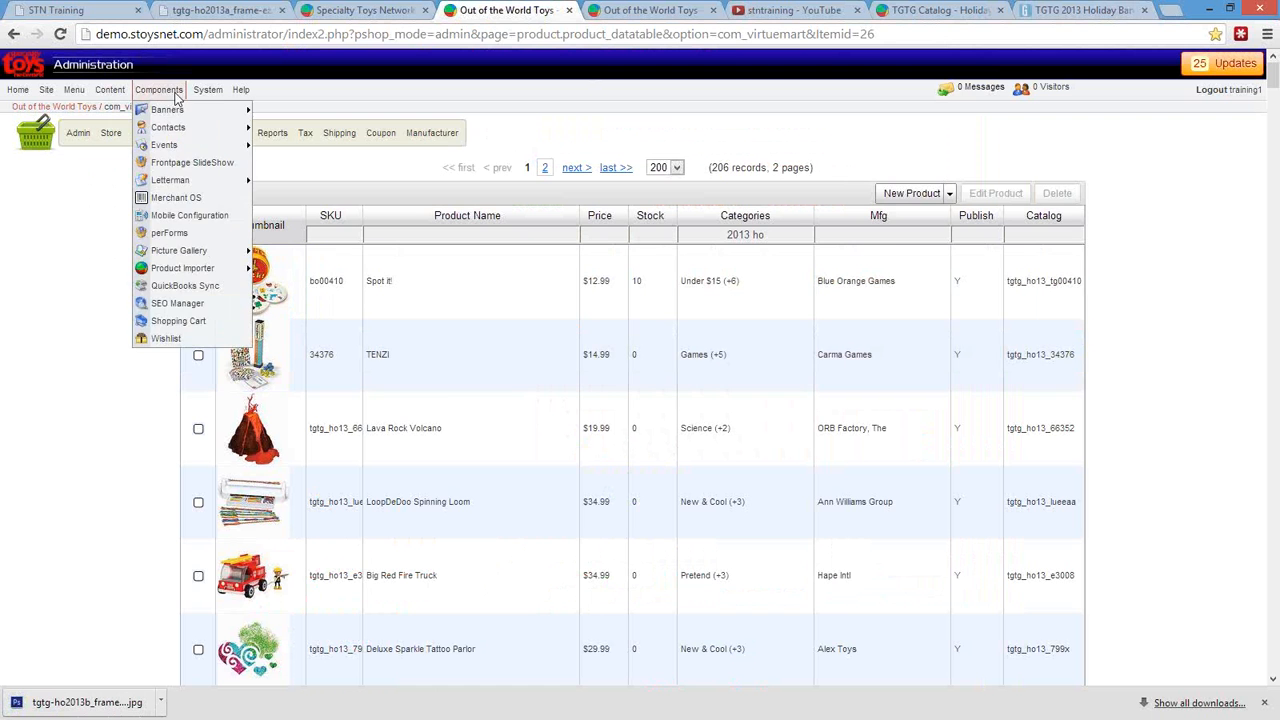
{"action": "left_click", "coordinate": [183, 164]}
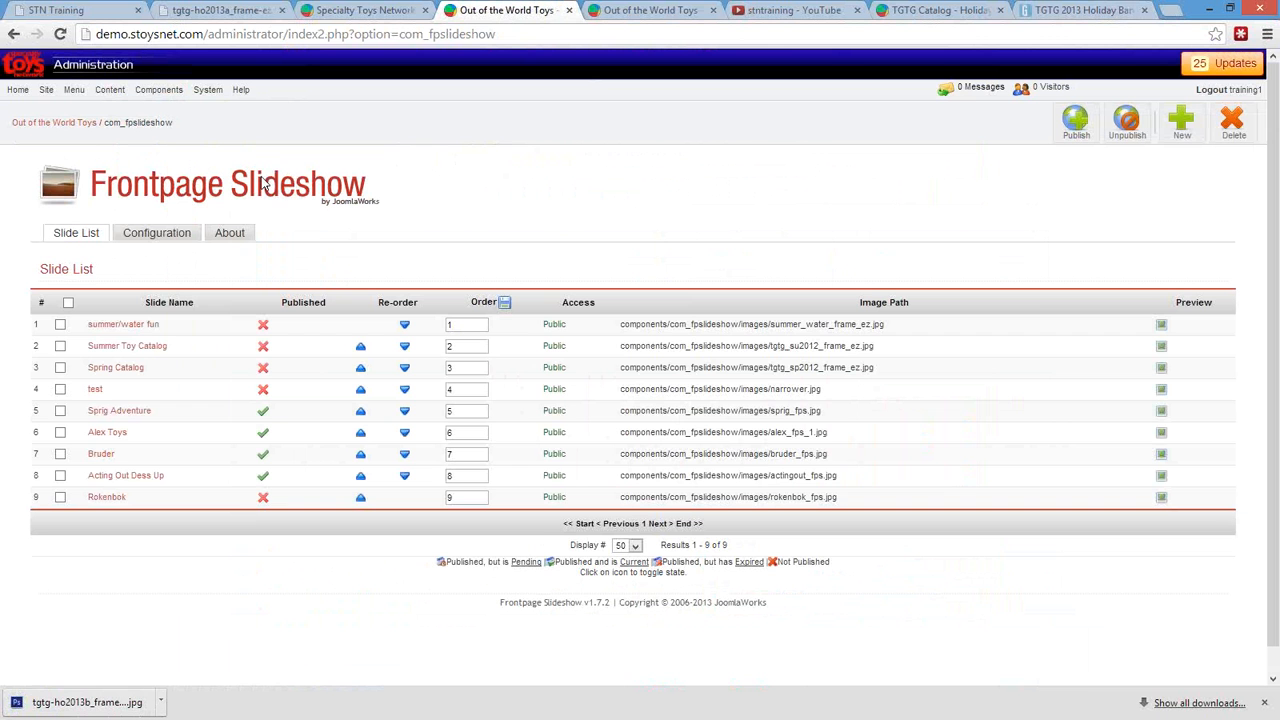
{"action": "left_click", "coordinate": [1181, 122]}
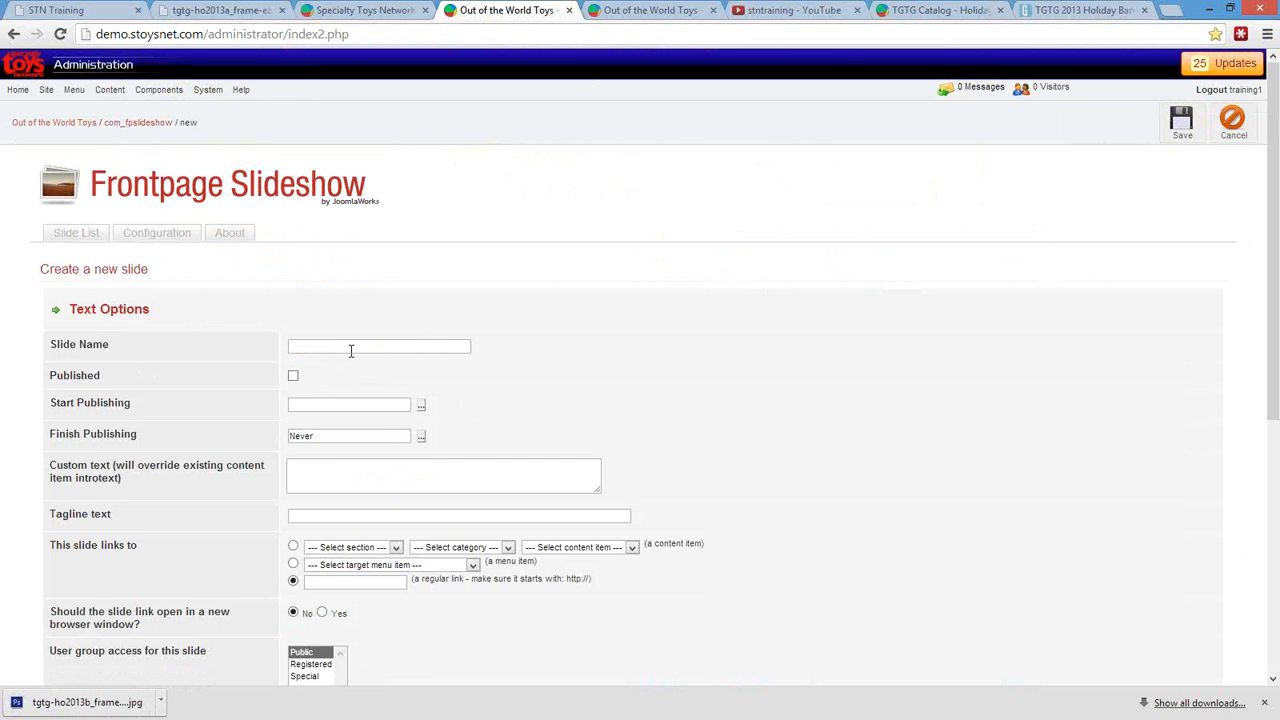
{"action": "left_click", "coordinate": [351, 347]}
{"action": "type", "text": "Holida"}
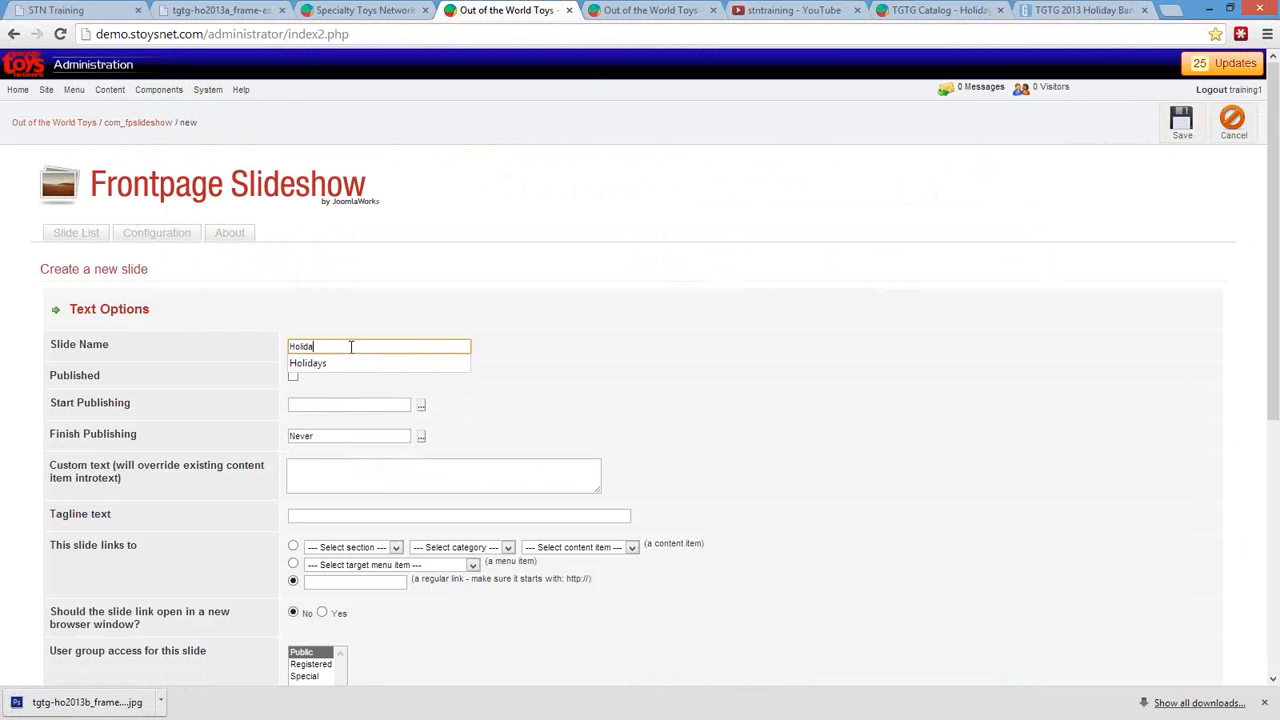
{"action": "type", "text": "y Catalog"}
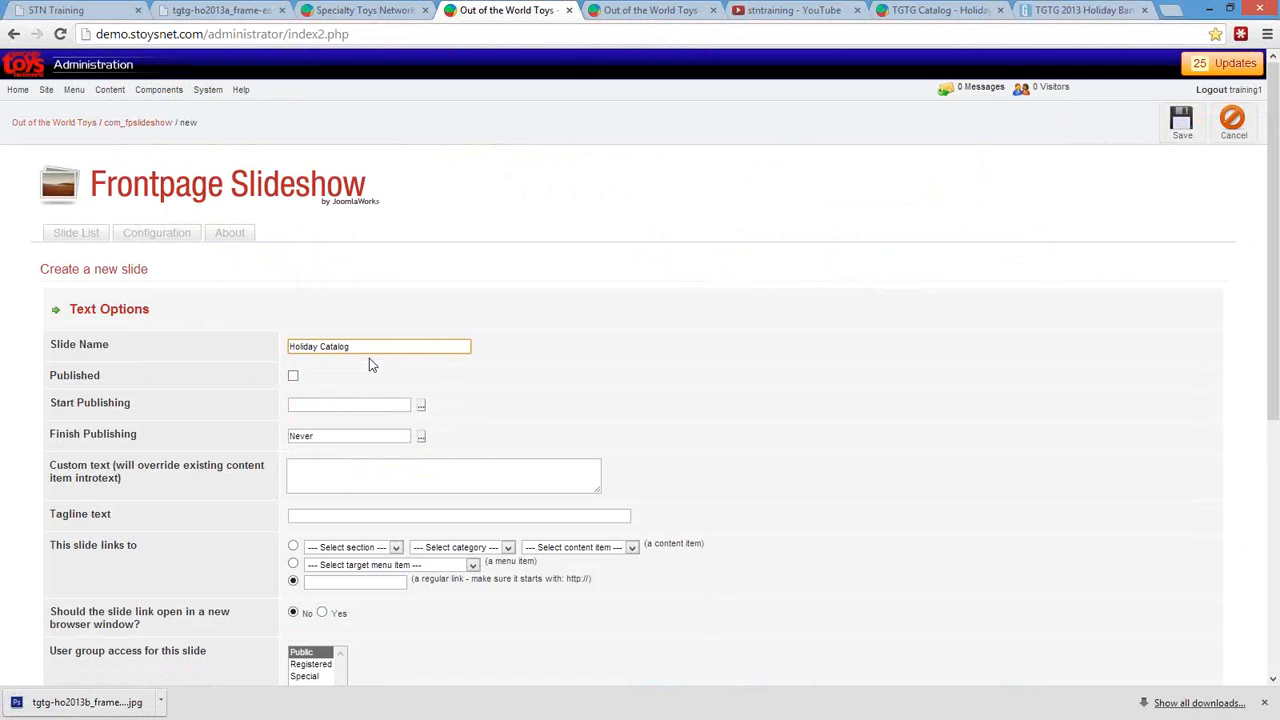
{"action": "left_click", "coordinate": [293, 375]}
Set the slide's Finish Publishing date to 2014-01-01.
{"action": "scroll", "coordinate": [452, 446], "scroll_direction": "down", "scroll_amount": 3}
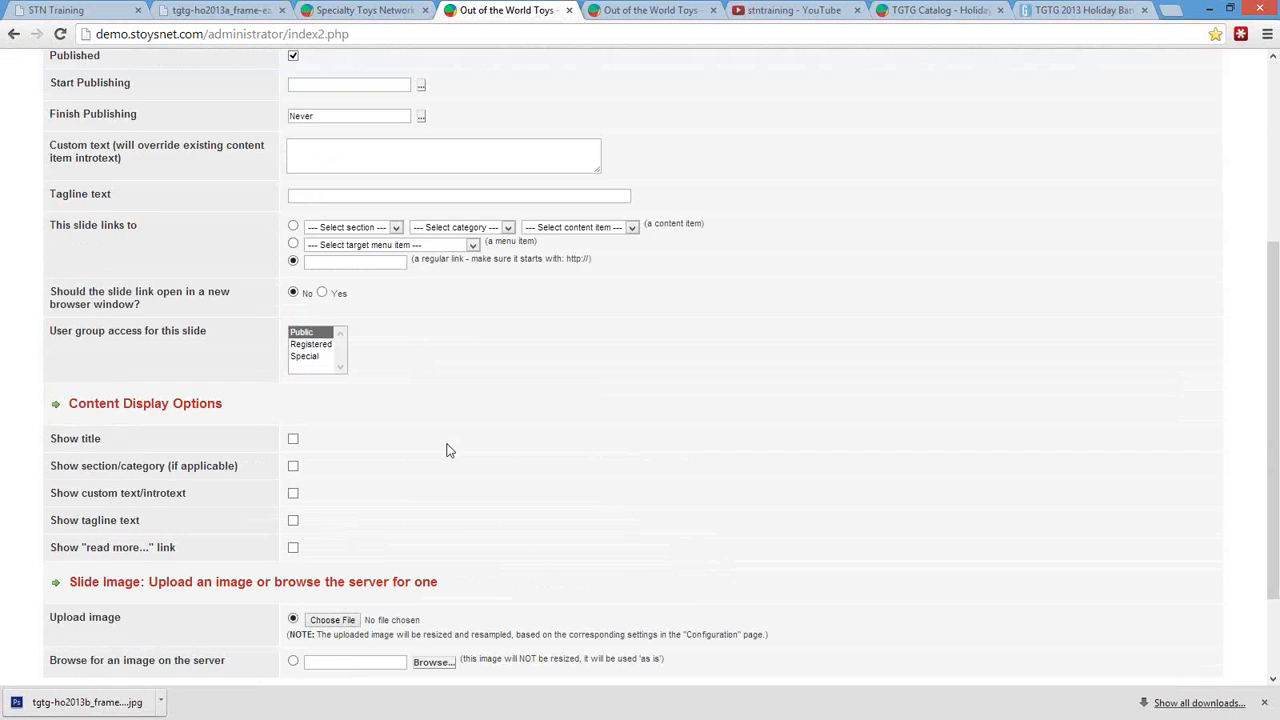
{"action": "scroll", "coordinate": [392, 248], "scroll_direction": "up", "scroll_amount": 2}
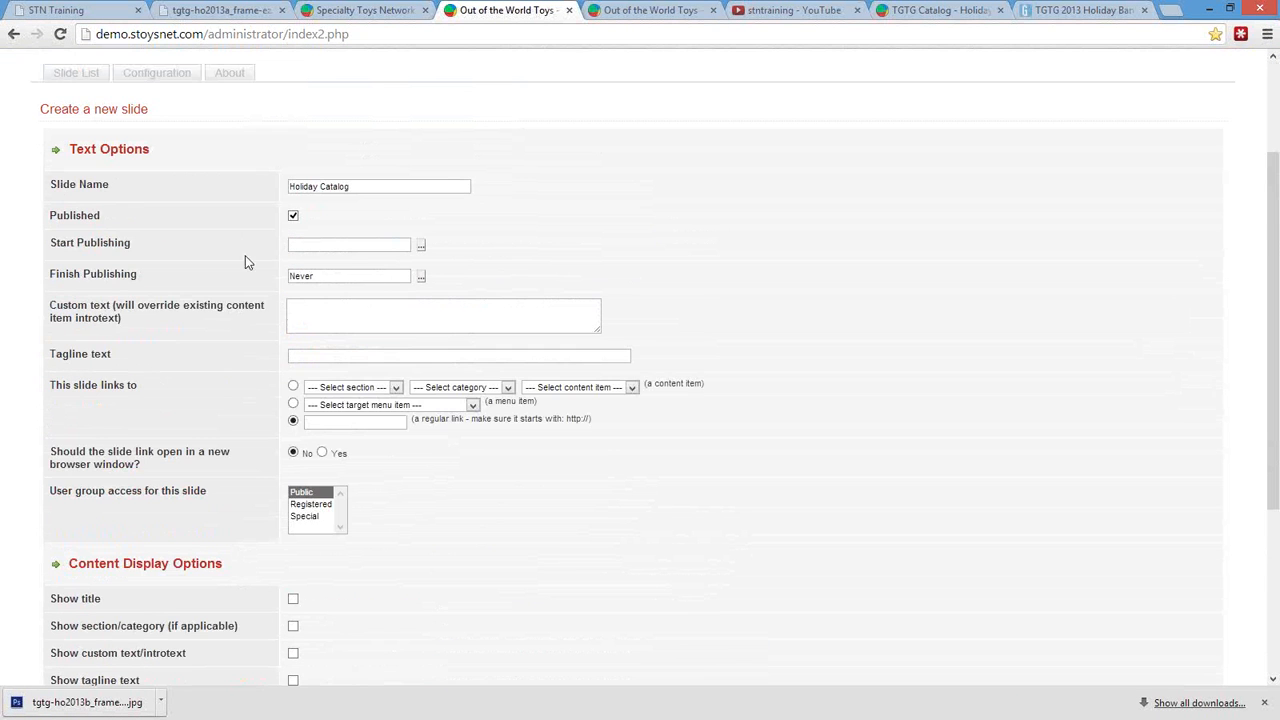
{"action": "left_click", "coordinate": [421, 278]}
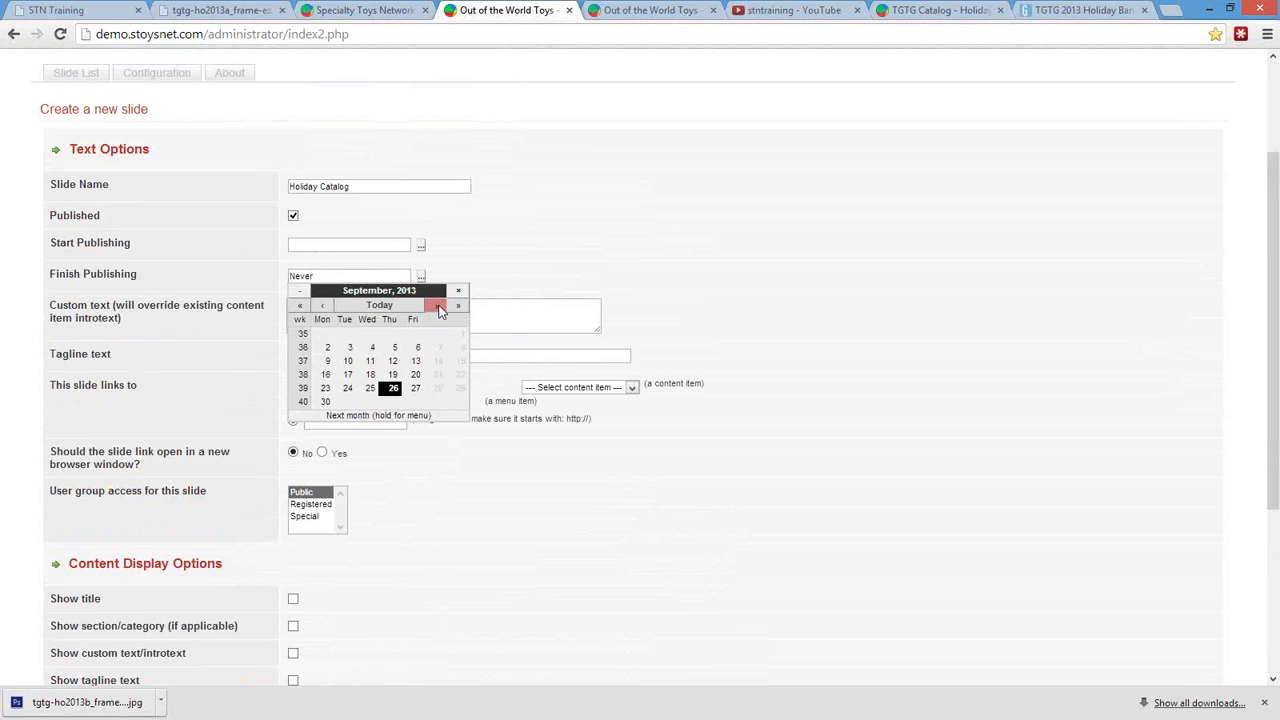
{"action": "left_click", "coordinate": [439, 306]}
{"action": "left_click", "coordinate": [439, 306]}
{"action": "left_click", "coordinate": [439, 306]}
{"action": "left_click", "coordinate": [439, 306]}
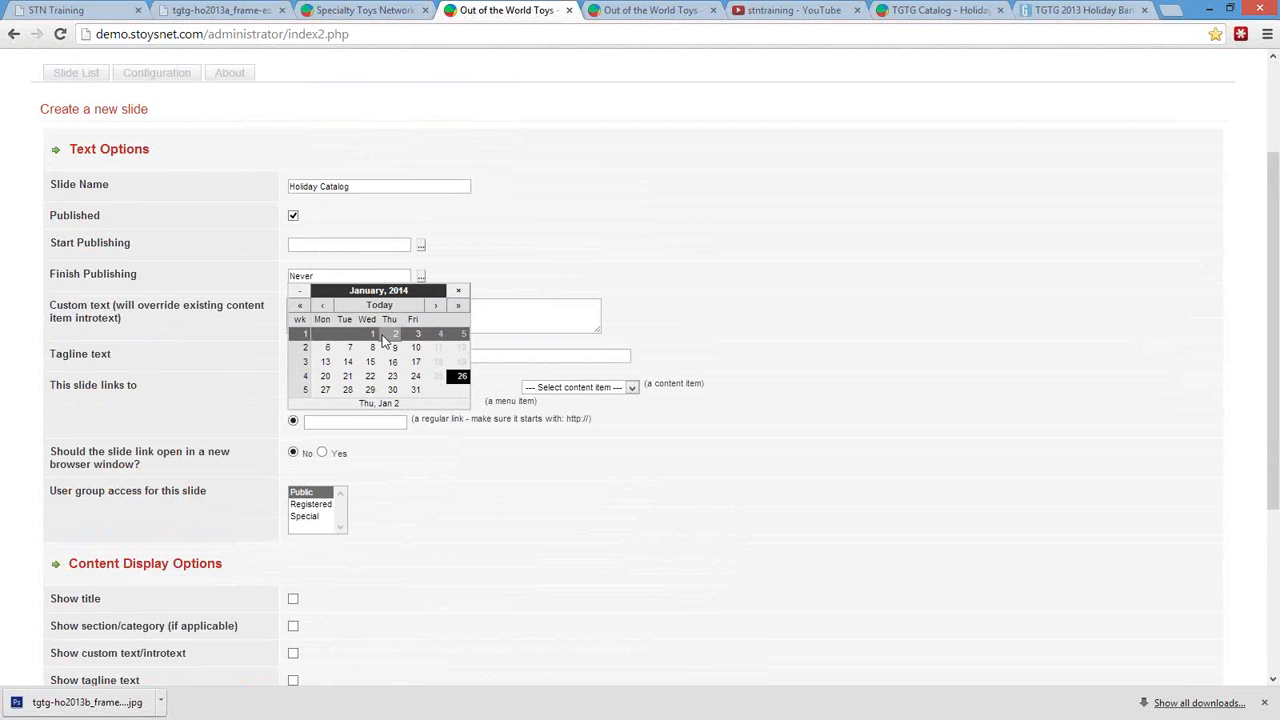
{"action": "left_click", "coordinate": [373, 334]}
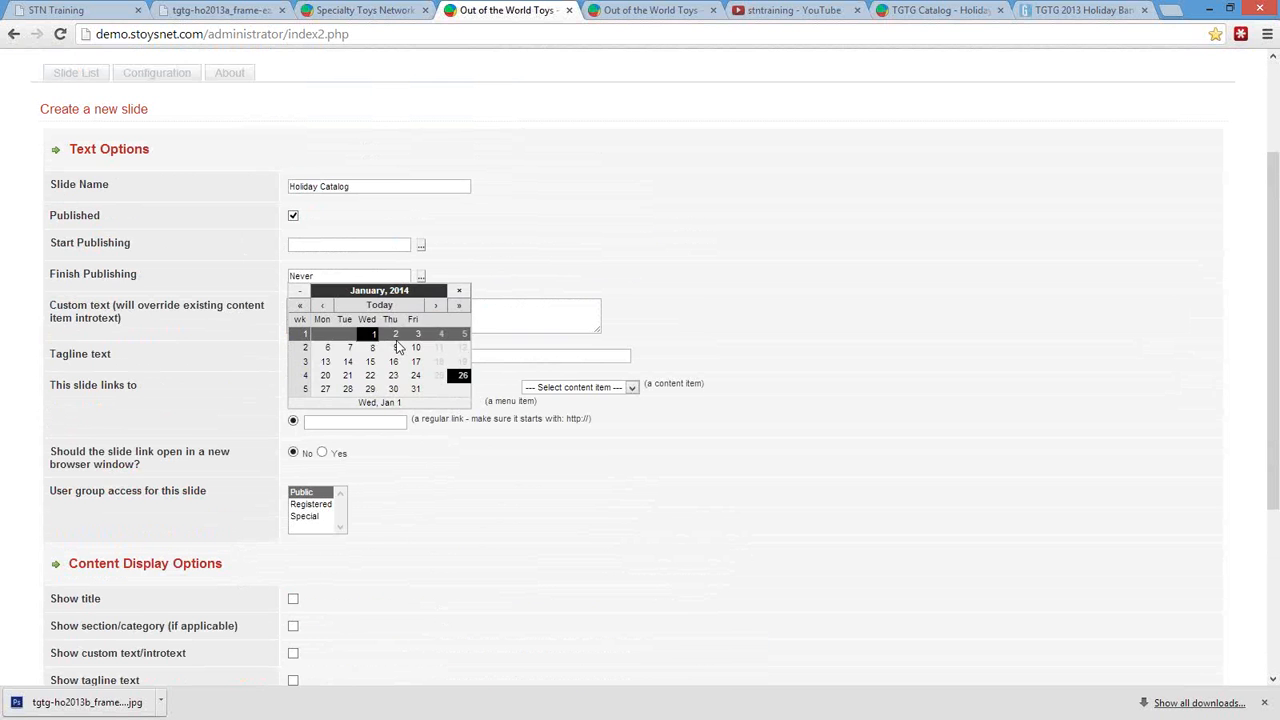
{"action": "left_click", "coordinate": [738, 290]}
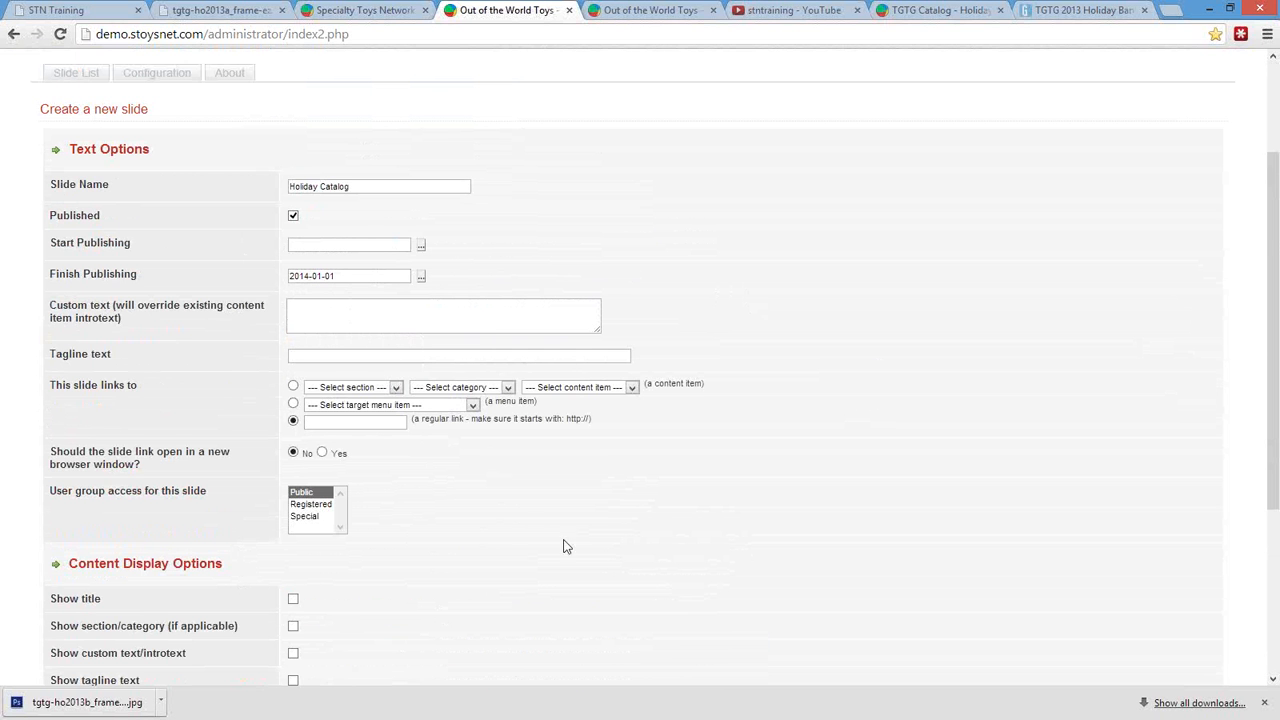
Choose the saved tgtg-ho2013b frame-ez image from the Desktop as the slide's upload image.
{"action": "scroll", "coordinate": [505, 517], "scroll_direction": "down", "scroll_amount": 2}
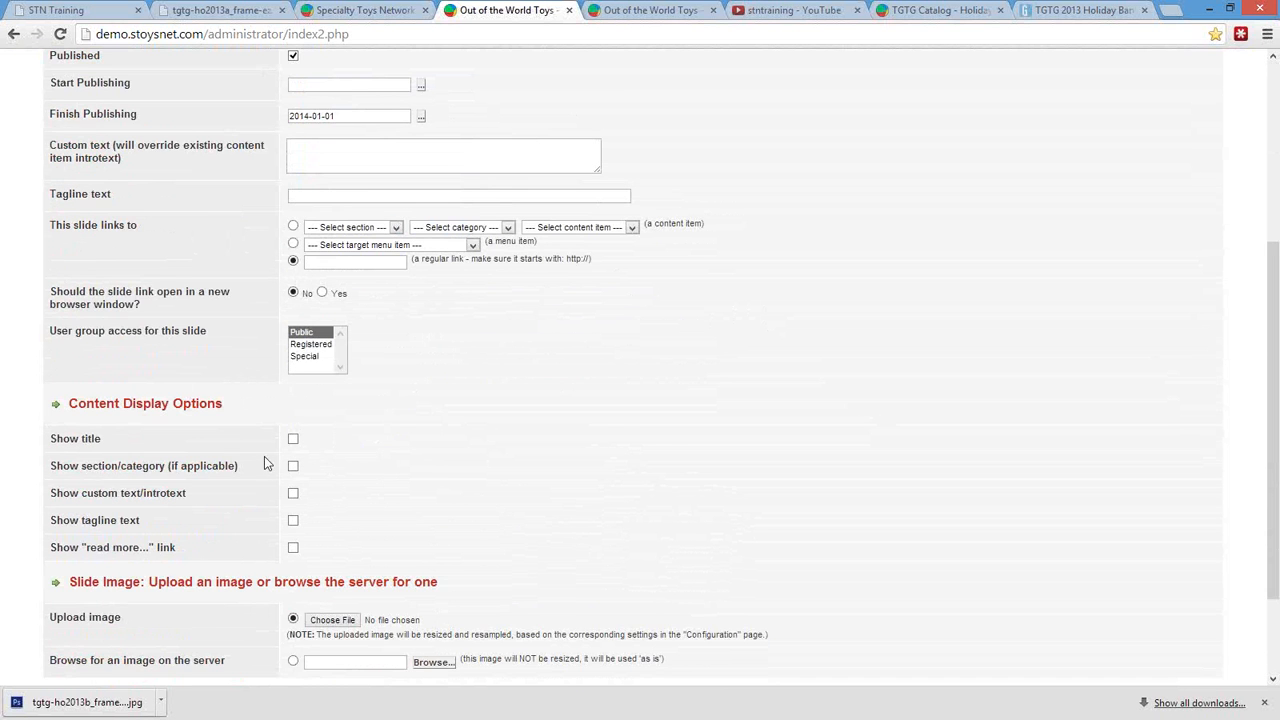
{"action": "scroll", "coordinate": [264, 456], "scroll_direction": "down", "scroll_amount": 2}
{"action": "left_click_drag", "start_coordinate": [168, 492], "coordinate": [51, 490]}
{"action": "left_click", "coordinate": [333, 492]}
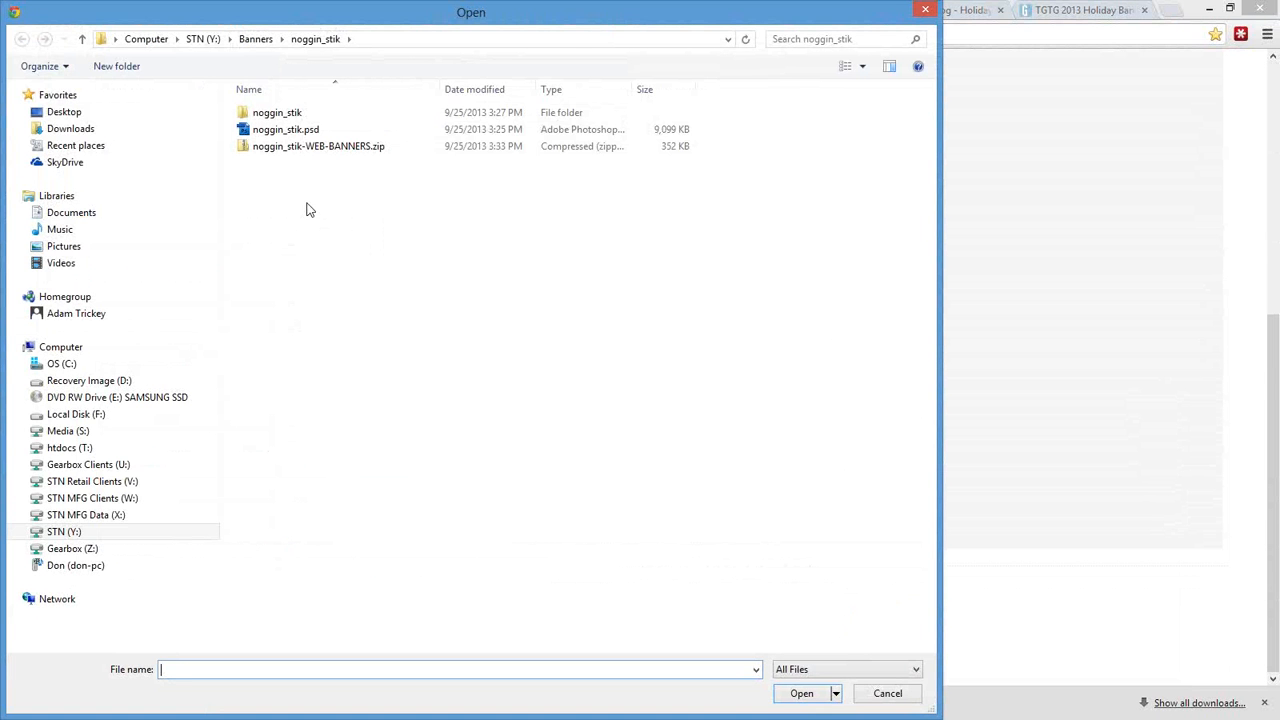
{"action": "left_click", "coordinate": [64, 112]}
{"action": "double_click", "coordinate": [300, 130]}
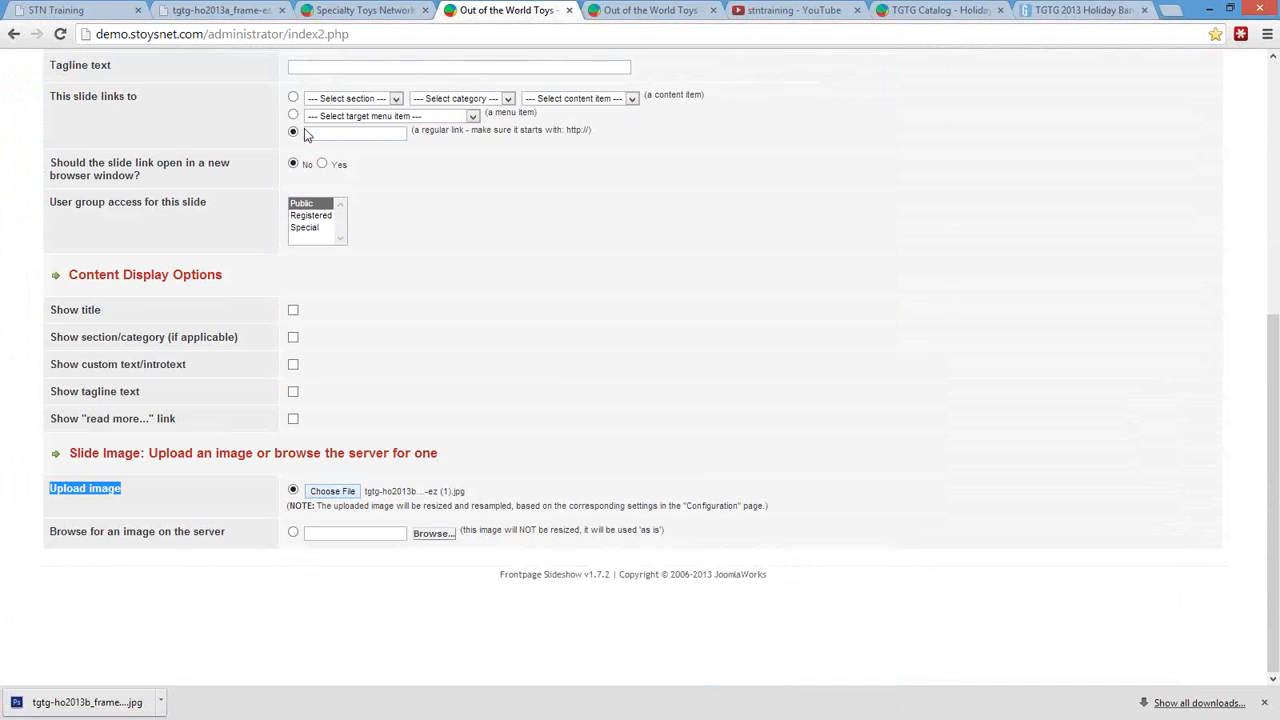
Open the 2013 Holiday Toy Catalog department on the storefront and copy its page address for the slide link.
{"action": "scroll", "coordinate": [650, 468], "scroll_direction": "up", "scroll_amount": 3}
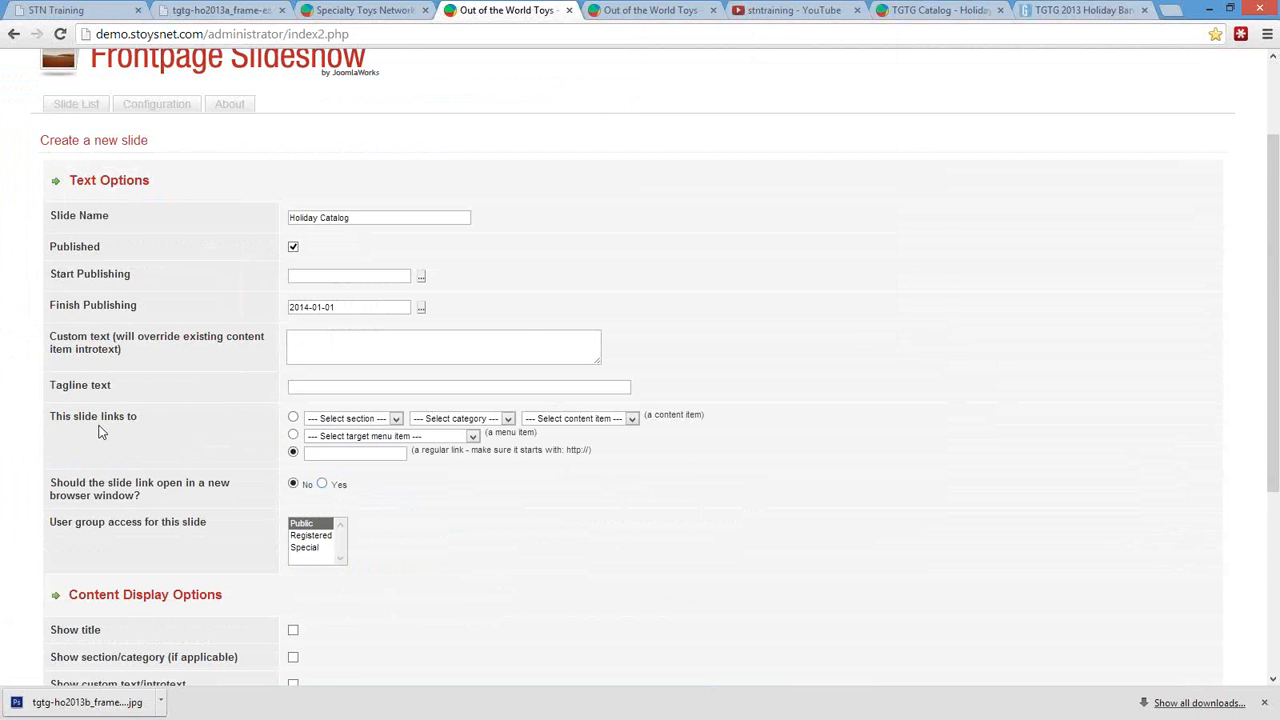
{"action": "left_click_drag", "start_coordinate": [137, 418], "coordinate": [48, 418]}
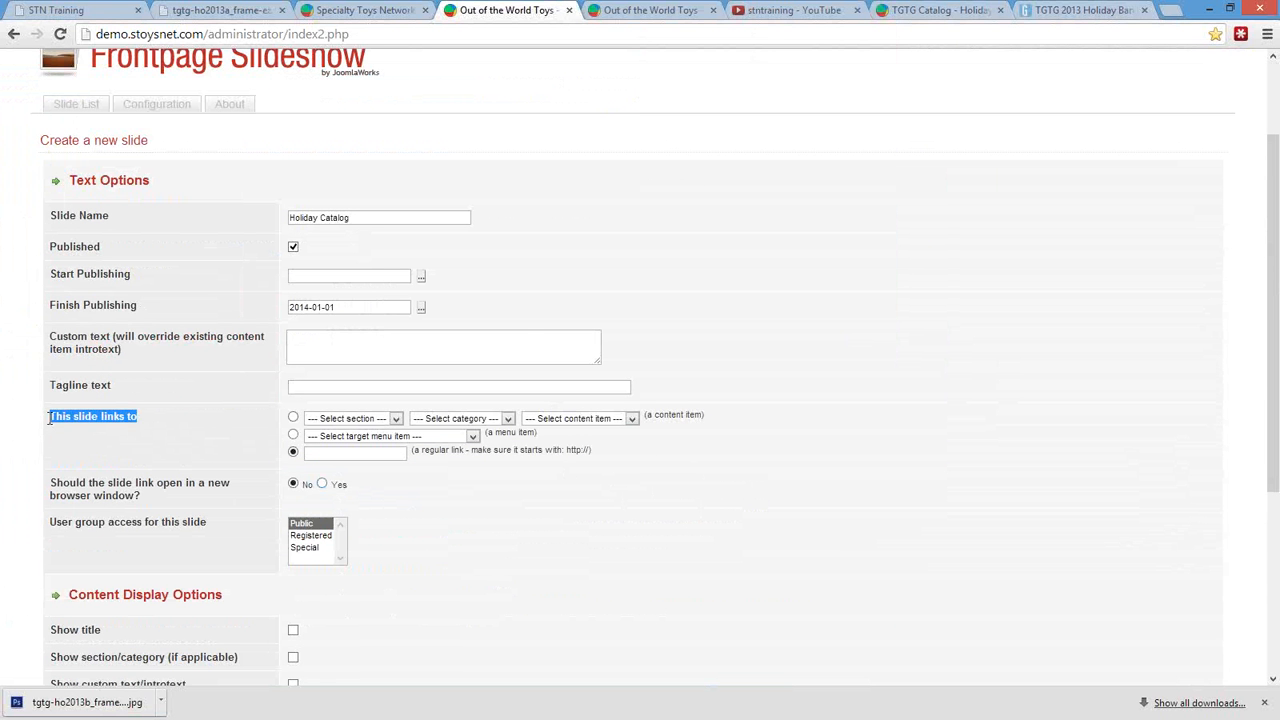
{"action": "left_click", "coordinate": [312, 453]}
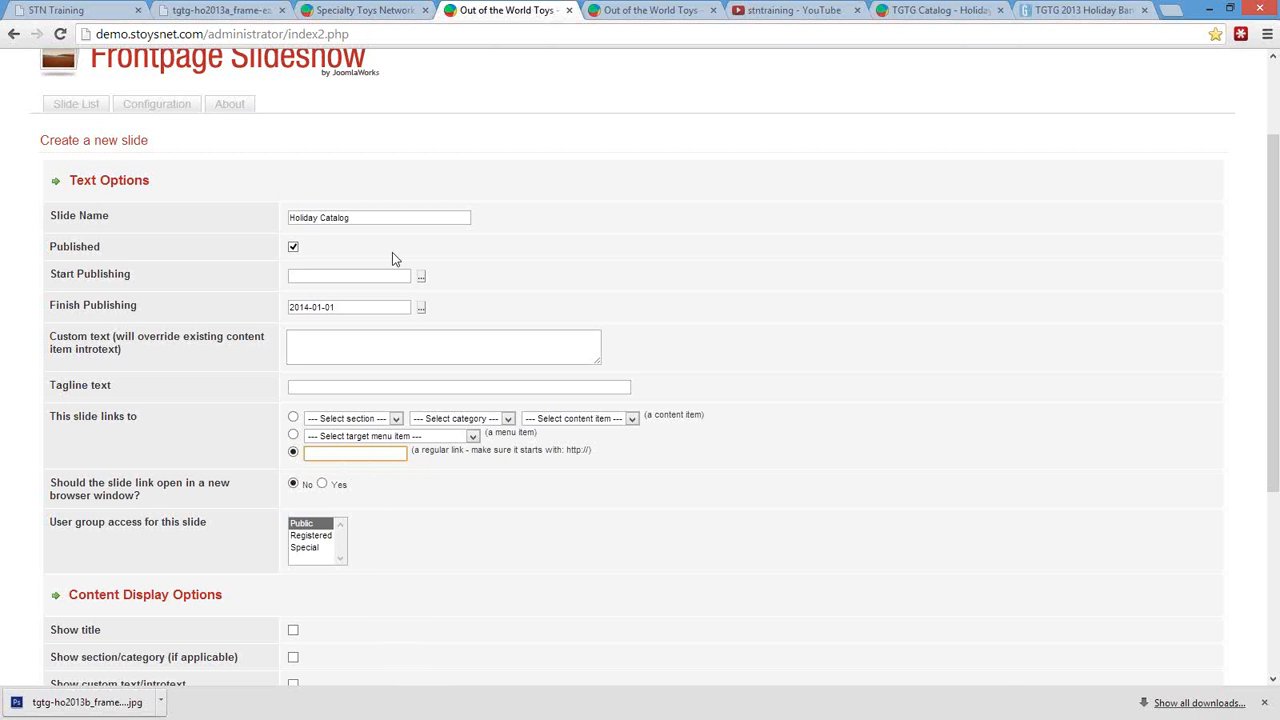
{"action": "left_click", "coordinate": [376, 8]}
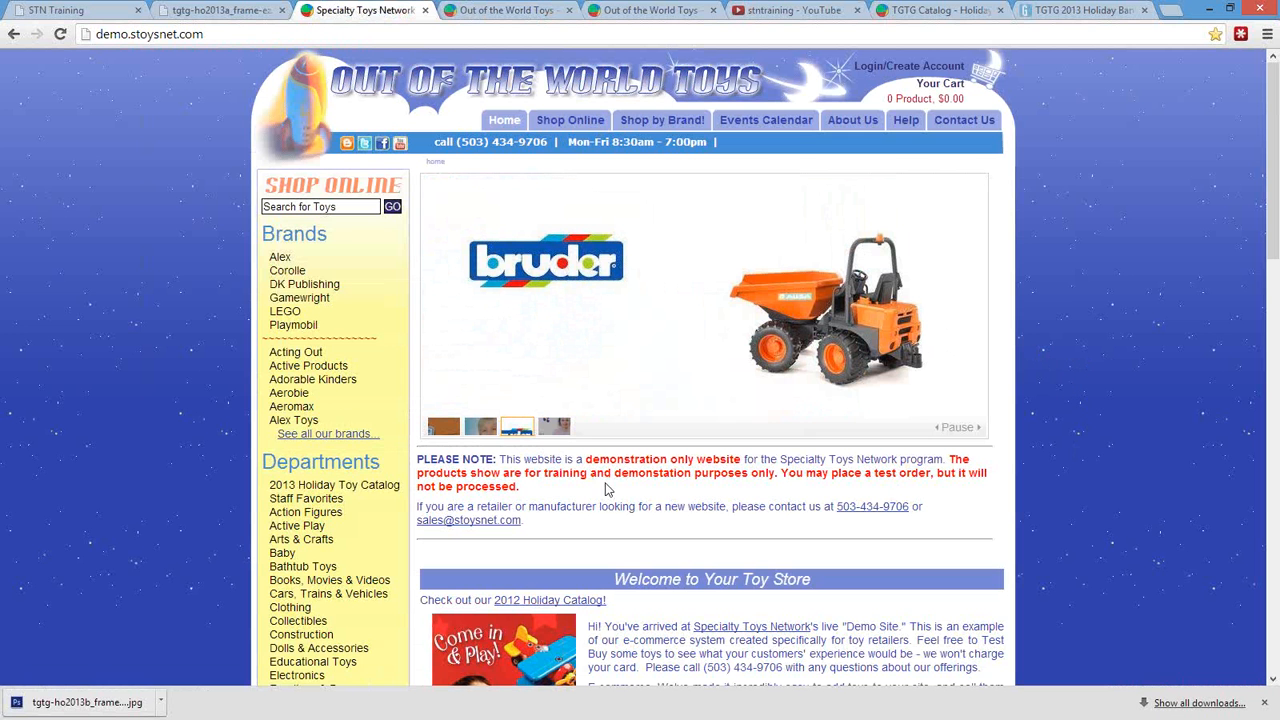
{"action": "left_click", "coordinate": [342, 487]}
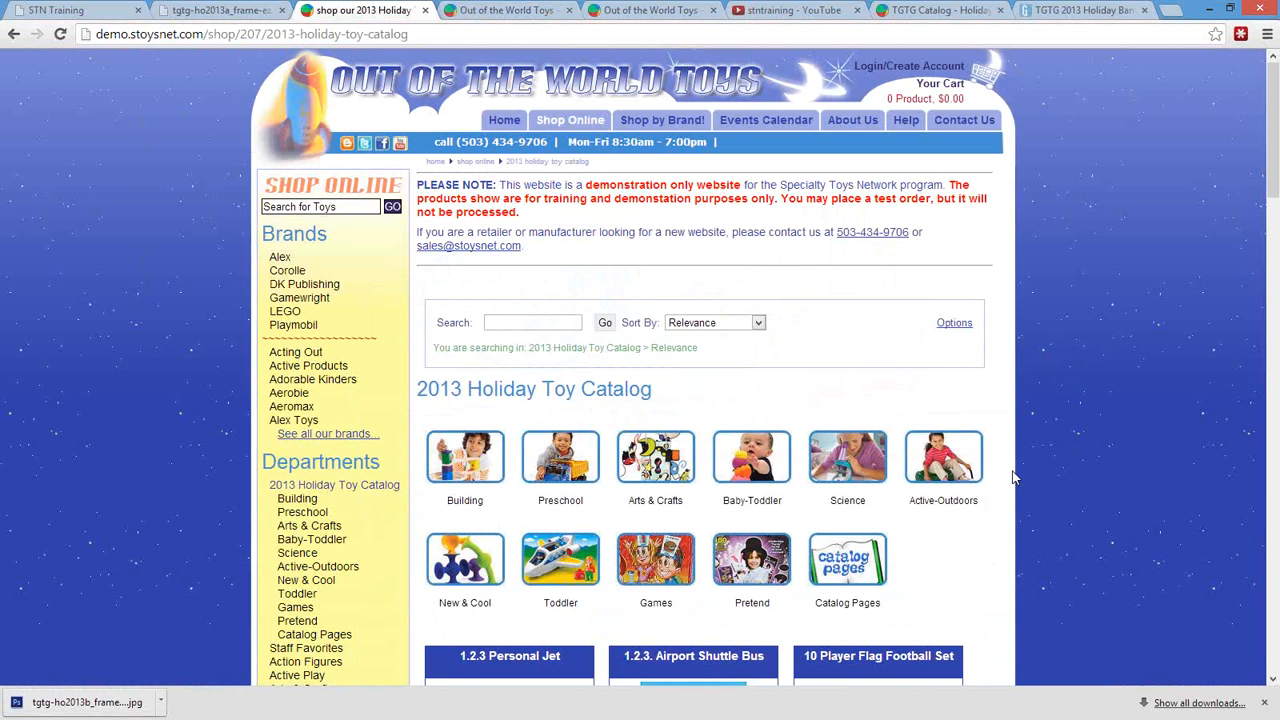
{"action": "scroll", "coordinate": [1013, 477], "scroll_direction": "down", "scroll_amount": 17}
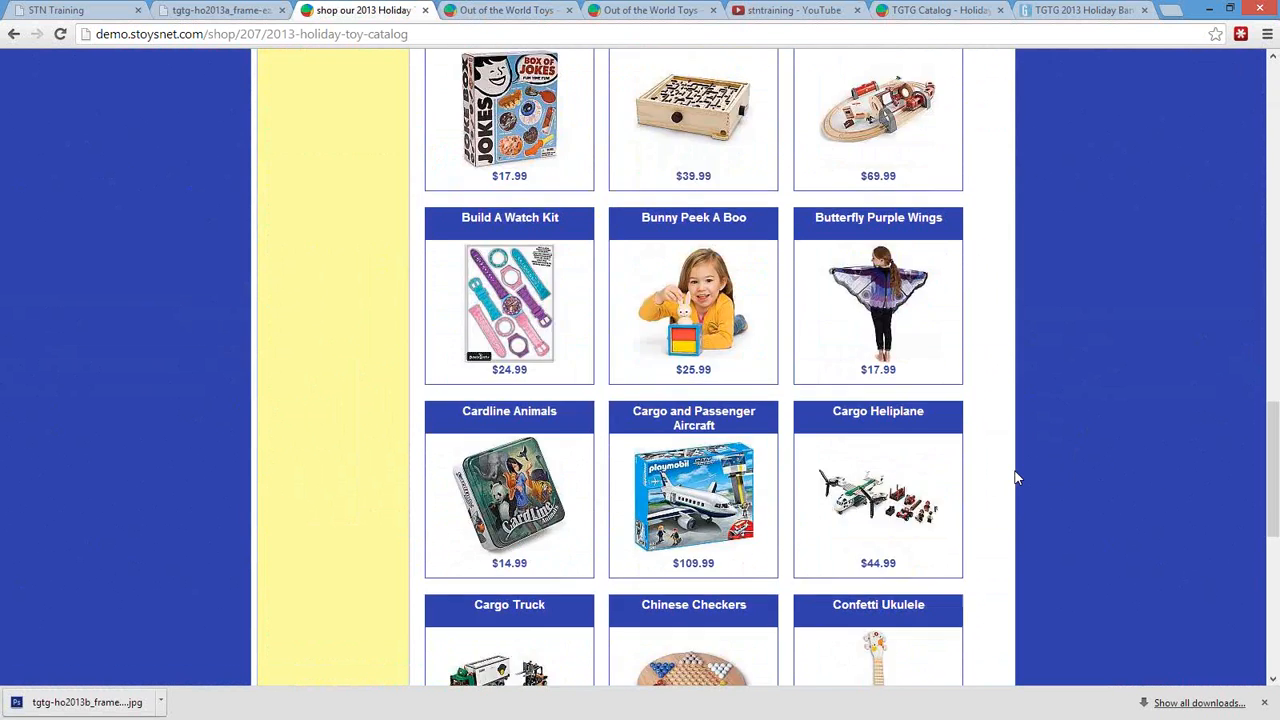
{"action": "scroll", "coordinate": [1016, 478], "scroll_direction": "up", "scroll_amount": 17}
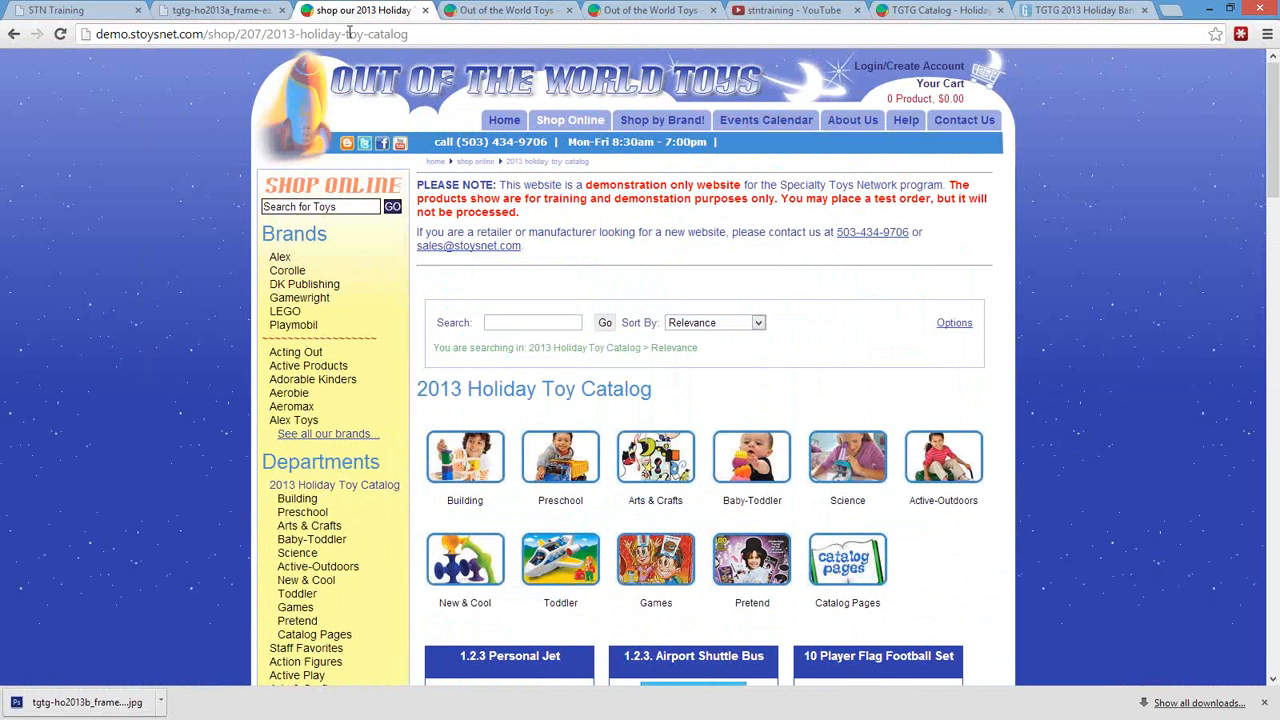
{"action": "left_click", "coordinate": [349, 33]}
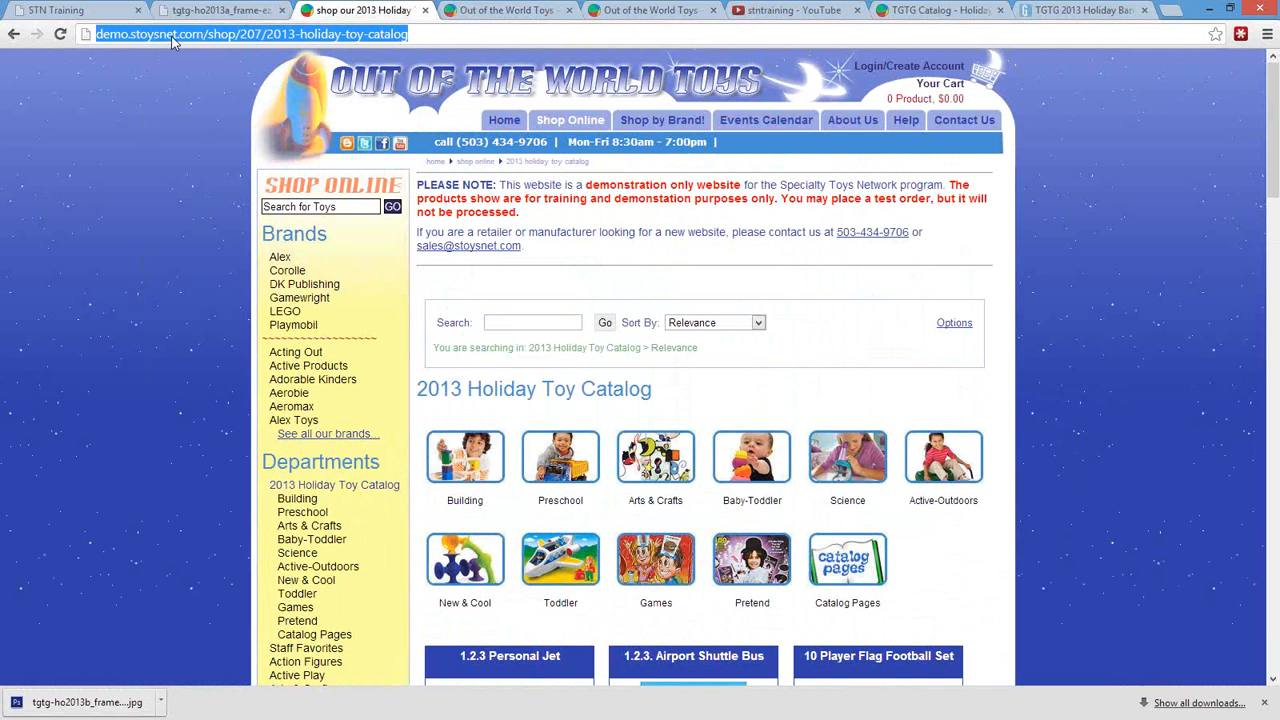
{"action": "right_click", "coordinate": [172, 42]}
{"action": "left_click", "coordinate": [200, 66]}
Paste the copied catalog address as the regular link of the Holiday Catalog slide and save the slide.
{"action": "left_click", "coordinate": [505, 11]}
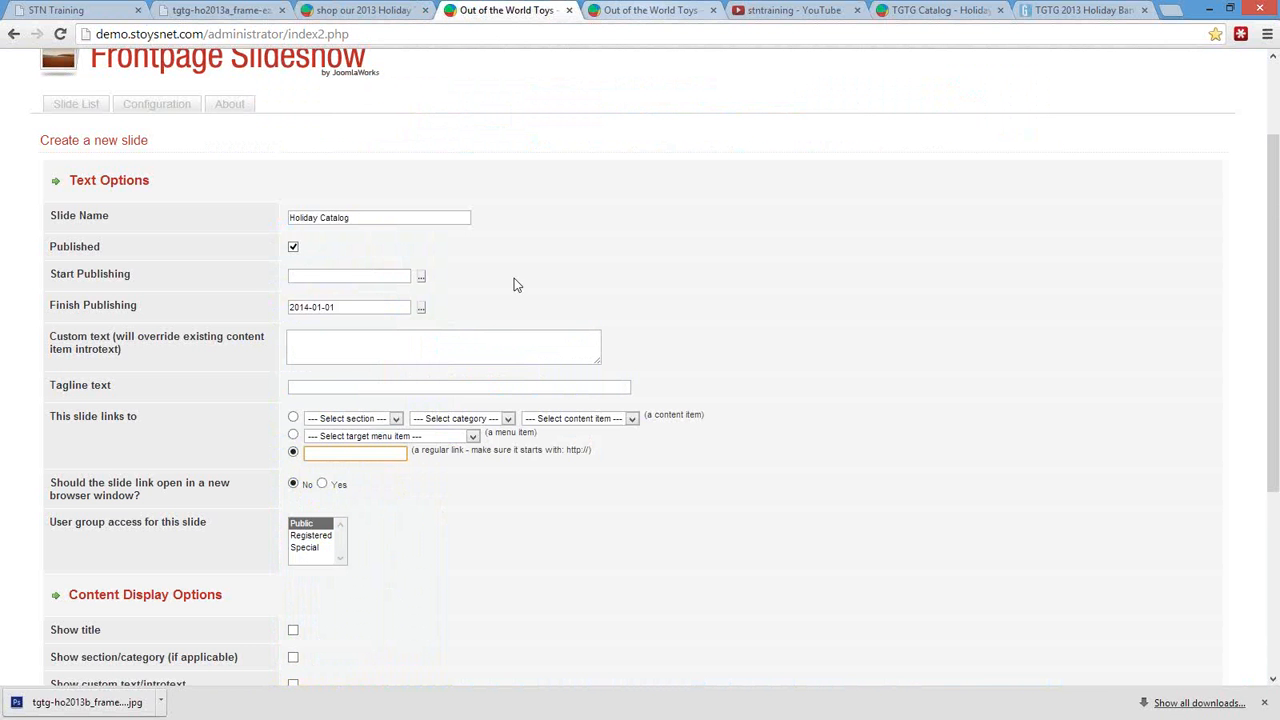
{"action": "left_click", "coordinate": [333, 450]}
{"action": "right_click", "coordinate": [340, 452]}
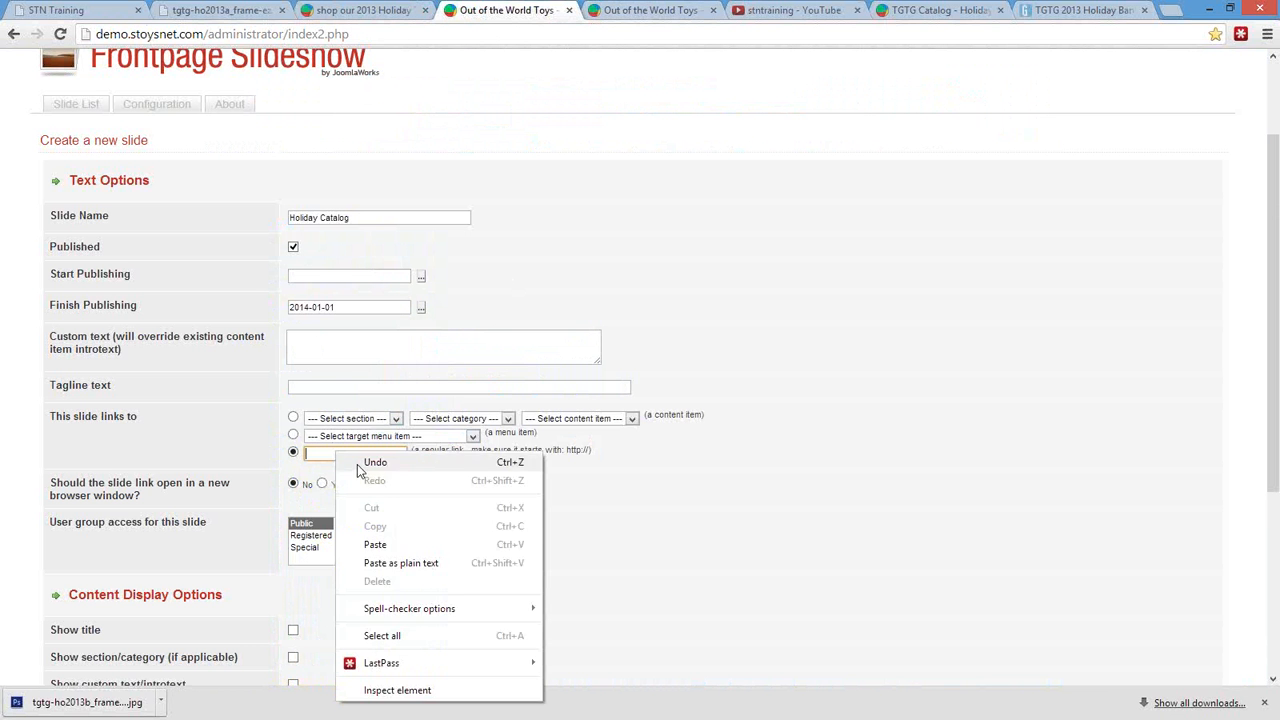
{"action": "left_click", "coordinate": [397, 545]}
{"action": "scroll", "coordinate": [791, 533], "scroll_direction": "up", "scroll_amount": 3}
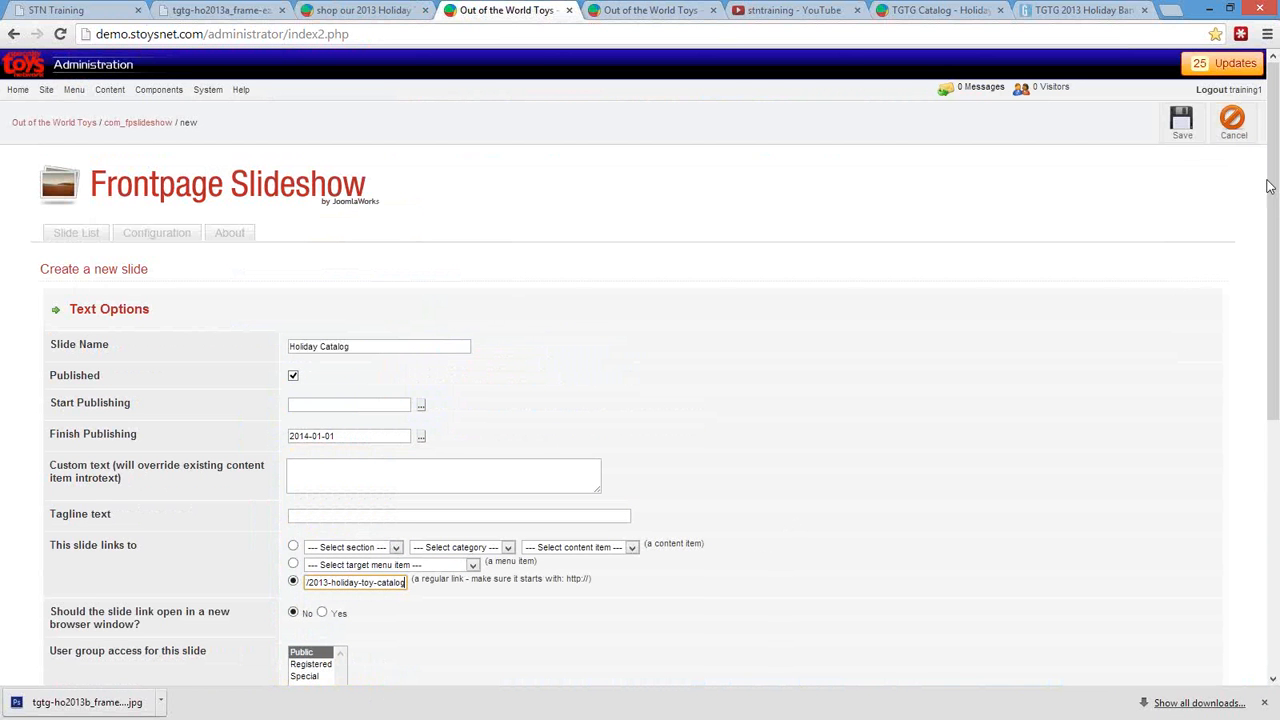
{"action": "left_click", "coordinate": [1181, 122]}
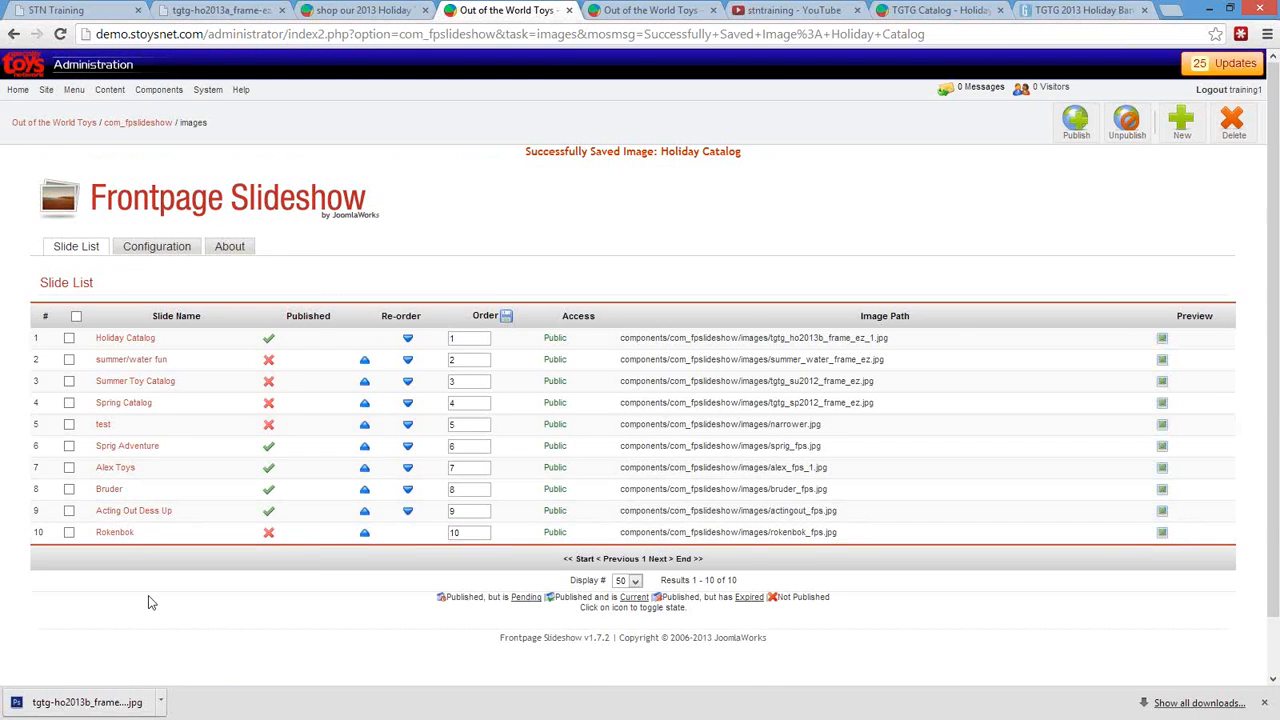
Check the Holiday Catalog slide on the storefront home page and follow its link to look through the catalog products.
{"action": "left_click", "coordinate": [360, 10]}
{"action": "left_click", "coordinate": [504, 120]}
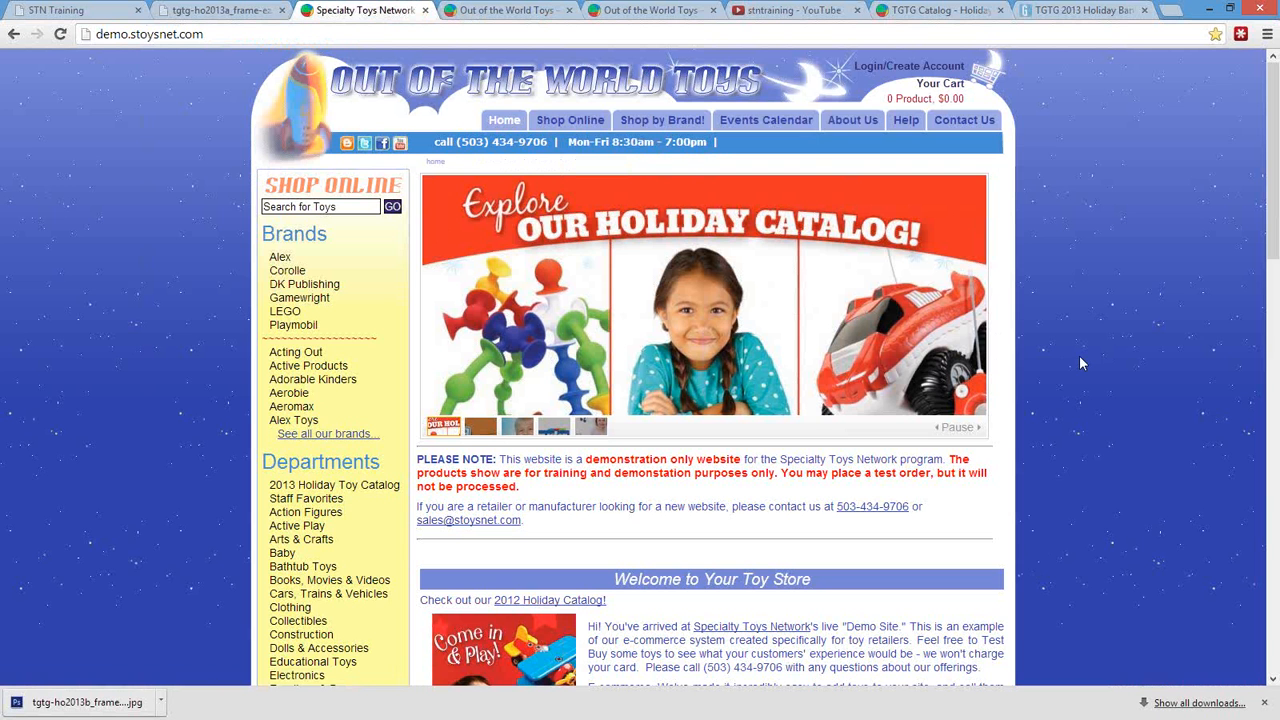
{"action": "left_click", "coordinate": [722, 318]}
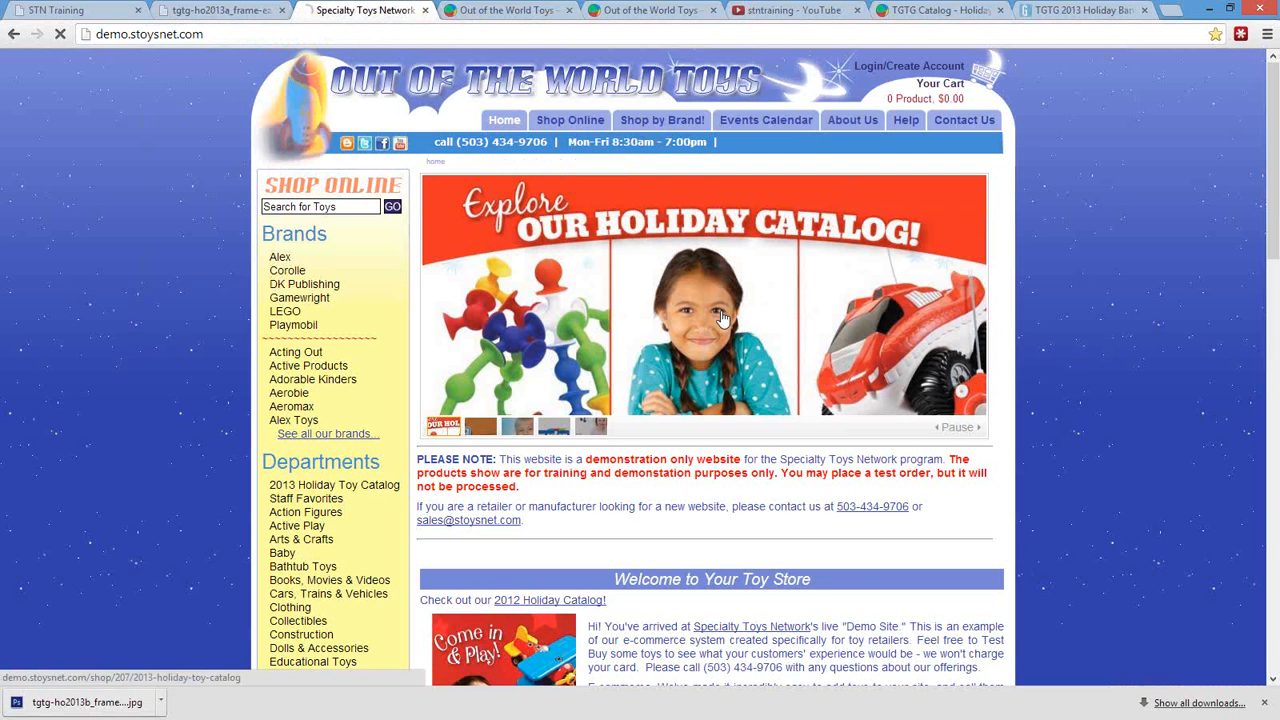
{"action": "scroll", "coordinate": [928, 396], "scroll_direction": "down", "scroll_amount": 5}
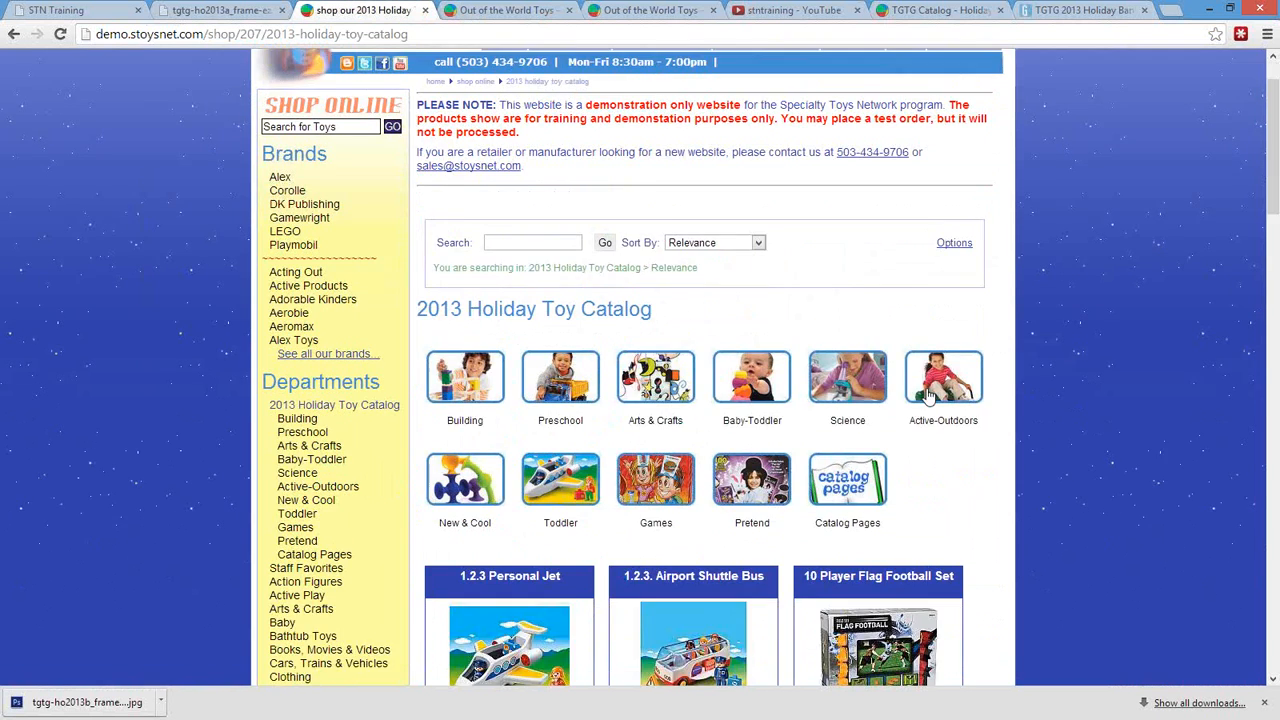
{"action": "scroll", "coordinate": [928, 396], "scroll_direction": "up", "scroll_amount": 5}
{"action": "scroll", "coordinate": [928, 396], "scroll_direction": "down", "scroll_amount": 6}
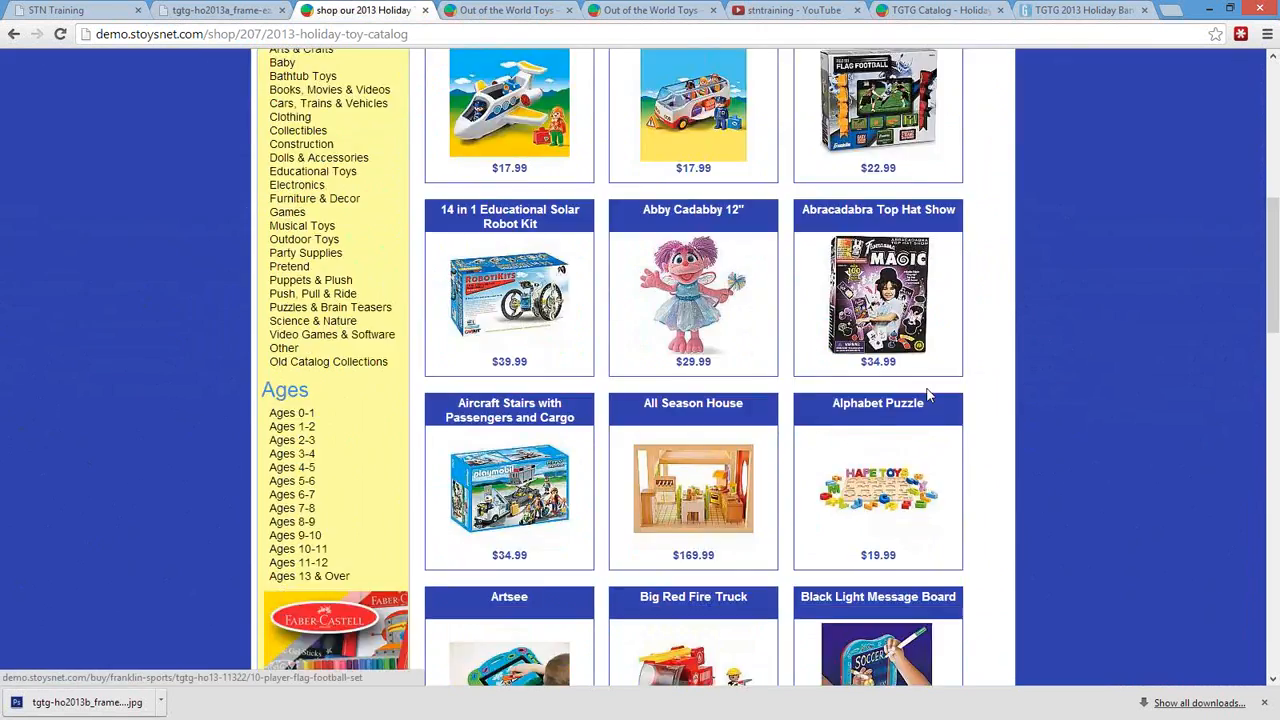
Look over the 2013 Holiday Toy Catalog storefront page and the banner area beneath the Ages list.
{"action": "scroll", "coordinate": [928, 394], "scroll_direction": "up", "scroll_amount": 7}
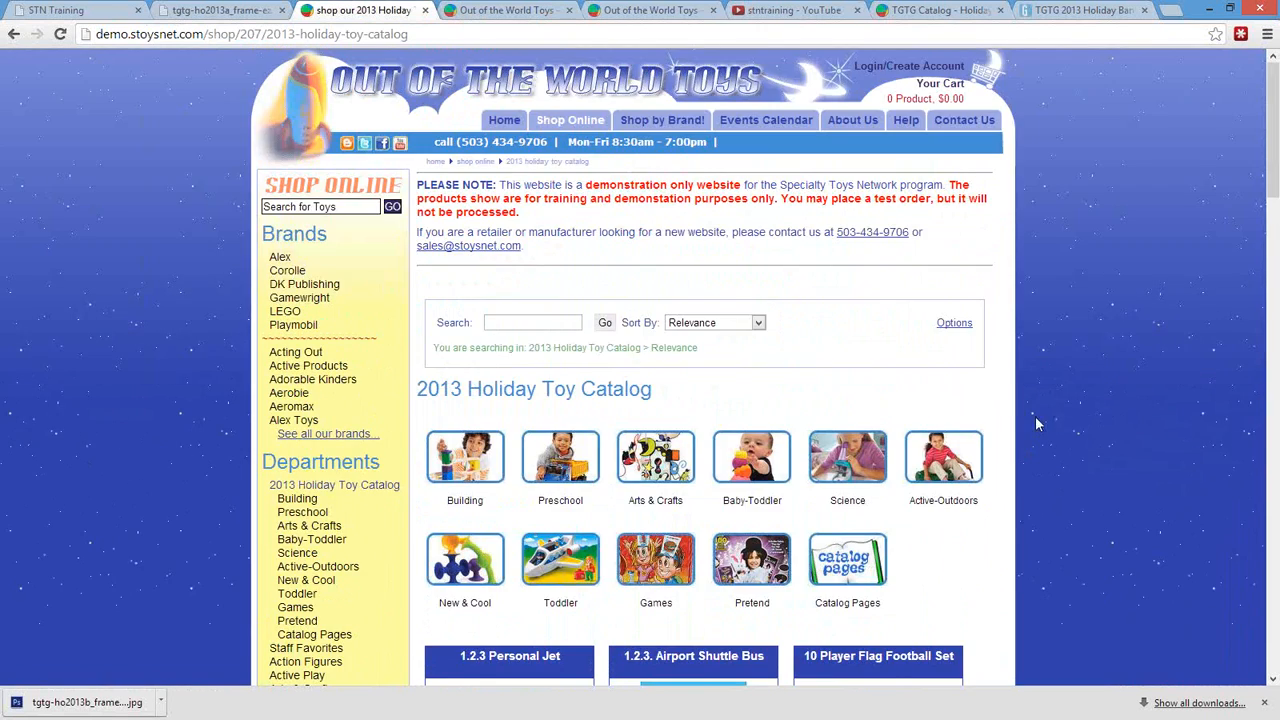
{"action": "scroll", "coordinate": [1068, 421], "scroll_direction": "down", "scroll_amount": 12}
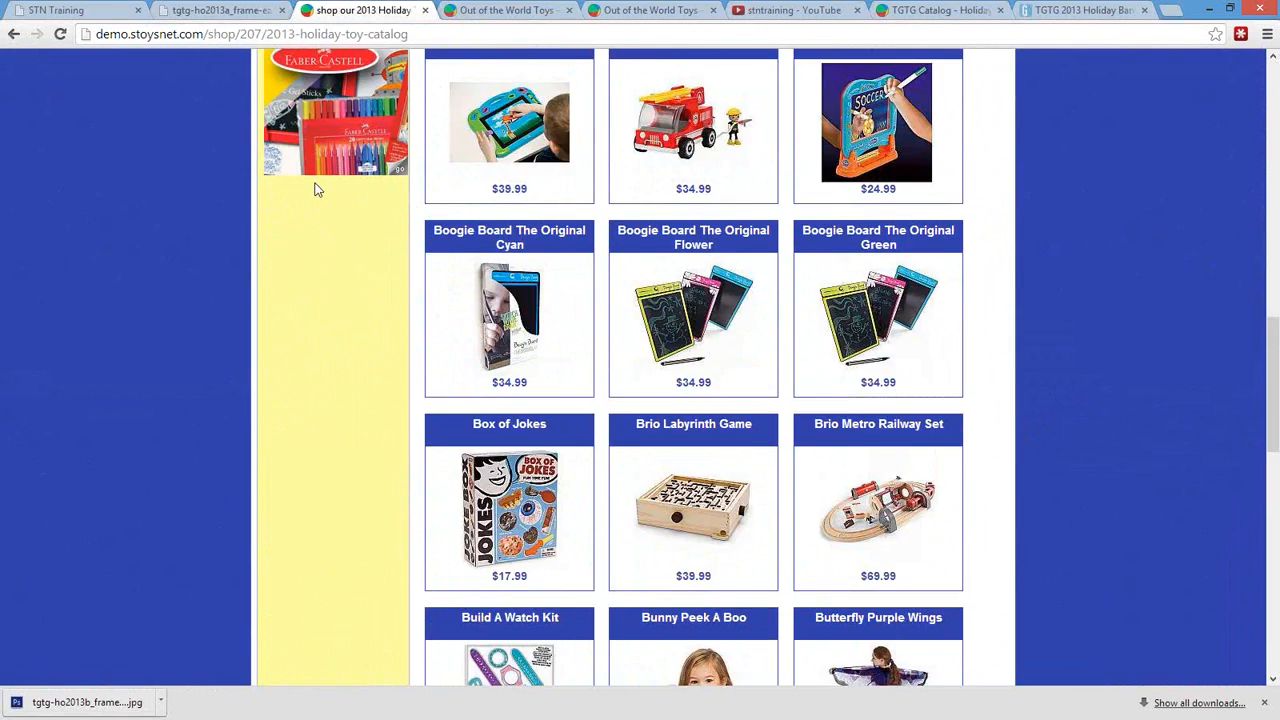
{"action": "scroll", "coordinate": [366, 263], "scroll_direction": "up", "scroll_amount": 4}
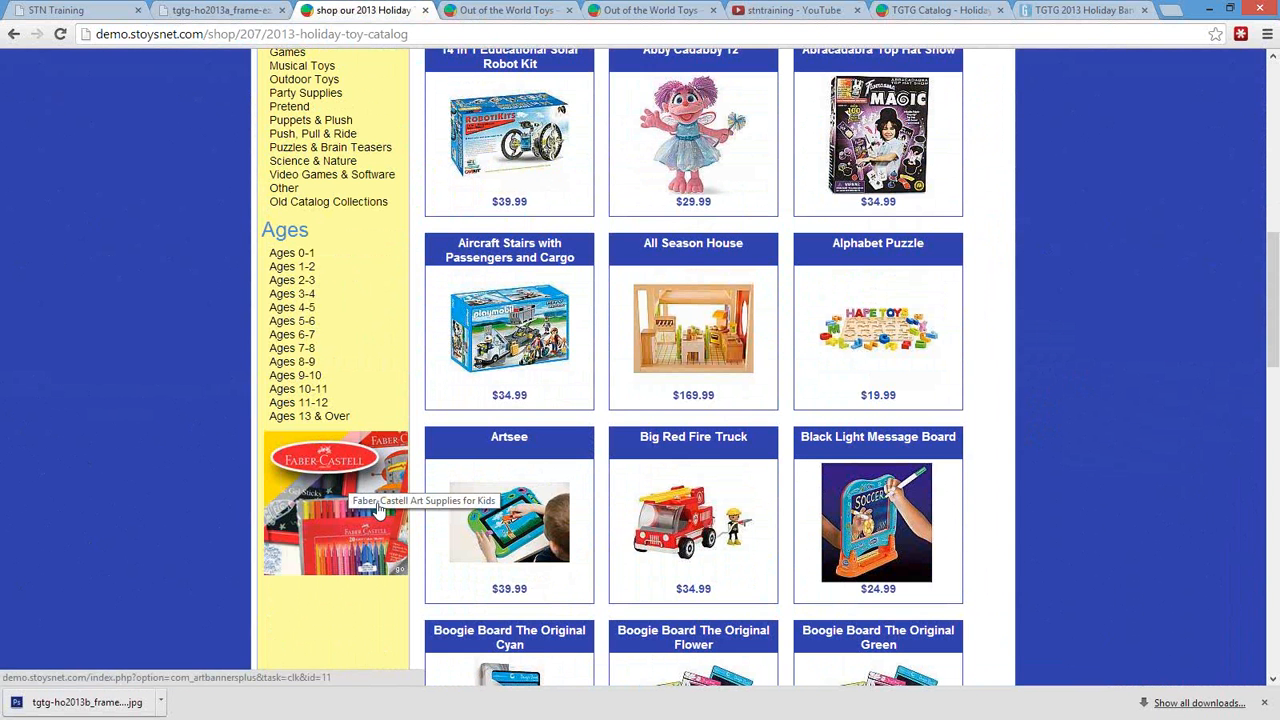
Review the banner sizes offered on the TGTG Catalog - Holiday 2013 - B promo banners page.
{"action": "left_click", "coordinate": [935, 15]}
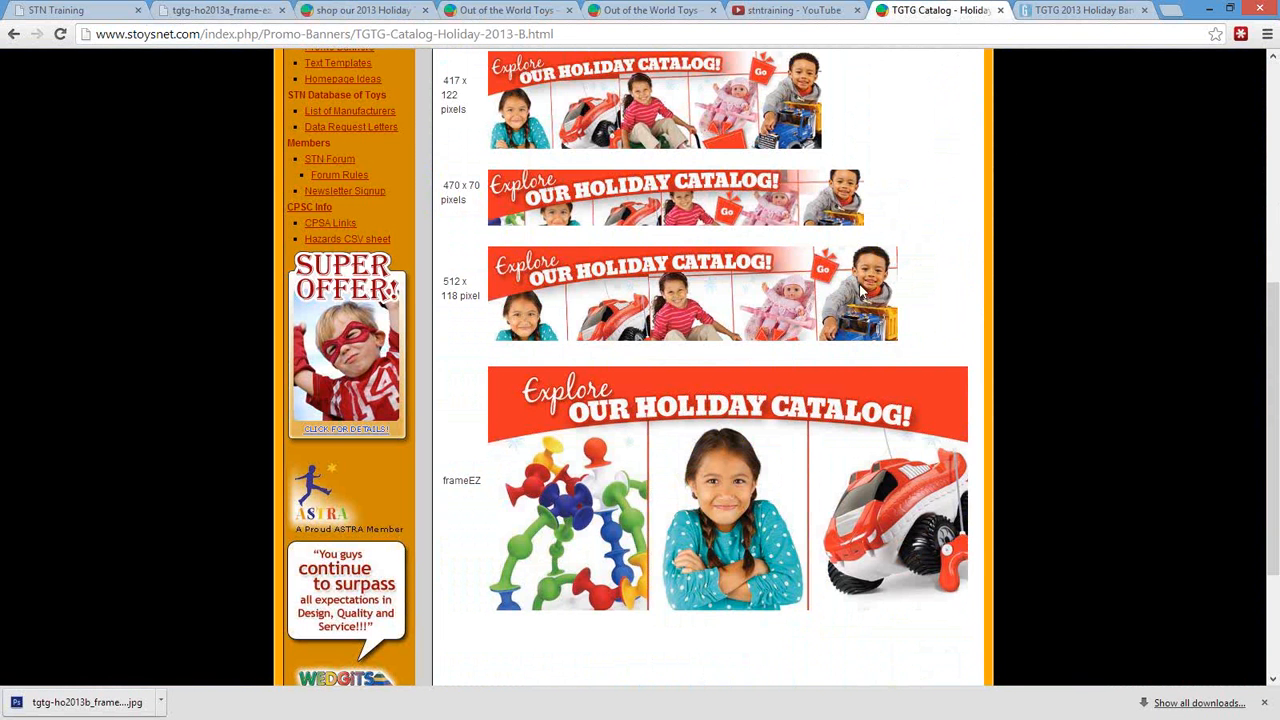
{"action": "scroll", "coordinate": [606, 212], "scroll_direction": "up", "scroll_amount": 3}
{"action": "scroll", "coordinate": [670, 598], "scroll_direction": "down", "scroll_amount": 3}
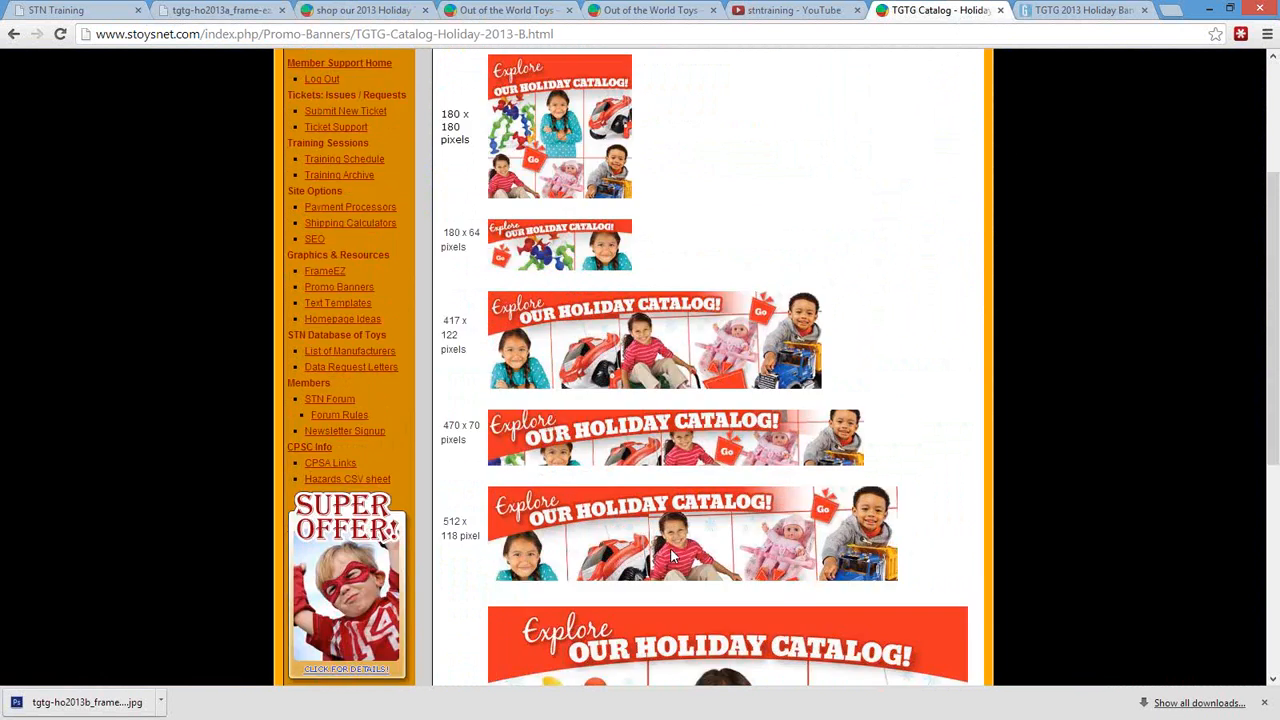
{"action": "scroll", "coordinate": [671, 556], "scroll_direction": "up", "scroll_amount": 2}
{"action": "scroll", "coordinate": [672, 556], "scroll_direction": "up", "scroll_amount": 1}
{"action": "scroll", "coordinate": [1073, 438], "scroll_direction": "up", "scroll_amount": 1}
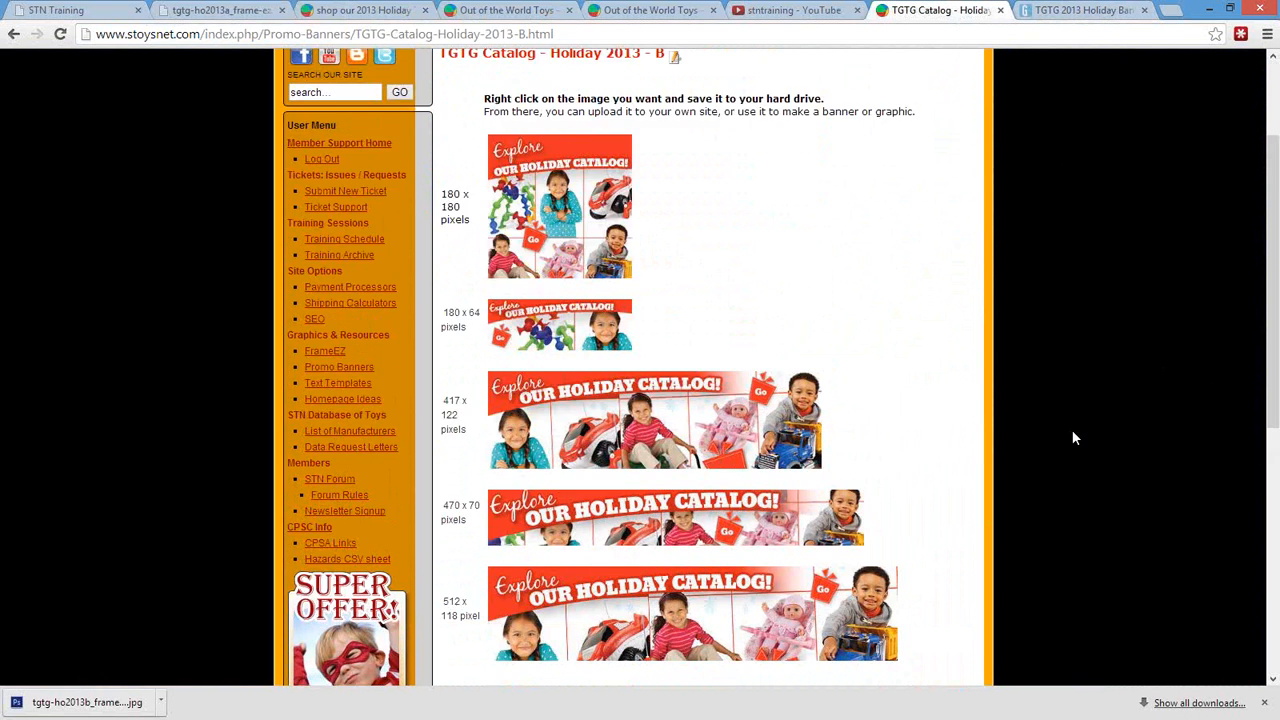
{"action": "scroll", "coordinate": [1073, 438], "scroll_direction": "up", "scroll_amount": 2}
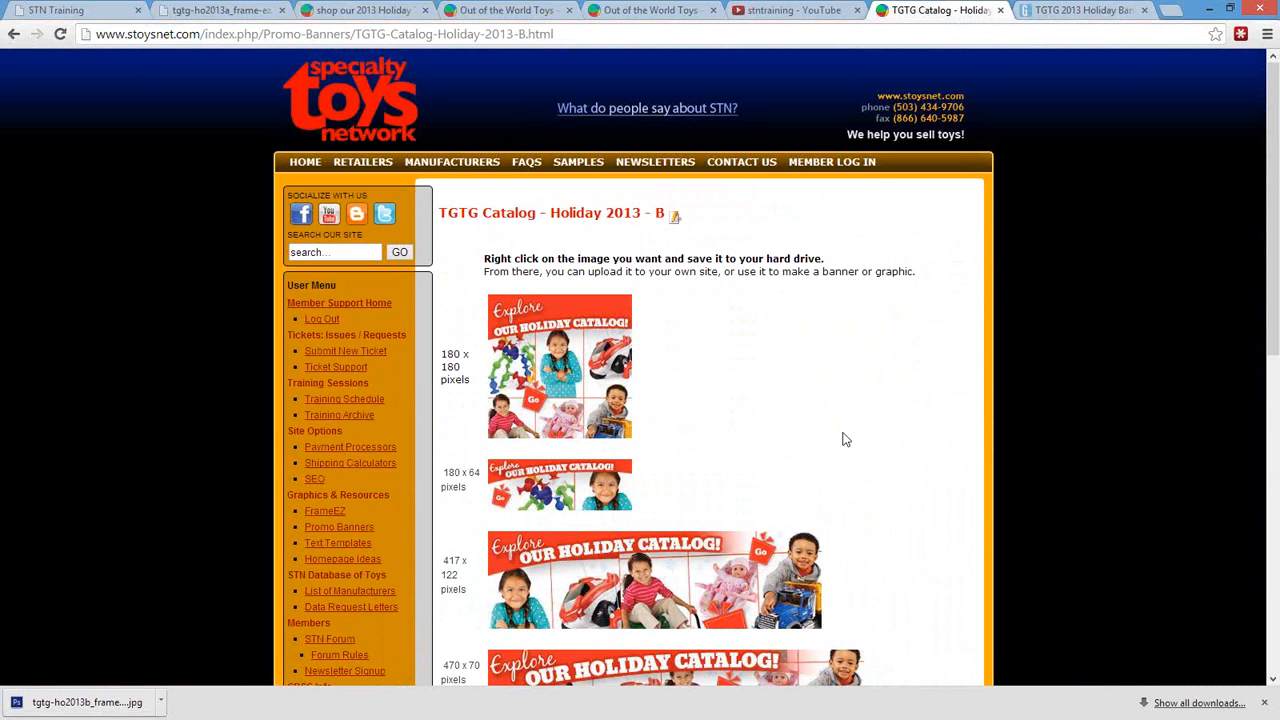
View the download page for TGTG 2013 Holiday Banners Collection.zip and highlight its web address.
{"action": "left_click", "coordinate": [1030, 10]}
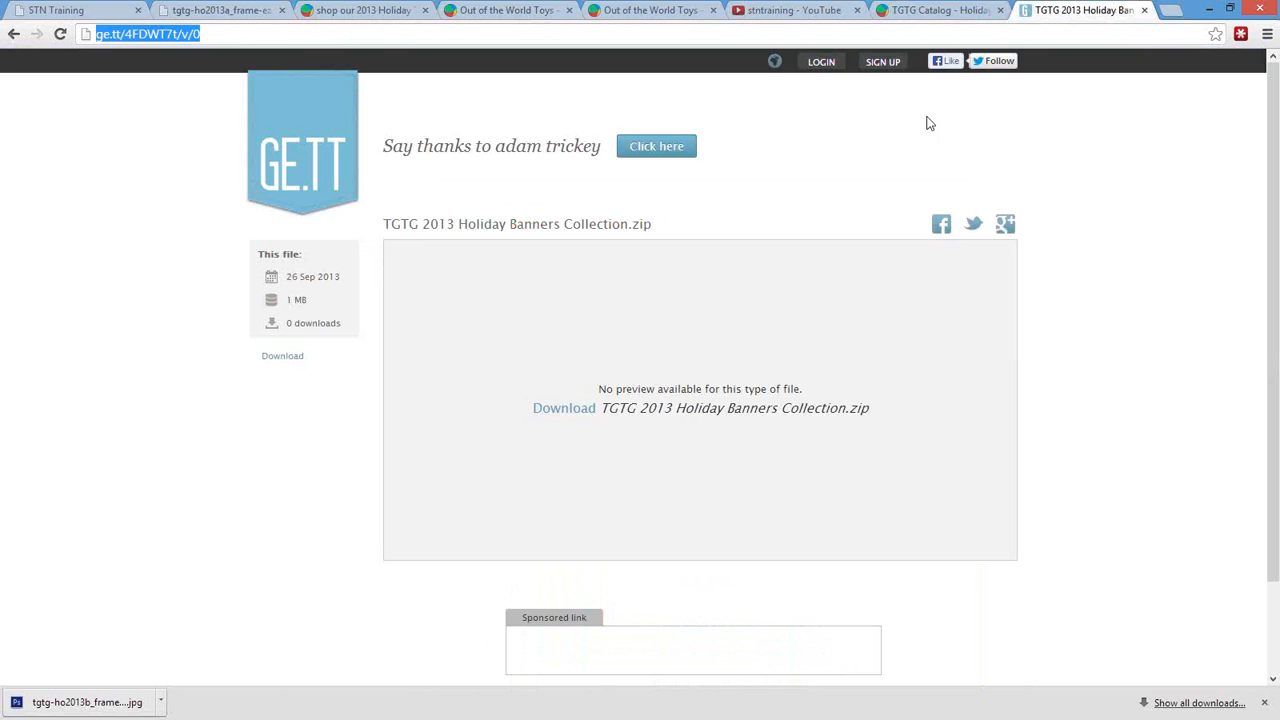
{"action": "left_click", "coordinate": [214, 34]}
{"action": "left_click_drag", "start_coordinate": [236, 34], "coordinate": [96, 50]}
Search the stntraining YouTube channel for tgtg and look through the training videos.
{"action": "left_click", "coordinate": [795, 10]}
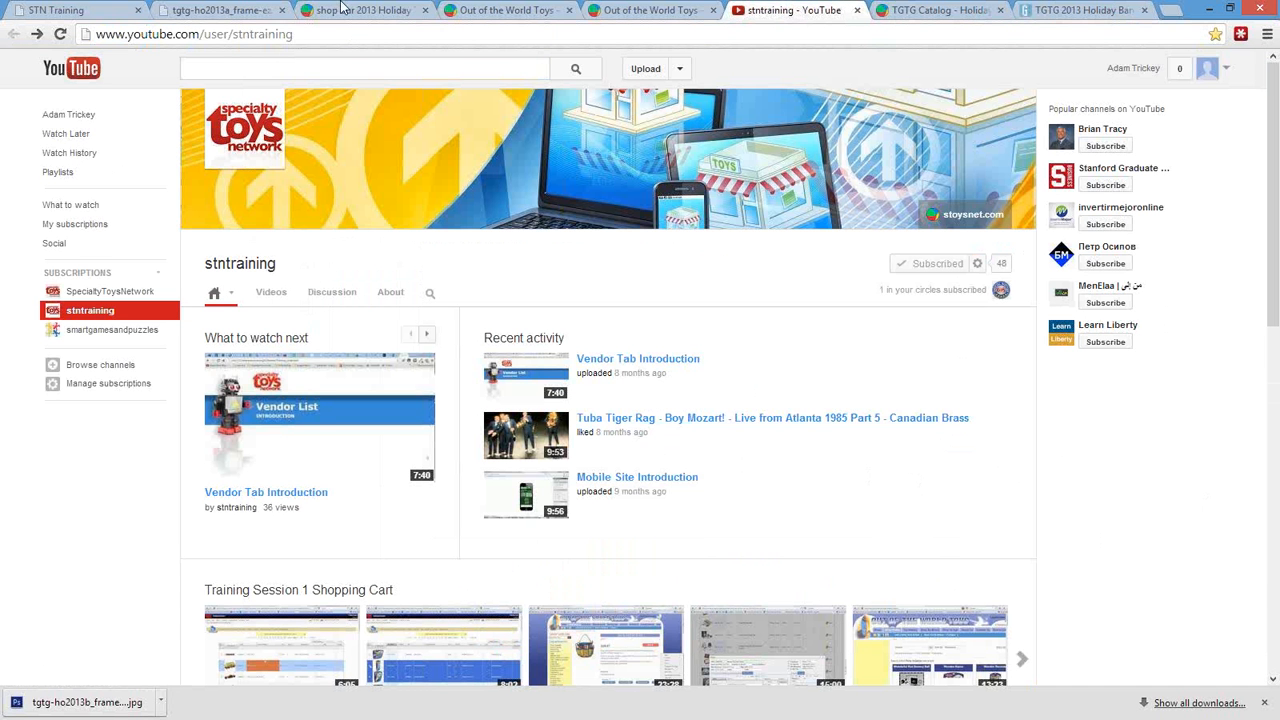
{"action": "left_click", "coordinate": [386, 34]}
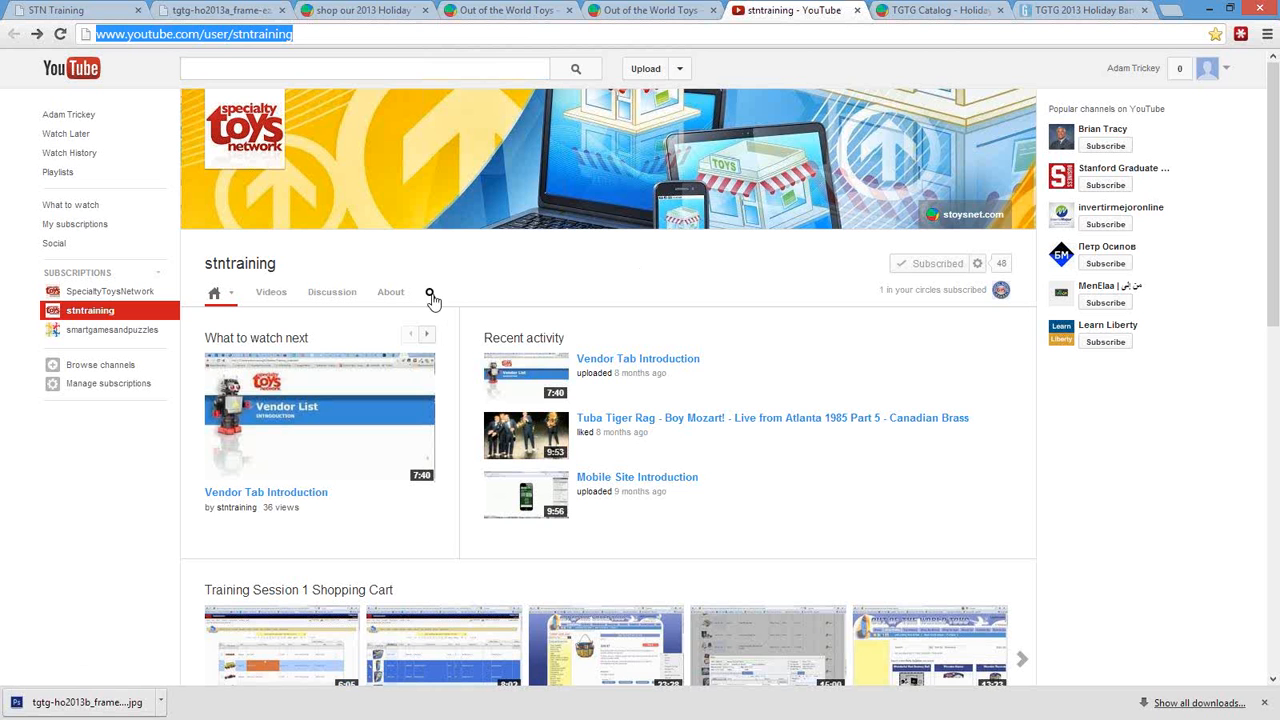
{"action": "left_click", "coordinate": [491, 68]}
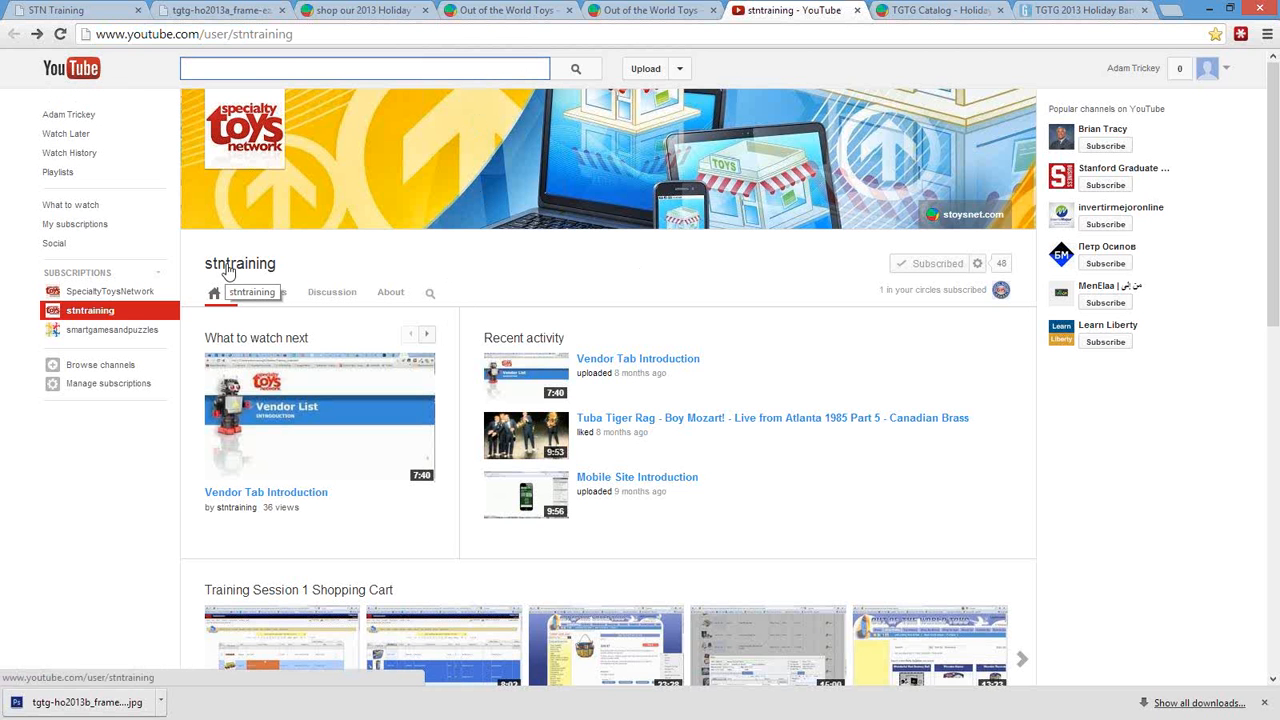
{"action": "left_click", "coordinate": [430, 292]}
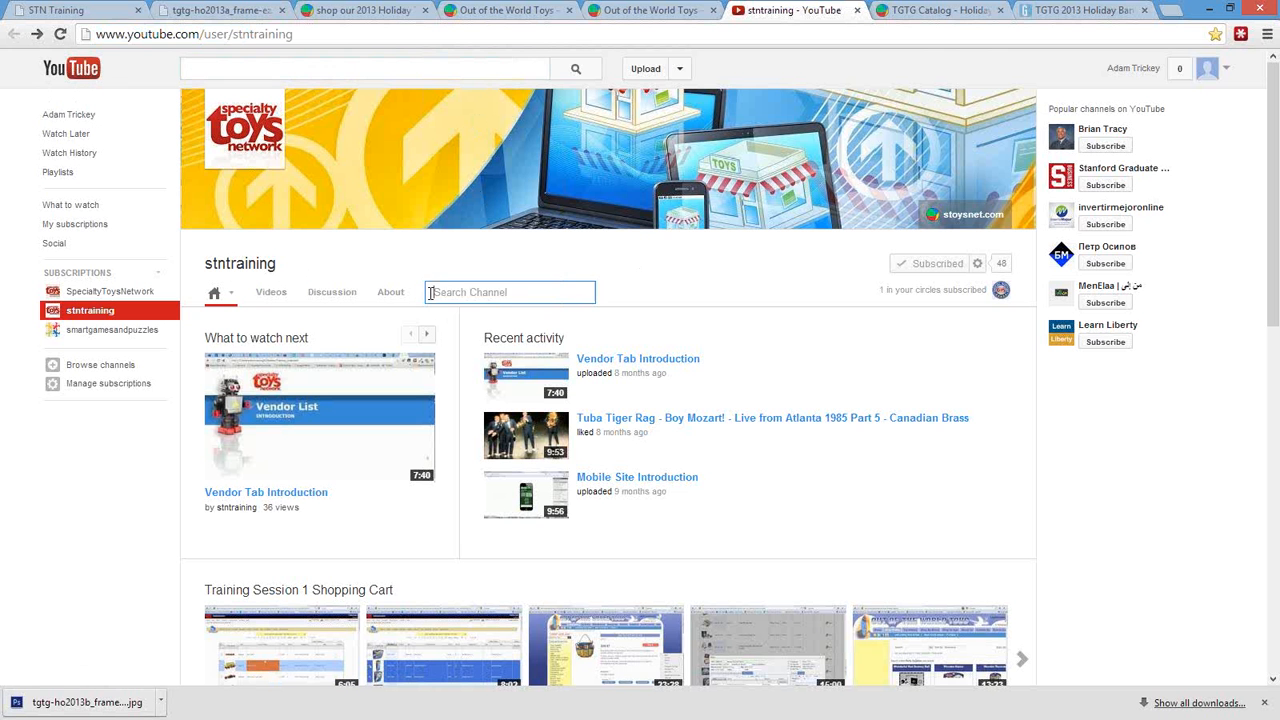
{"action": "type", "text": "tgtg"}
{"action": "key", "text": "Return"}
{"action": "scroll", "coordinate": [420, 400], "scroll_direction": "down", "scroll_amount": 3}
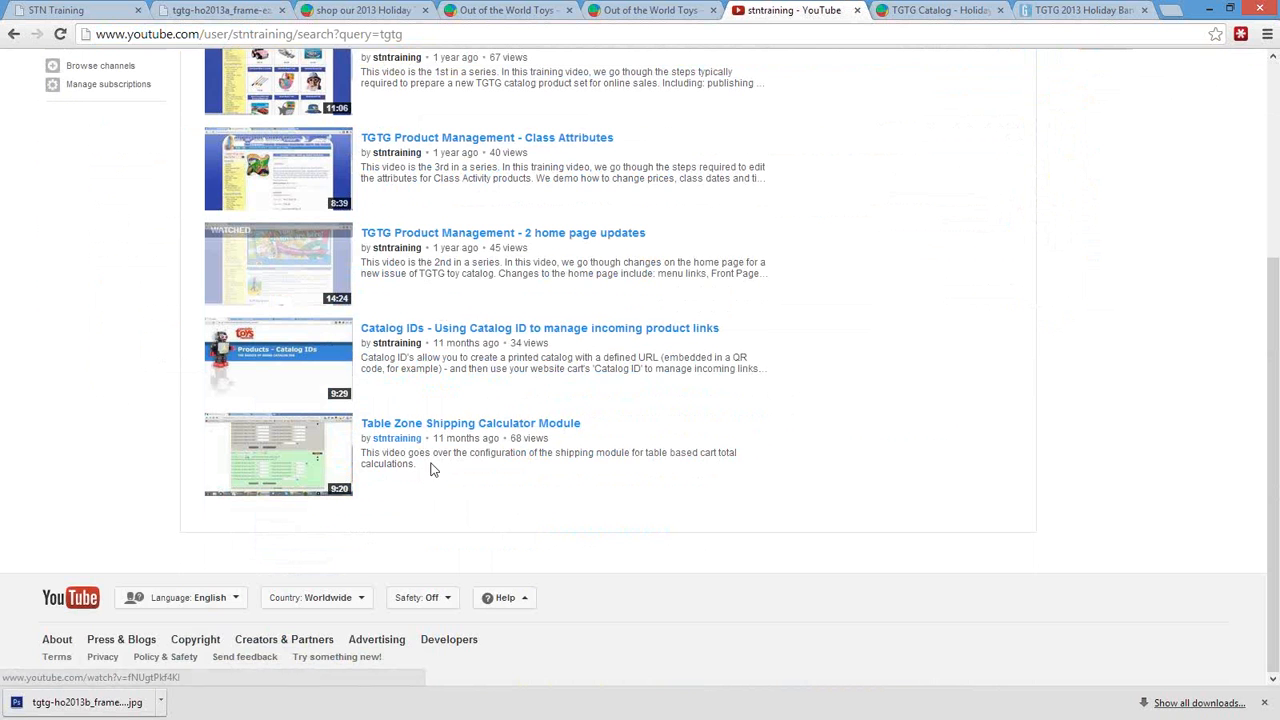
{"action": "scroll", "coordinate": [517, 520], "scroll_direction": "up", "scroll_amount": 3}
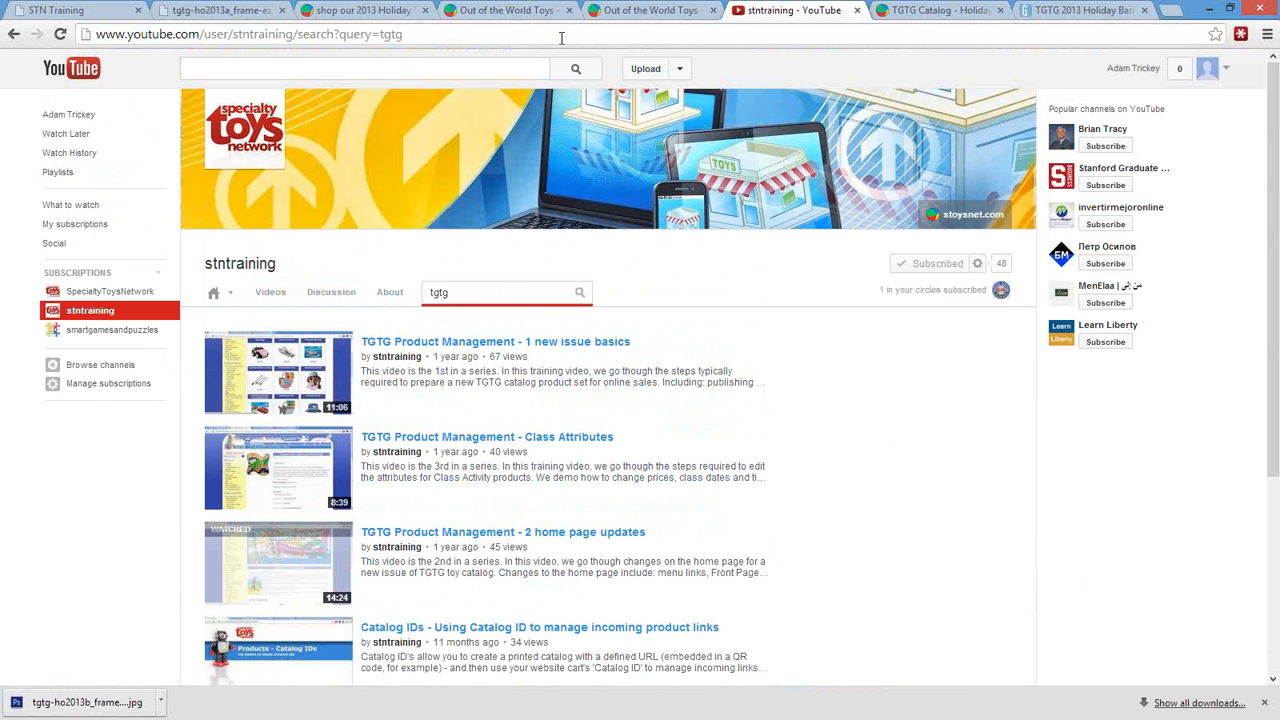
Switch to the email draft on updating the TGTG 2013 catalog and review the promotion ideas, including window posters with a QR code.
{"action": "left_click", "coordinate": [362, 10]}
{"action": "scroll", "coordinate": [569, 451], "scroll_direction": "up", "scroll_amount": 3}
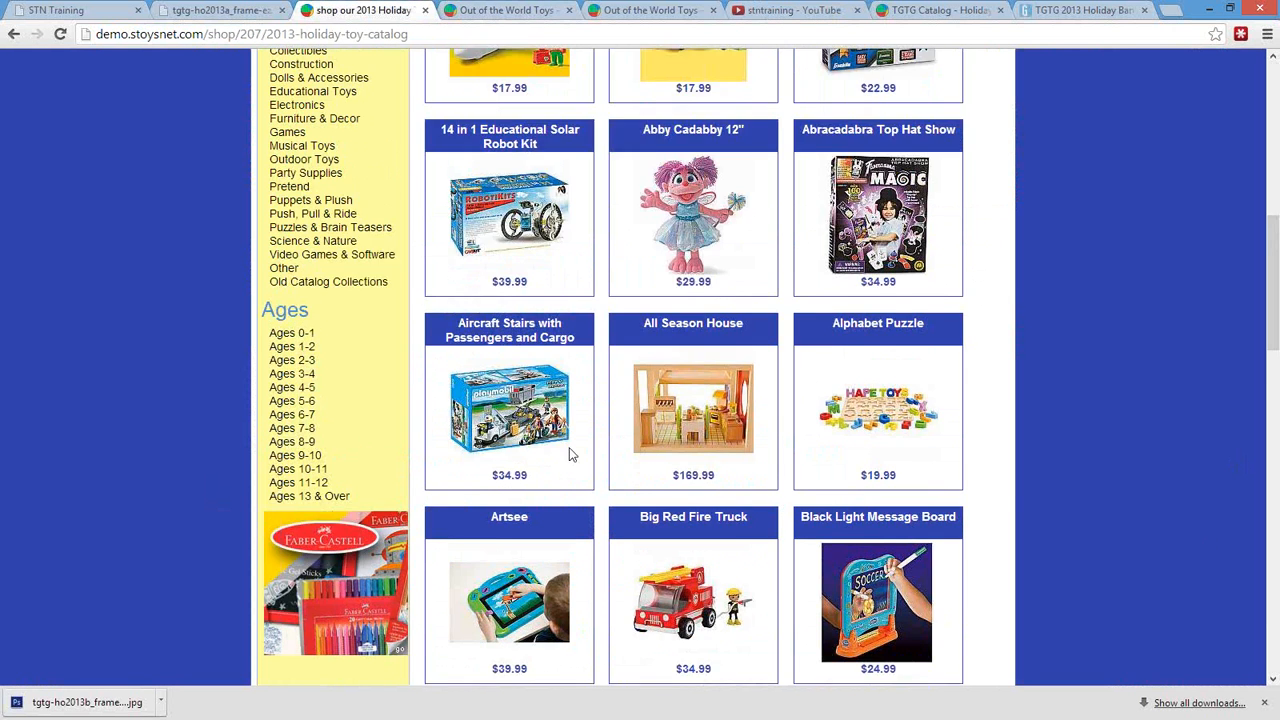
{"action": "key", "text": "alt+Tab"}
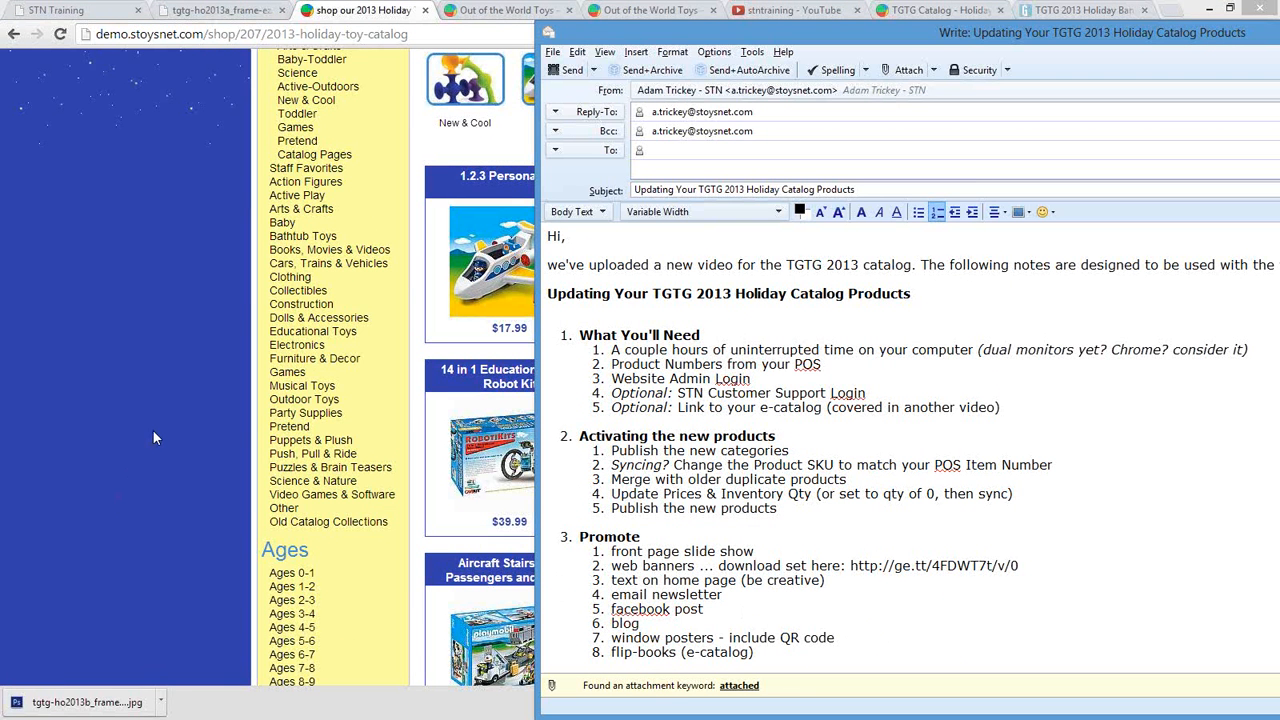
{"action": "left_click_drag", "start_coordinate": [611, 600], "coordinate": [745, 636]}
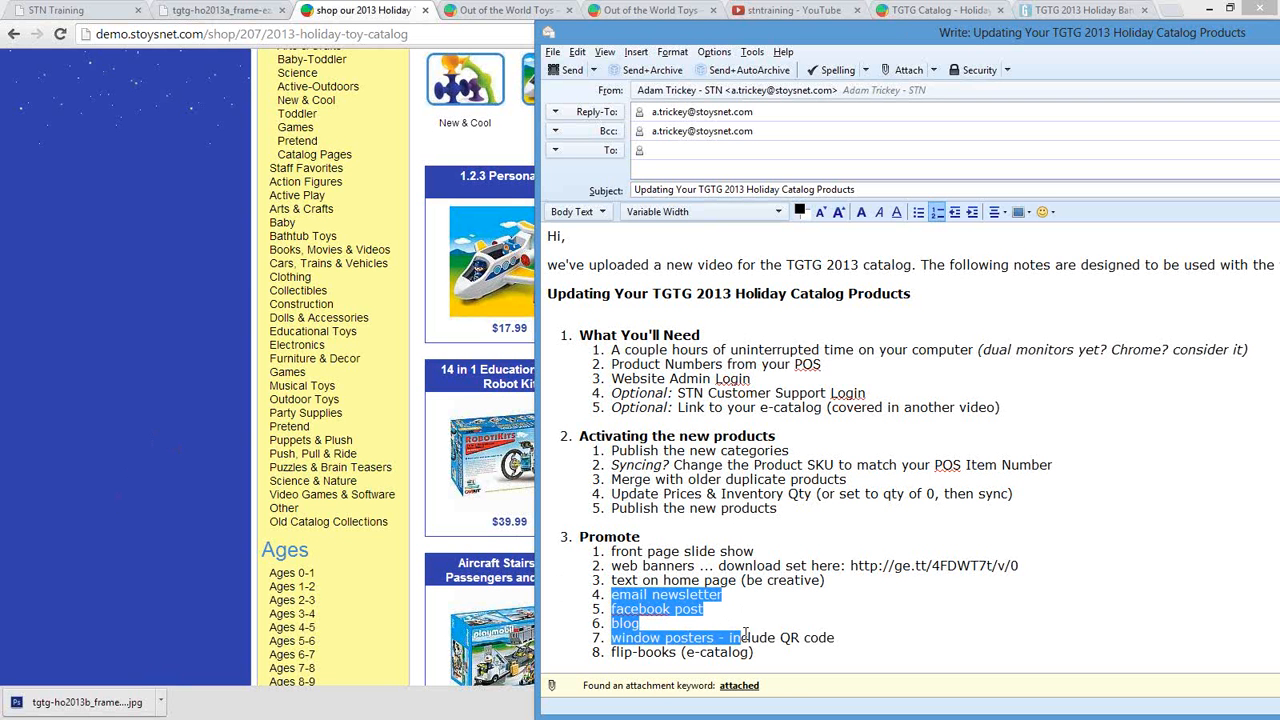
{"action": "left_click", "coordinate": [820, 612]}
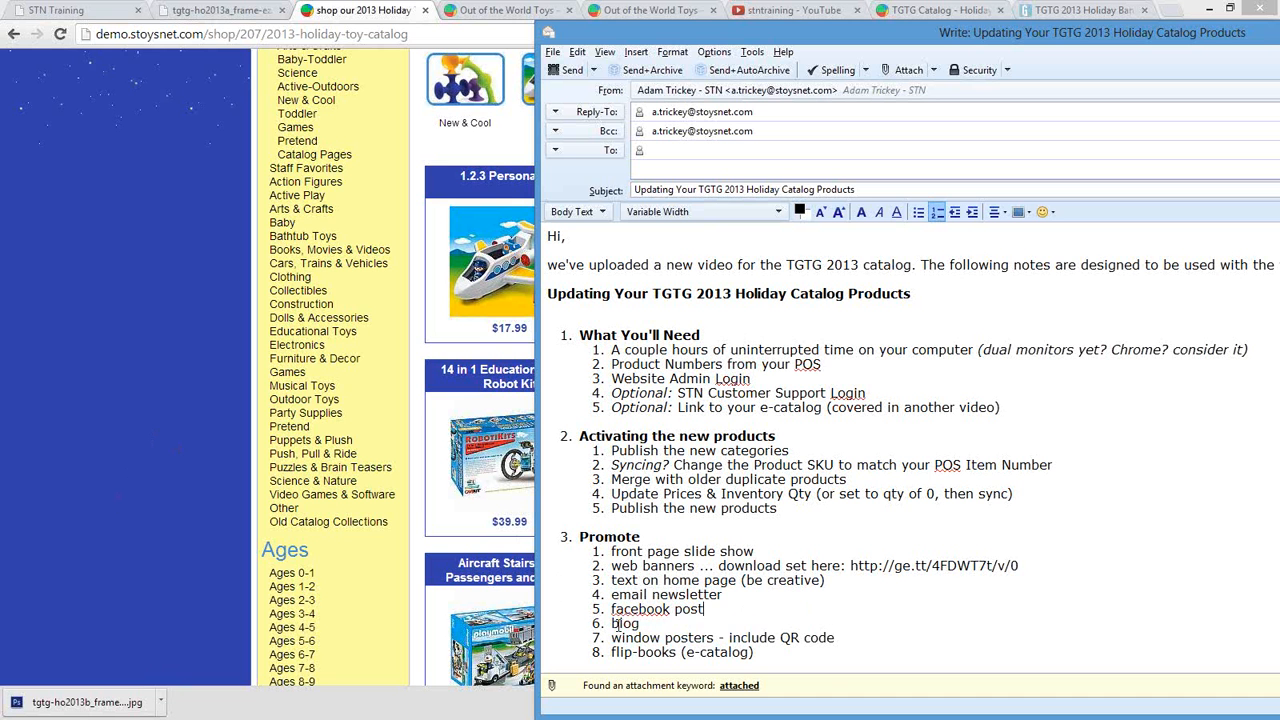
{"action": "left_click_drag", "start_coordinate": [835, 638], "coordinate": [741, 638]}
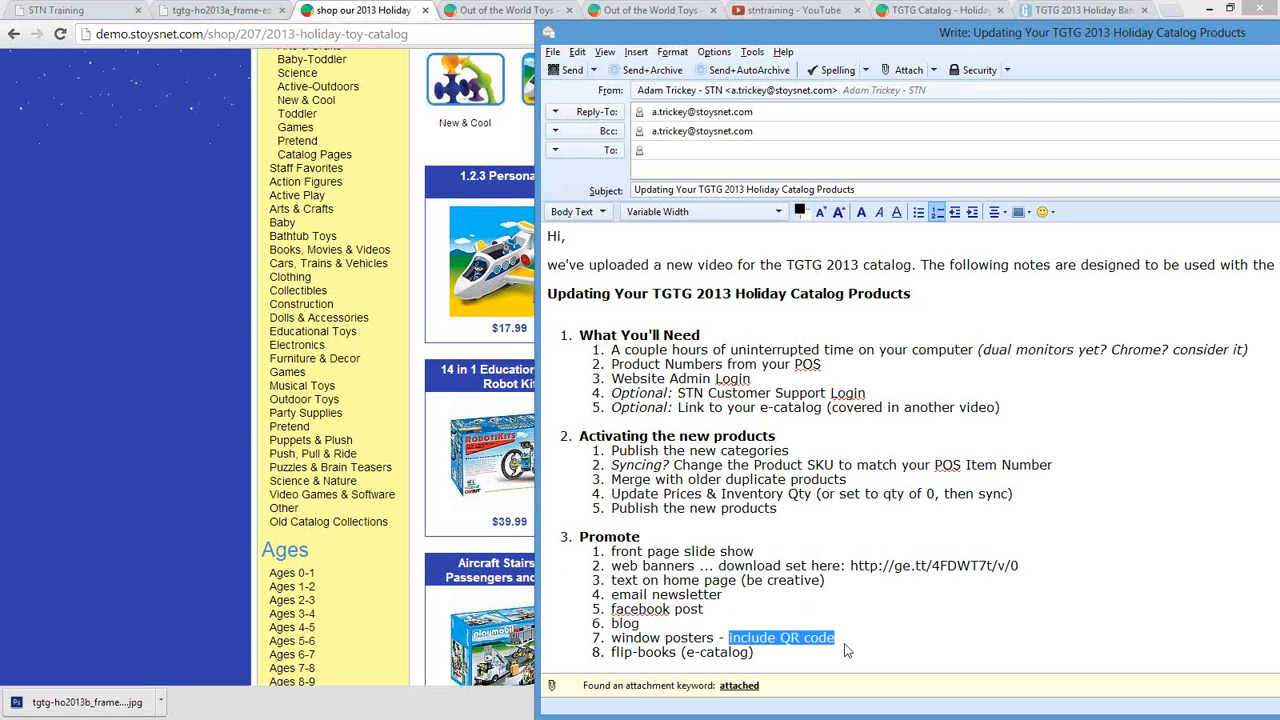
{"action": "left_click", "coordinate": [872, 651]}
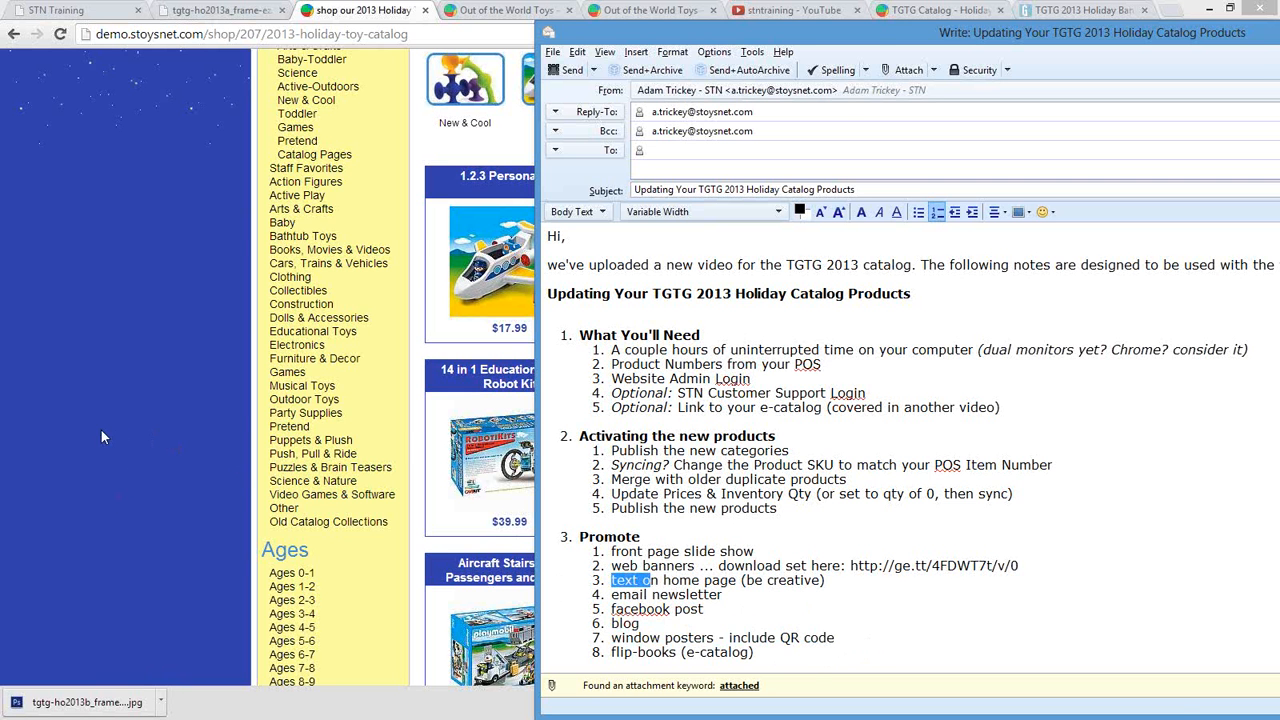
Return to the storefront home page and examine the Holiday Catalog text in the welcome section.
{"action": "left_click", "coordinate": [201, 430]}
{"action": "scroll", "coordinate": [197, 427], "scroll_direction": "up", "scroll_amount": 5}
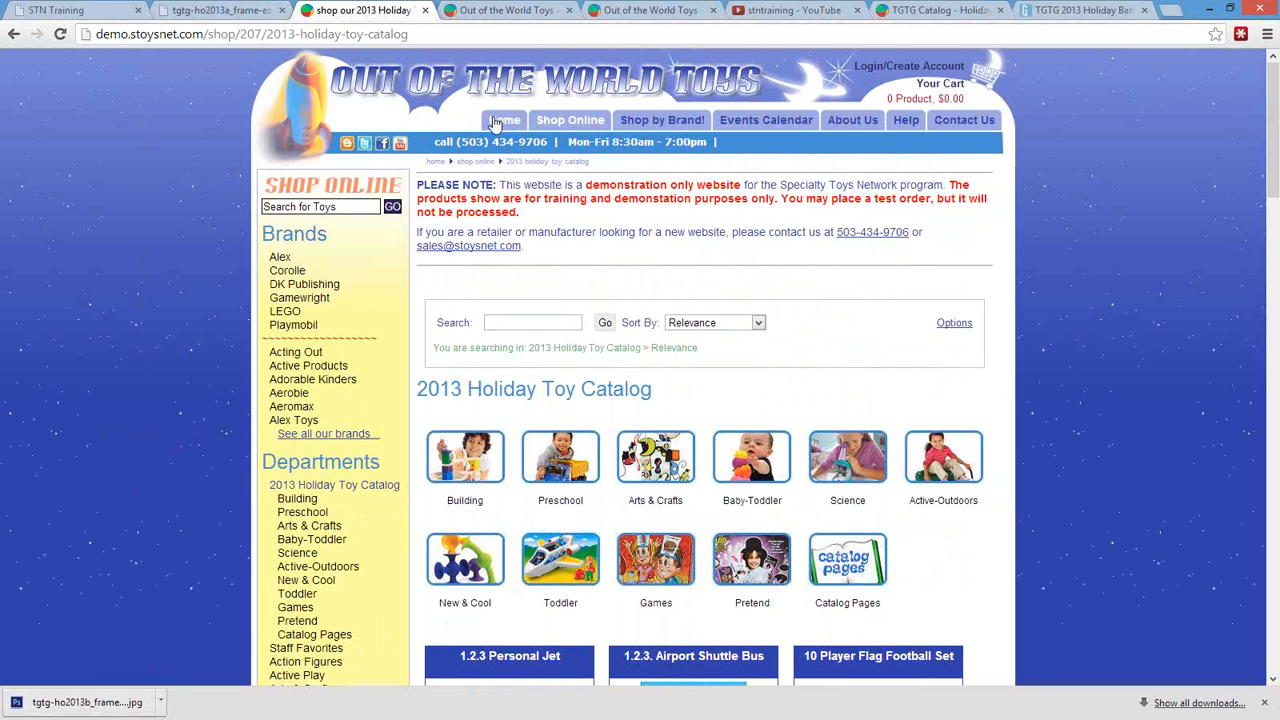
{"action": "left_click", "coordinate": [502, 123]}
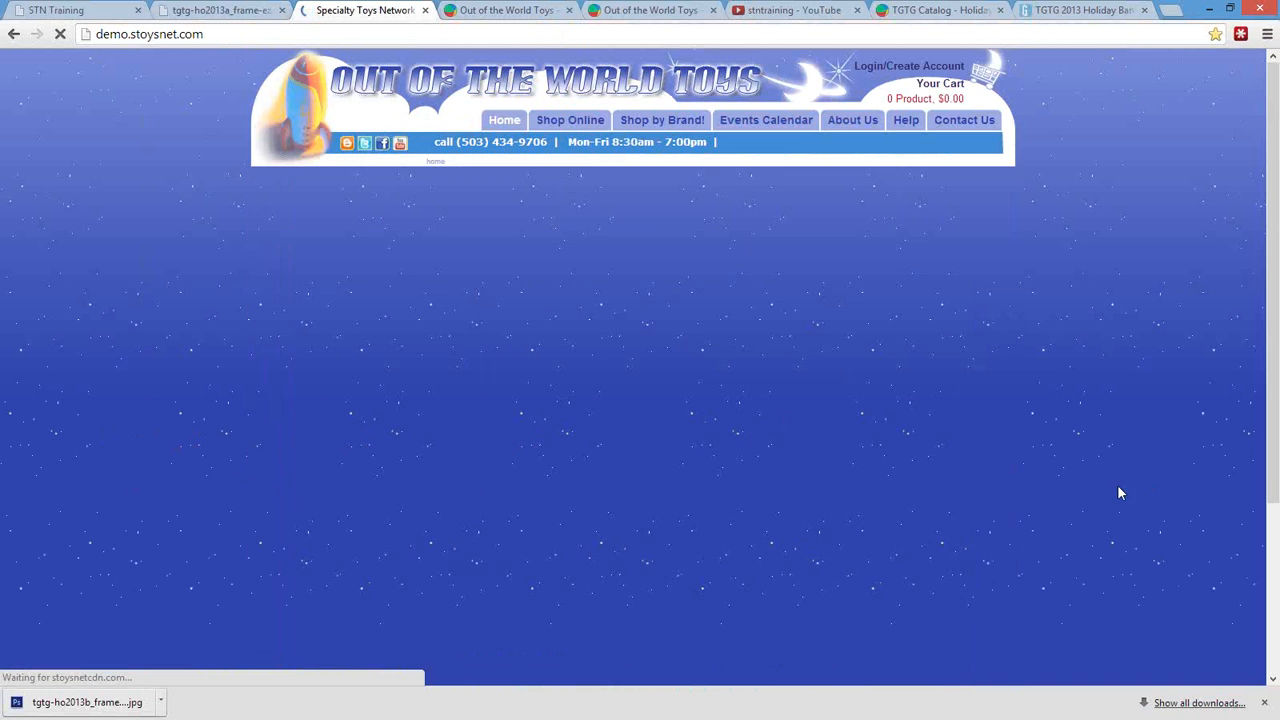
{"action": "scroll", "coordinate": [1082, 529], "scroll_direction": "down", "scroll_amount": 2}
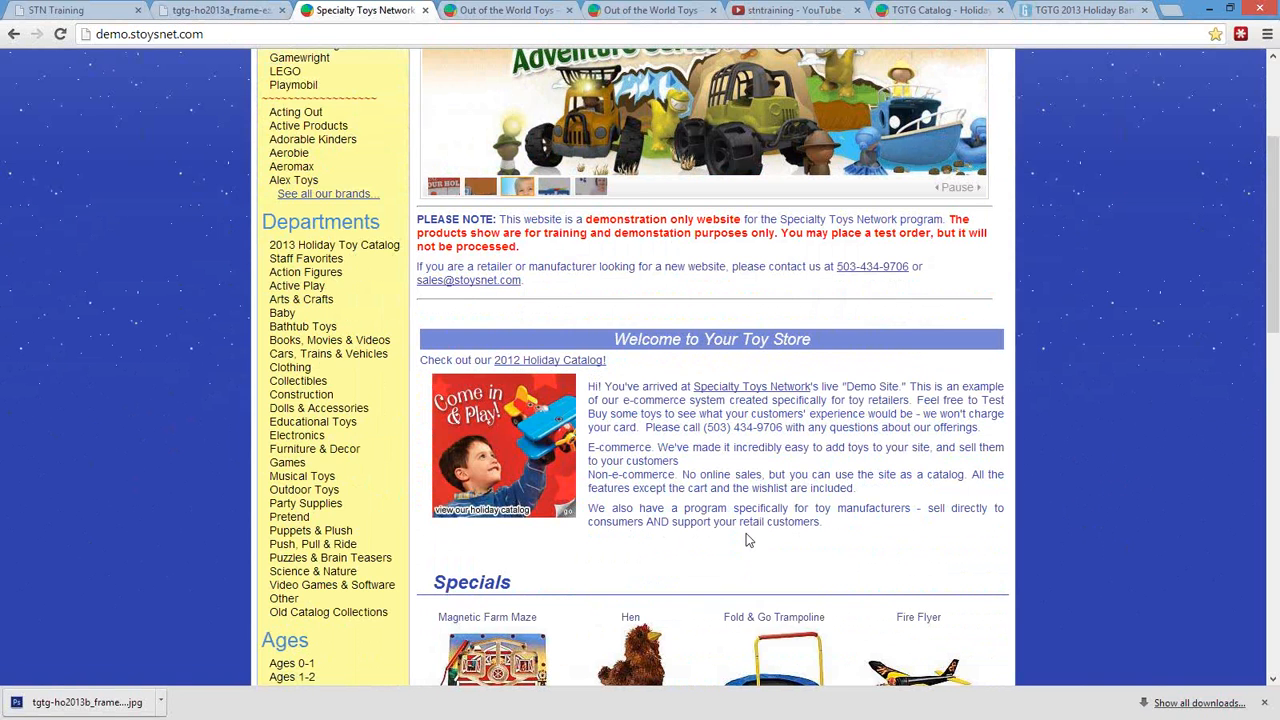
Open the Specialty Toys Network DEMO Website (Home Page) item from the Static Content Manager for editing.
{"action": "left_click", "coordinate": [505, 10]}
{"action": "left_click", "coordinate": [648, 10]}
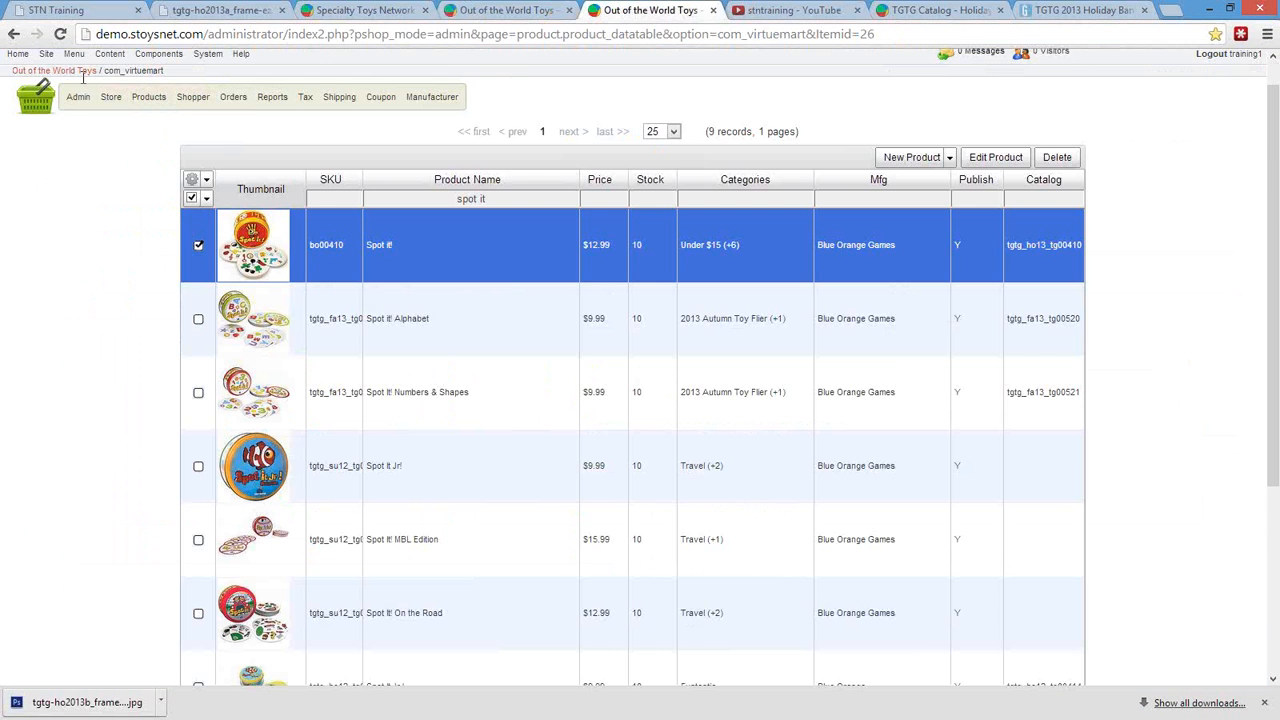
{"action": "left_click", "coordinate": [19, 55]}
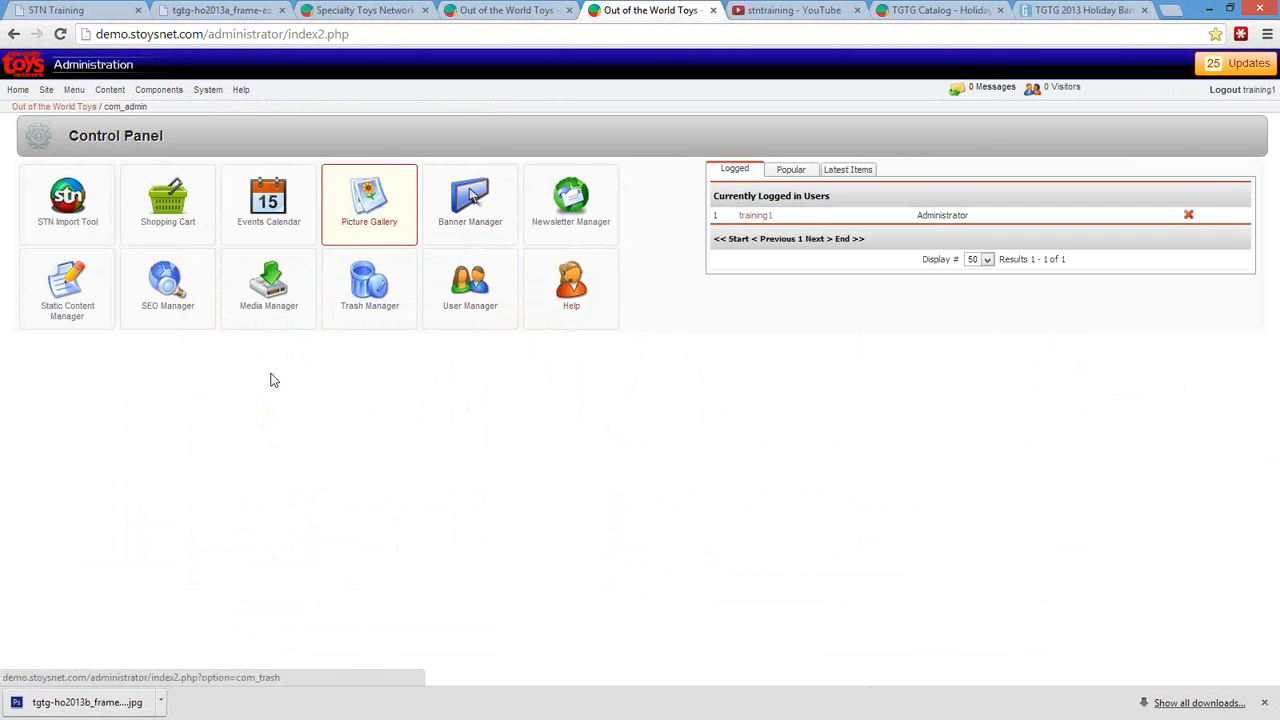
{"action": "left_click", "coordinate": [65, 298]}
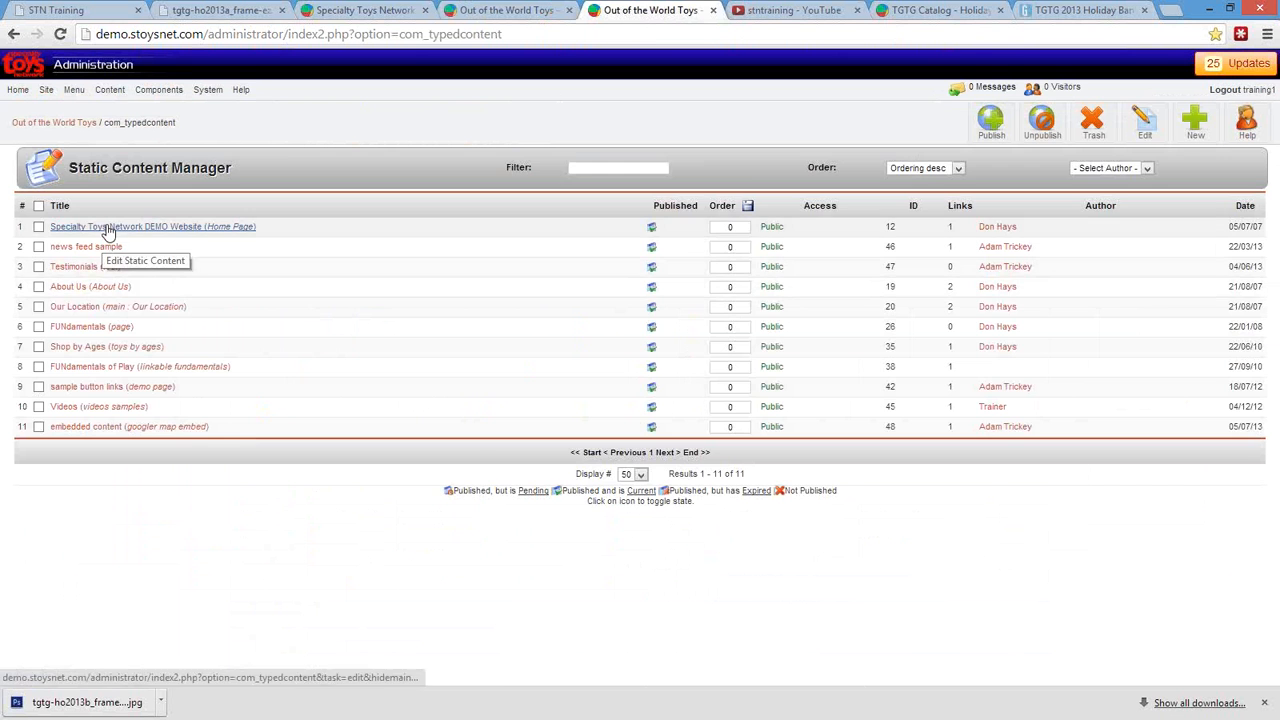
{"action": "left_click", "coordinate": [205, 227]}
Change the year in the welcome text's Holiday Catalog link to 2013.
{"action": "scroll", "coordinate": [246, 464], "scroll_direction": "down", "scroll_amount": 2}
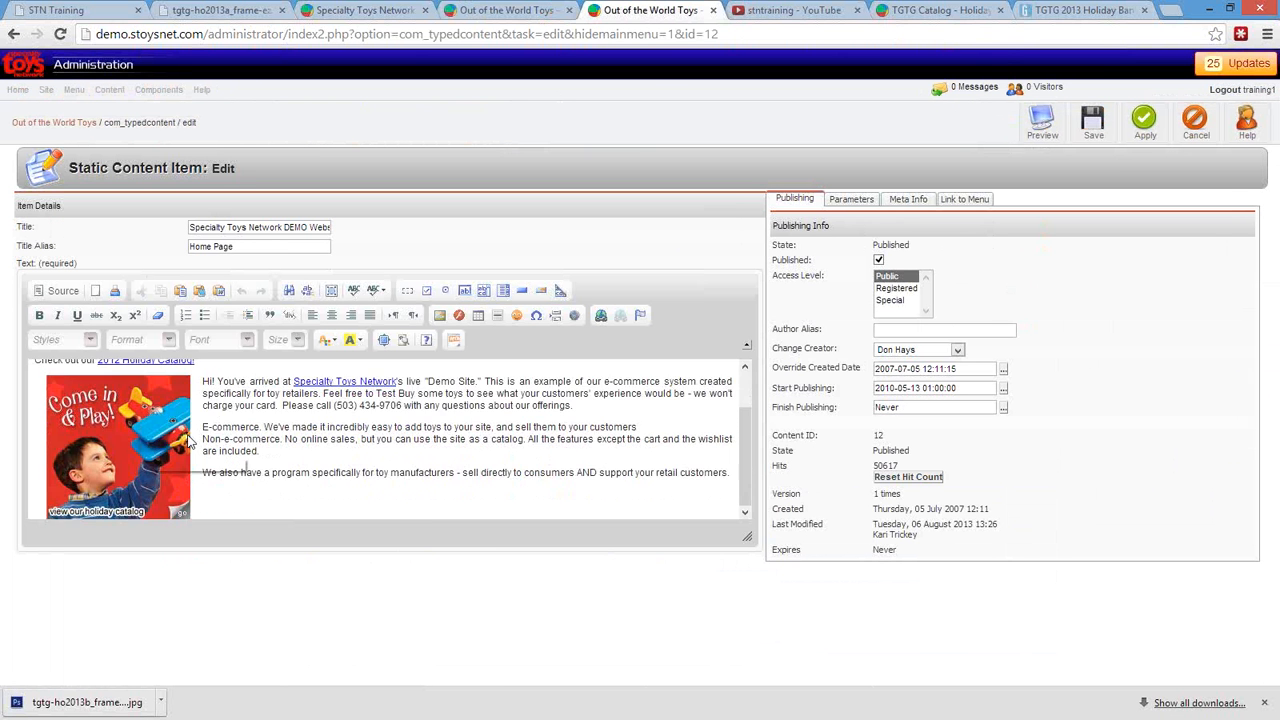
{"action": "scroll", "coordinate": [302, 454], "scroll_direction": "up", "scroll_amount": 2}
{"action": "left_click", "coordinate": [117, 415]}
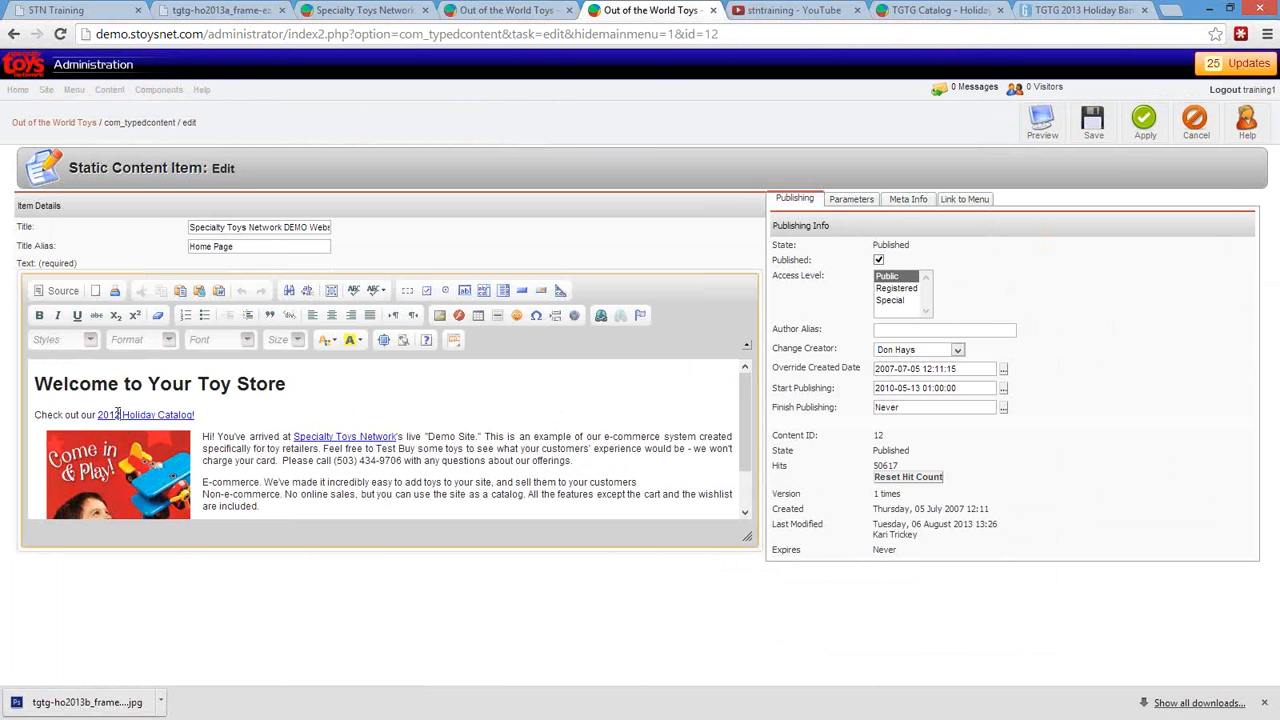
{"action": "type", "text": "3"}
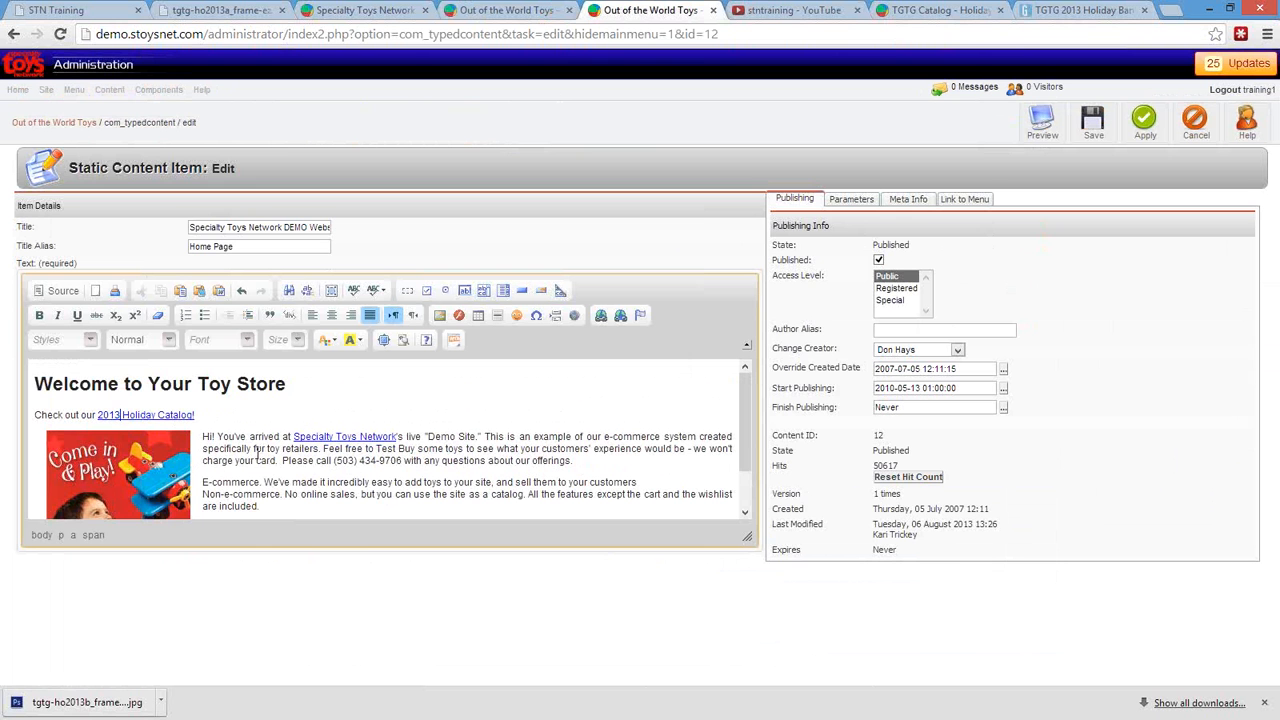
Enlarge the home page text editor and insert the word "new" before the 2013 Holiday Catalog link.
{"action": "left_click", "coordinate": [293, 482]}
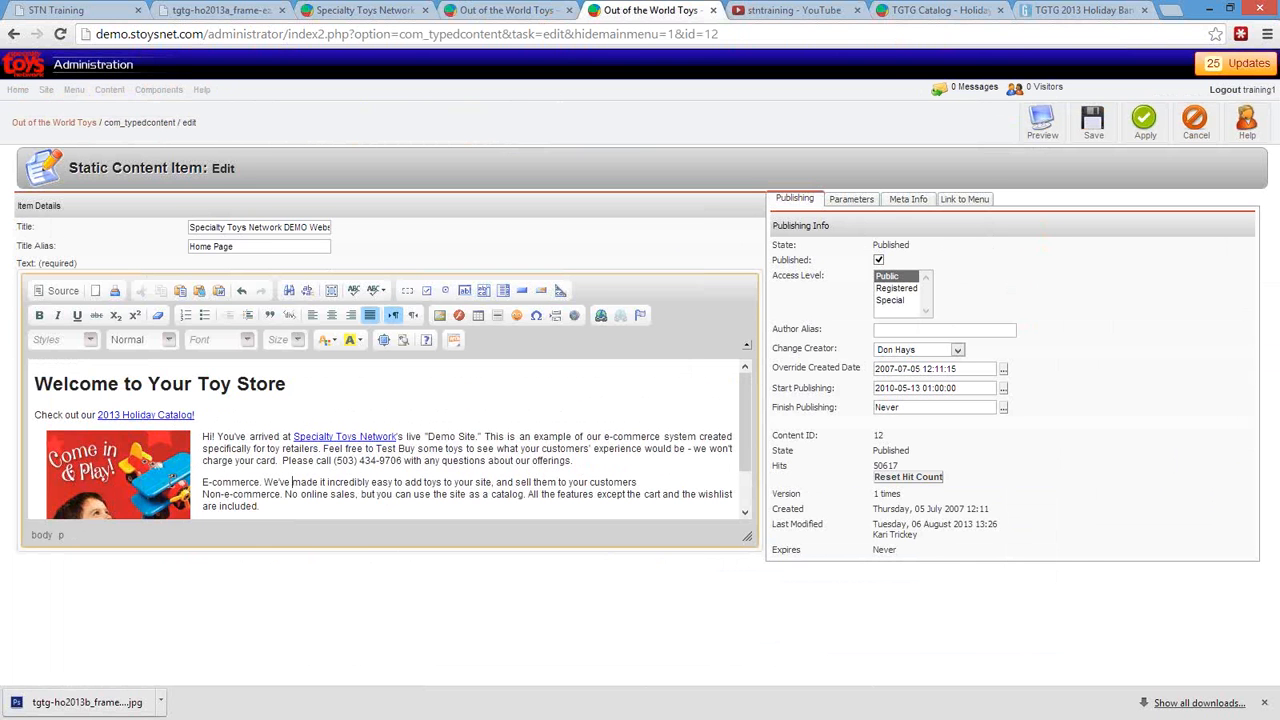
{"action": "left_click", "coordinate": [168, 486]}
{"action": "left_click", "coordinate": [274, 505]}
{"action": "left_click_drag", "start_coordinate": [746, 536], "coordinate": [750, 620]}
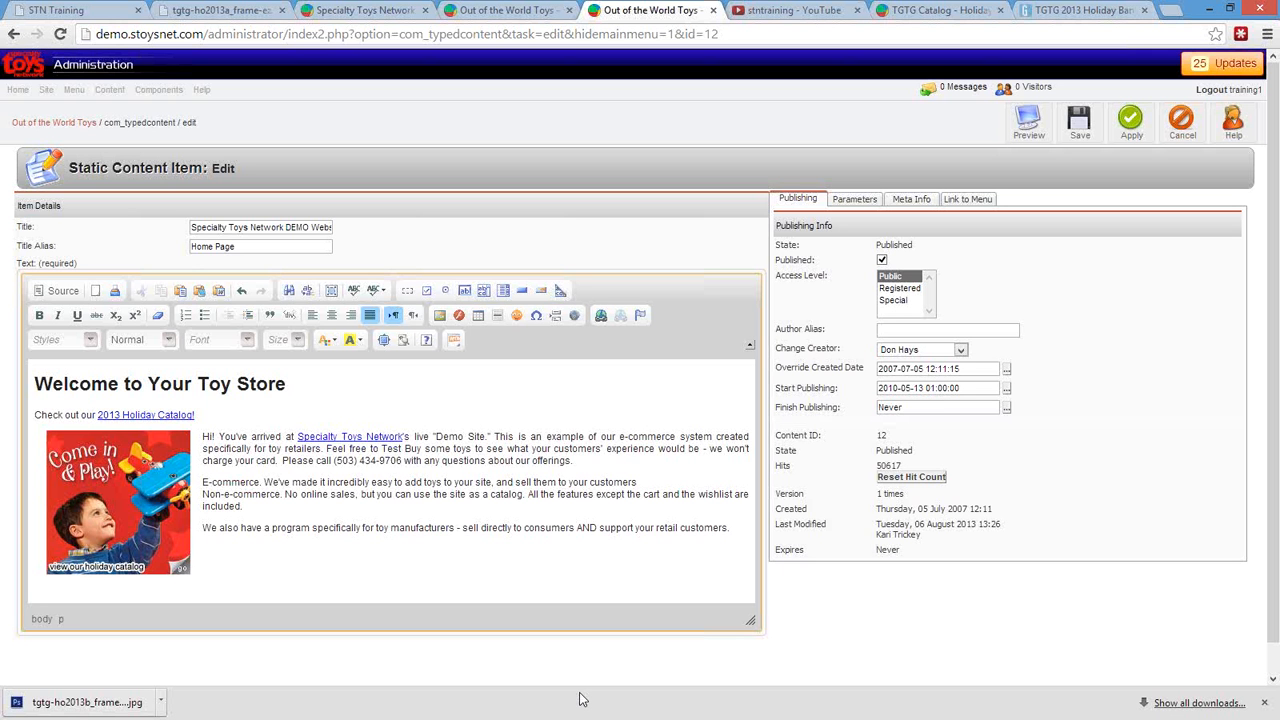
{"action": "type", "text": "new"}
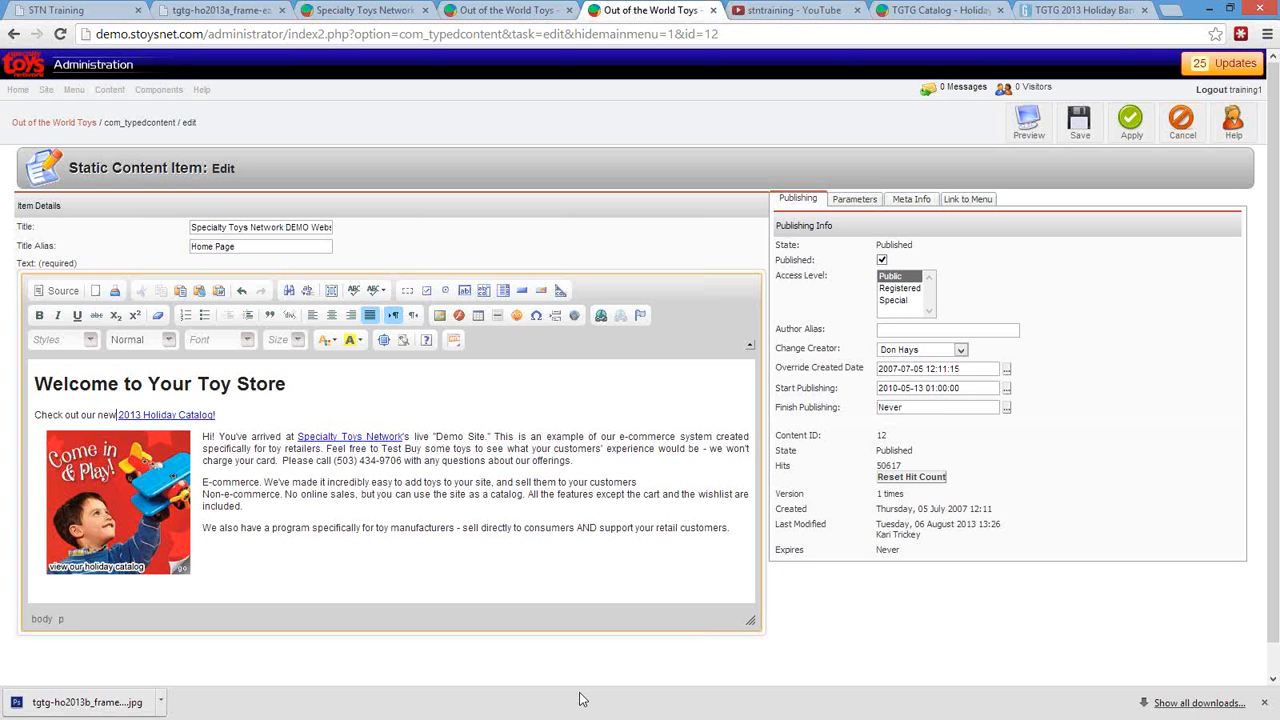
Open the link settings of the 2013 Holiday Catalog text and copy the storefront address of the 2013 Holiday Toy Catalog department.
{"action": "left_click", "coordinate": [181, 415]}
{"action": "left_click", "coordinate": [601, 316]}
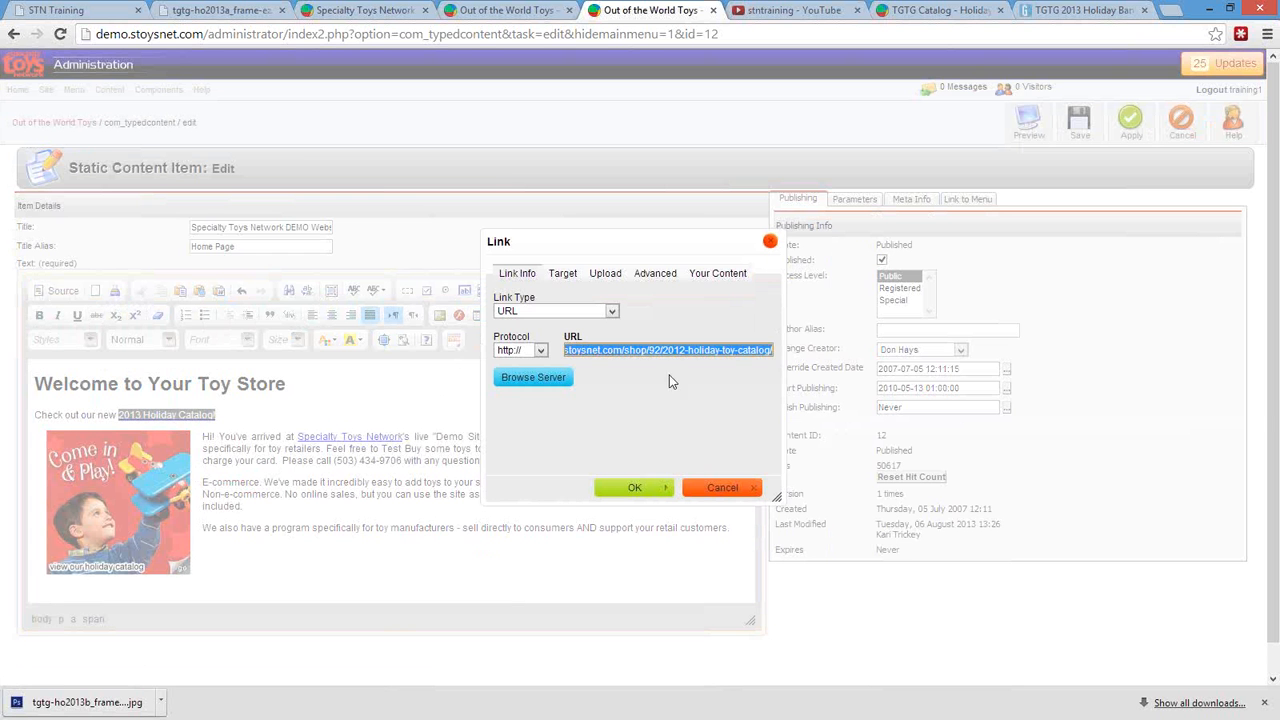
{"action": "left_click", "coordinate": [360, 10]}
{"action": "left_click", "coordinate": [294, 180]}
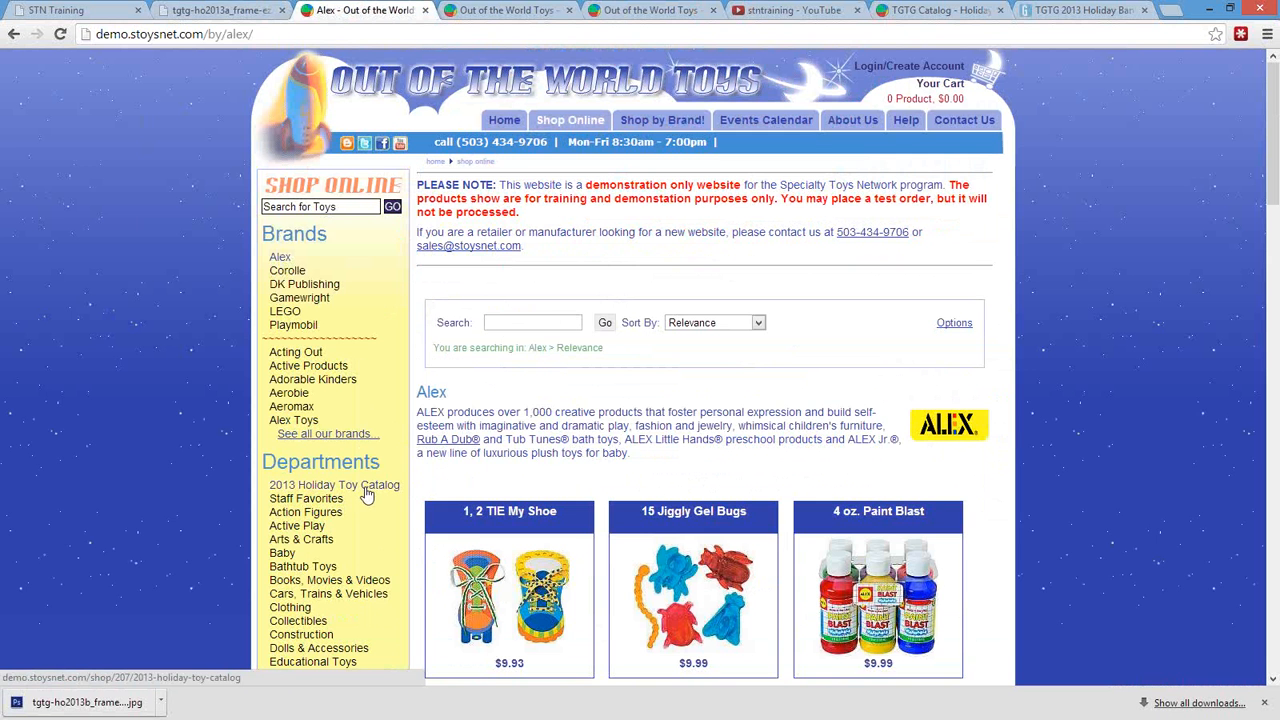
{"action": "left_click", "coordinate": [367, 490]}
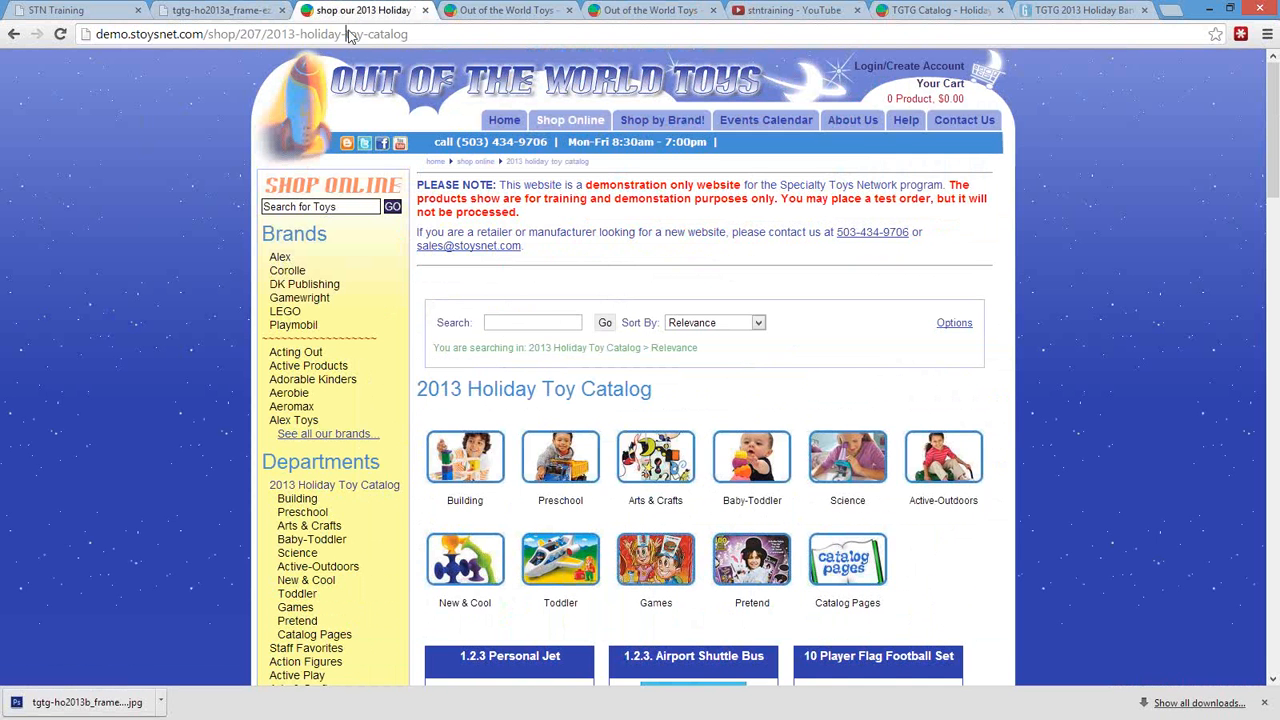
{"action": "left_click", "coordinate": [350, 34]}
{"action": "key", "text": "ctrl+c"}
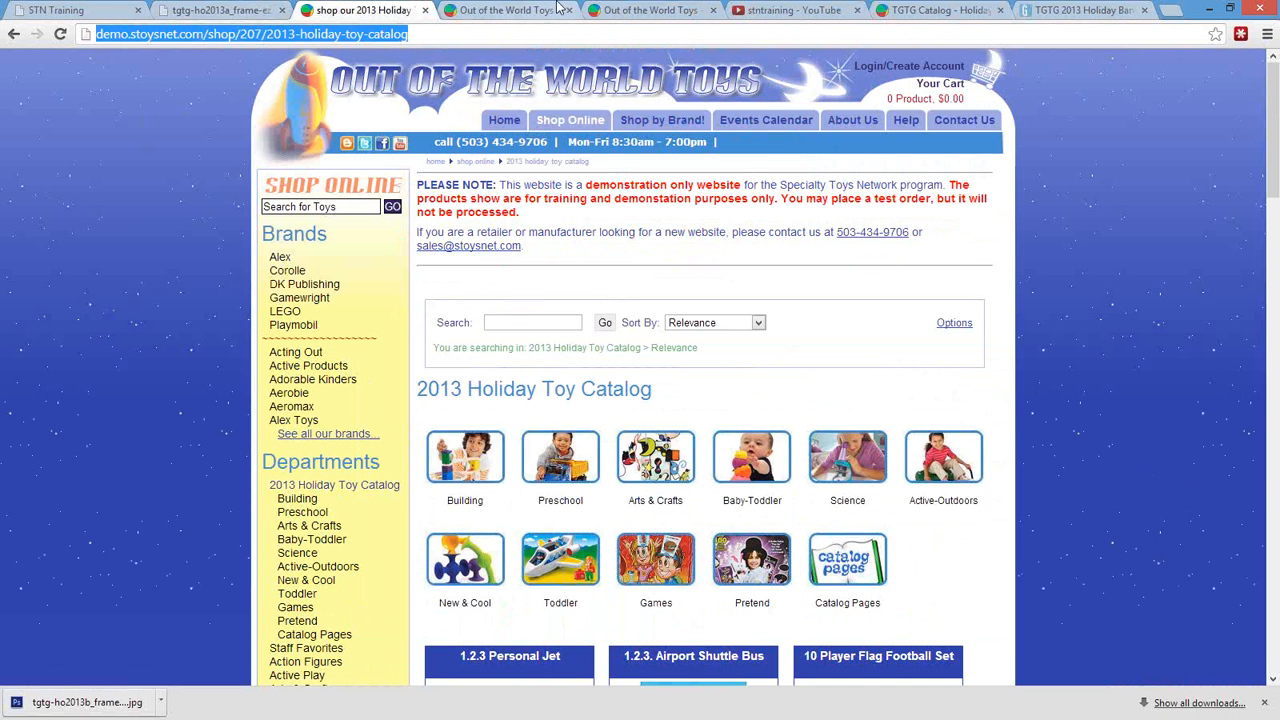
Replace the 2013 Holiday Catalog text link's URL with demo.stoysnet.com/shop/207/2013-holiday-toy-catalog and apply it.
{"action": "left_click", "coordinate": [505, 10]}
{"action": "left_click", "coordinate": [648, 10]}
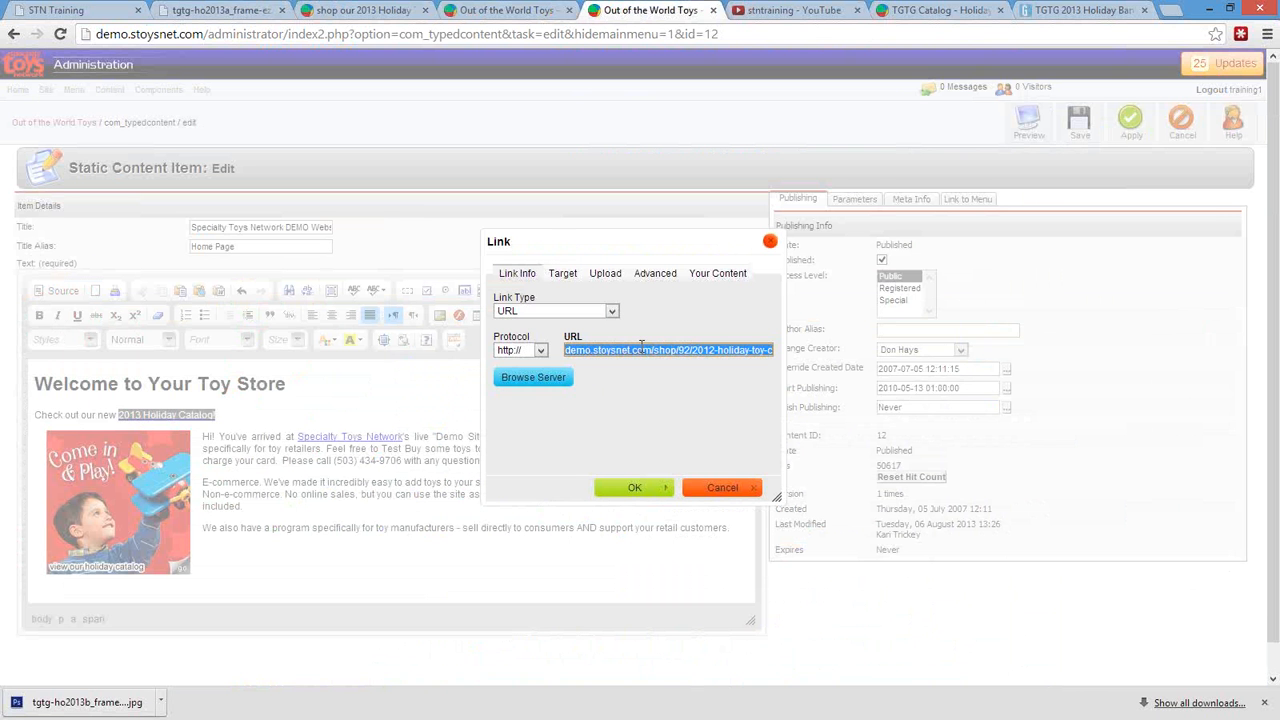
{"action": "key", "text": "ctrl+v"}
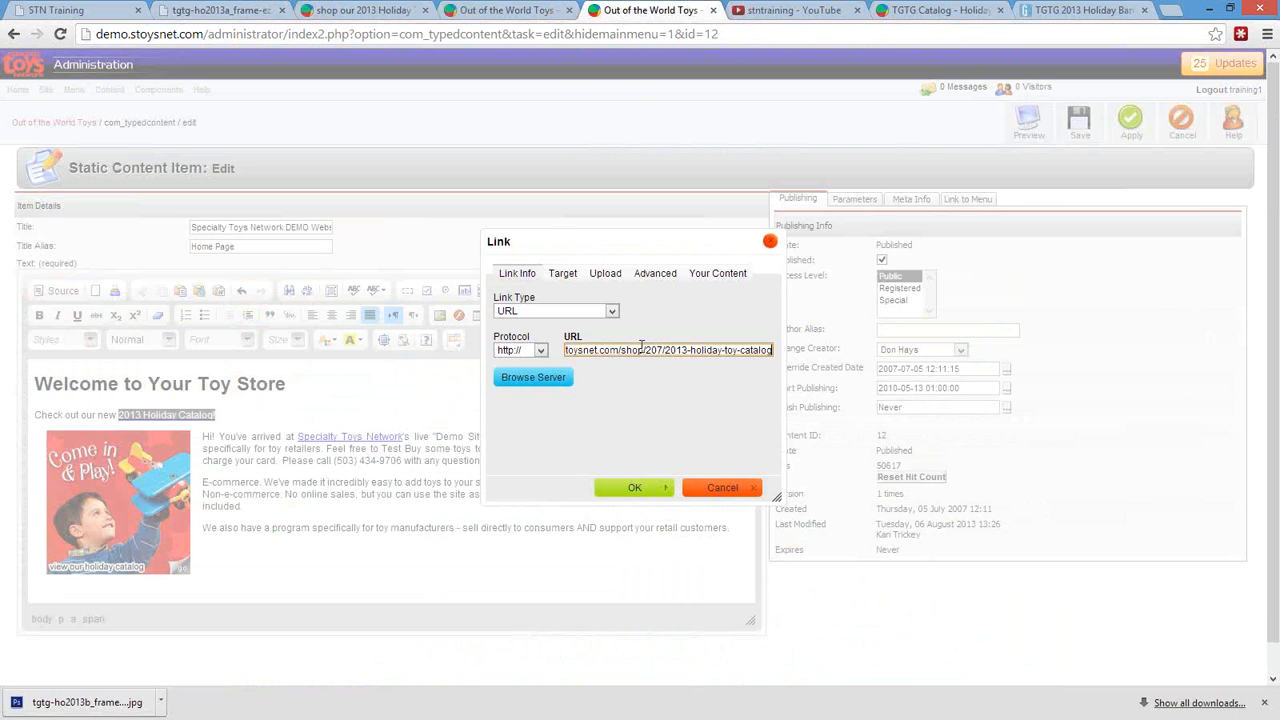
{"action": "left_click", "coordinate": [638, 488]}
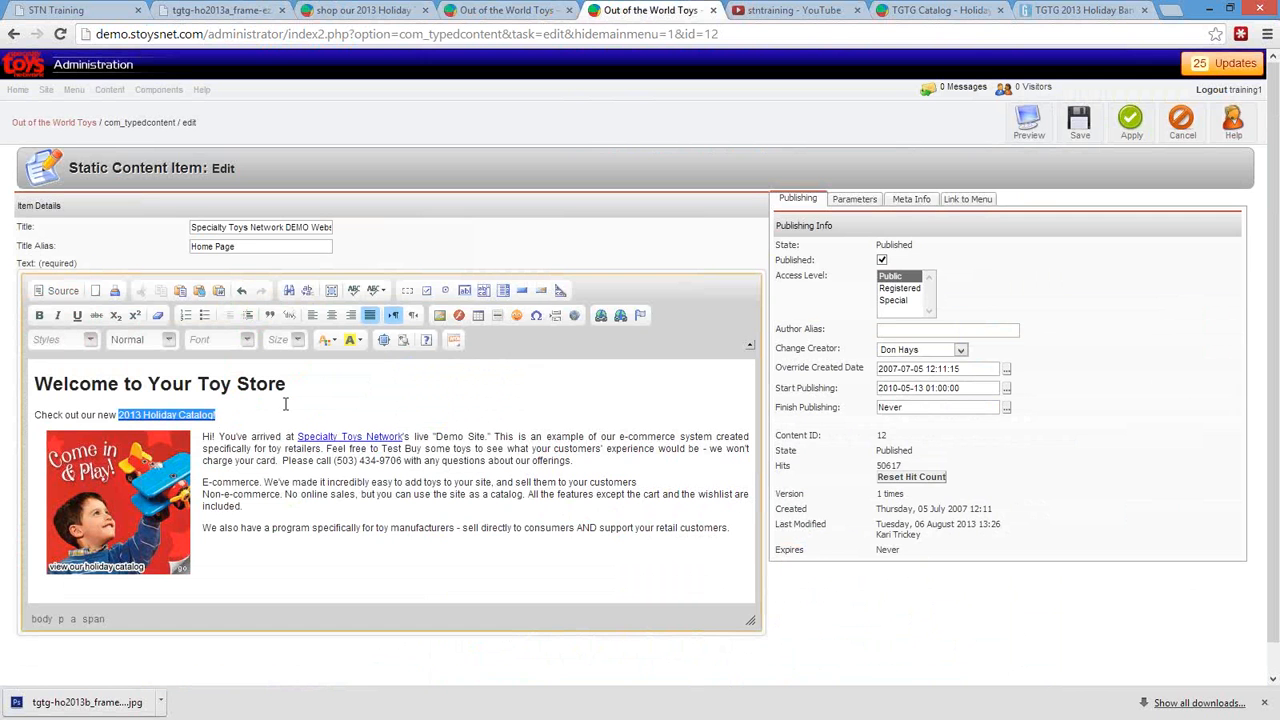
{"action": "left_click", "coordinate": [195, 421]}
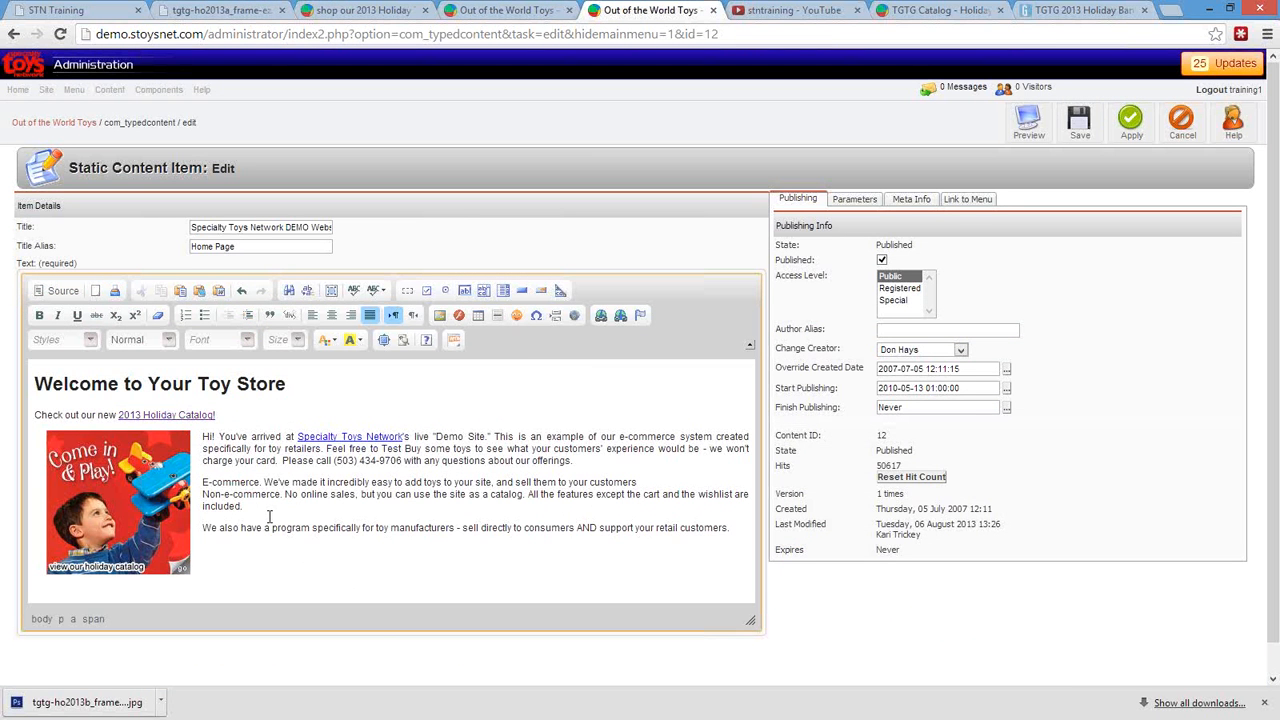
Save the 180 x 180 pixel Explore Our Holiday Catalog image from the TGTG Catalog - Holiday 2013 - B page to the computer.
{"action": "scroll", "coordinate": [269, 516], "scroll_direction": "down", "scroll_amount": 1}
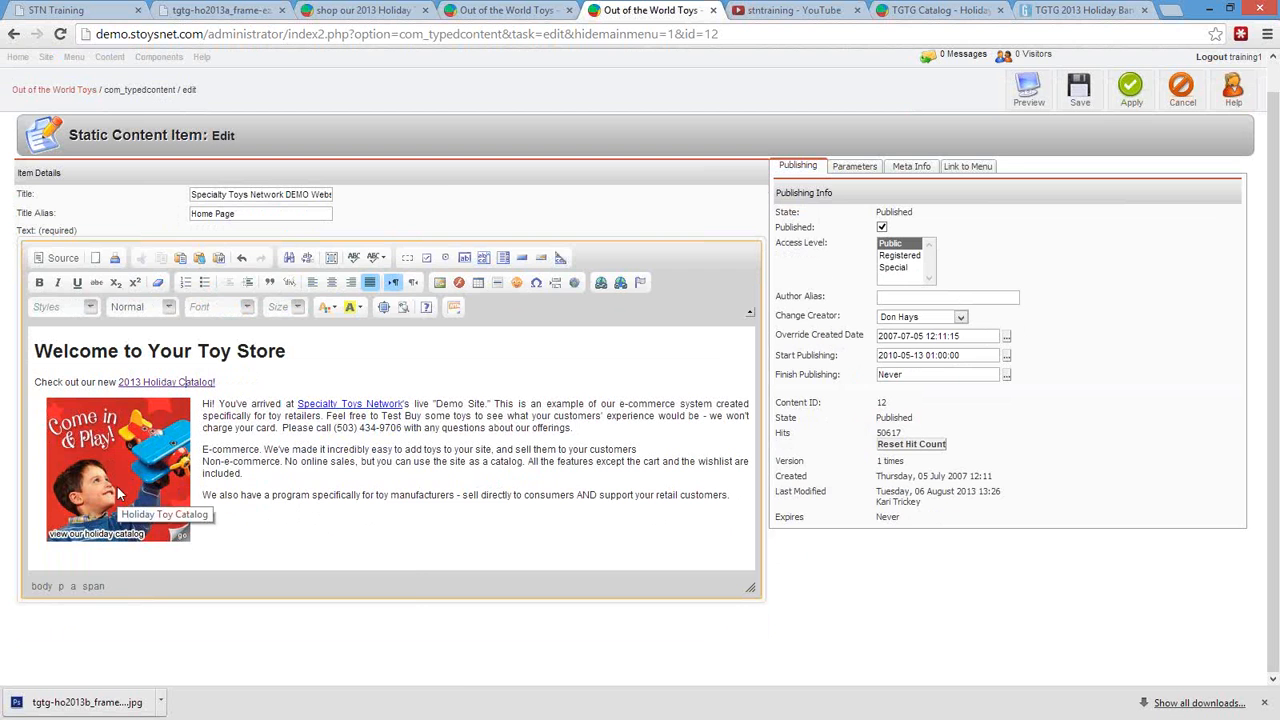
{"action": "left_click", "coordinate": [926, 10]}
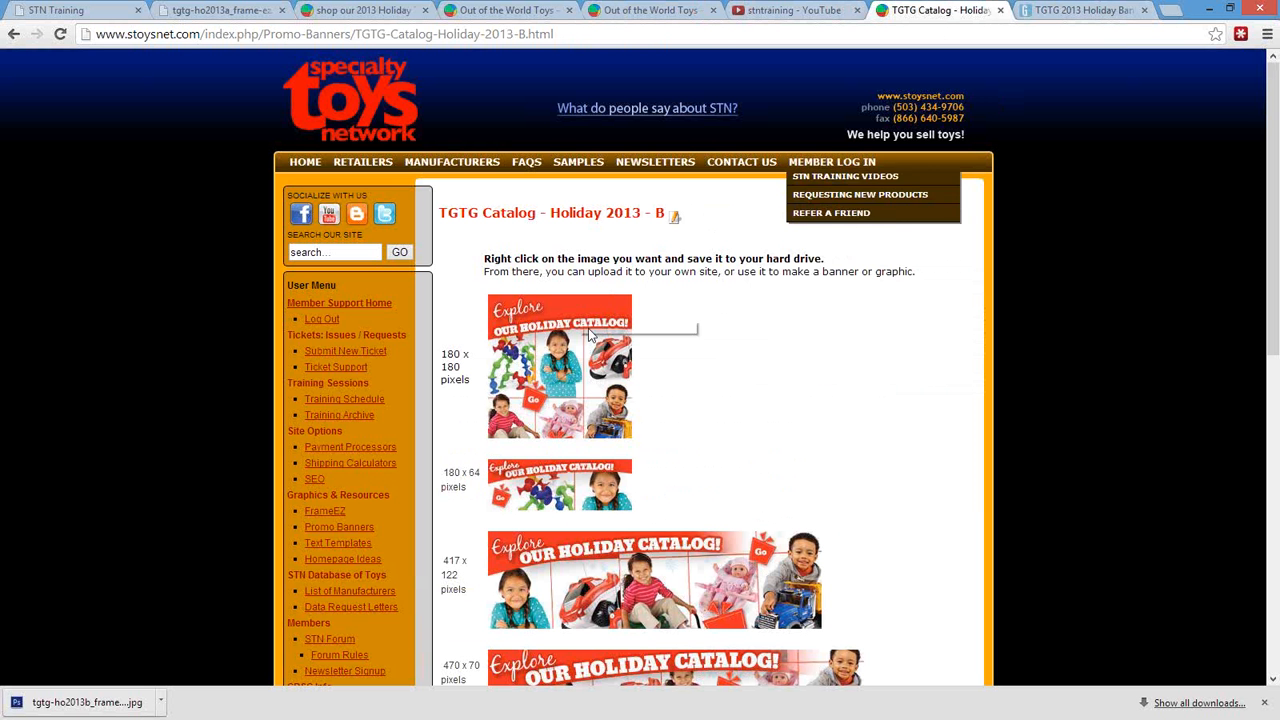
{"action": "right_click", "coordinate": [591, 398]}
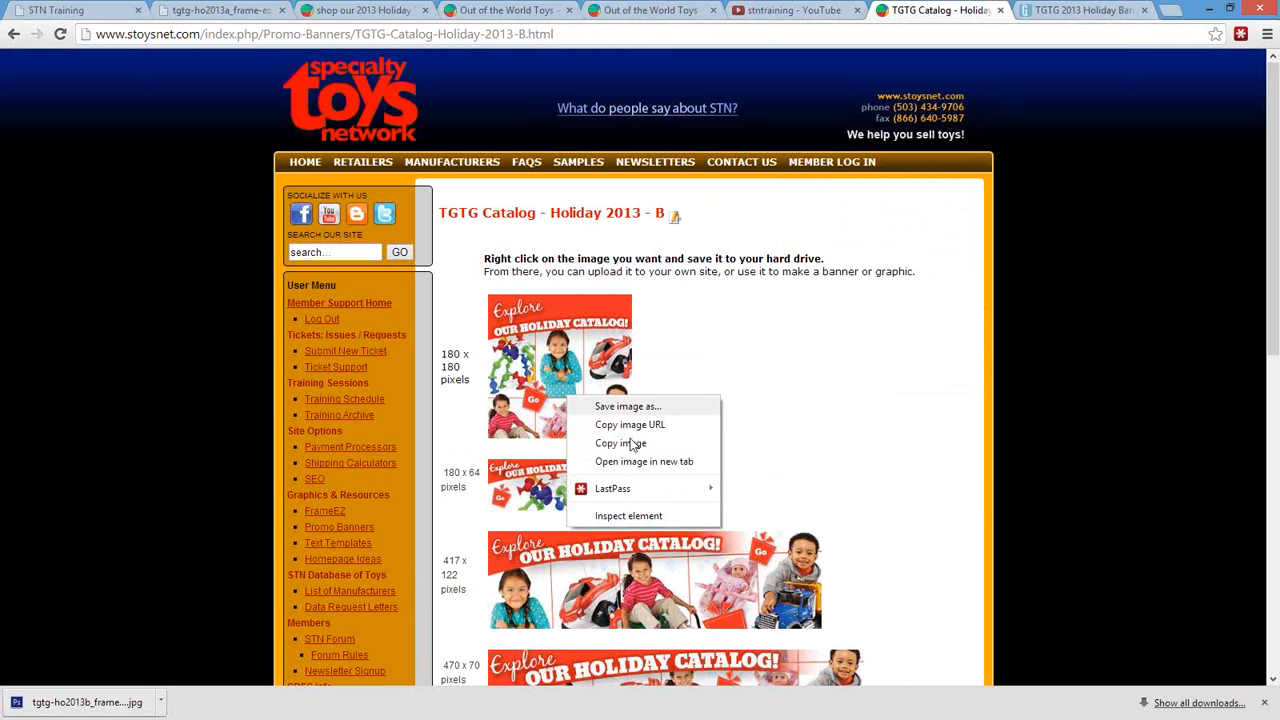
{"action": "left_click", "coordinate": [630, 407]}
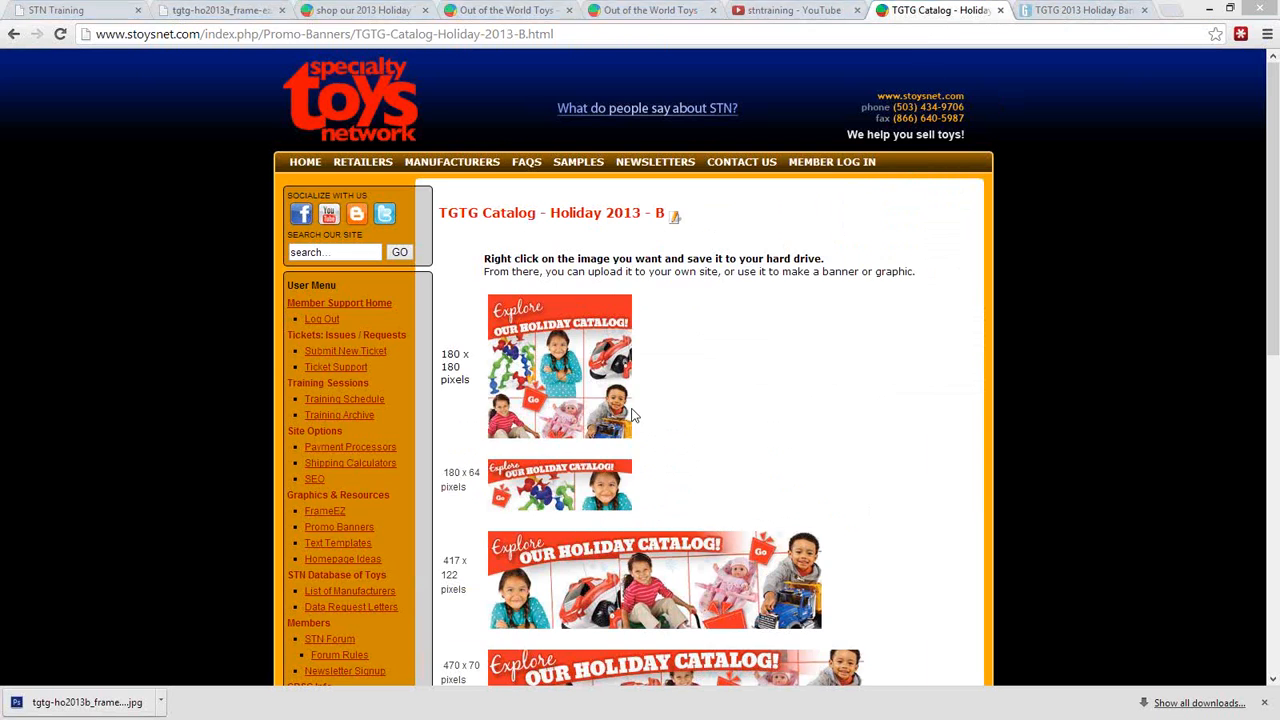
{"action": "left_click", "coordinate": [806, 694]}
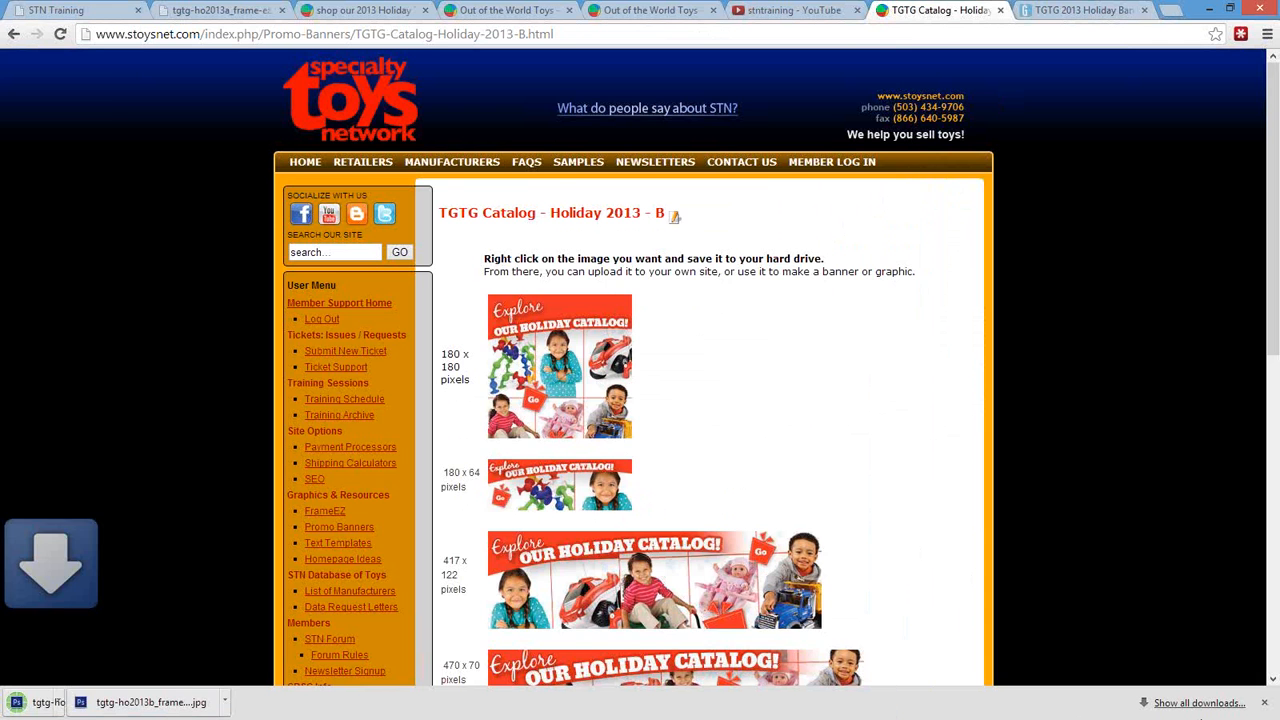
Upload tgtg-ho2013b_180x180.jpg to the server as the replacement for the home page text's holiday catalog image.
{"action": "left_click", "coordinate": [650, 10]}
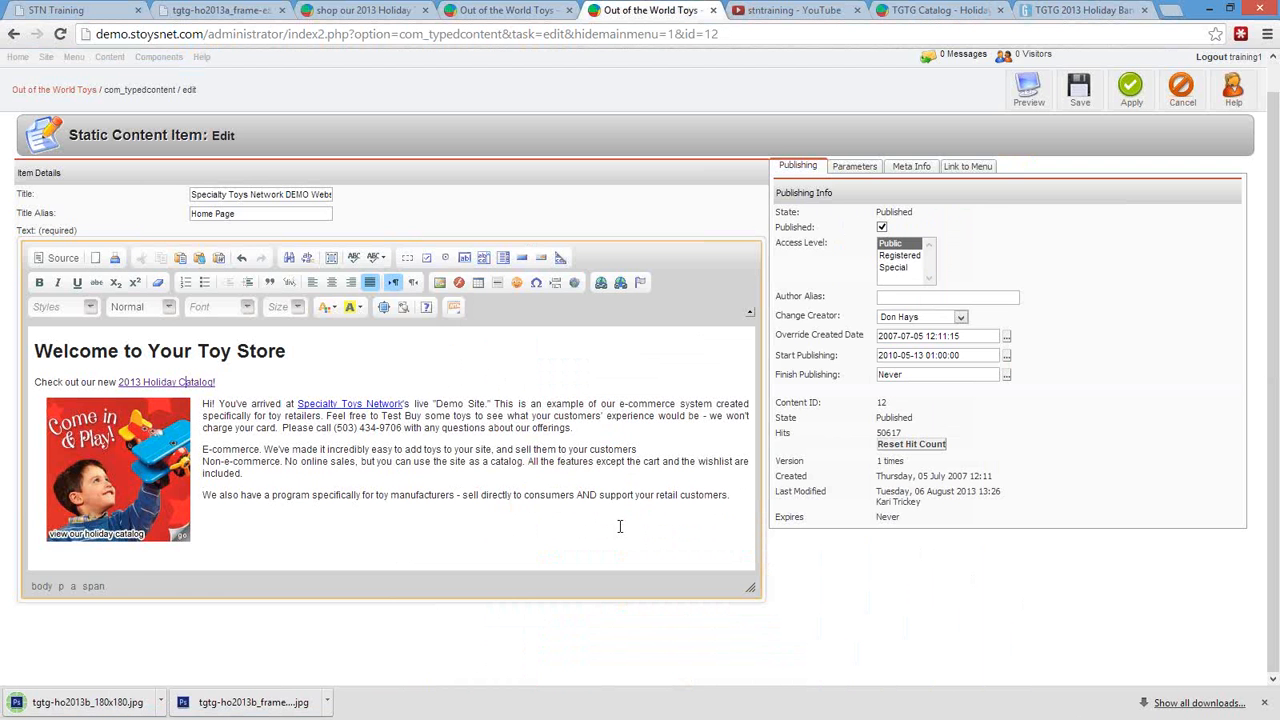
{"action": "left_click", "coordinate": [440, 282]}
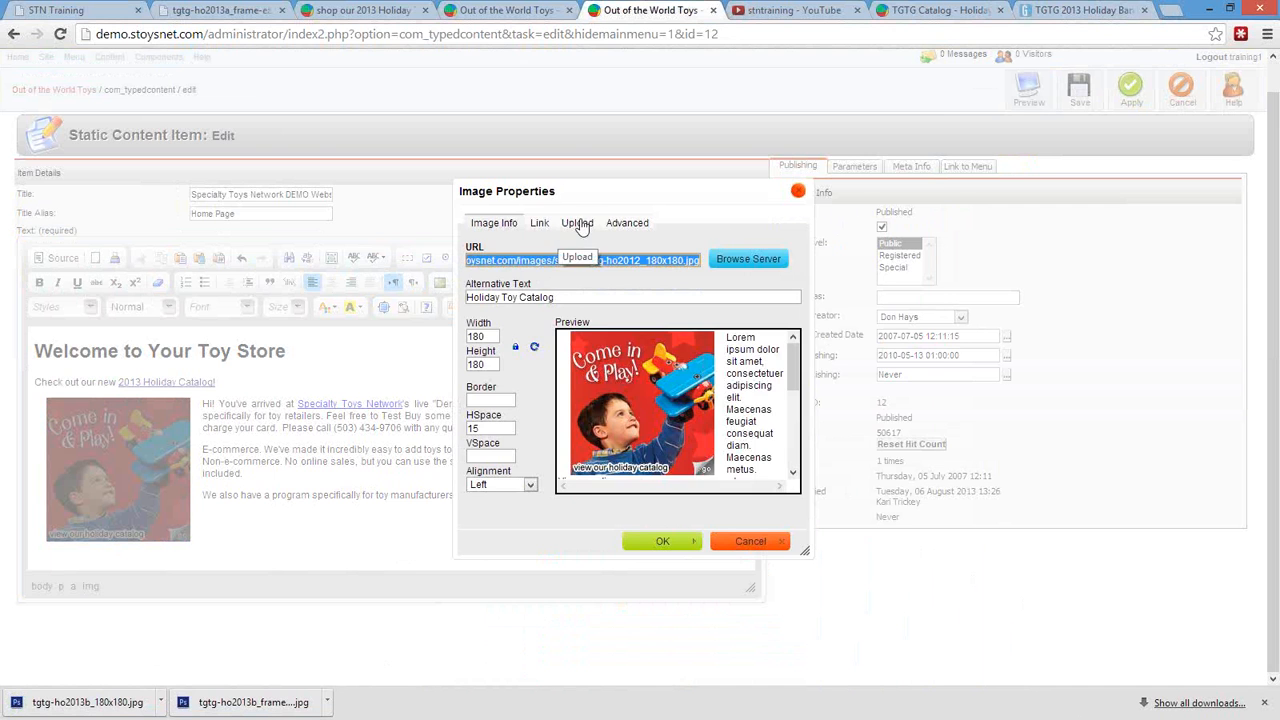
{"action": "left_click", "coordinate": [580, 224]}
{"action": "left_click", "coordinate": [500, 263]}
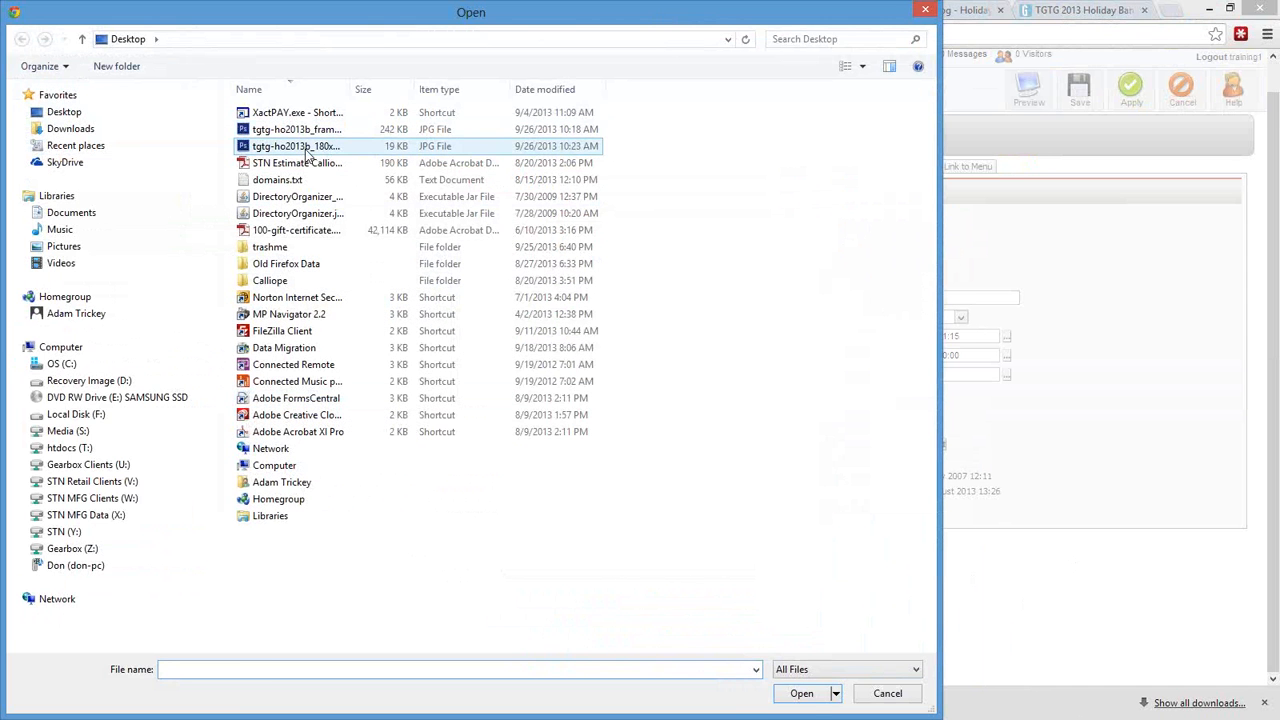
{"action": "left_click", "coordinate": [308, 150]}
{"action": "left_click", "coordinate": [805, 696]}
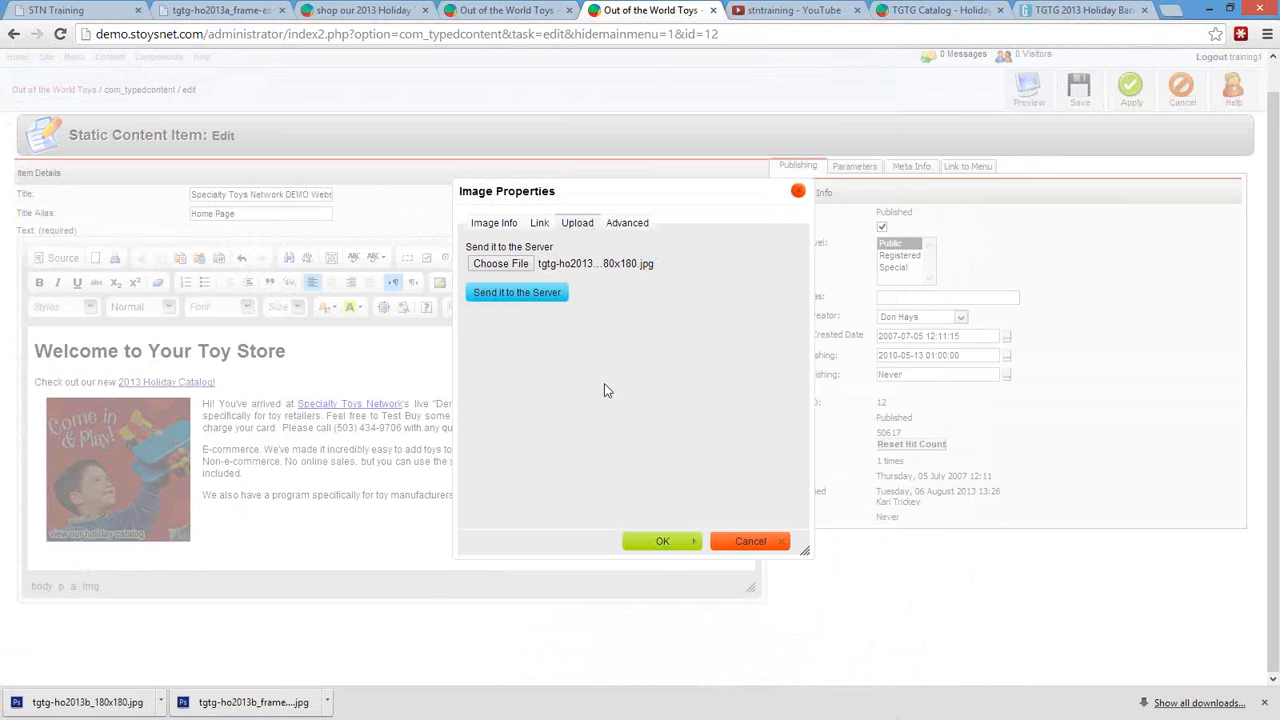
{"action": "left_click", "coordinate": [519, 293]}
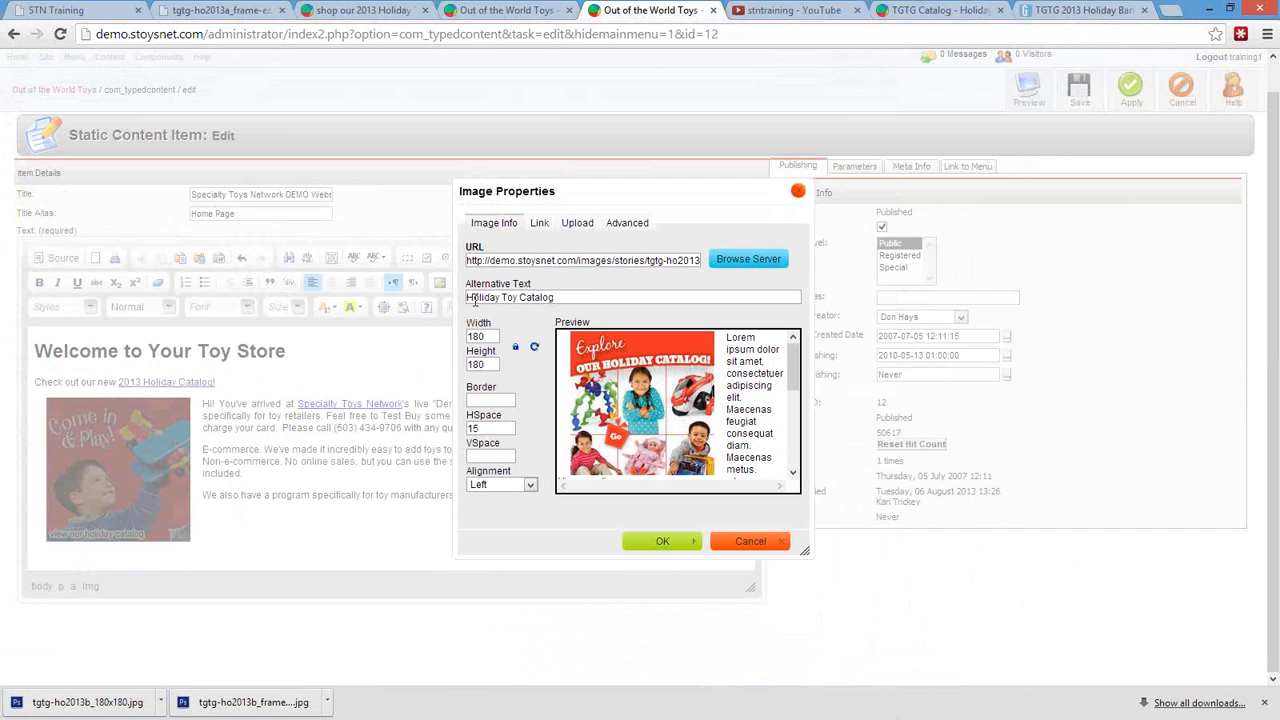
{"action": "left_click", "coordinate": [468, 299]}
{"action": "type", "text": "2013"}
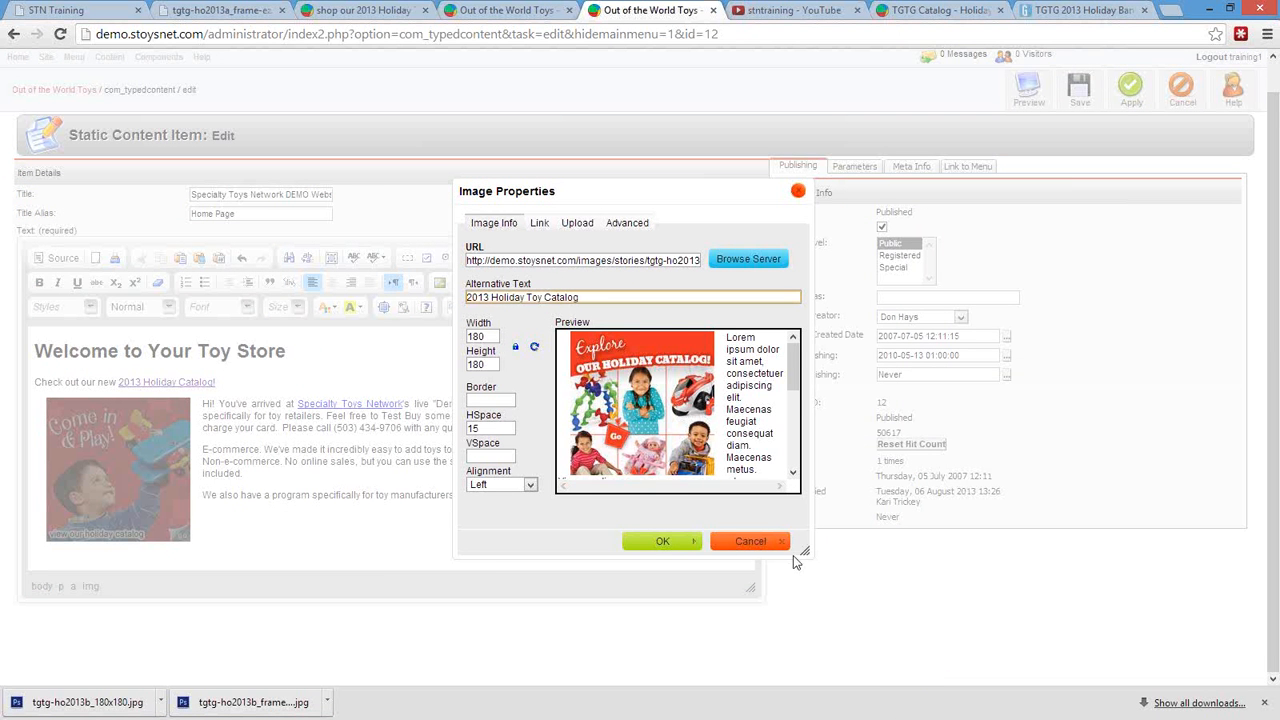
{"action": "left_click", "coordinate": [540, 224]}
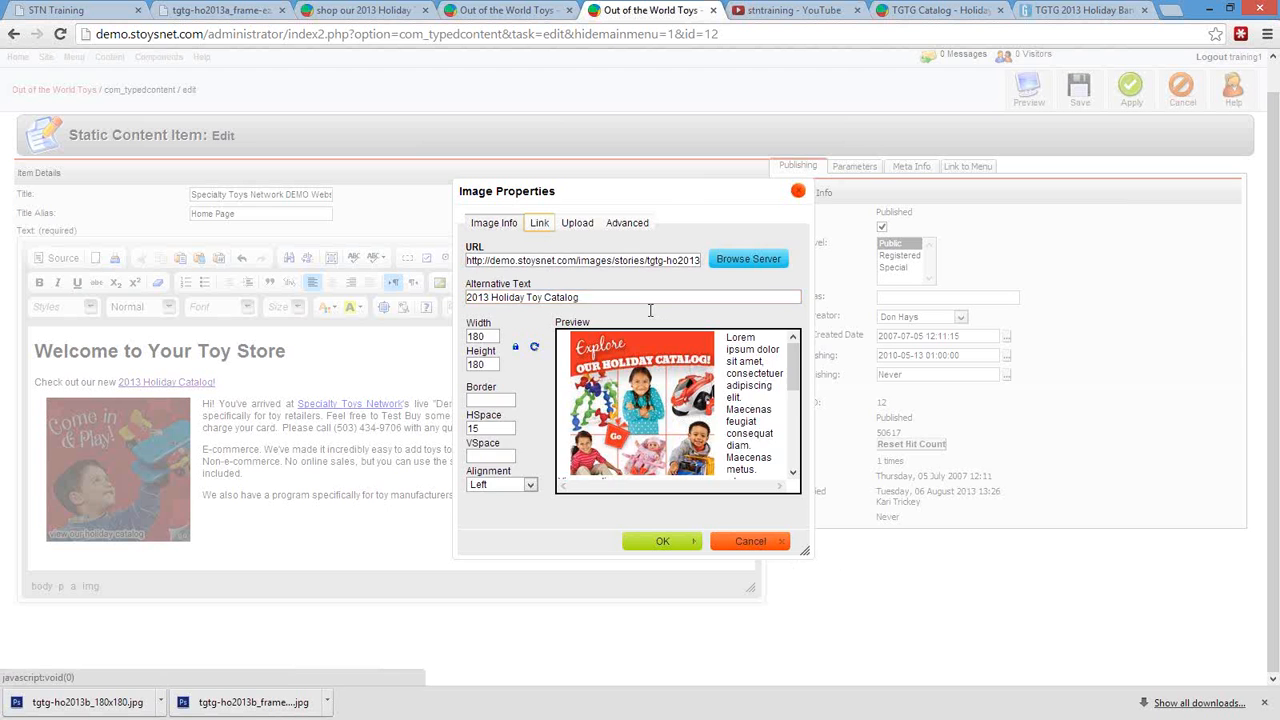
{"action": "left_click_drag", "start_coordinate": [750, 257], "coordinate": [355, 278]}
{"action": "key", "text": "ctrl+v"}
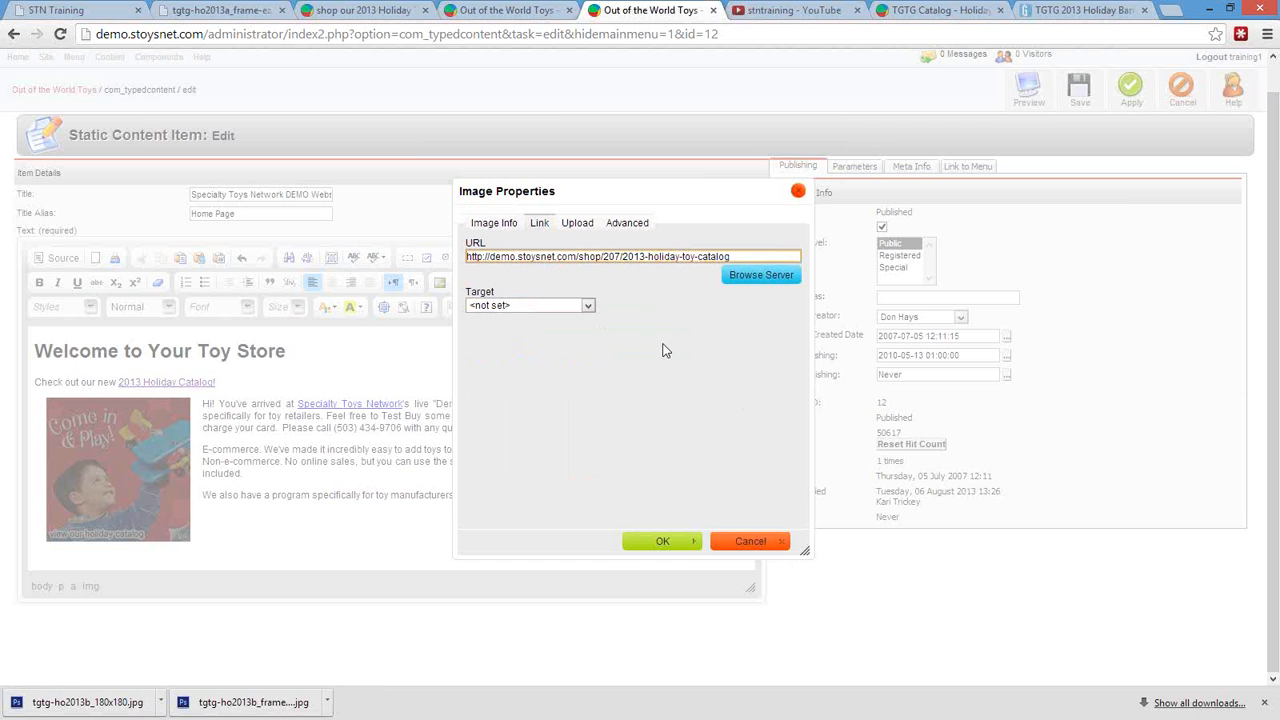
{"action": "left_click", "coordinate": [672, 545]}
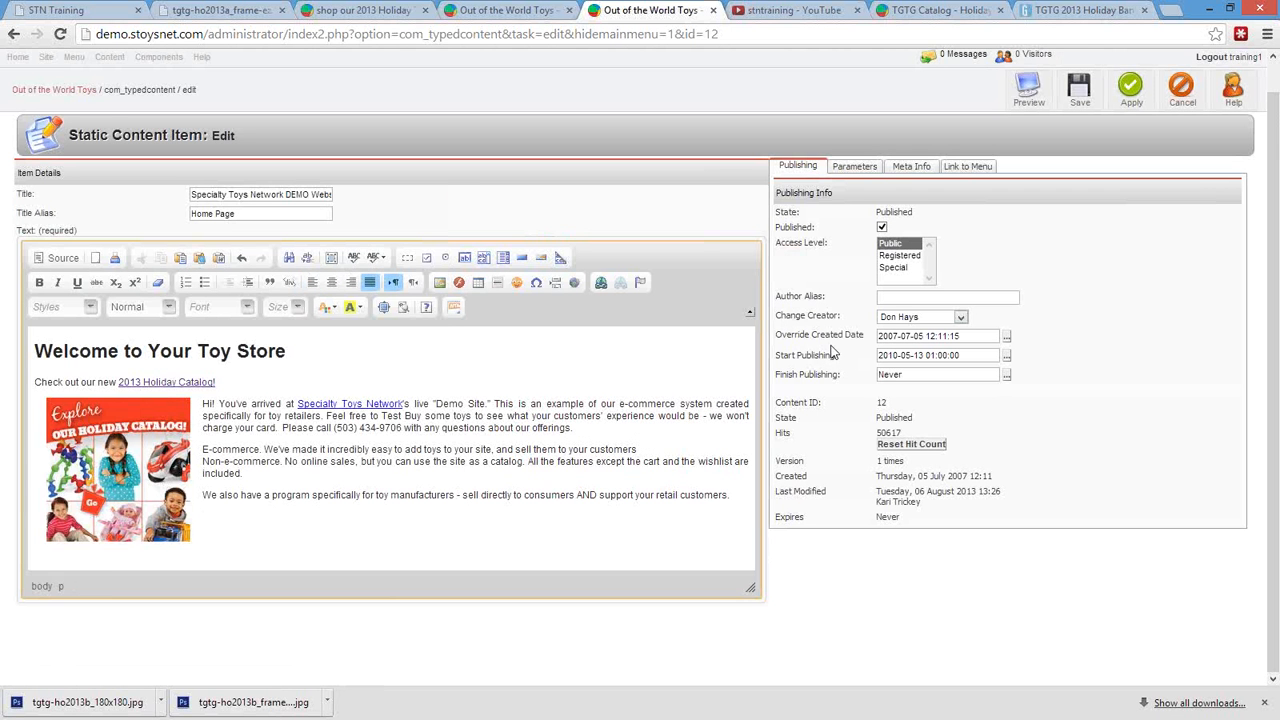
{"action": "left_click", "coordinate": [1078, 95]}
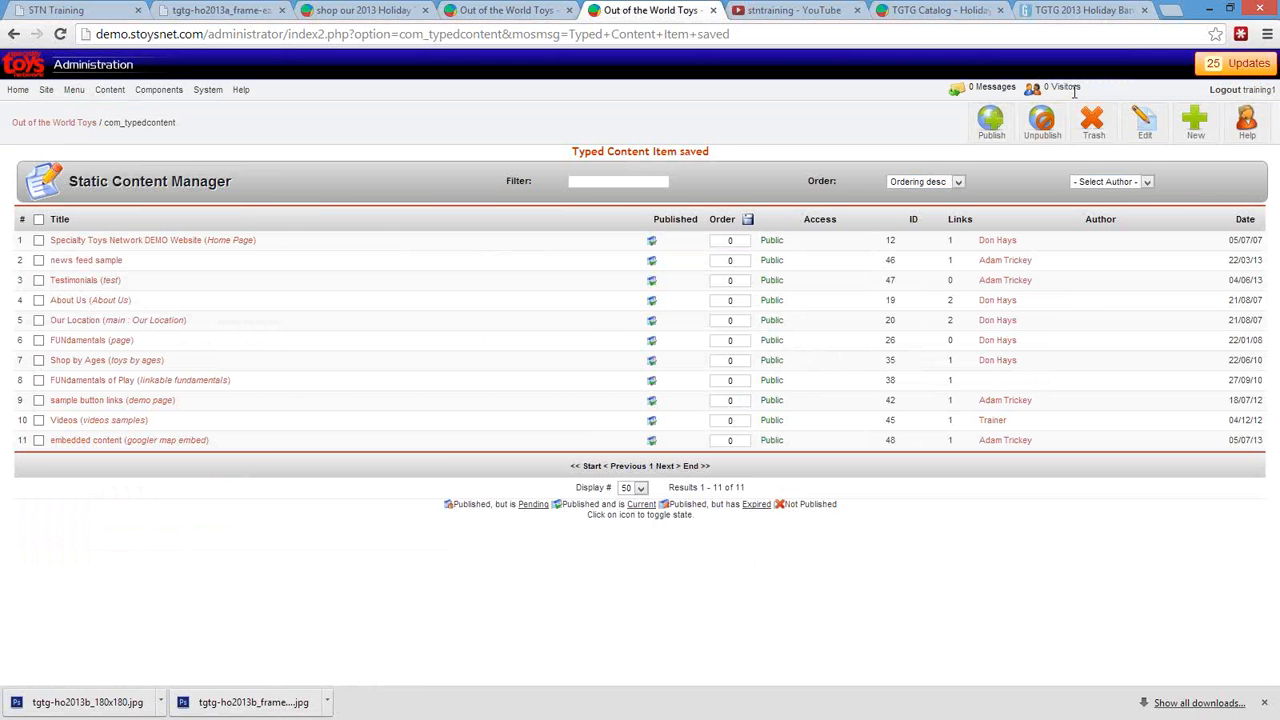
Check the updated welcome section on the storefront home page, test the catalog image's link, and return to the STN Training title page.
{"action": "left_click", "coordinate": [362, 10]}
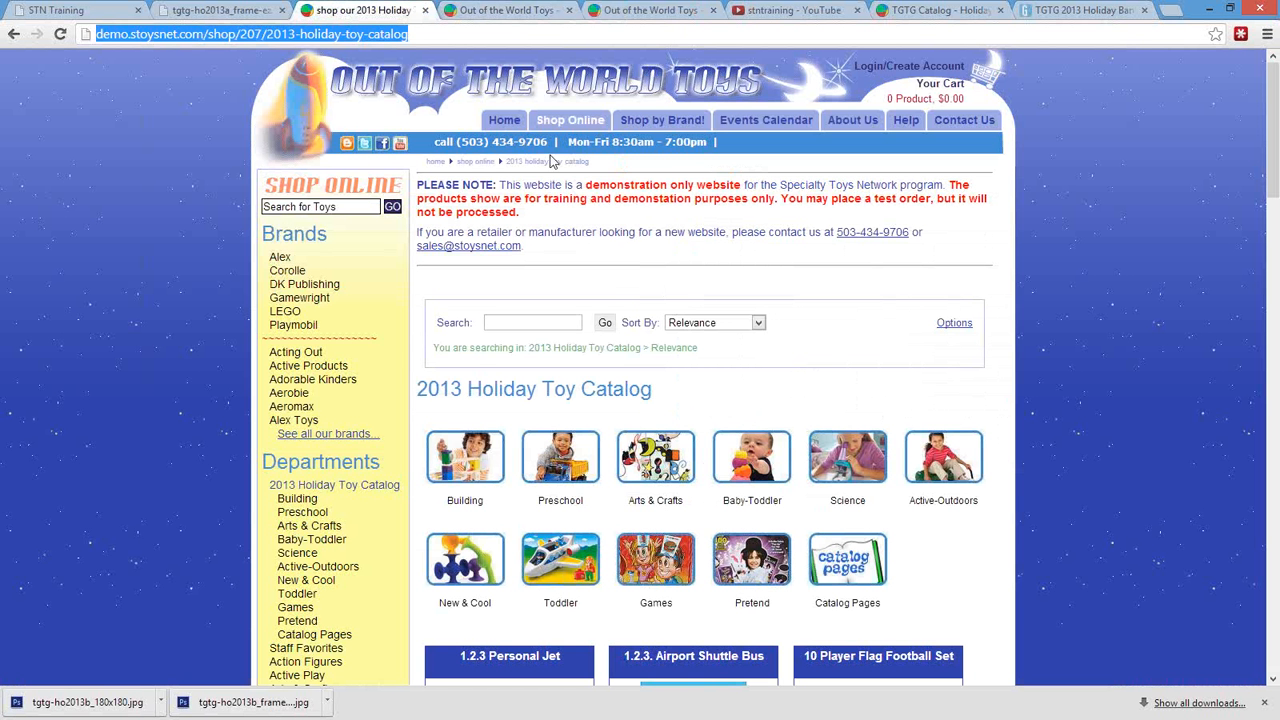
{"action": "left_click", "coordinate": [505, 119]}
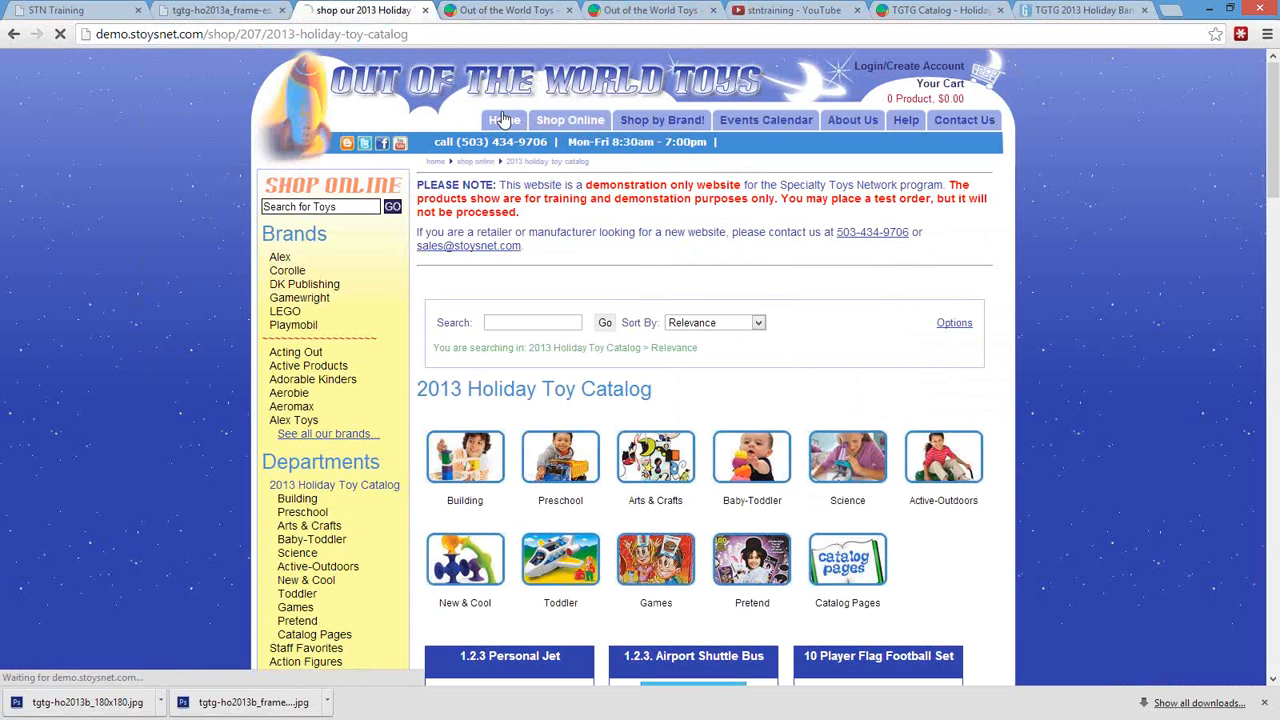
{"action": "scroll", "coordinate": [1041, 553], "scroll_direction": "down", "scroll_amount": 1}
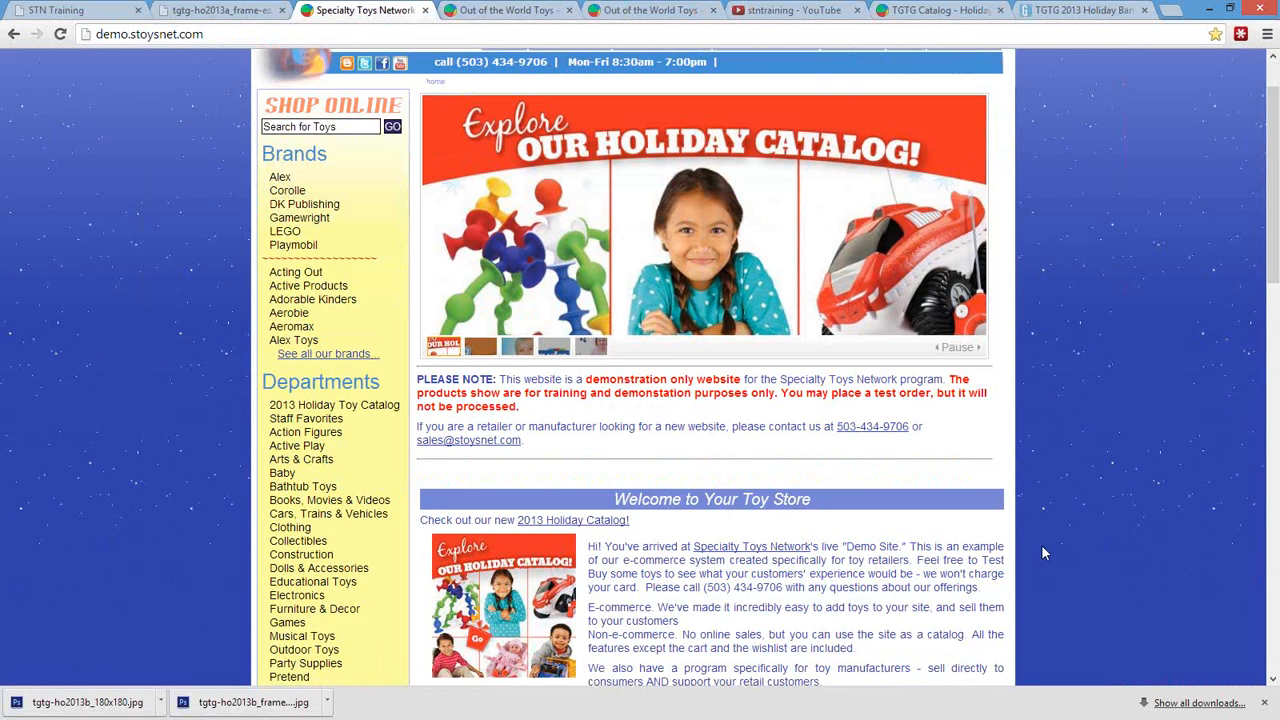
{"action": "scroll", "coordinate": [1041, 553], "scroll_direction": "down", "scroll_amount": 3}
{"action": "left_click", "coordinate": [537, 400]}
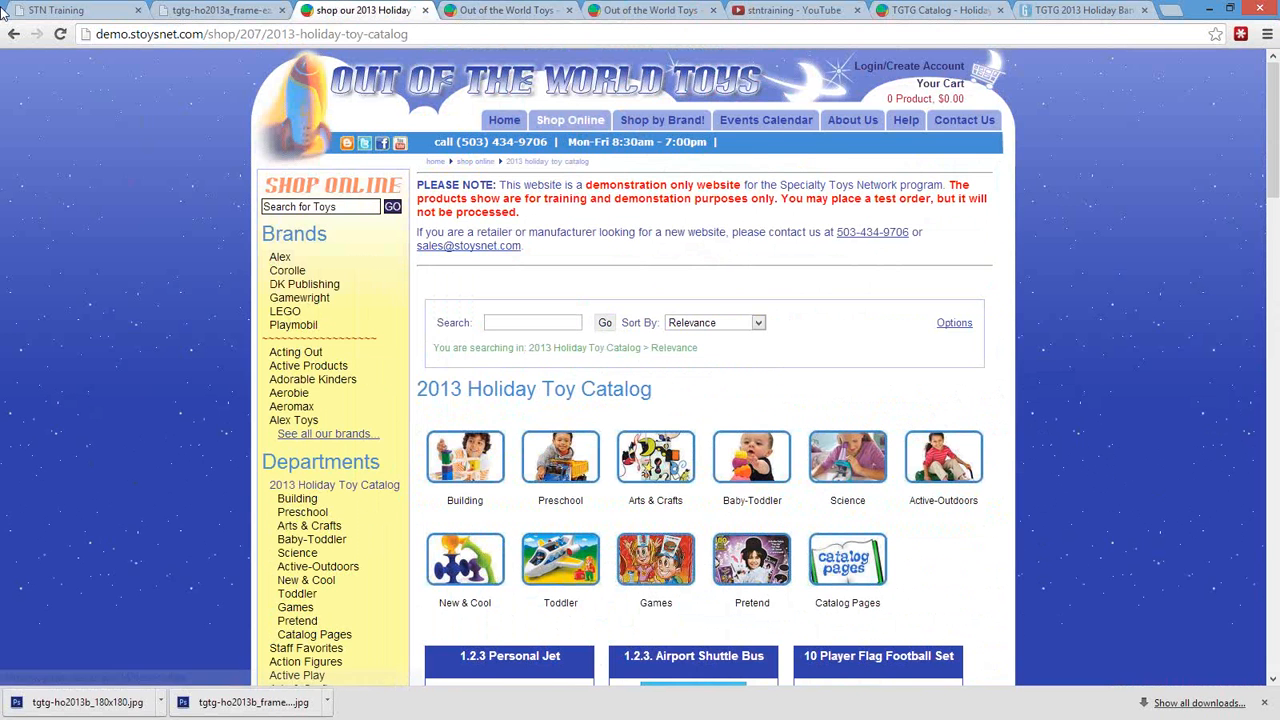
{"action": "left_click", "coordinate": [86, 12]}
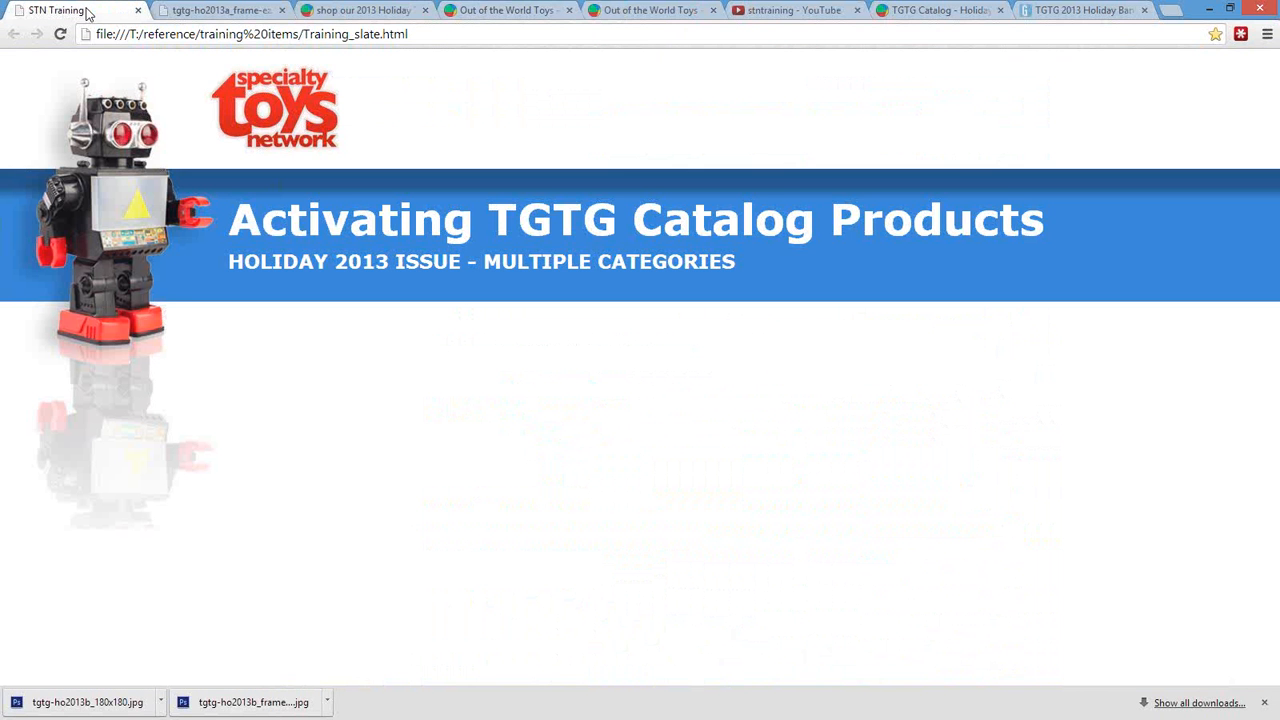